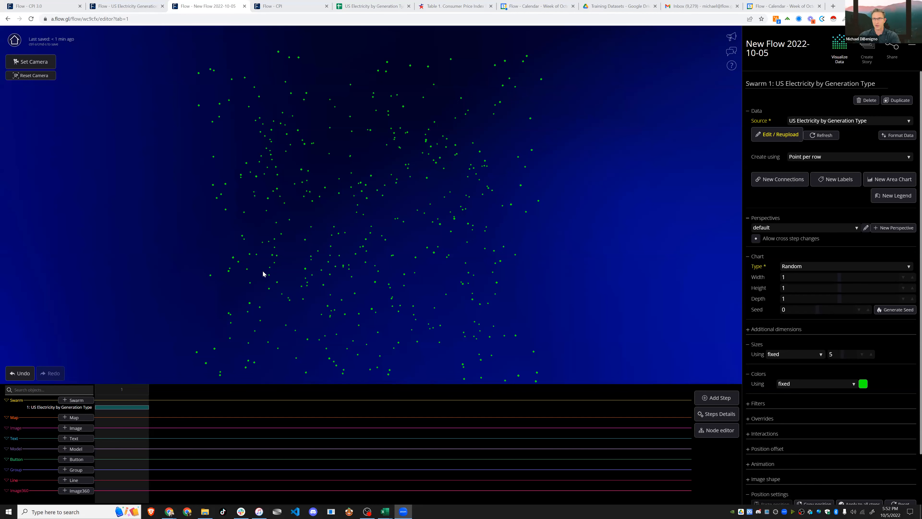
- Look through the open Flow presentations, bring up the US Electricity Generation one and check its linked EIA data source page
click(277, 6)
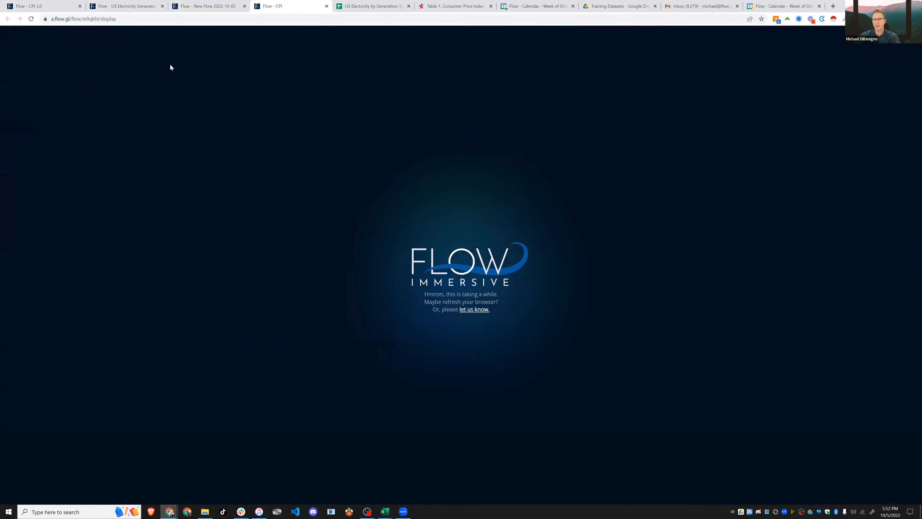
click(40, 6)
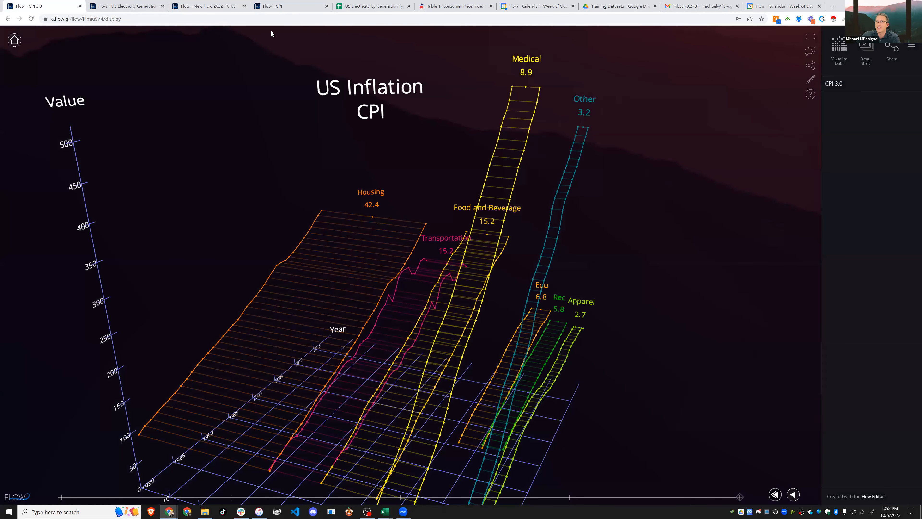
click(256, 10)
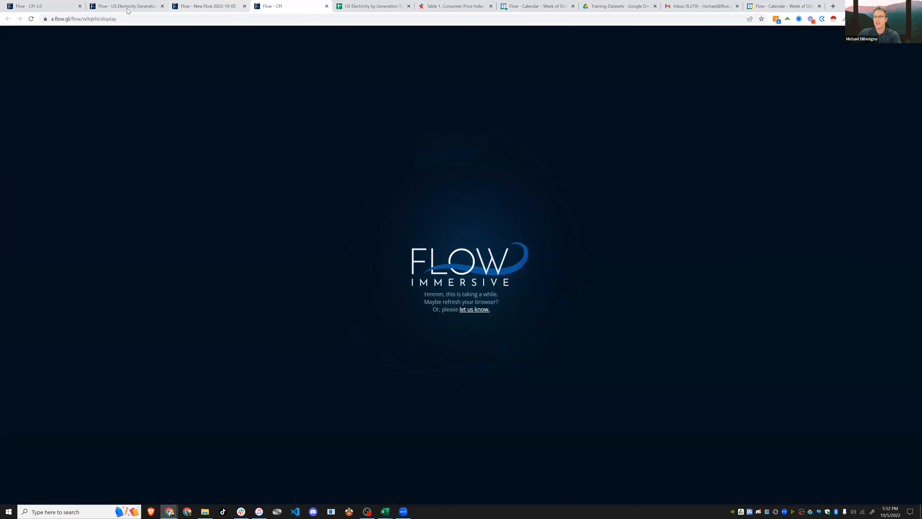
key(ctrl+shift+Tab)
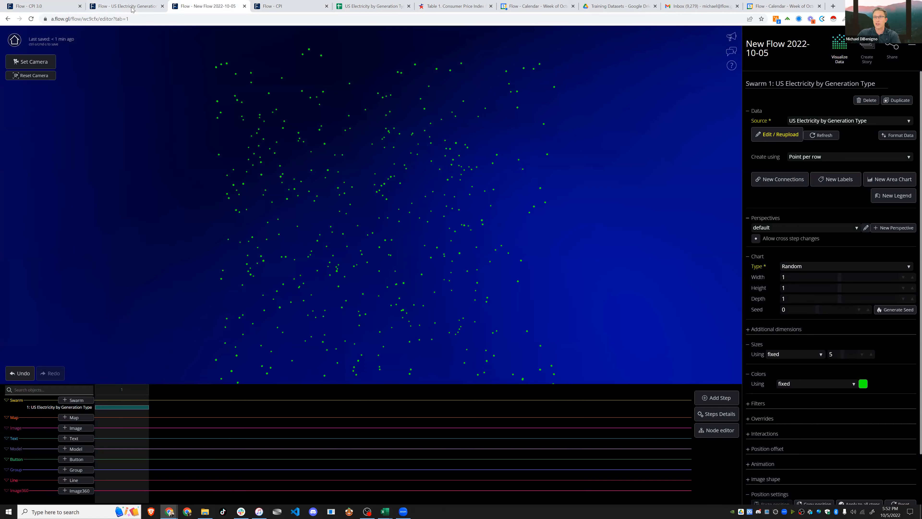
key(ctrl+shift+Tab)
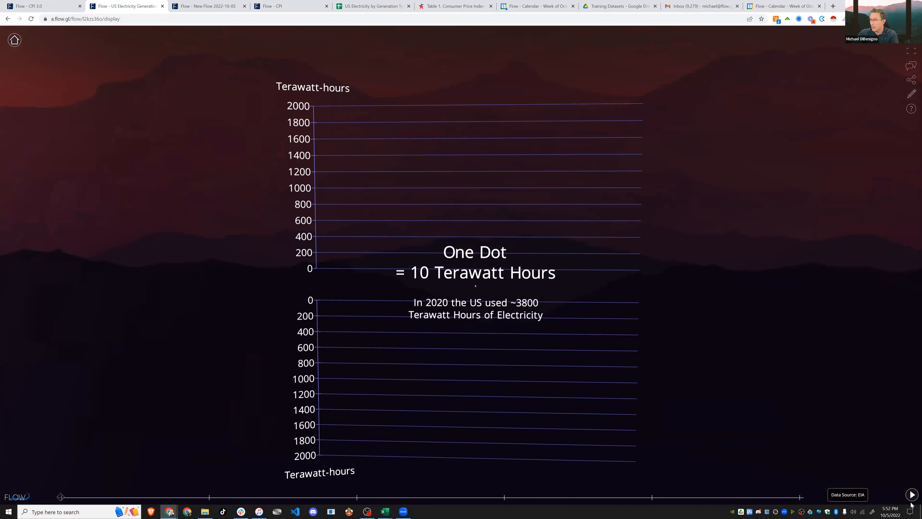
click(841, 498)
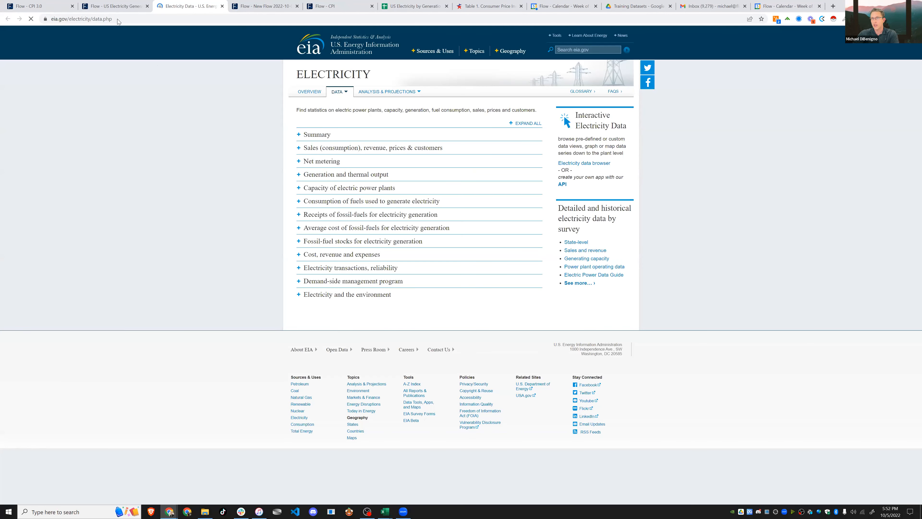
click(121, 7)
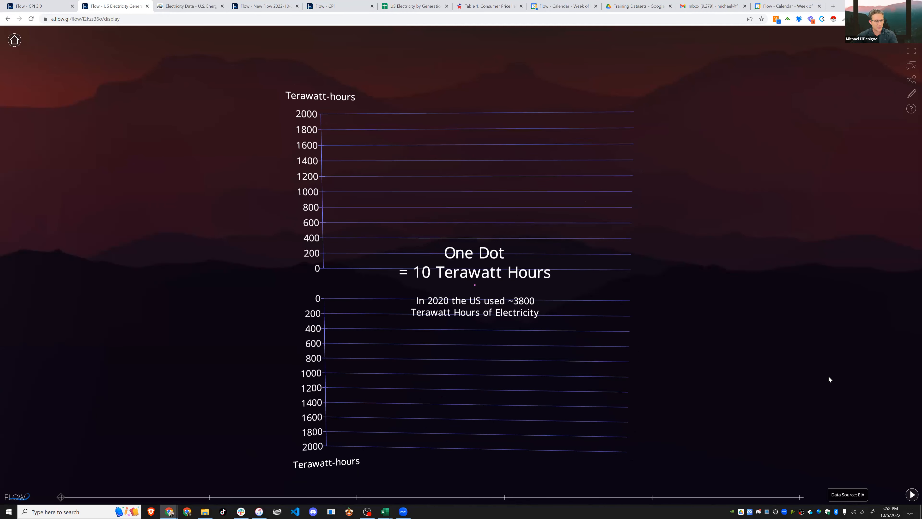
- Play the US Electricity Generation presentation forward to its third step, with the stacked energy source columns
click(912, 494)
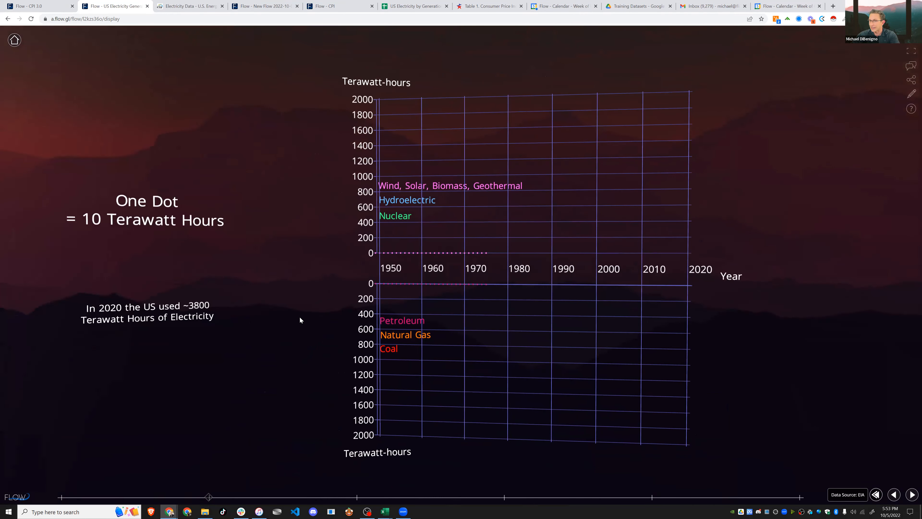
click(912, 500)
click(911, 493)
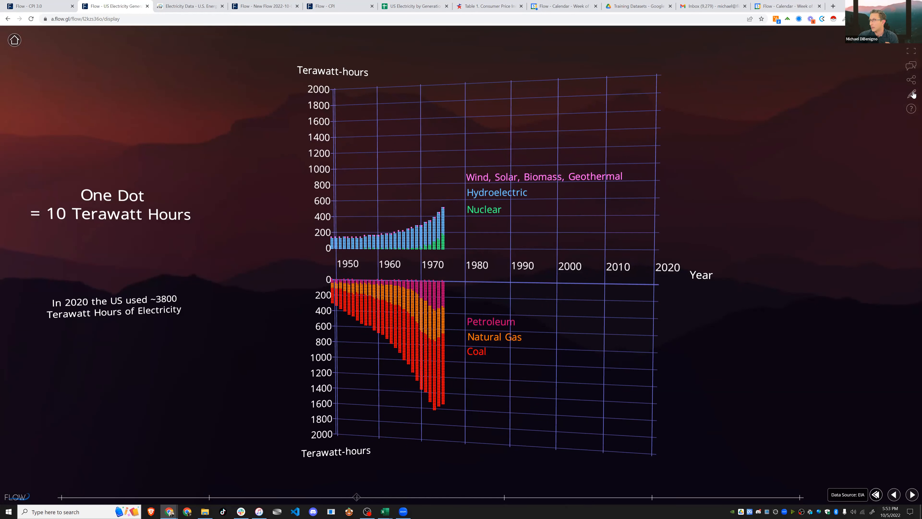
- Start a new meeting from this flow, dismiss the username prompt and end the meeting
click(911, 67)
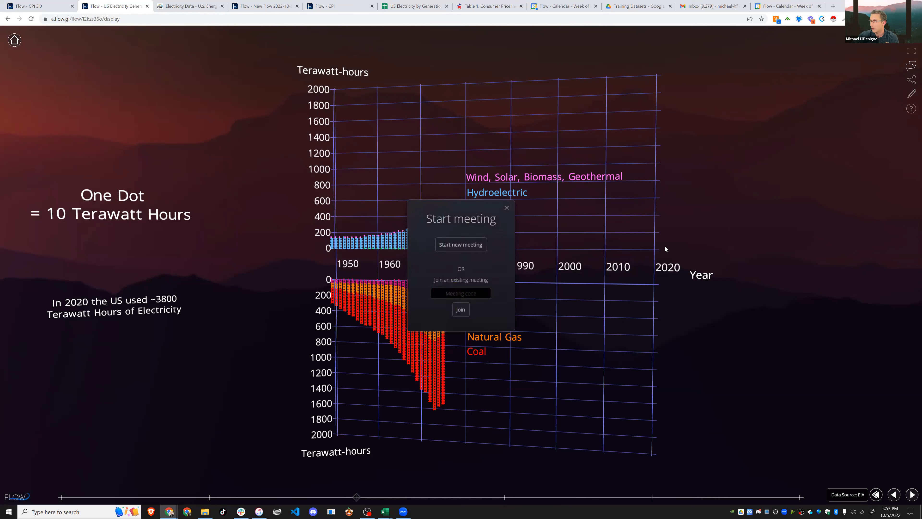
click(473, 243)
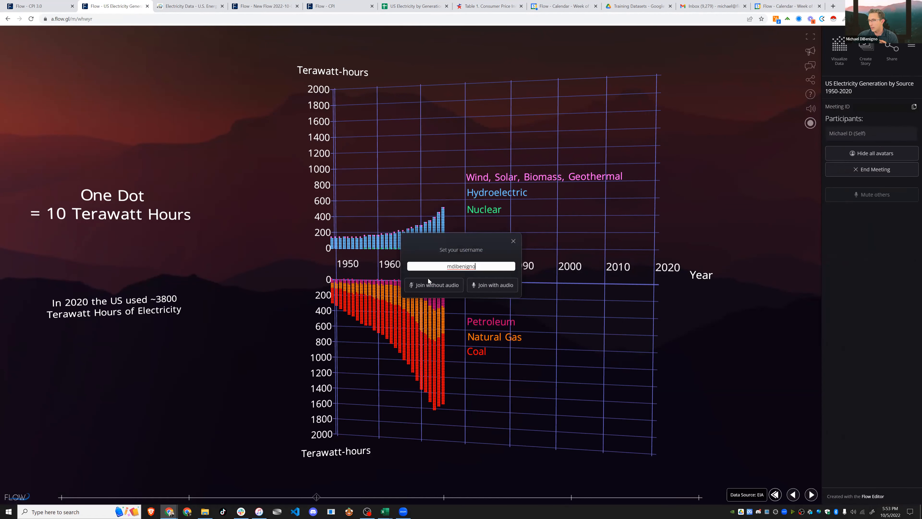
click(513, 241)
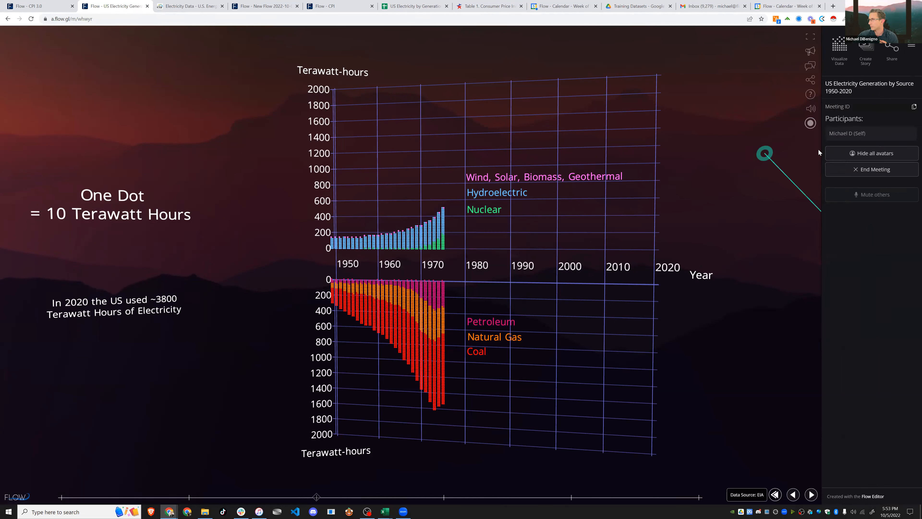
click(873, 169)
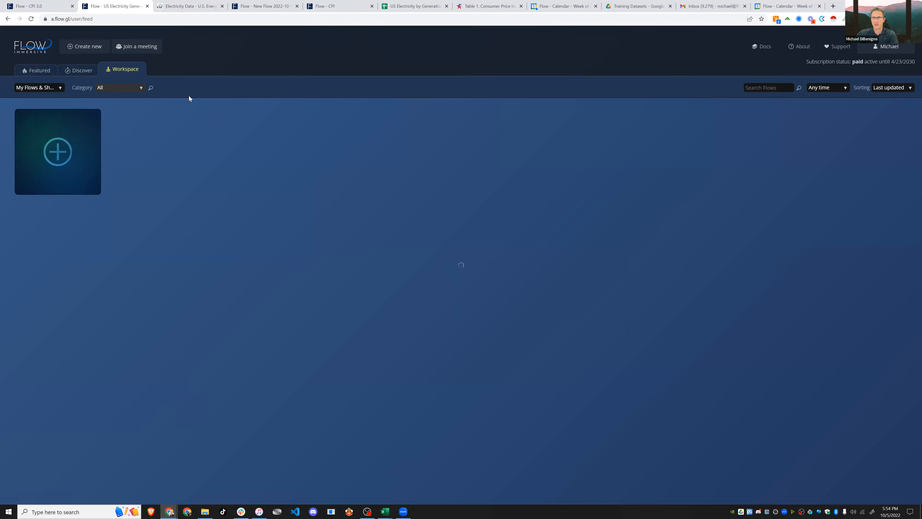
- Reload the Flow feed and reopen the US Electricity Generation by Source 1950-2020 flow from the featured flows
click(69, 19)
key(Return)
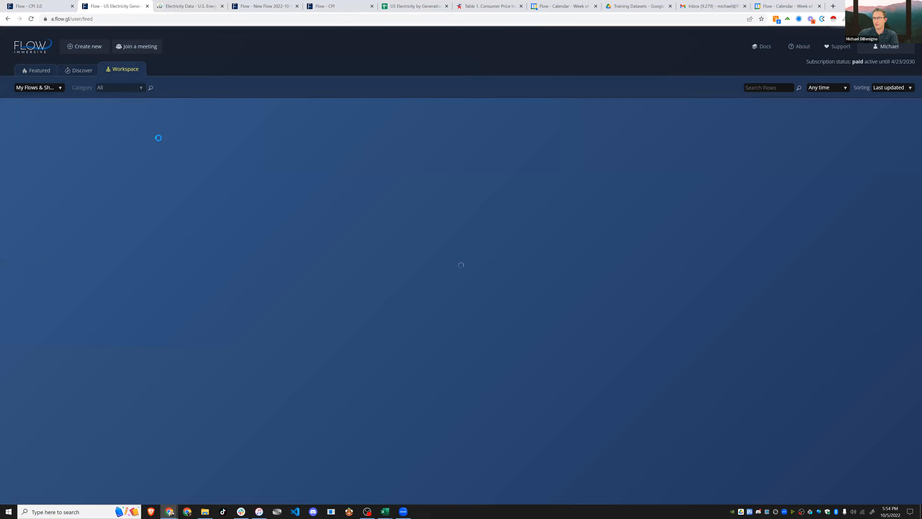
click(31, 19)
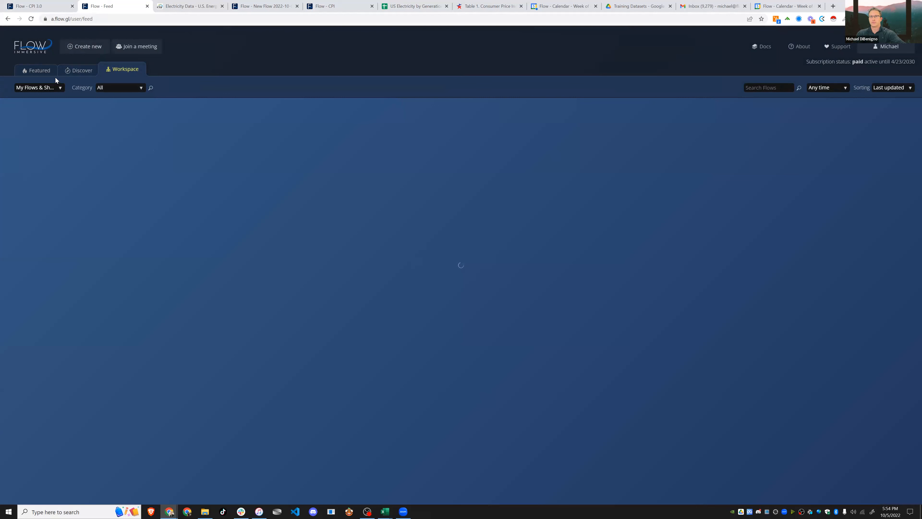
click(32, 71)
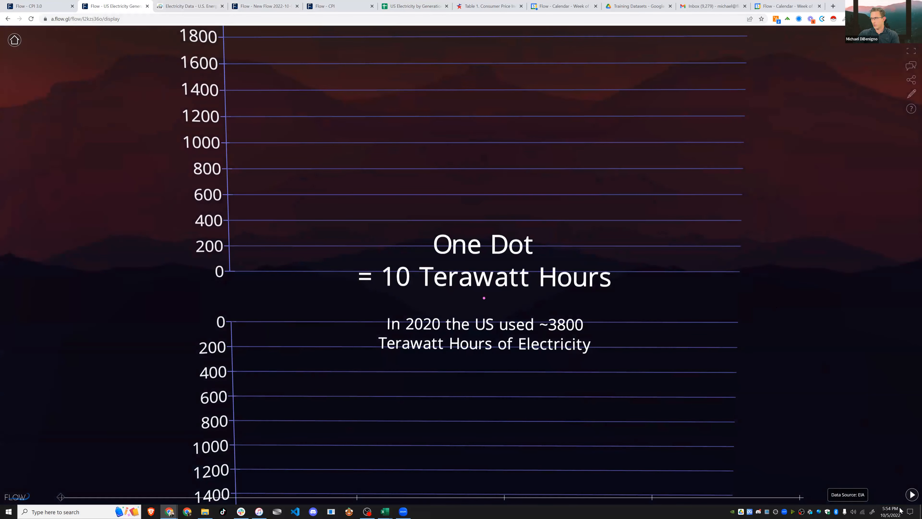
- Open the US Electricity Generation flow in the editor and inspect its opening scene from several angles
click(911, 93)
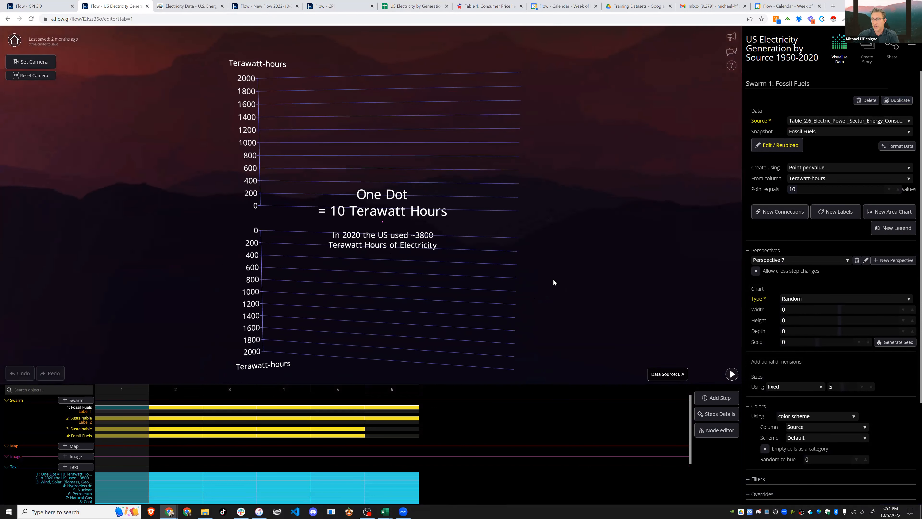
drag(554, 279, 544, 284)
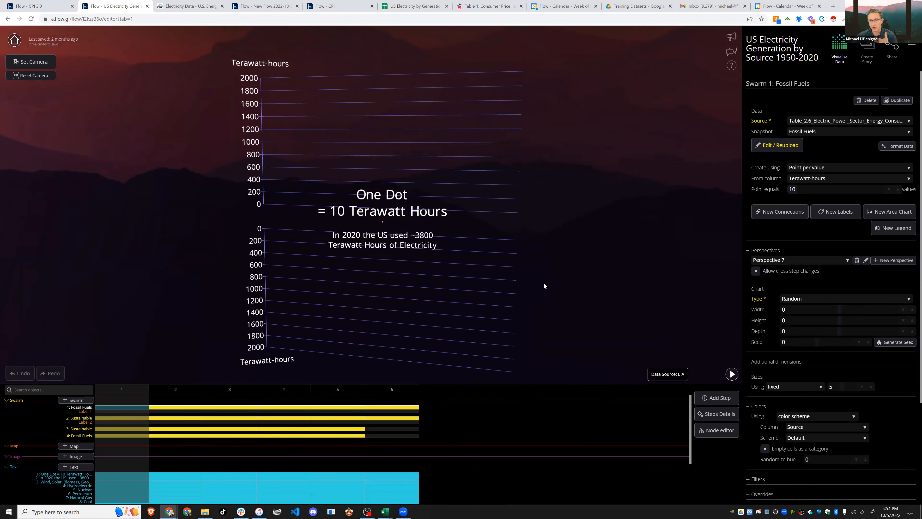
drag(540, 299, 525, 294)
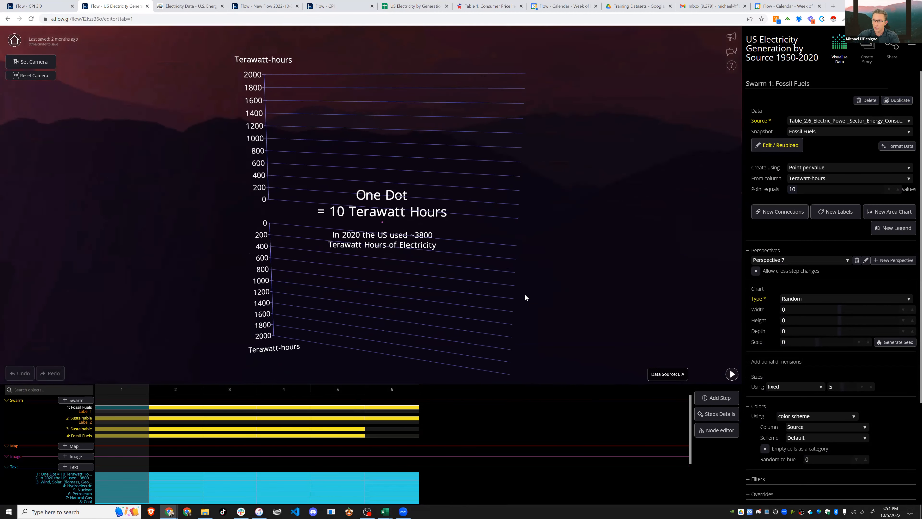
drag(420, 296, 282, 13)
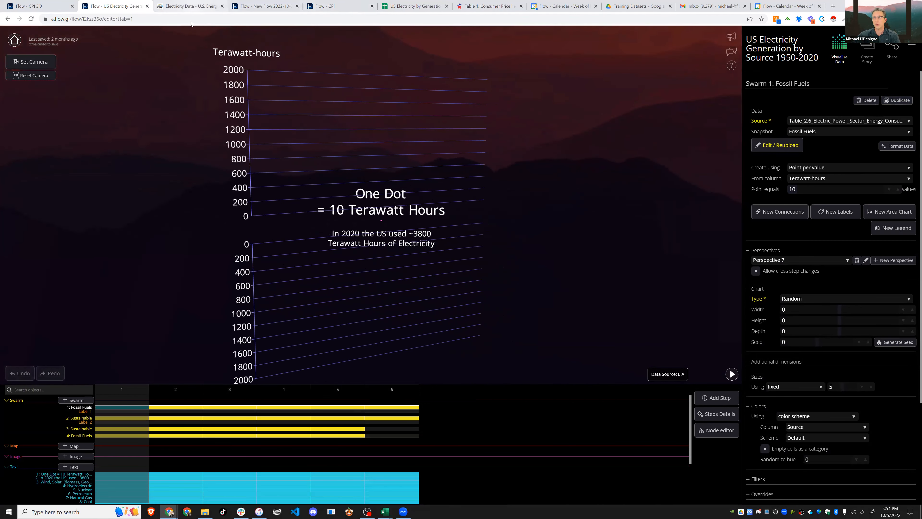
drag(165, 219, 170, 120)
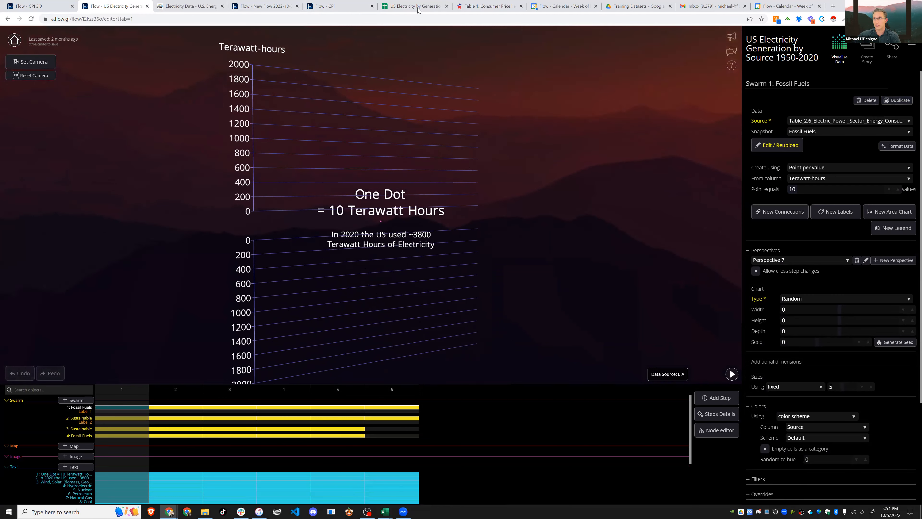
- Switch to Google Drive, select the web address of the Training Datasets folder, and clear the file selection there
key(ctrl+6)
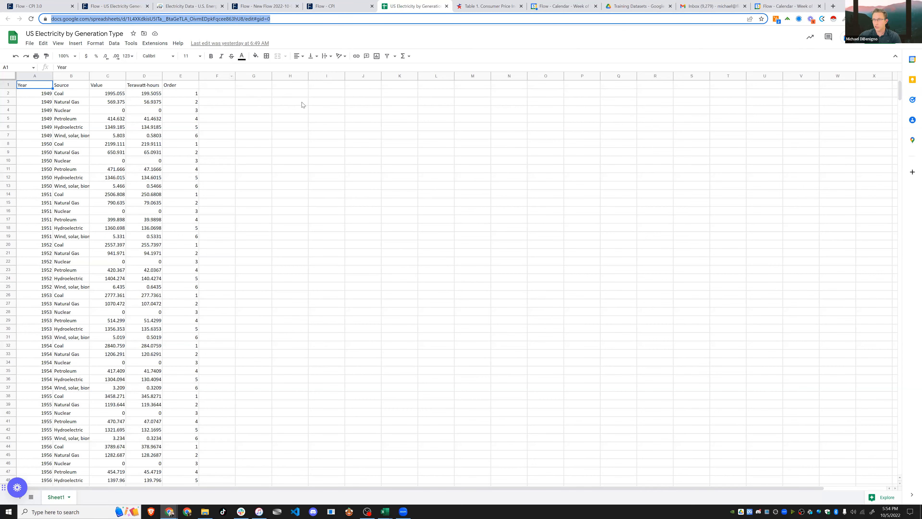
click(633, 6)
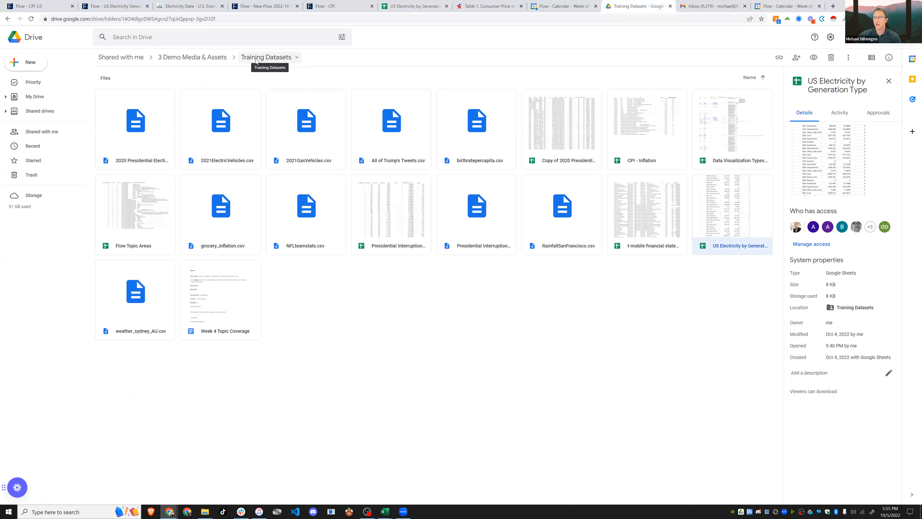
click(209, 20)
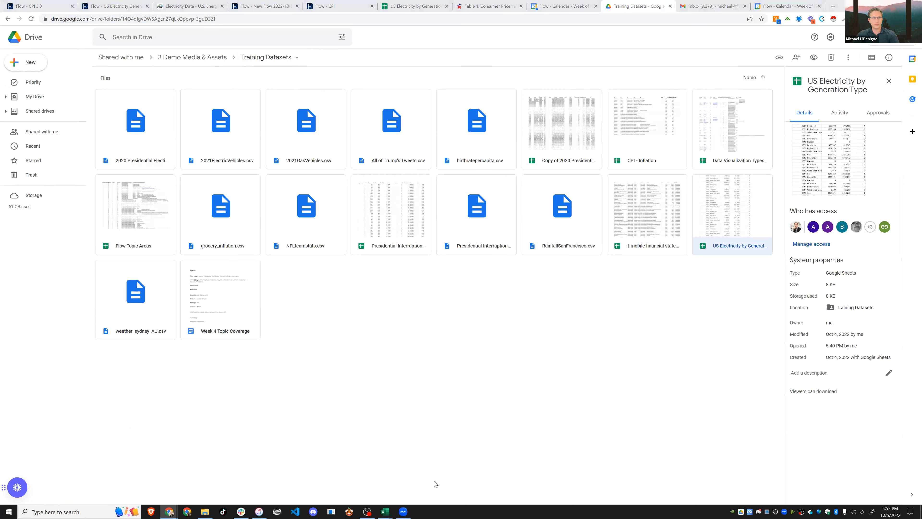
click(344, 204)
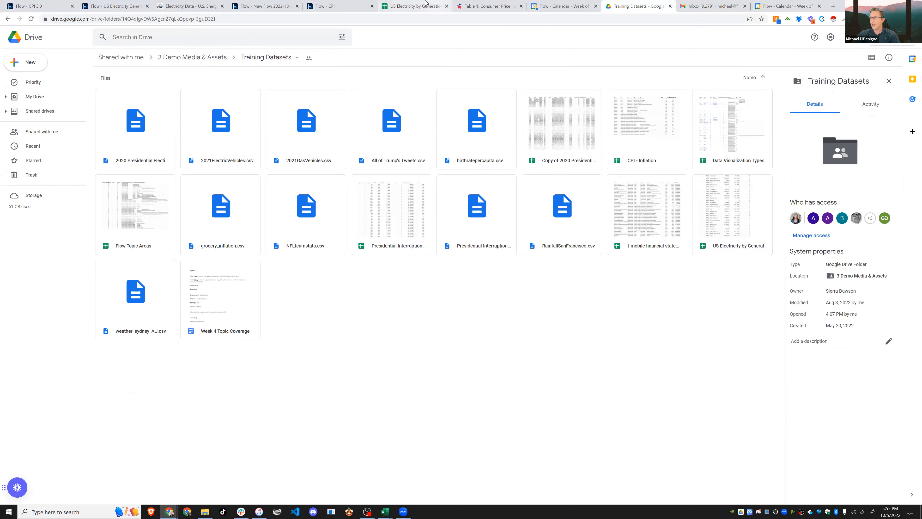
- Switch to the US Electricity by Generation Type sheet and examine how its Year, Source and Value columns are structured
key(ctrl+6)
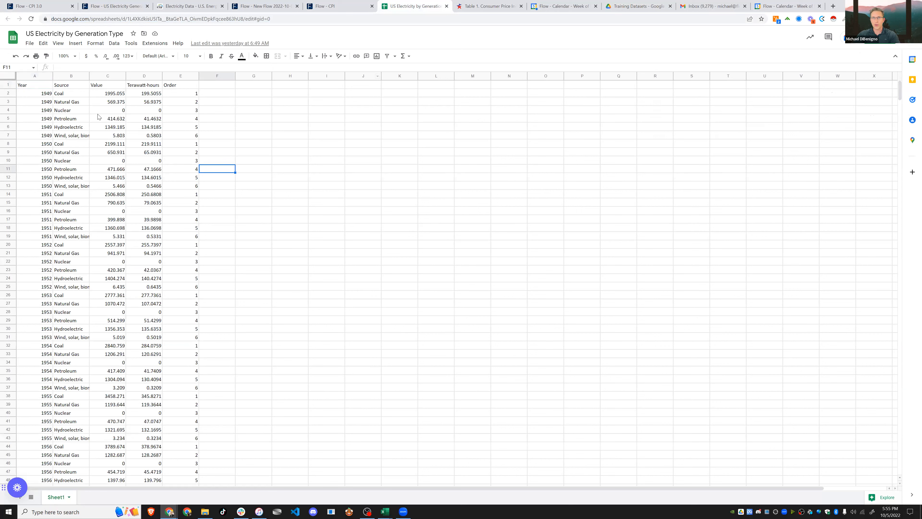
click(47, 94)
key(shift+Down)
key(shift+Down)
key(shift+Down)
key(shift+Down)
drag(67, 96, 64, 178)
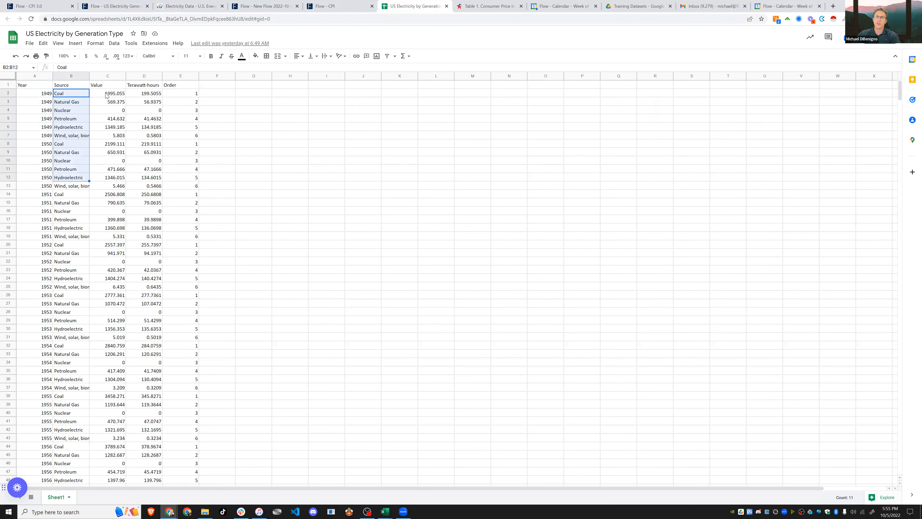
drag(108, 93, 105, 177)
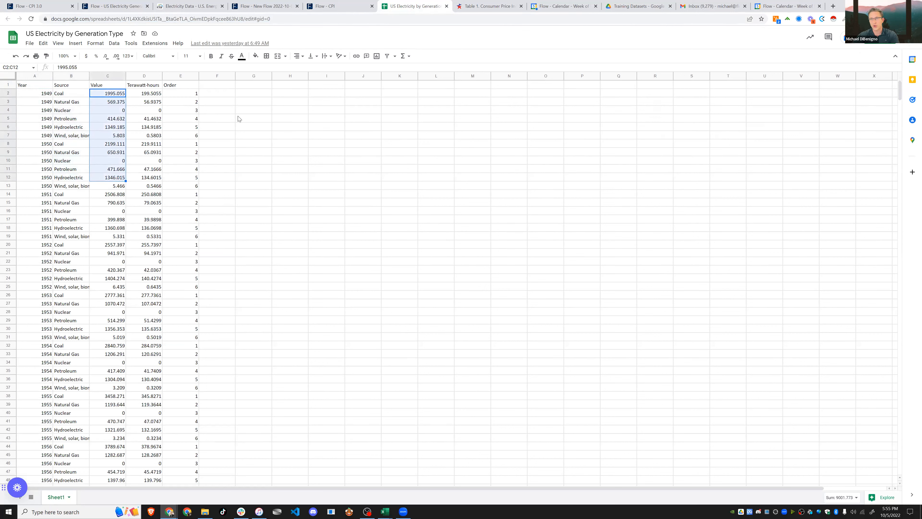
- Compare the Value and Terawatt-hours columns, examining their headers and the entries in the first rows
click(118, 95)
click(150, 95)
click(239, 104)
click(149, 87)
click(151, 95)
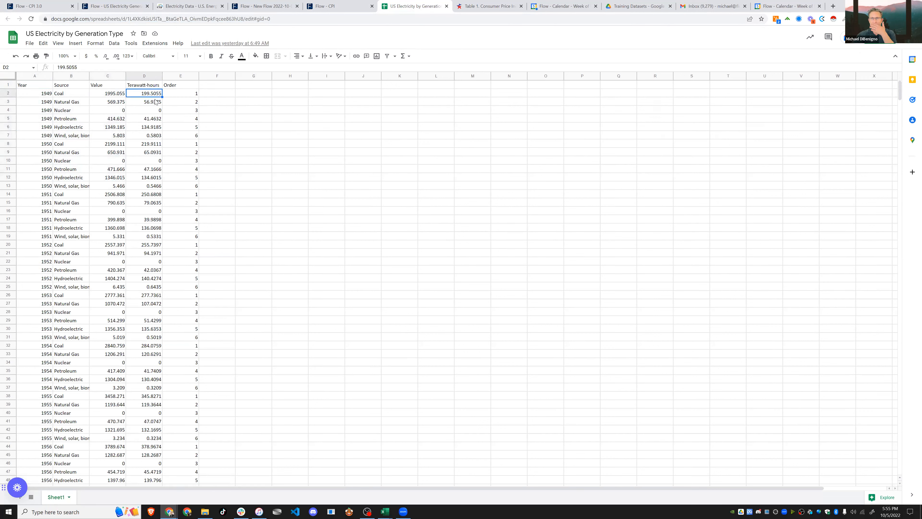
click(285, 121)
click(149, 94)
click(120, 92)
click(119, 86)
click(285, 110)
click(159, 86)
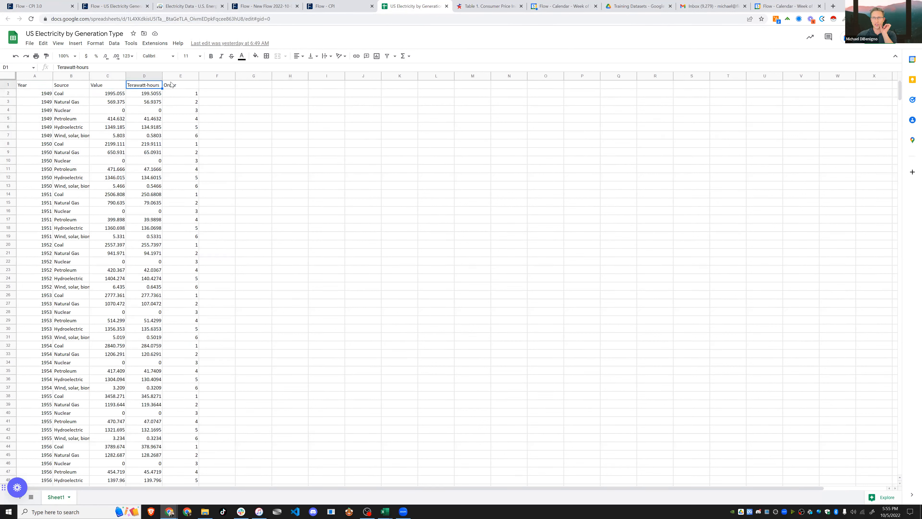
click(150, 93)
click(286, 126)
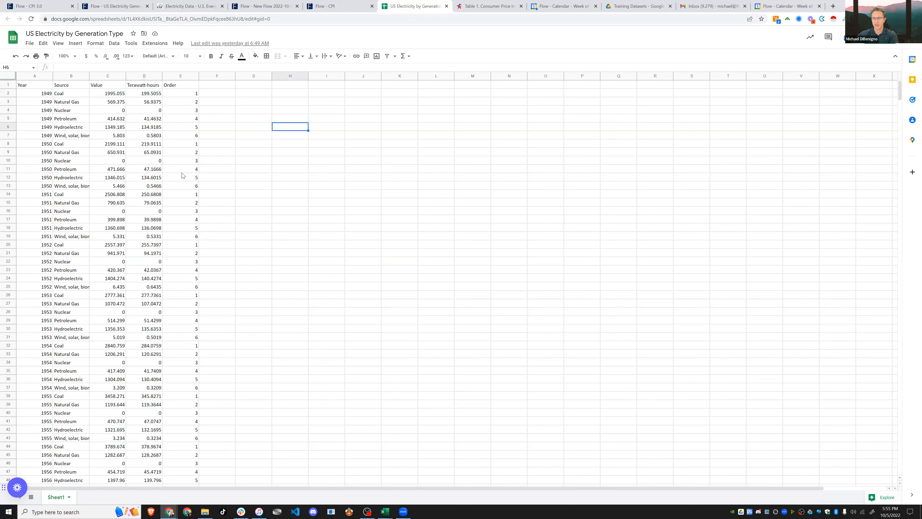
click(139, 155)
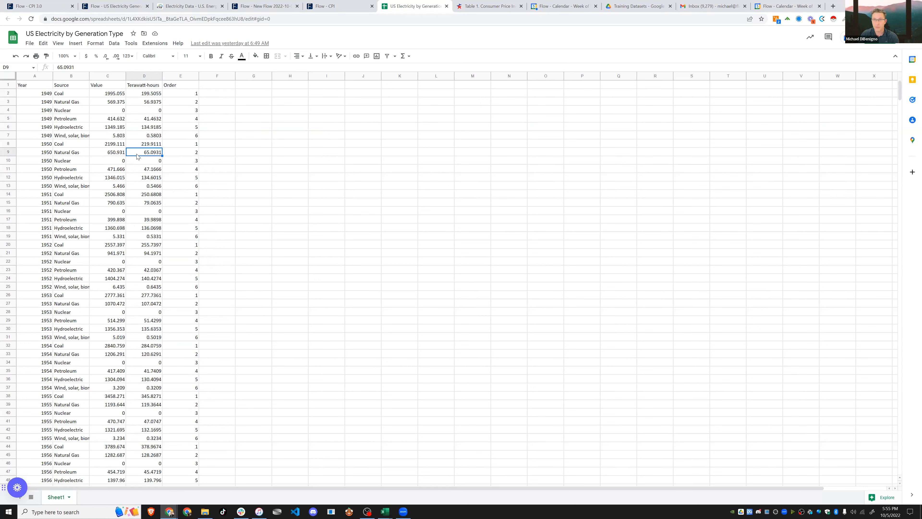
- Switch back to the US Electricity Generation flow in the editor and advance it to step 3
click(131, 7)
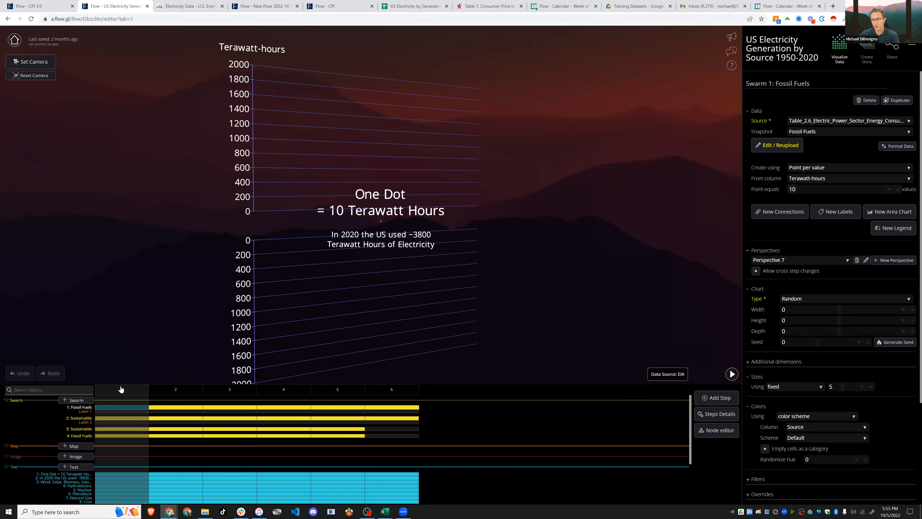
click(731, 374)
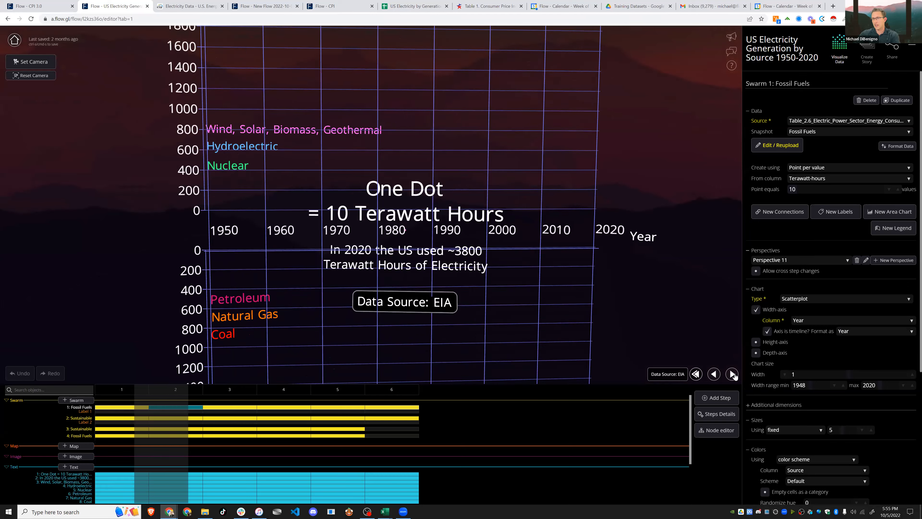
click(731, 375)
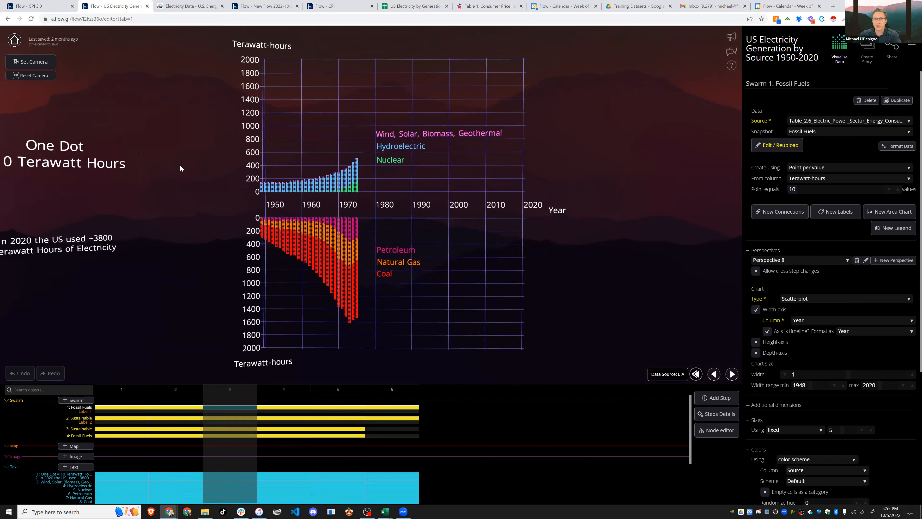
- Switch to the new flow, open the US Electricity by Generation Type data source, and examine its Google Spreadsheet loader and the linked sheet's web address
click(264, 6)
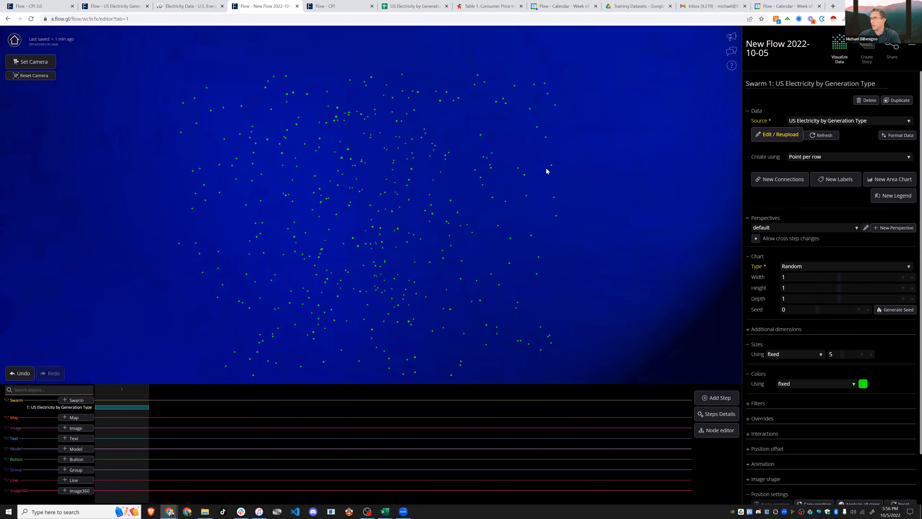
click(777, 134)
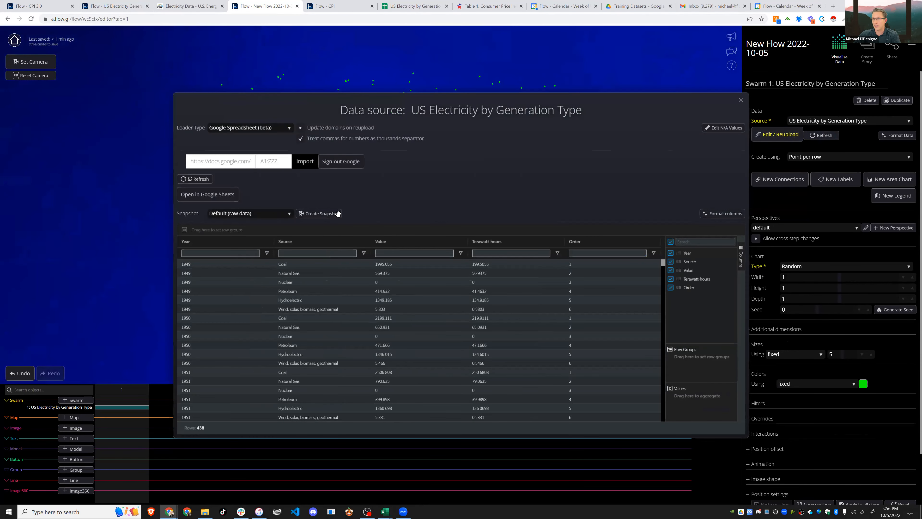
click(226, 132)
click(222, 129)
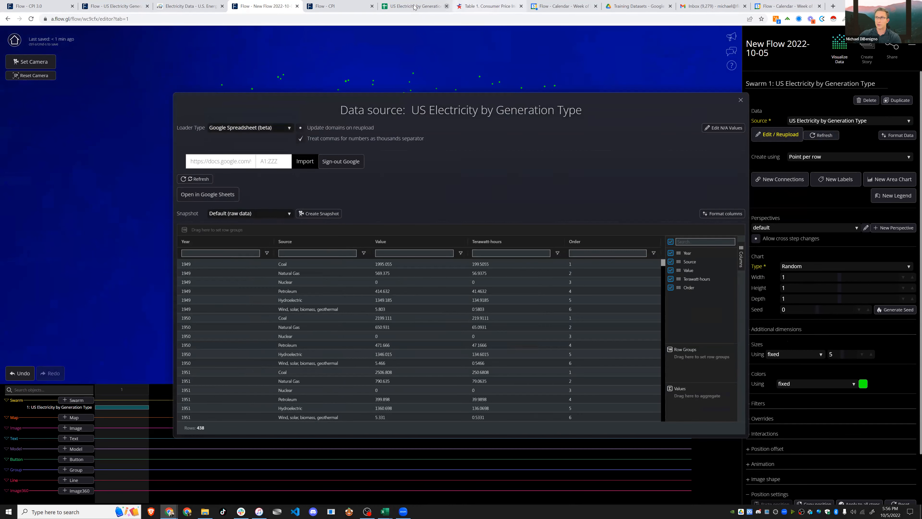
click(414, 6)
click(95, 19)
click(236, 3)
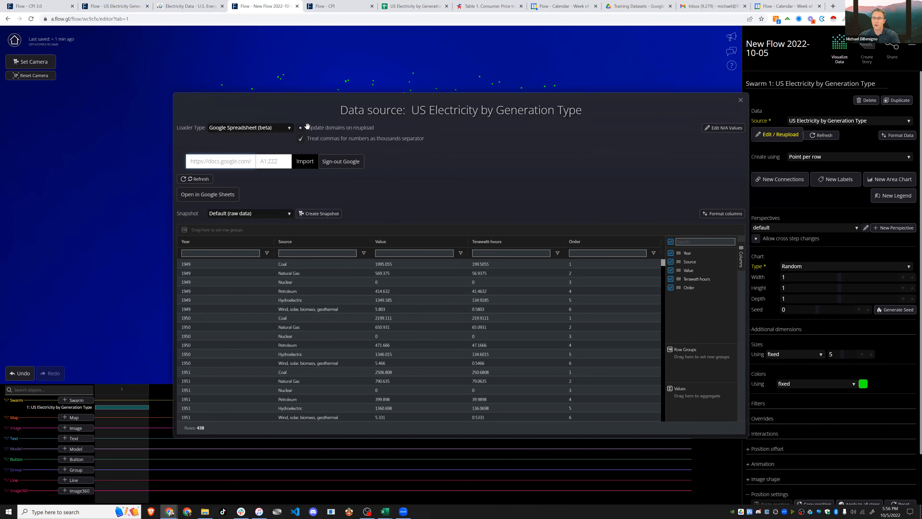
- Switch to the finished US Electricity Generation flow and advance it to step 6, examining the charts along the way
click(115, 6)
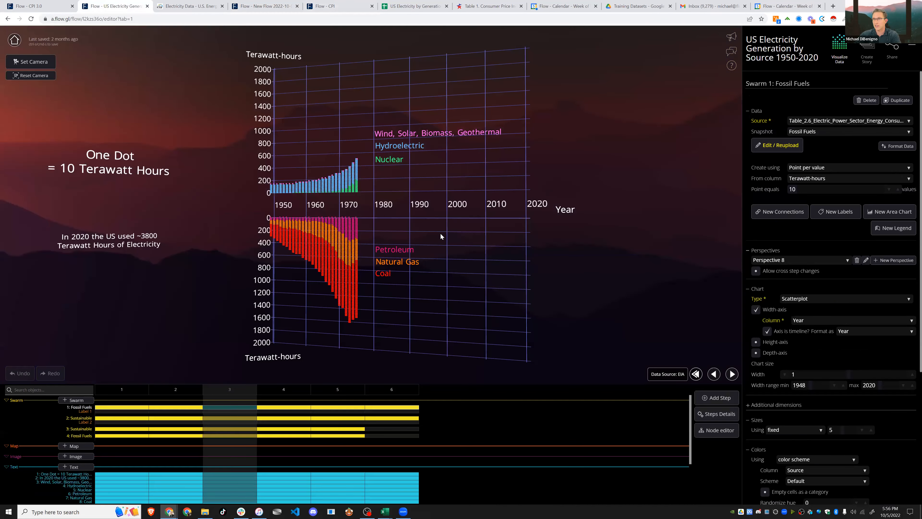
scroll(405, 214, up, 2)
scroll(411, 226, up, 2)
scroll(290, 164, down, 3)
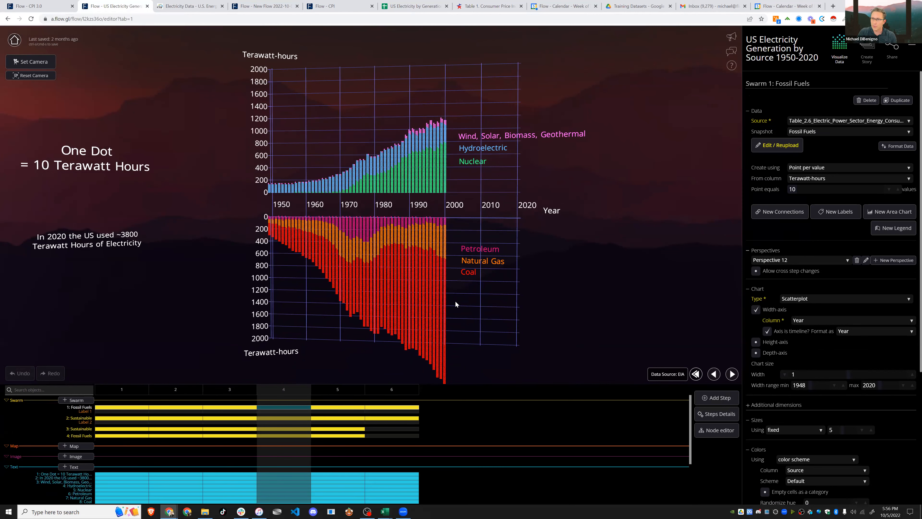
scroll(472, 306, down, 2)
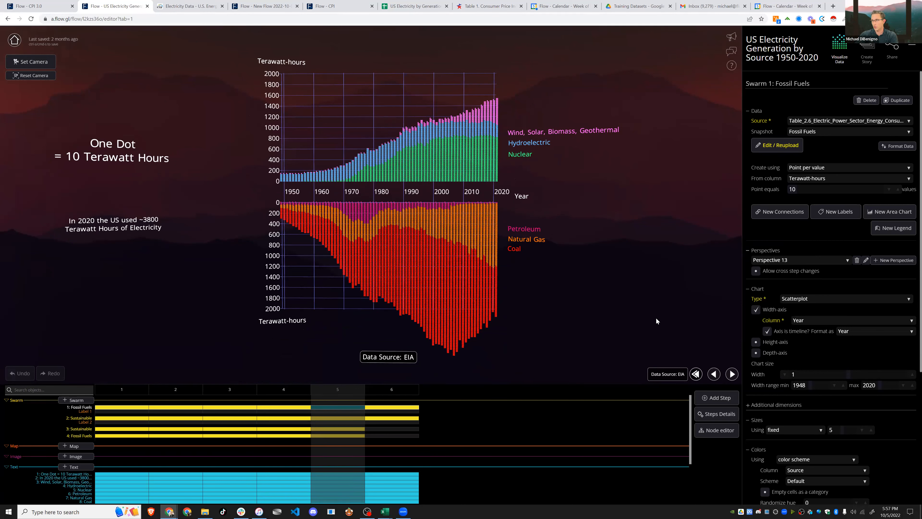
click(732, 372)
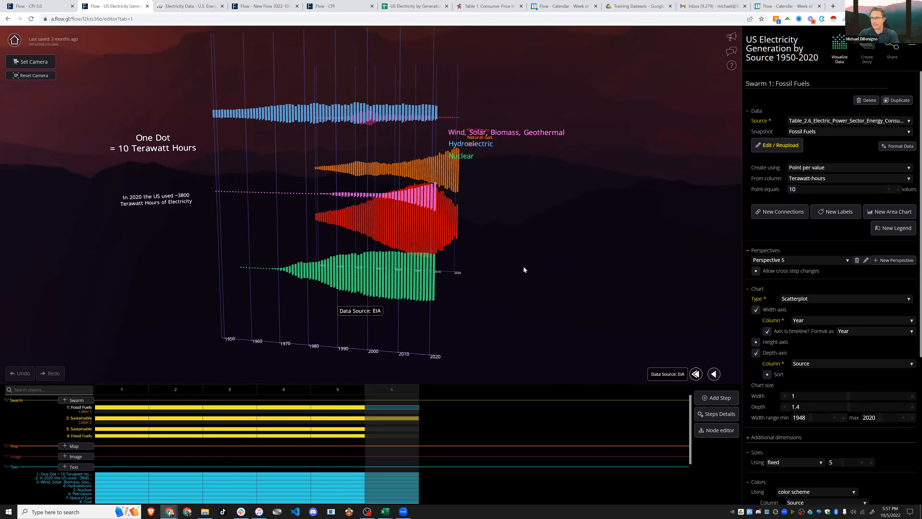
- Return to the new flow's data source and filter the Source column to Hydroelectric, Nuclear and Wind, solar, biomass, geothermal
click(256, 7)
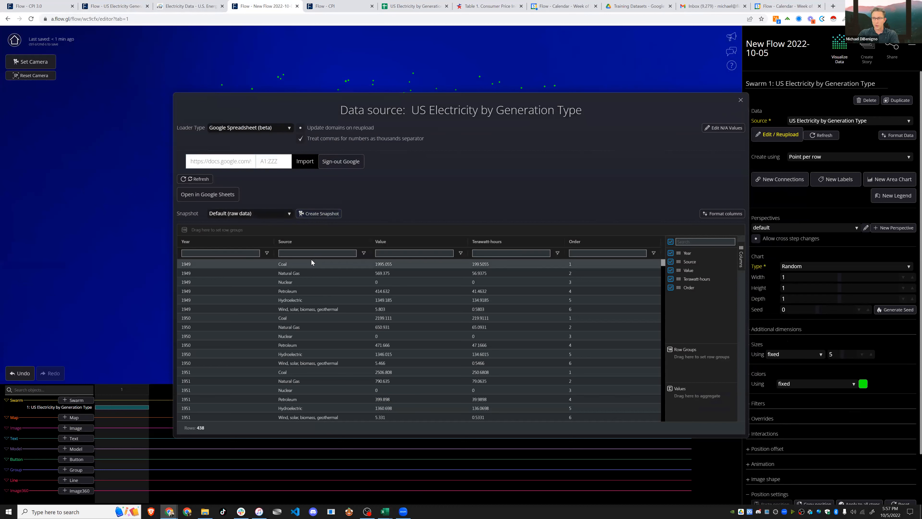
click(363, 253)
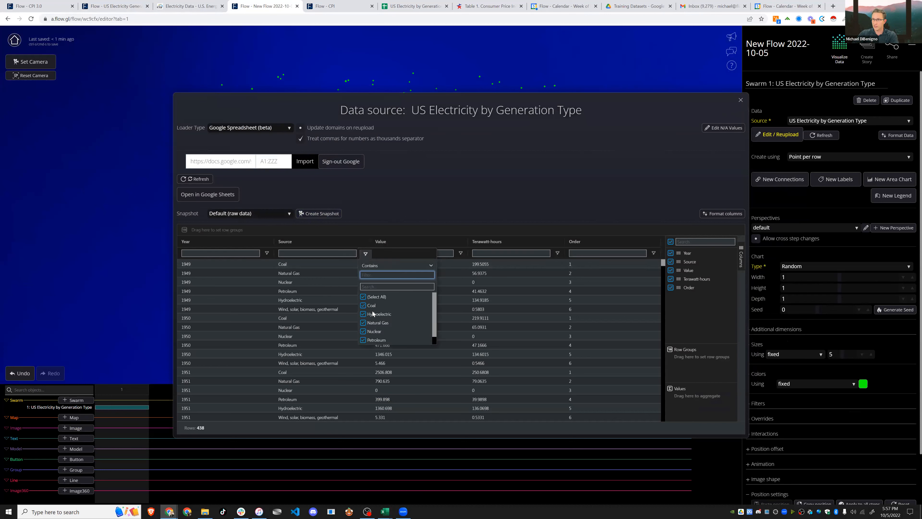
scroll(398, 309, down, 1)
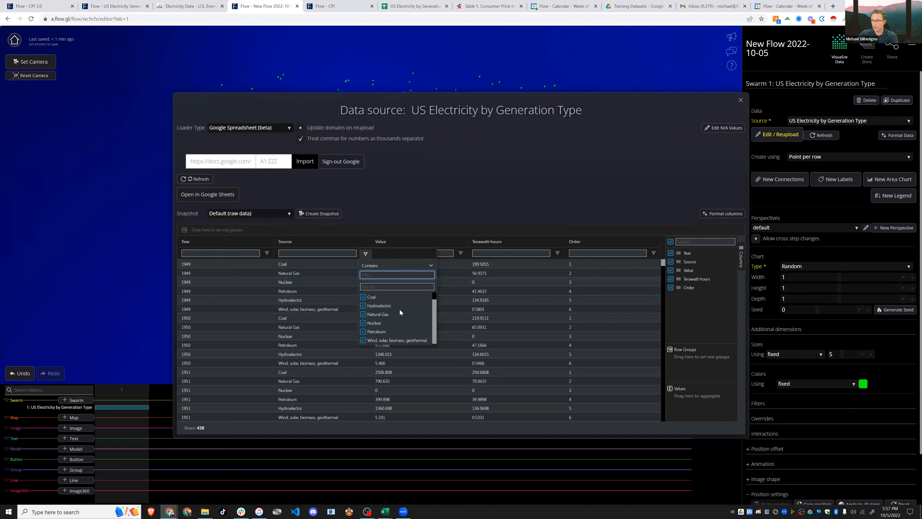
scroll(366, 324, up, 1)
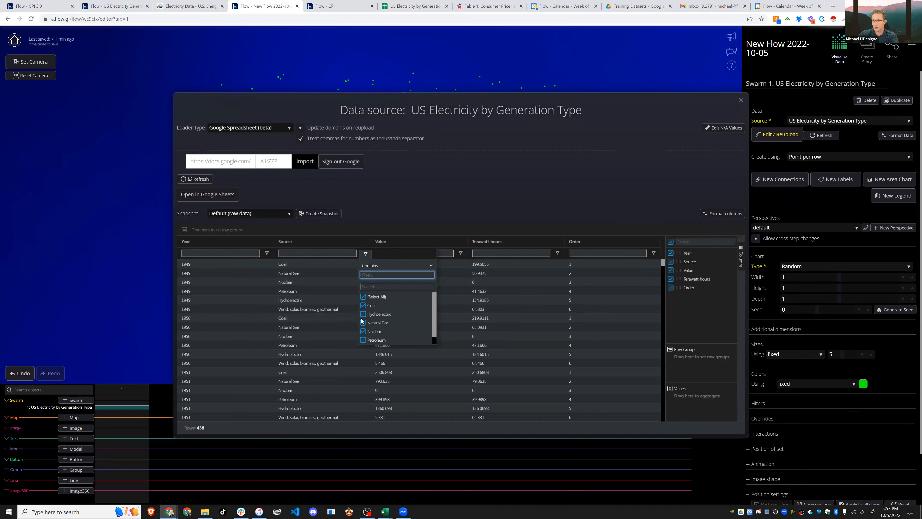
click(363, 315)
click(363, 323)
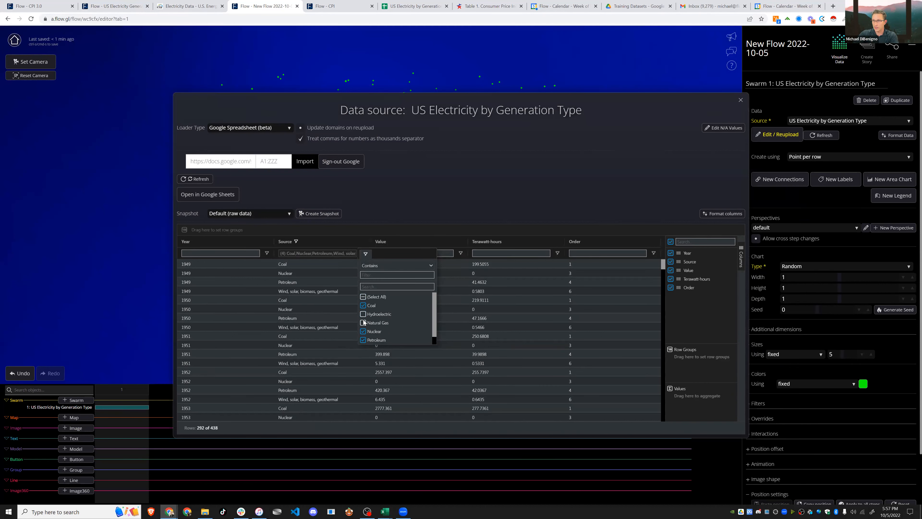
click(363, 306)
click(363, 314)
click(363, 323)
click(363, 331)
click(363, 331)
click(363, 340)
scroll(376, 331, down, 1)
scroll(389, 323, up, 1)
click(363, 322)
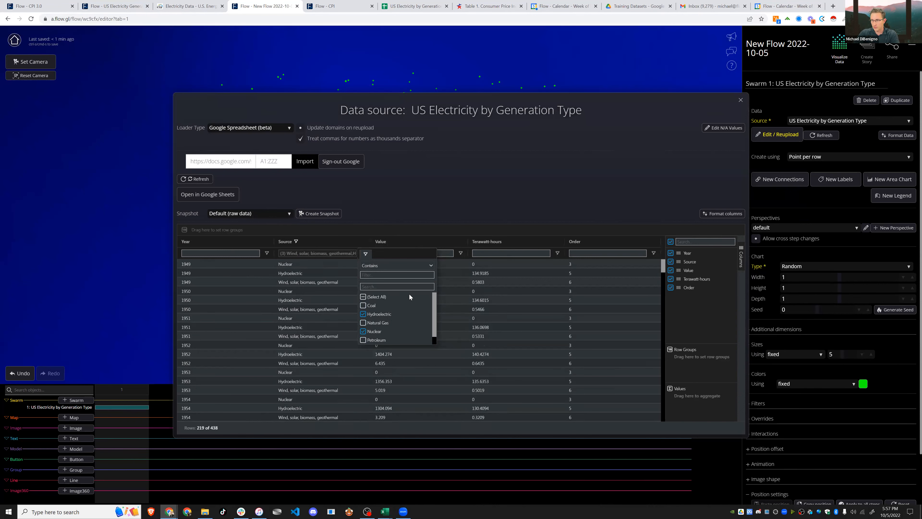
click(308, 222)
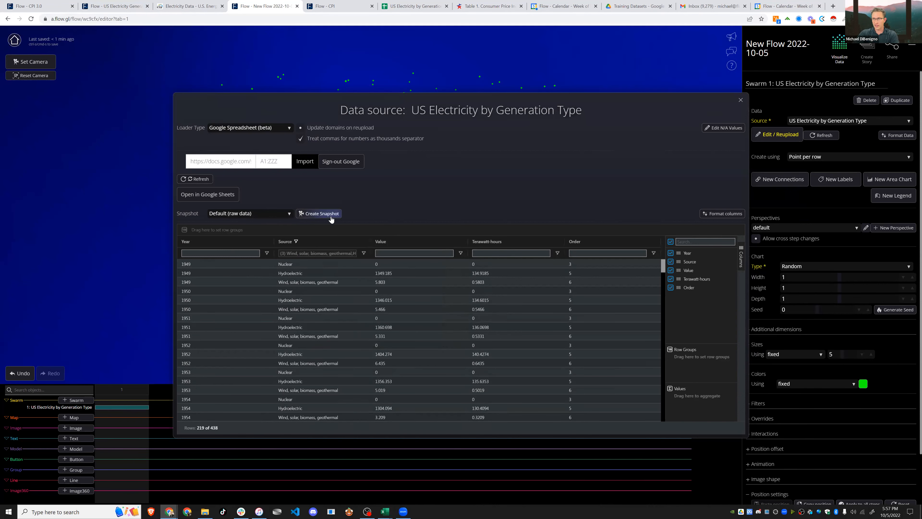
- Create a snapshot of the filtered data and name it "renewables"
click(313, 214)
click(311, 213)
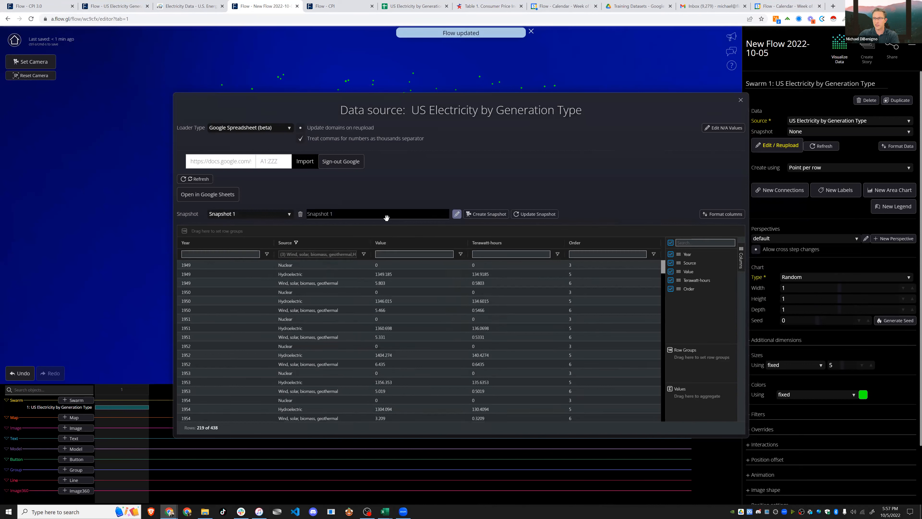
drag(335, 214, 283, 218)
text(rene)
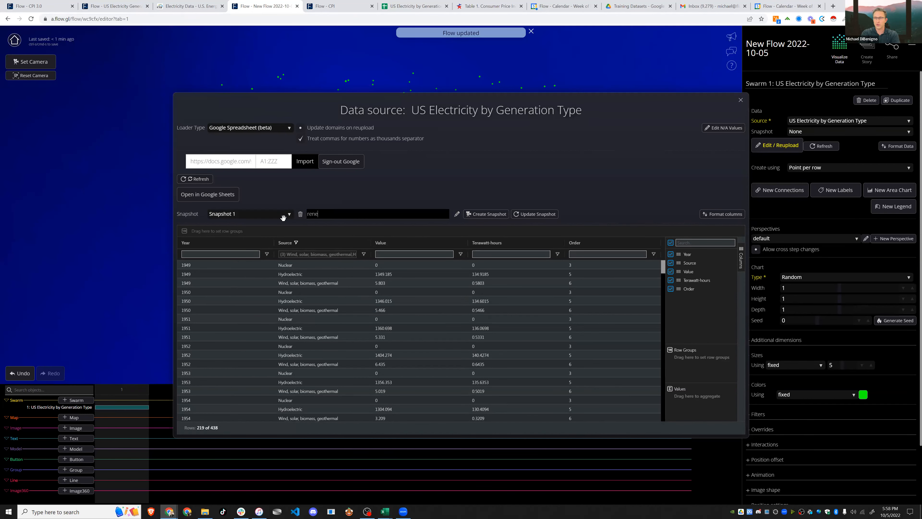
text(wables)
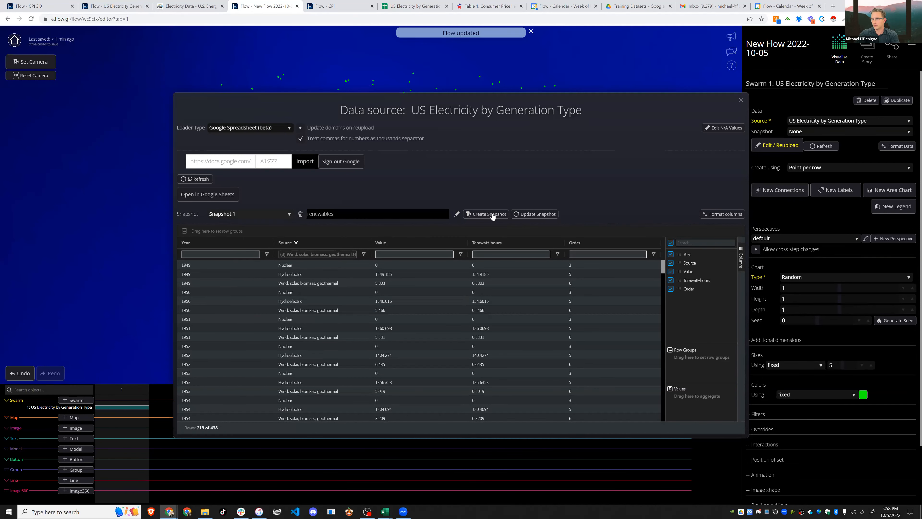
- Return to the Default (raw data) snapshot and filter the Source column to Coal, Natural Gas and Petroleum
click(256, 217)
click(236, 211)
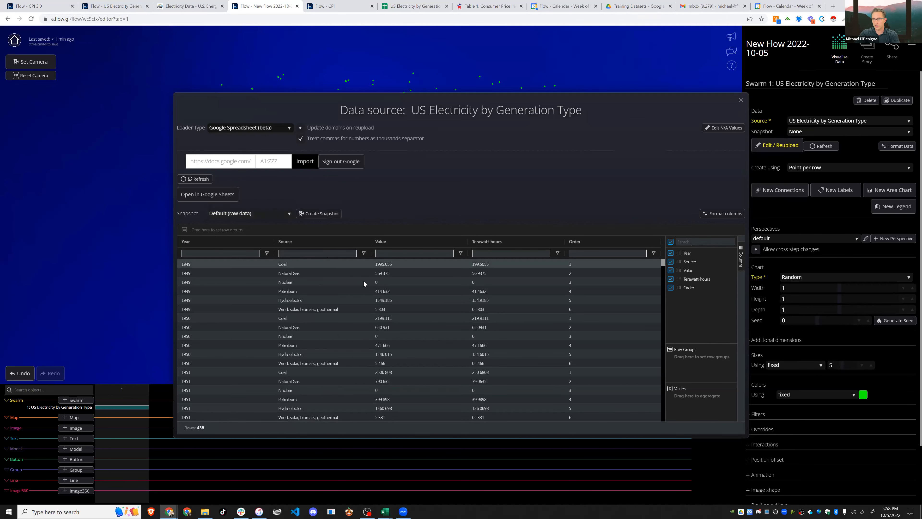
click(363, 253)
click(363, 305)
click(363, 314)
click(363, 305)
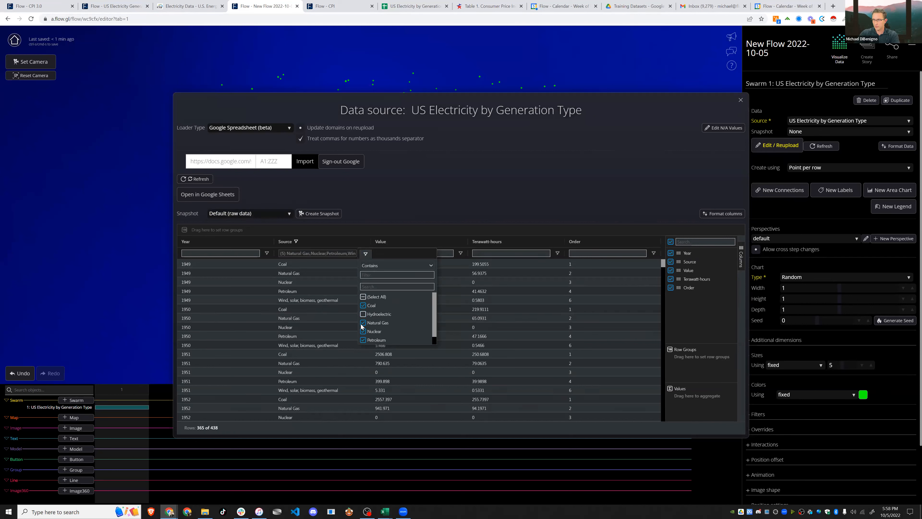
click(363, 331)
scroll(363, 332, down, 1)
click(362, 339)
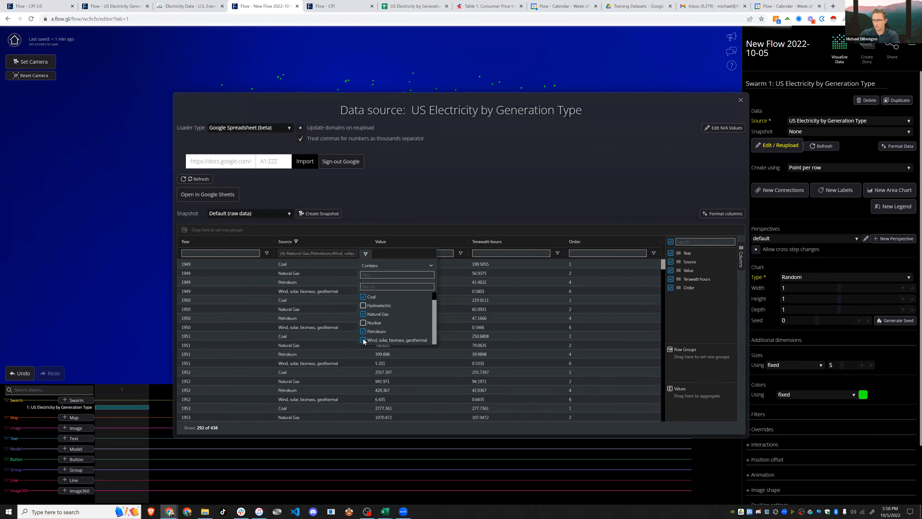
- Create a snapshot of the fossil-fuel data named "non-renewables" and close the data source dialog
click(327, 213)
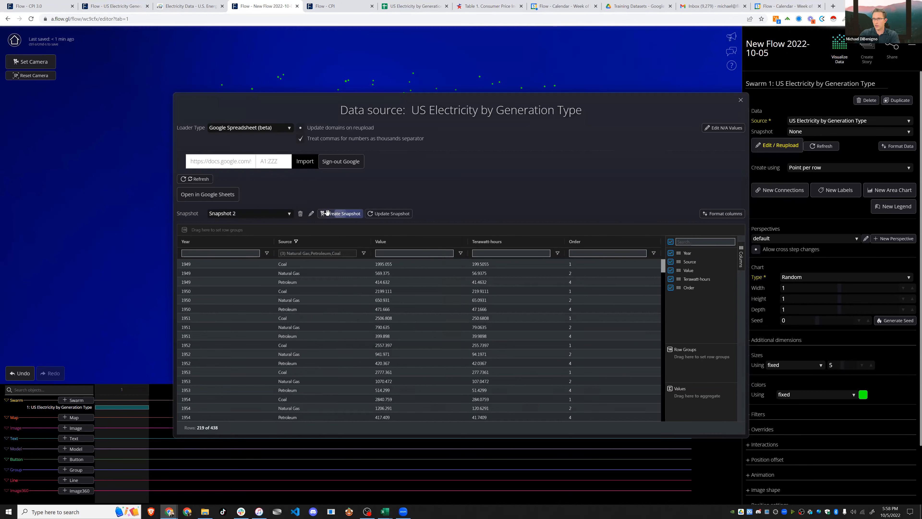
click(311, 213)
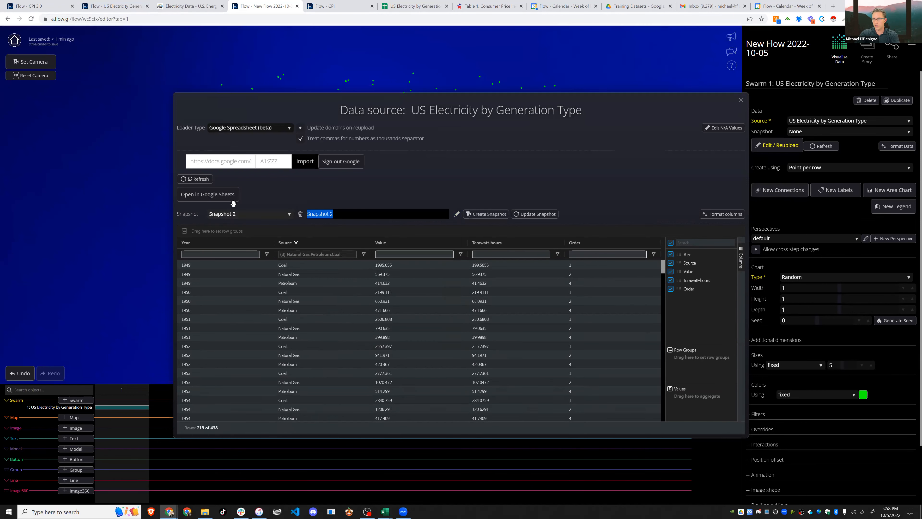
text(non-renewables)
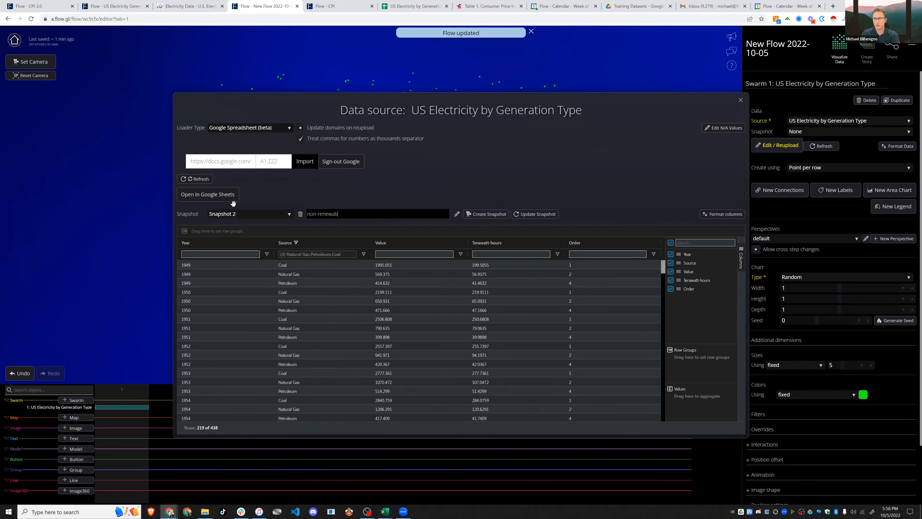
click(533, 216)
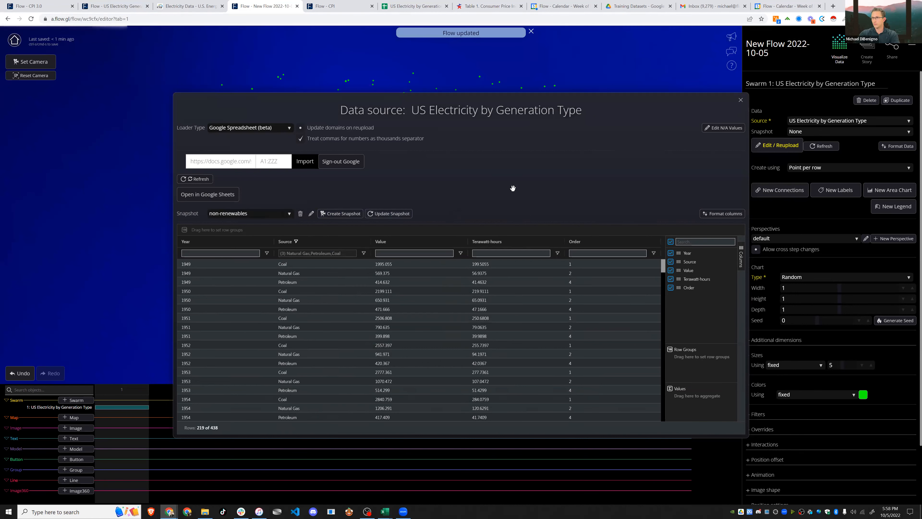
click(739, 99)
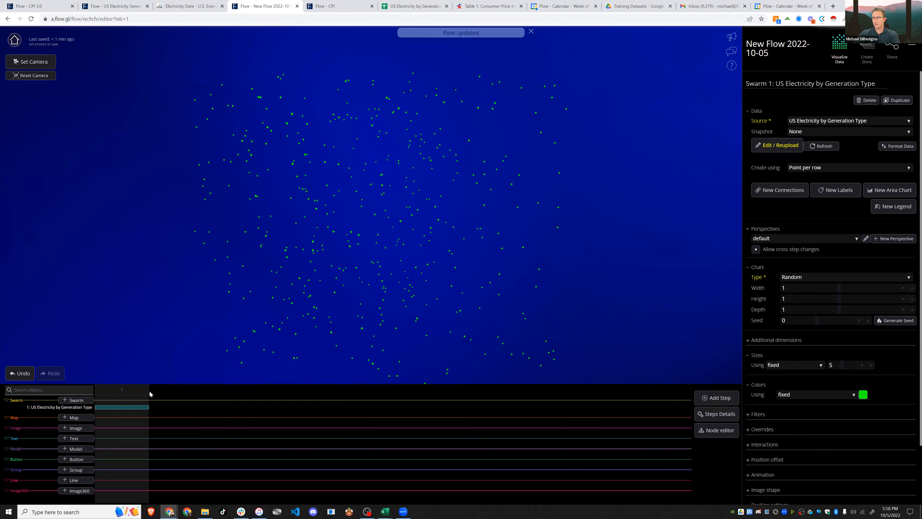
- Set the swarm's snapshot to renewables and its chart type to Scatterplot
click(813, 135)
click(806, 141)
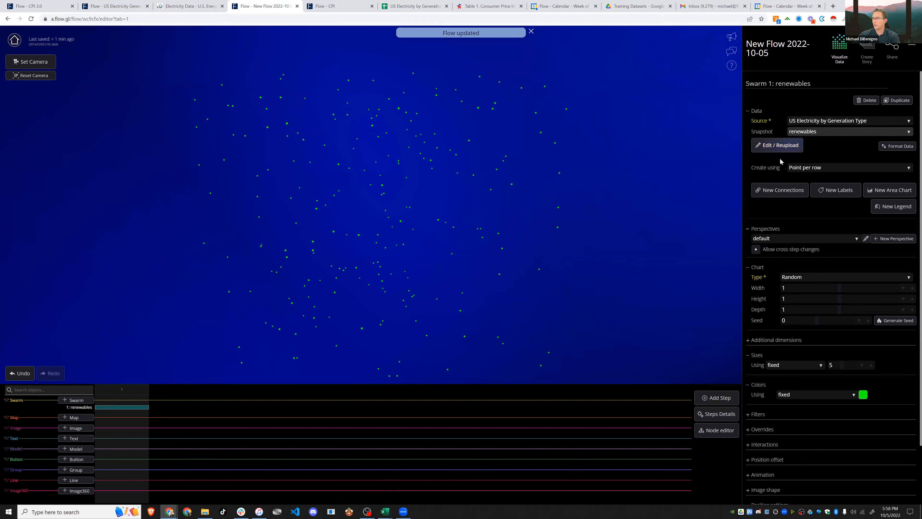
click(817, 276)
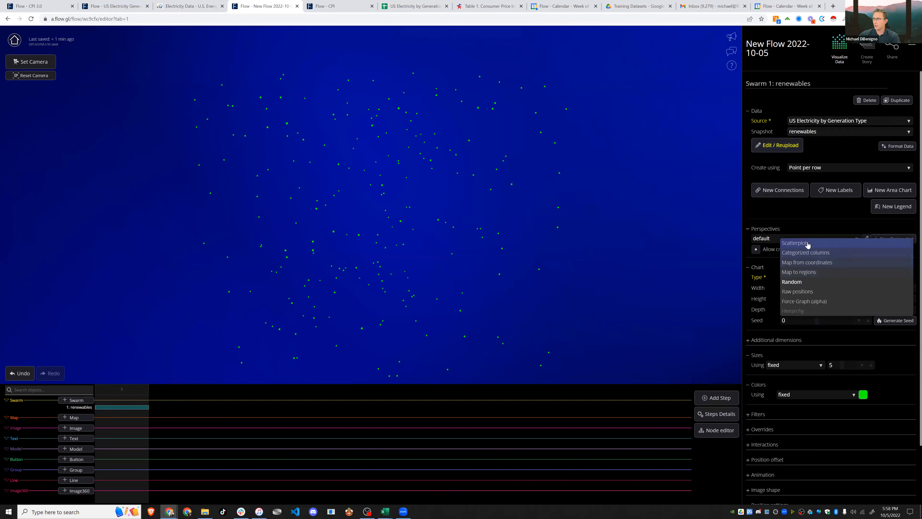
click(807, 243)
- Map the scatterplot's width axis to Year as a timeline formatted as Year, and its height axis to Terawatt-hours
click(819, 305)
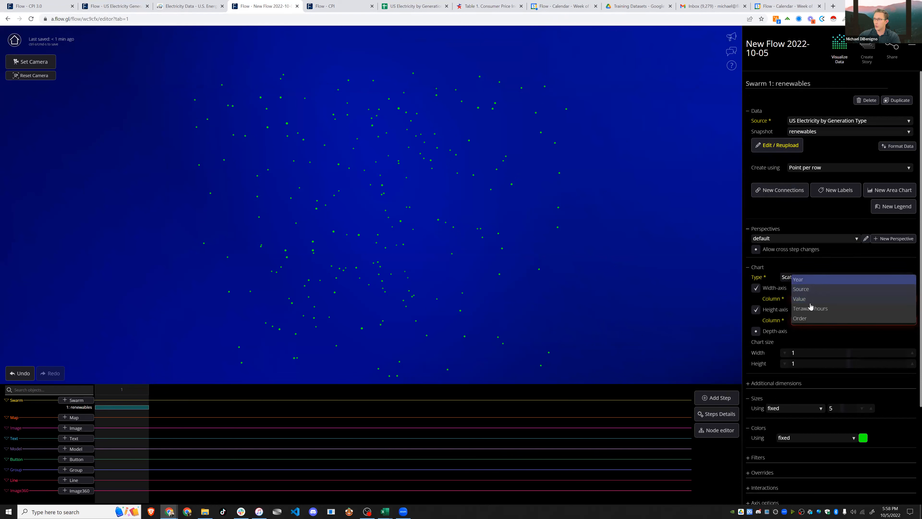
click(787, 309)
click(767, 310)
click(871, 309)
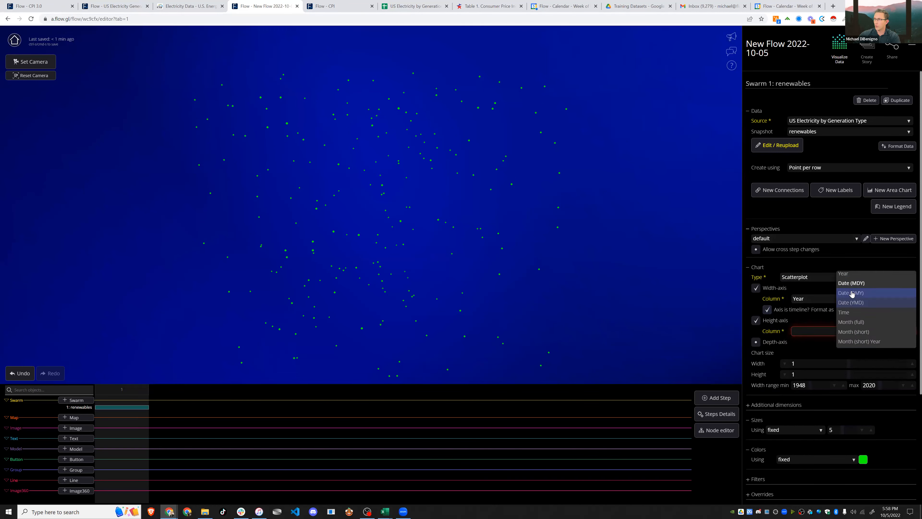
click(806, 333)
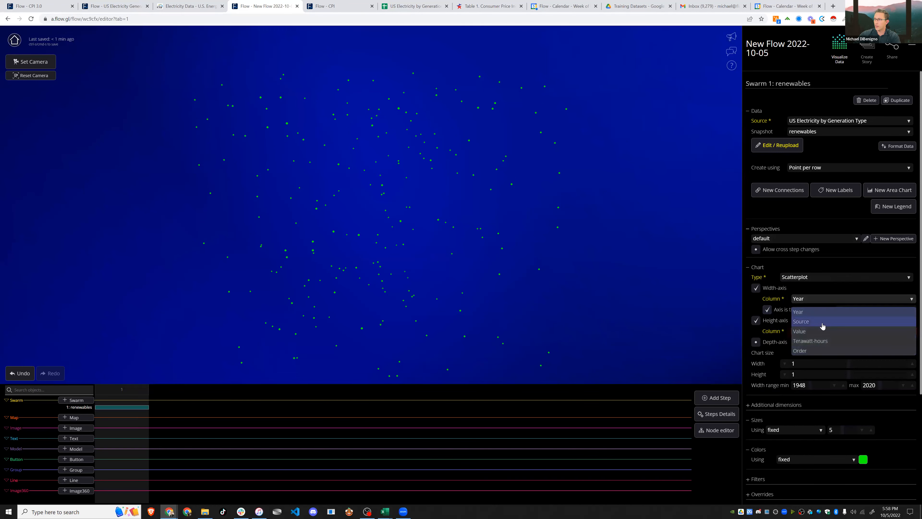
click(822, 341)
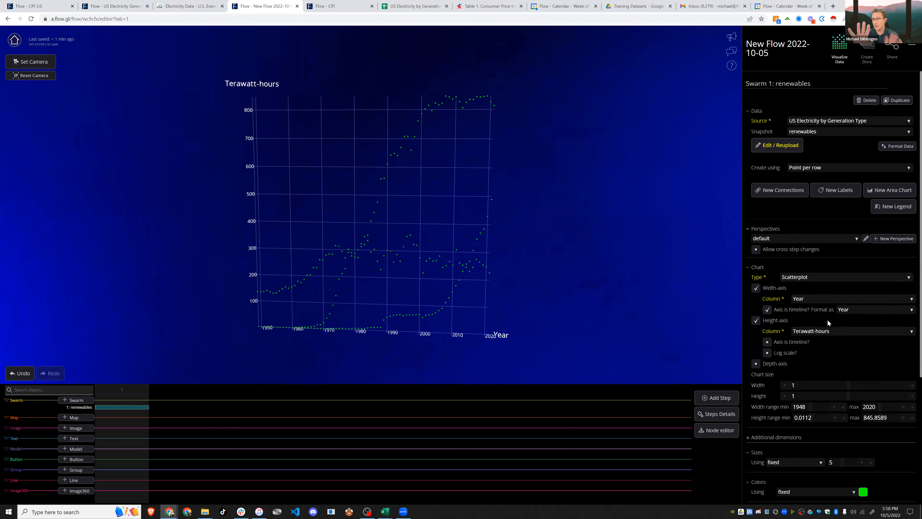
- Create the renewables swarm's points per value, using the Terawatt-hours column
click(785, 146)
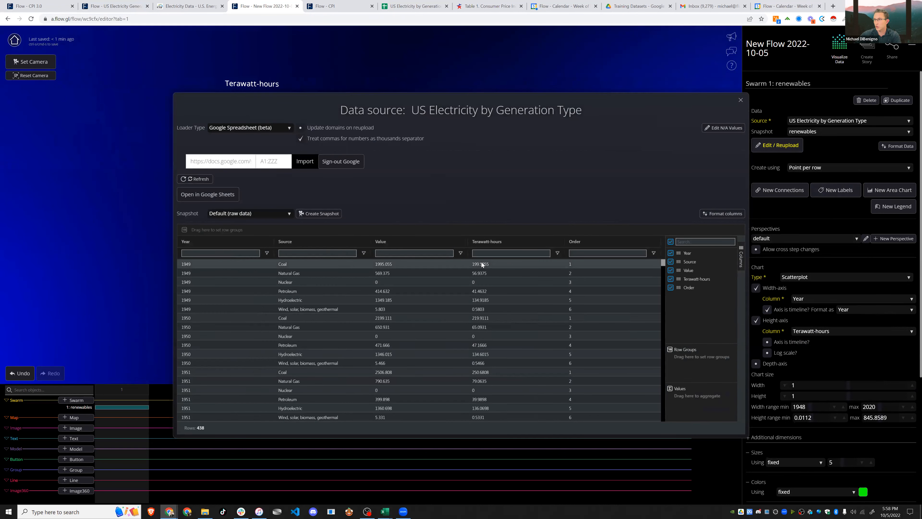
click(741, 100)
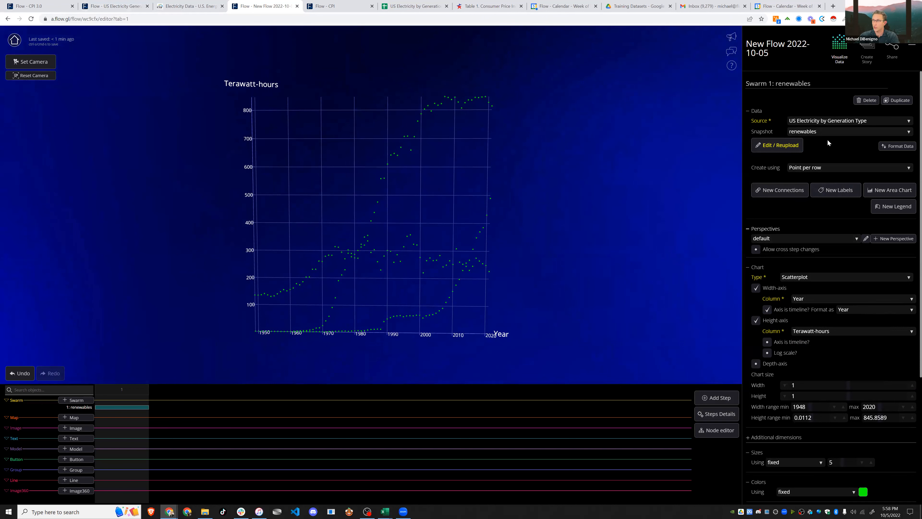
click(814, 170)
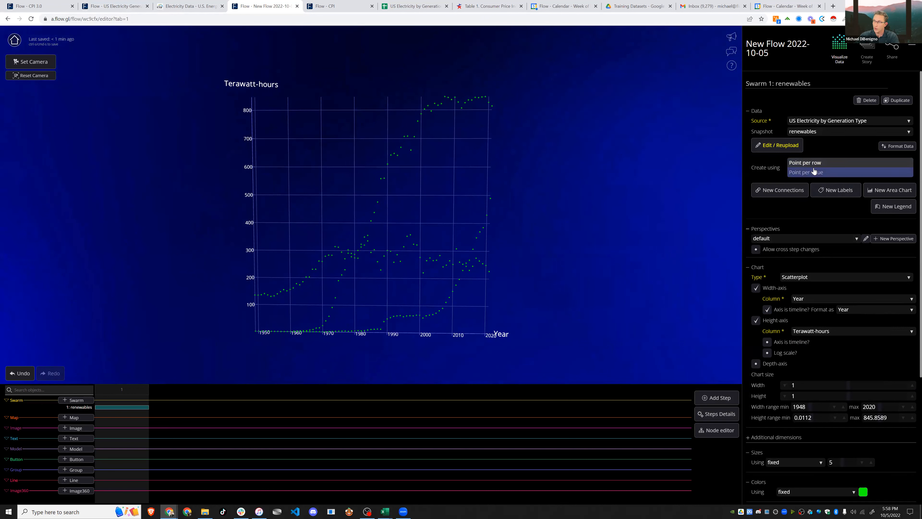
click(812, 175)
click(806, 182)
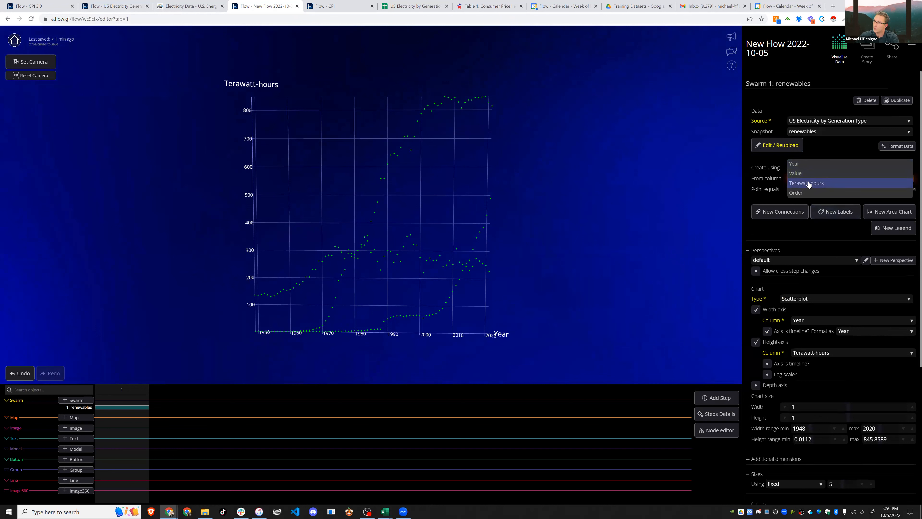
click(806, 236)
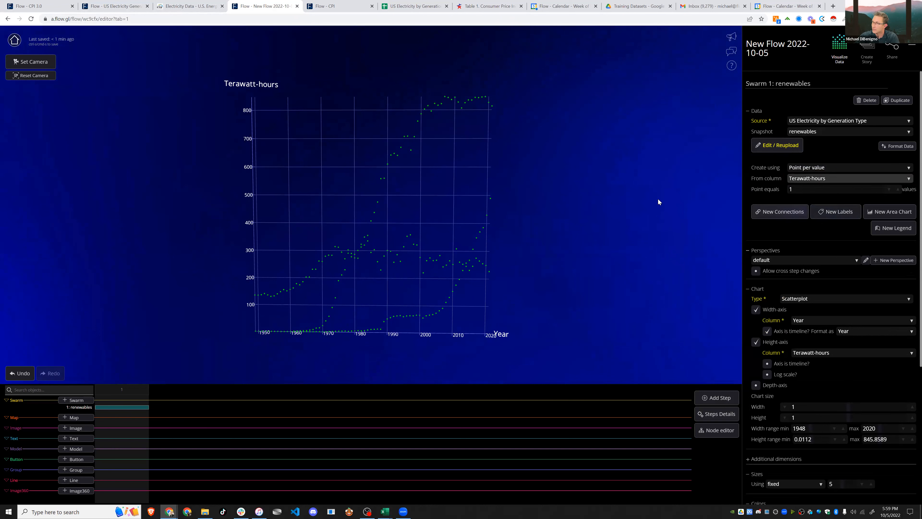
- Make each point of the renewables swarm equal 100 values
drag(628, 229, 647, 225)
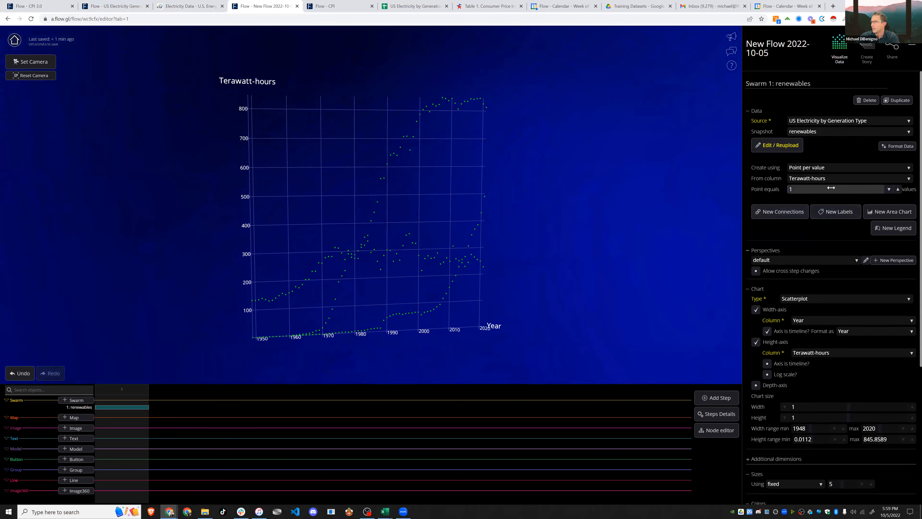
click(808, 189)
text(100)
key(Return)
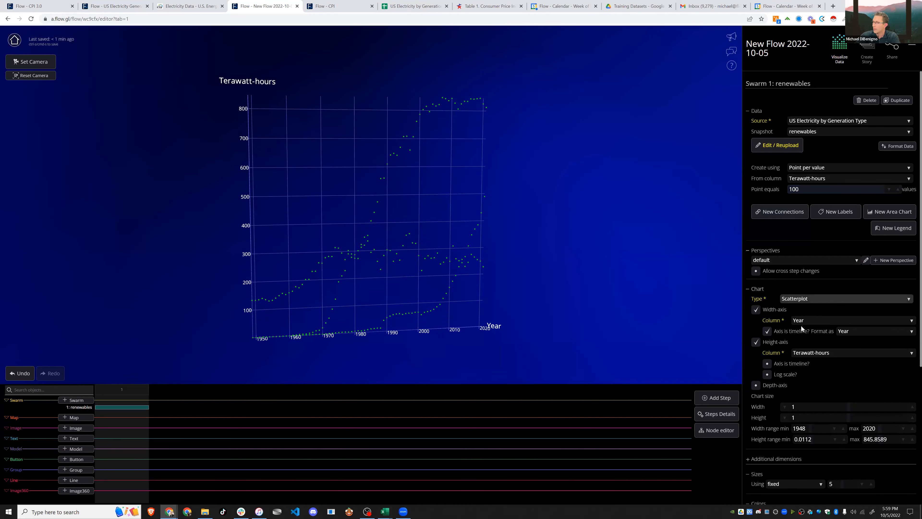
- Turn off the scatterplot's height axis, keeping only the Year width axis
mouse_move(555, 323)
mouse_down()
mouse_move(620, 319)
mouse_move(549, 328)
mouse_up()
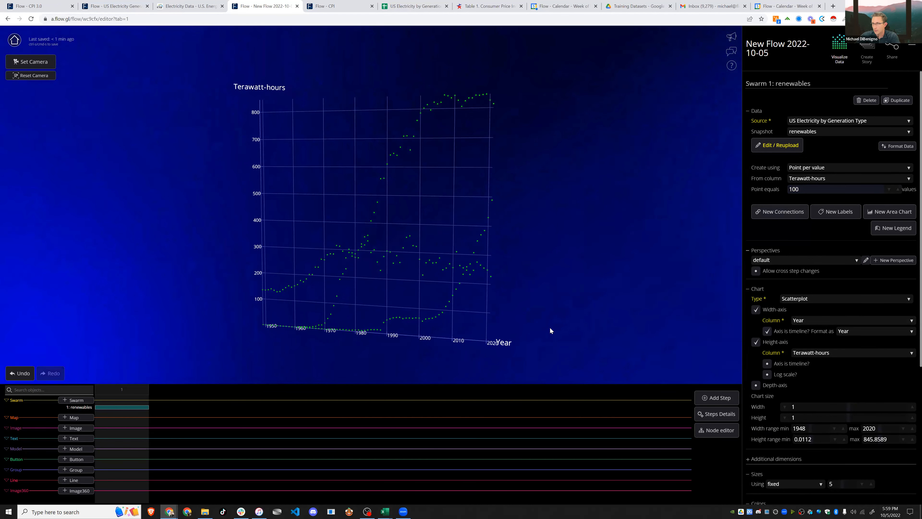
click(756, 342)
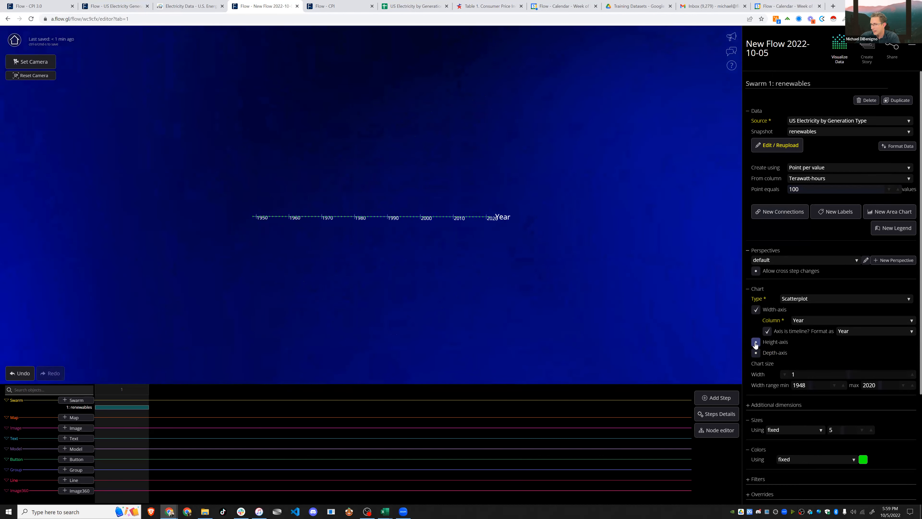
drag(422, 269, 271, 263)
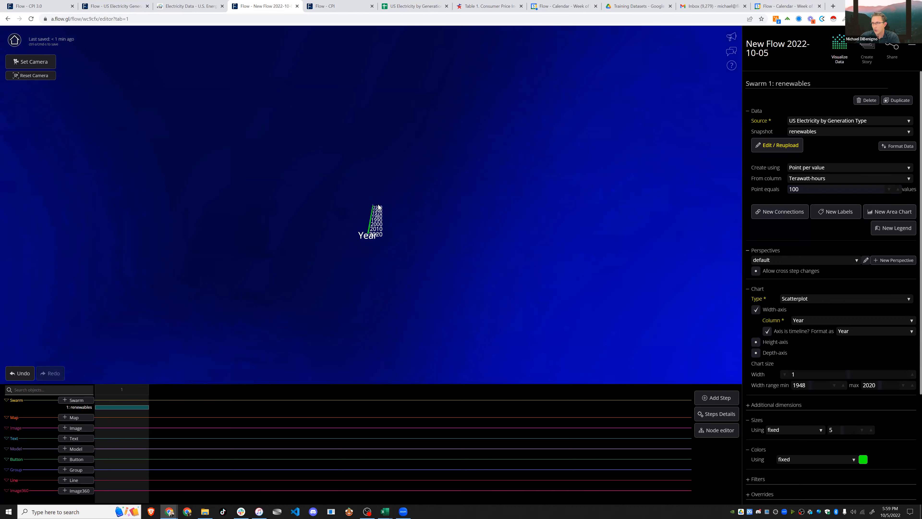
drag(309, 227, 584, 229)
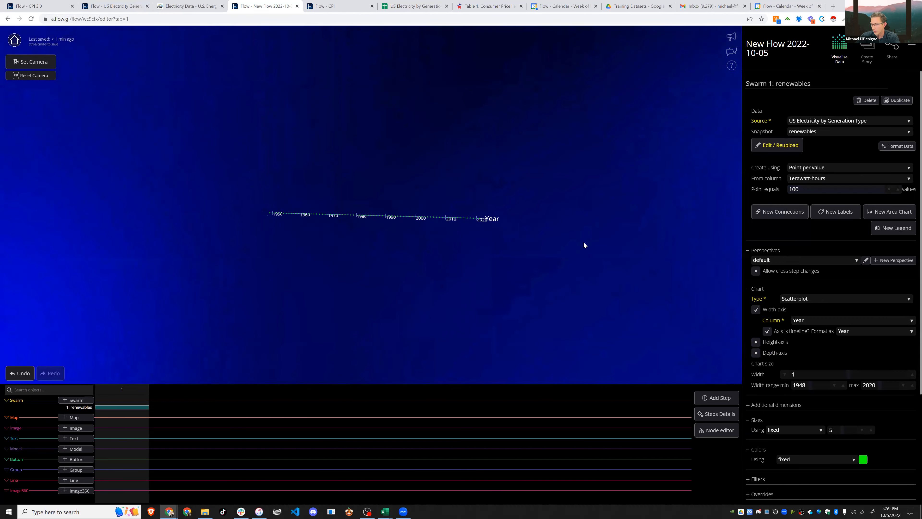
- Set the scatterplot's additional dimensions chart to Stacks
click(762, 404)
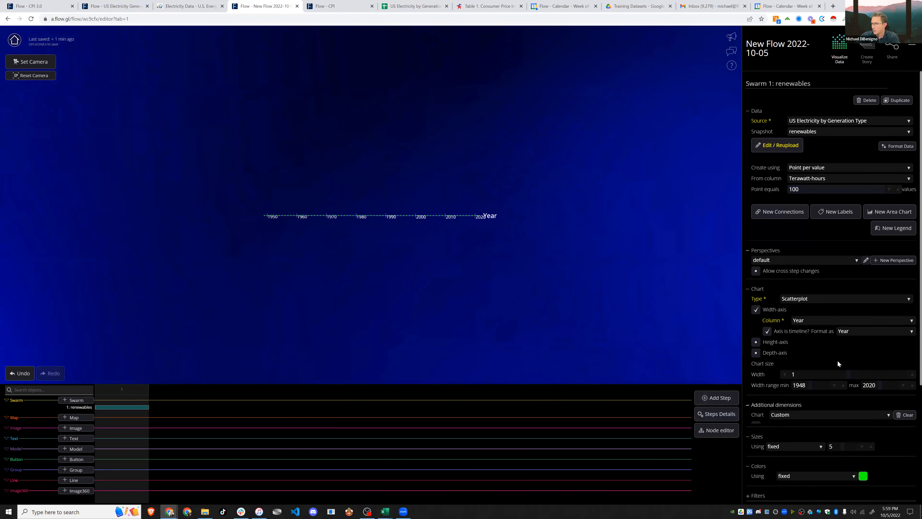
scroll(877, 376, down, 3)
scroll(878, 375, down, 1)
scroll(353, 266, up, 5)
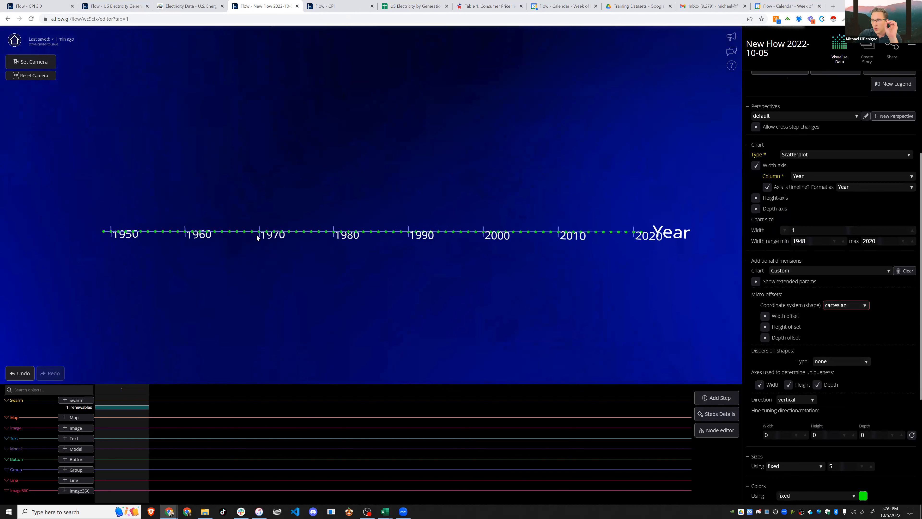
right_drag(413, 247, 361, 237)
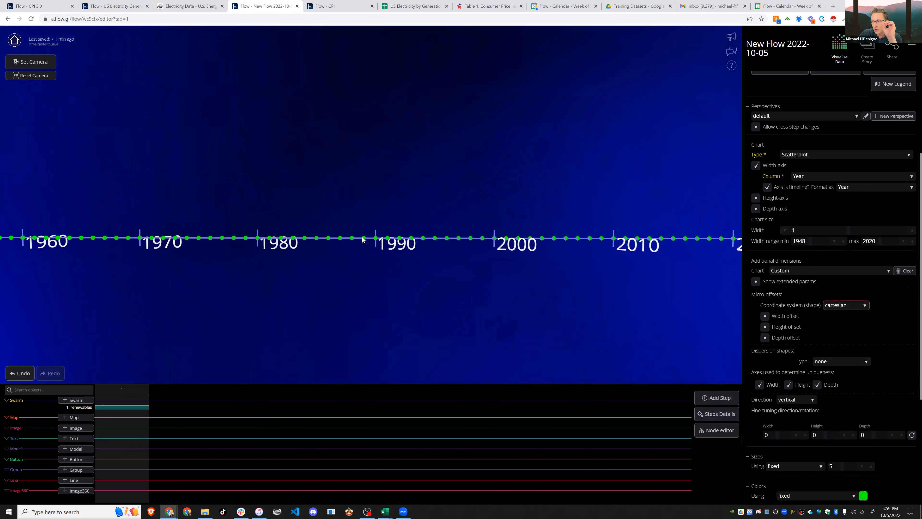
drag(373, 251, 362, 239)
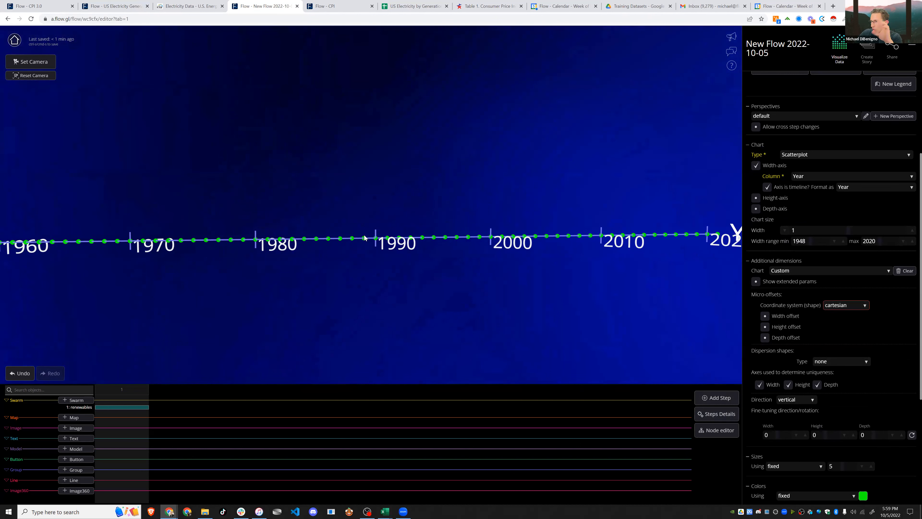
scroll(831, 338, down, 2)
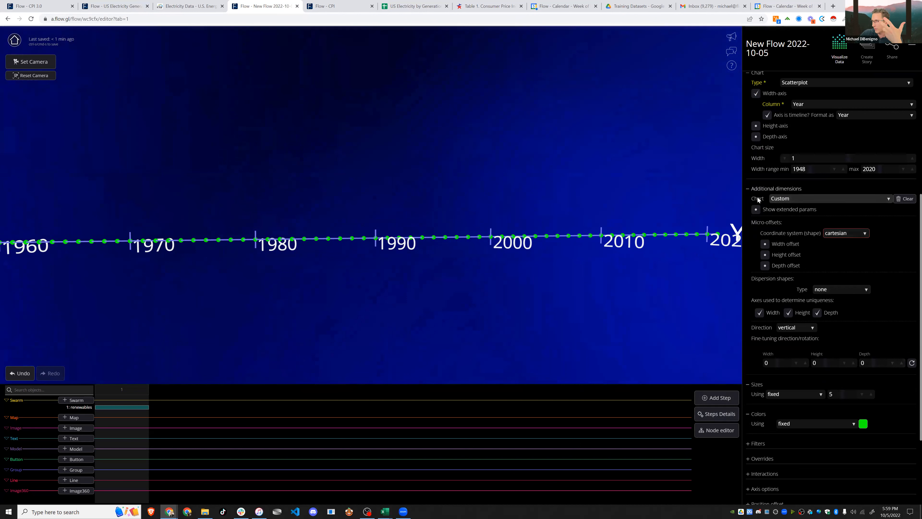
click(788, 199)
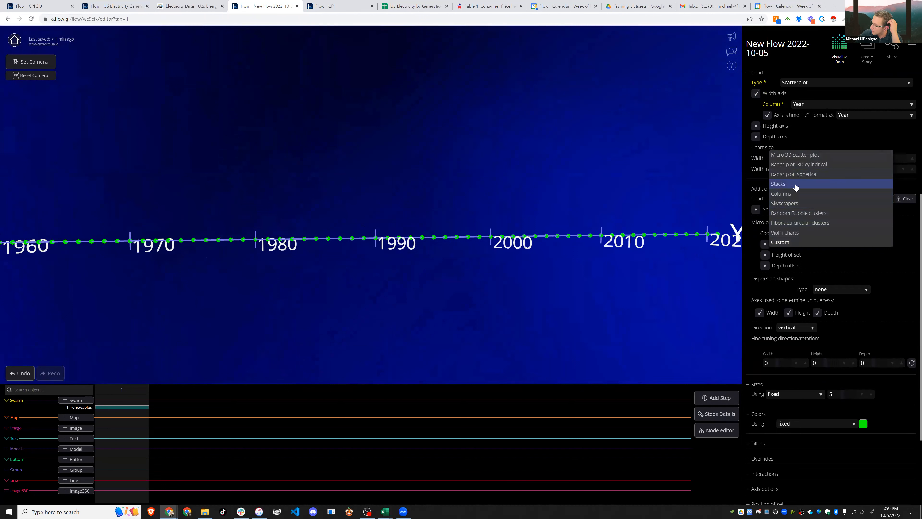
click(780, 185)
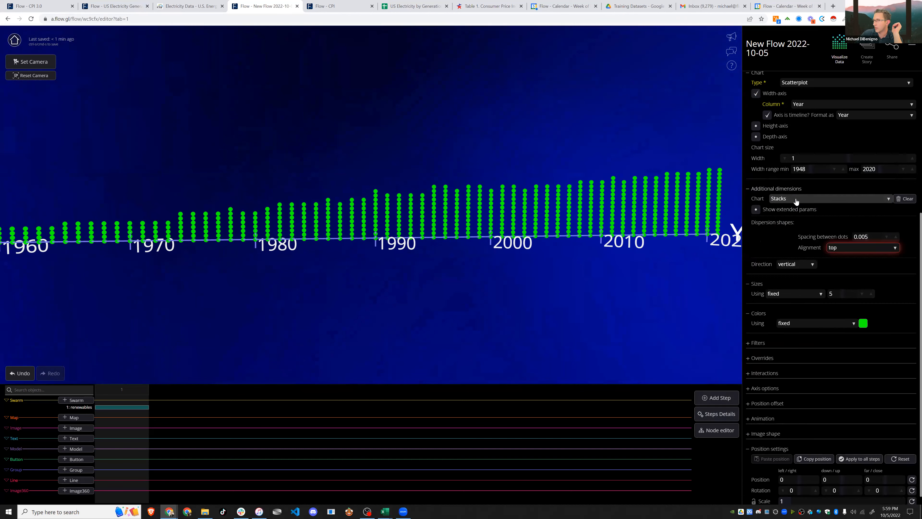
scroll(276, 239, down, 5)
right_drag(497, 234, 646, 278)
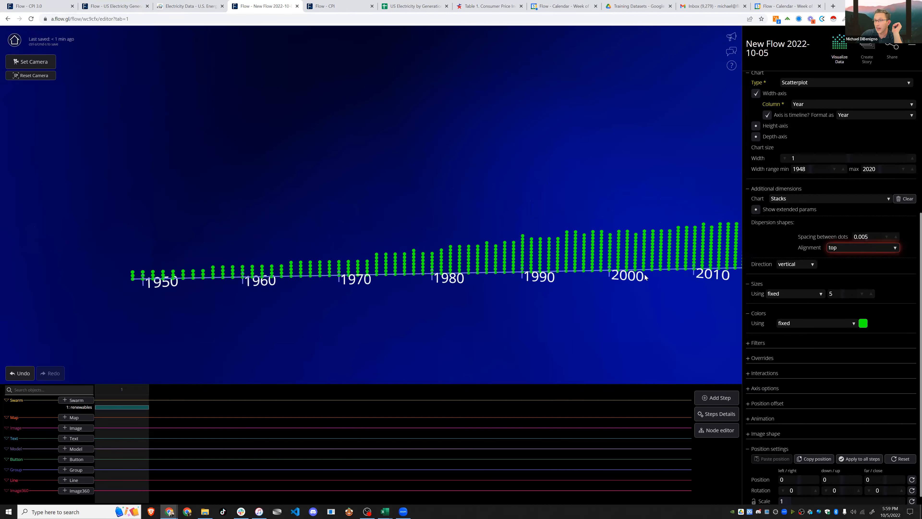
- Try the stacked chart with each point equal to 1 value
scroll(886, 258, up, 5)
double_click(811, 190)
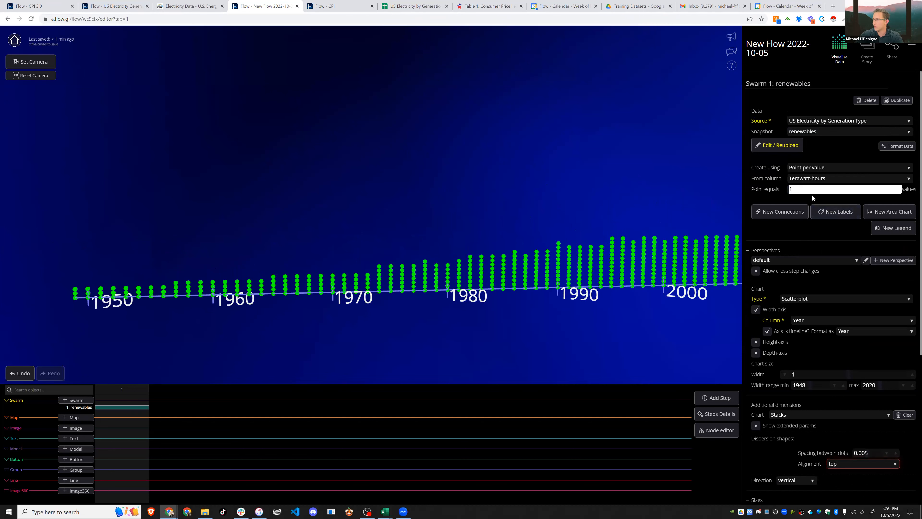
click(492, 132)
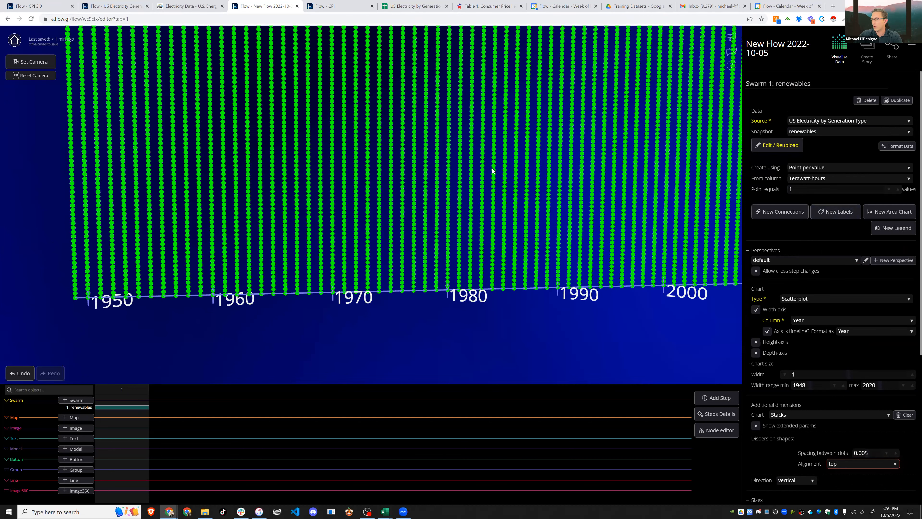
scroll(521, 262, down, 5)
scroll(578, 221, down, 3)
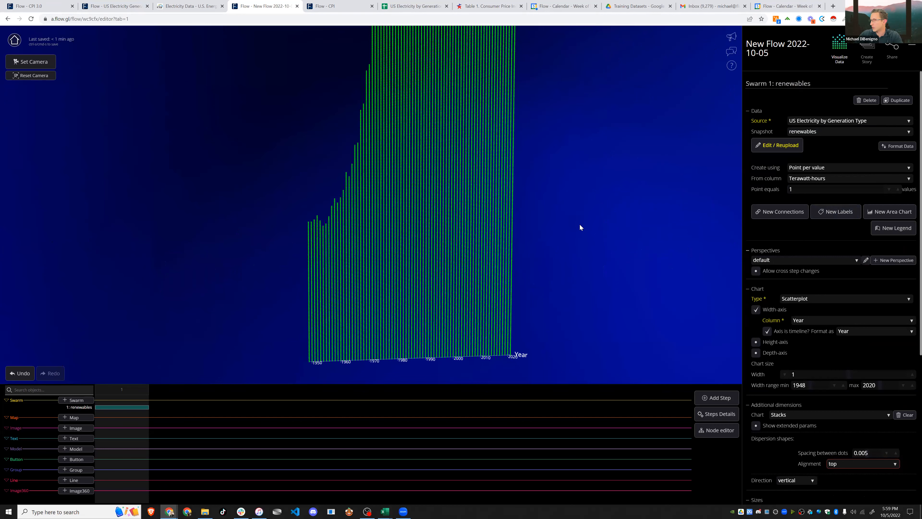
scroll(543, 226, down, 3)
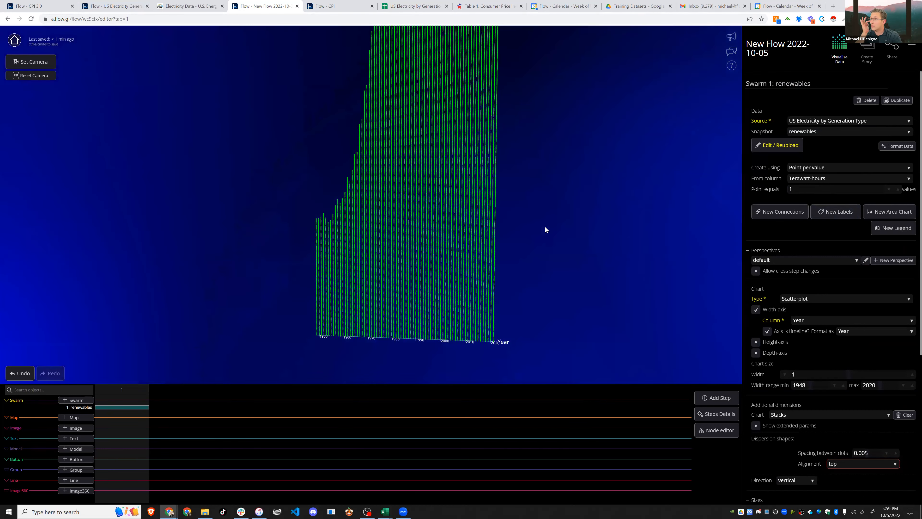
drag(515, 224, 511, 276)
- Make each point of the stacked chart equal 10 values
click(803, 189)
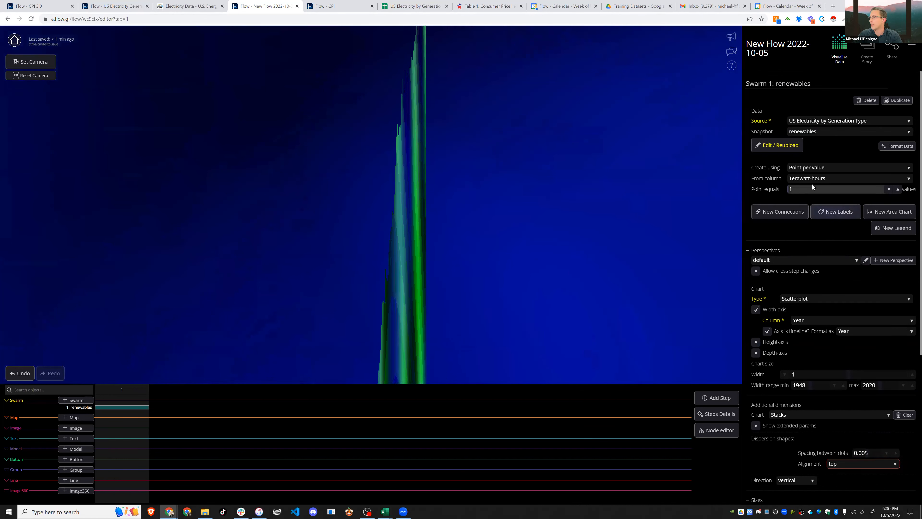
click(629, 178)
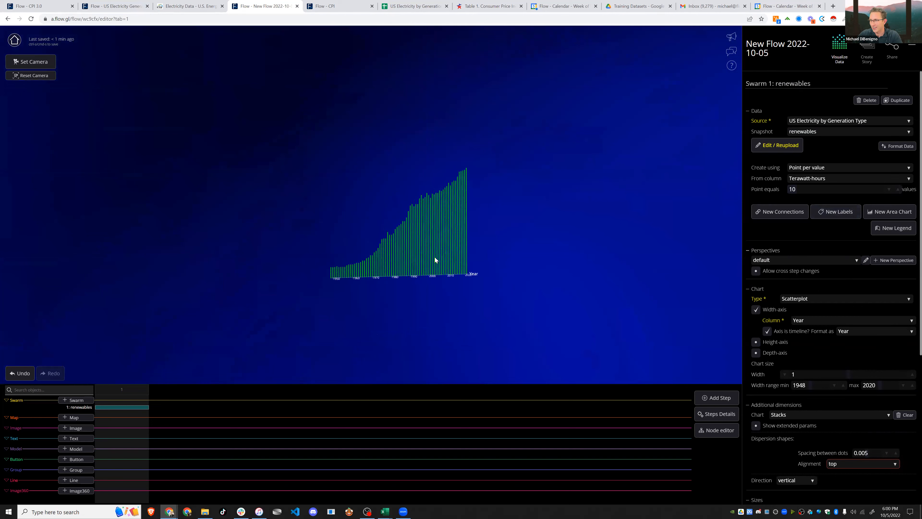
scroll(435, 259, up, 6)
scroll(438, 233, up, 3)
right_drag(442, 220, 427, 142)
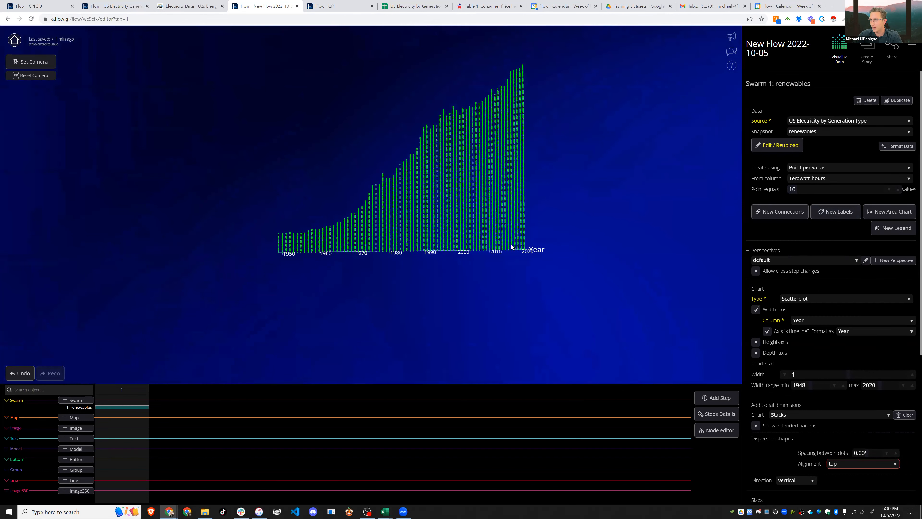
- Color the stacked points by the Source column using the Peach Rose Wheel color scheme
scroll(868, 367, down, 4)
scroll(849, 380, down, 2)
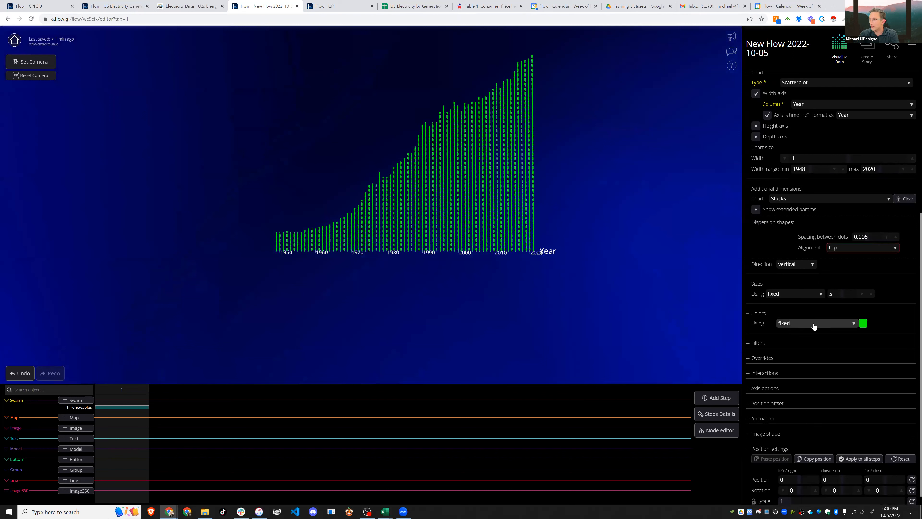
click(813, 327)
click(811, 335)
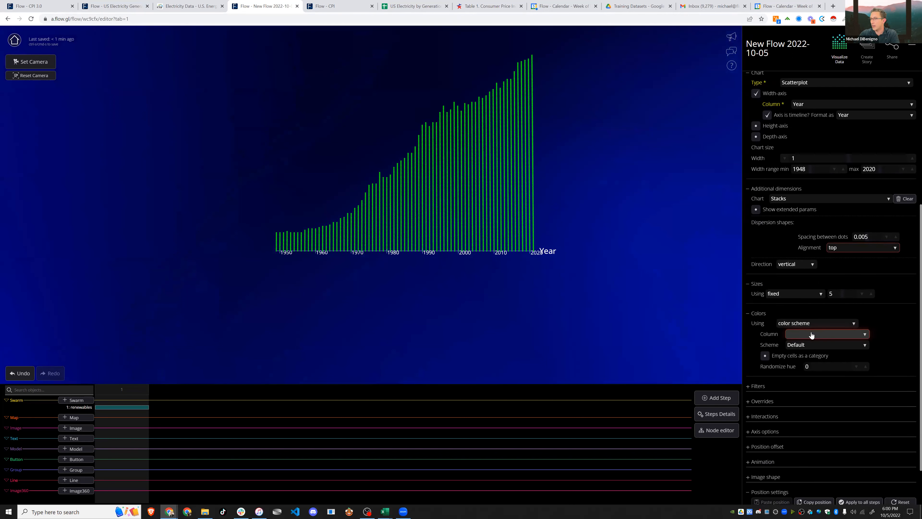
click(811, 335)
click(803, 326)
drag(532, 293, 355, 205)
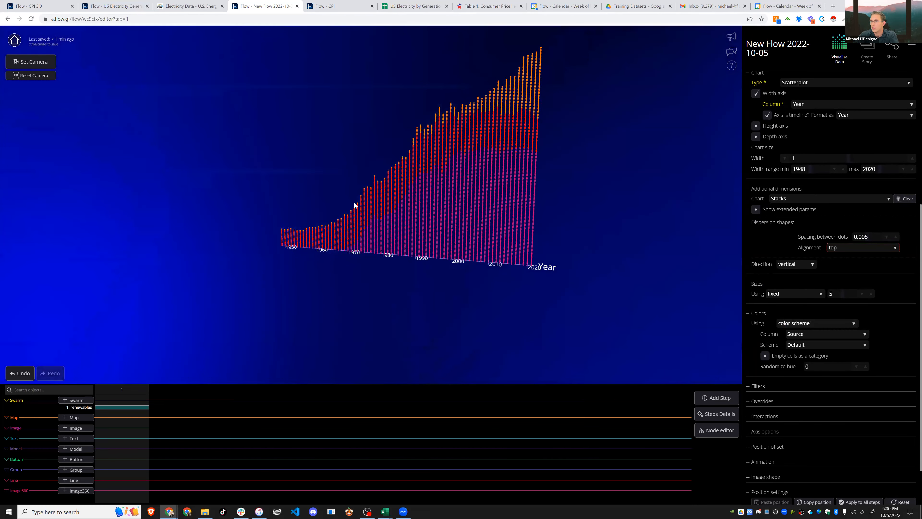
click(817, 351)
click(812, 379)
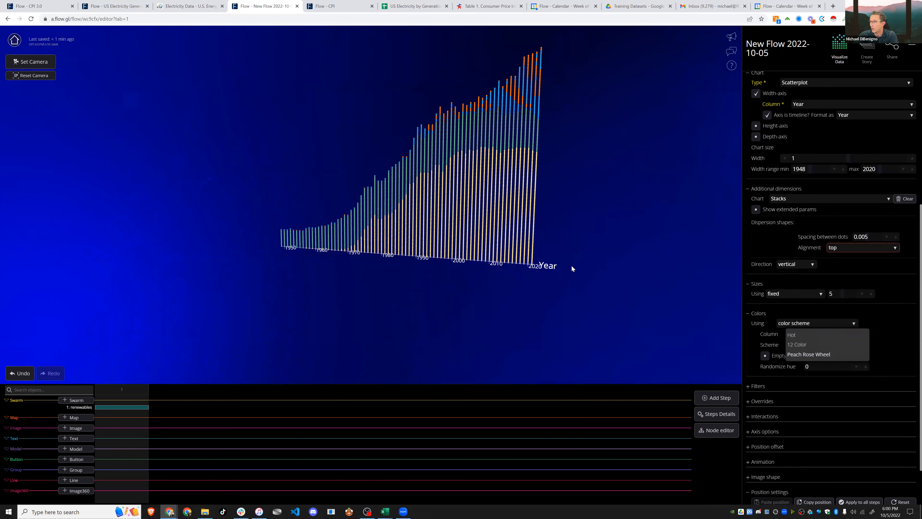
- Create a custom color scheme named "asdf" with four colors in the Environment settings
click(911, 45)
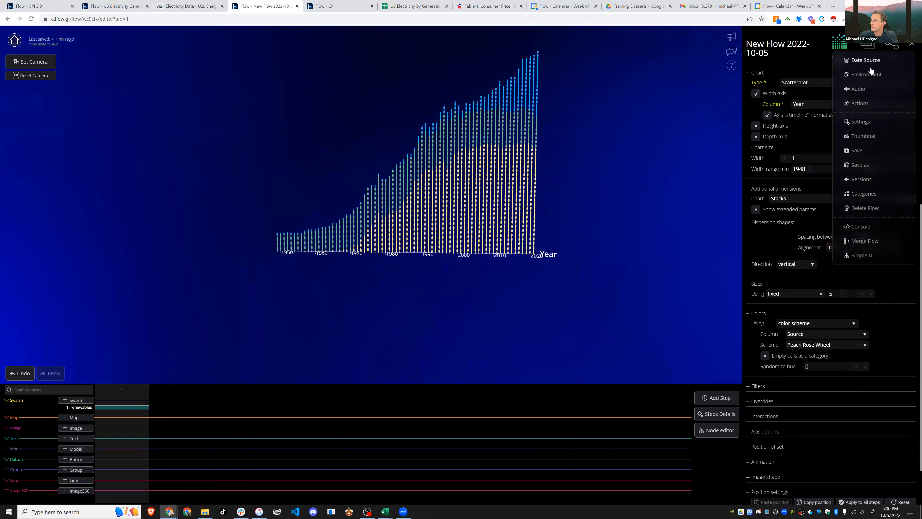
click(866, 74)
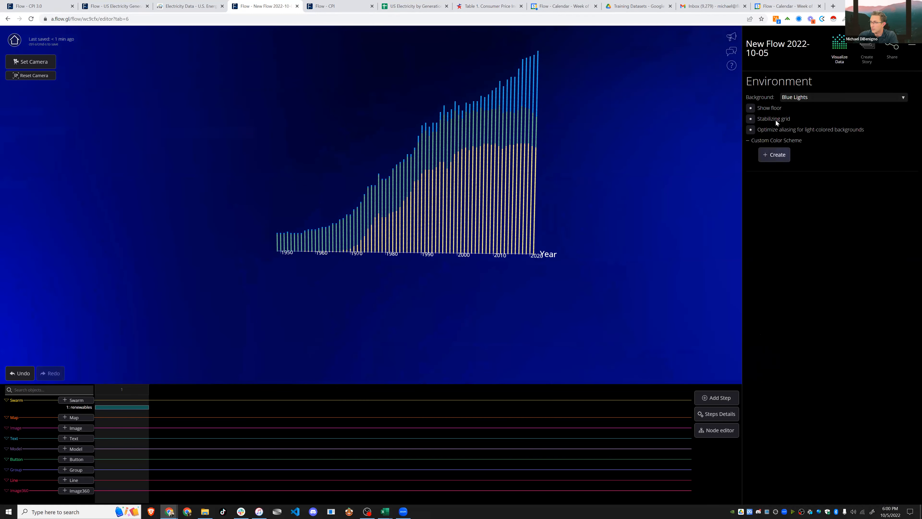
click(775, 159)
text(asdf)
click(812, 168)
click(813, 180)
click(814, 192)
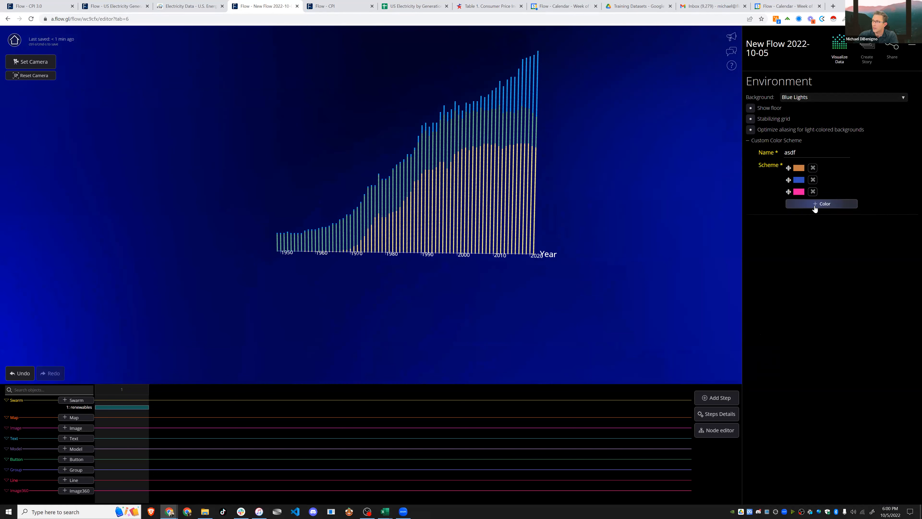
click(815, 204)
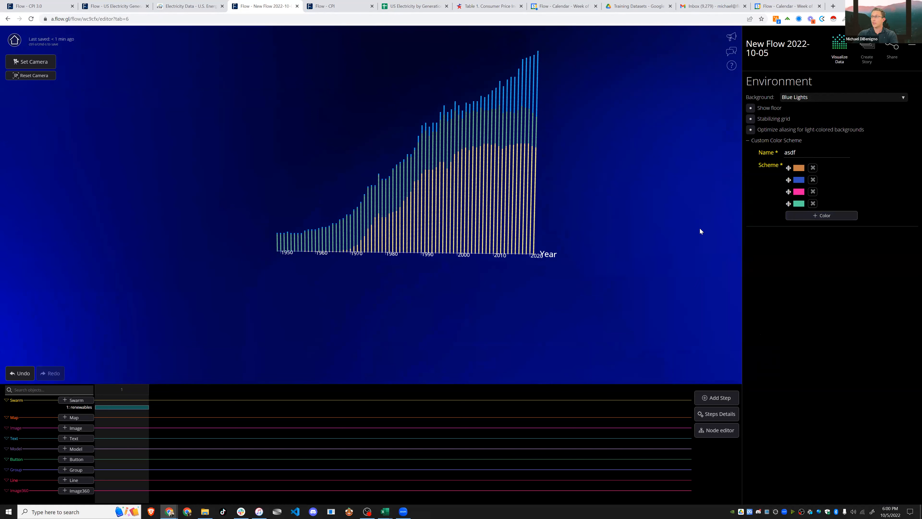
- Set the environment background to Mountains at Dusk
click(805, 102)
scroll(813, 116, down, 3)
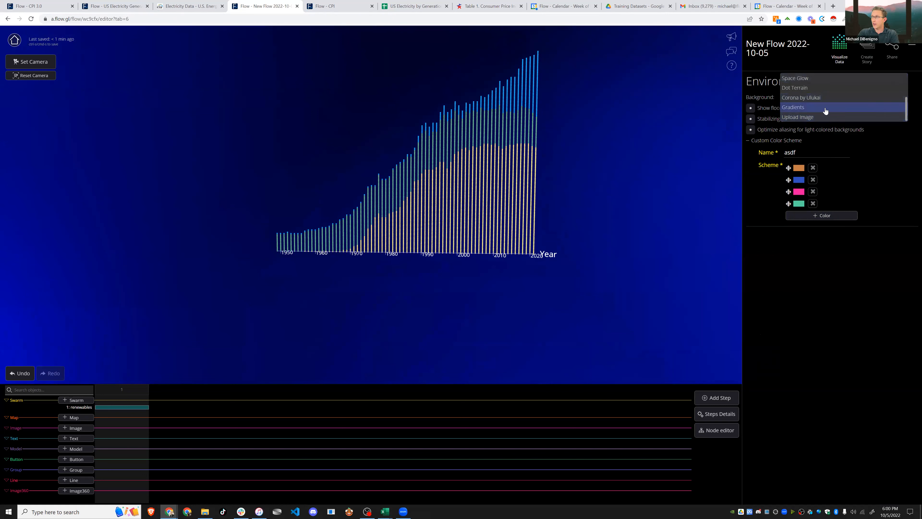
scroll(809, 102, up, 2)
click(809, 101)
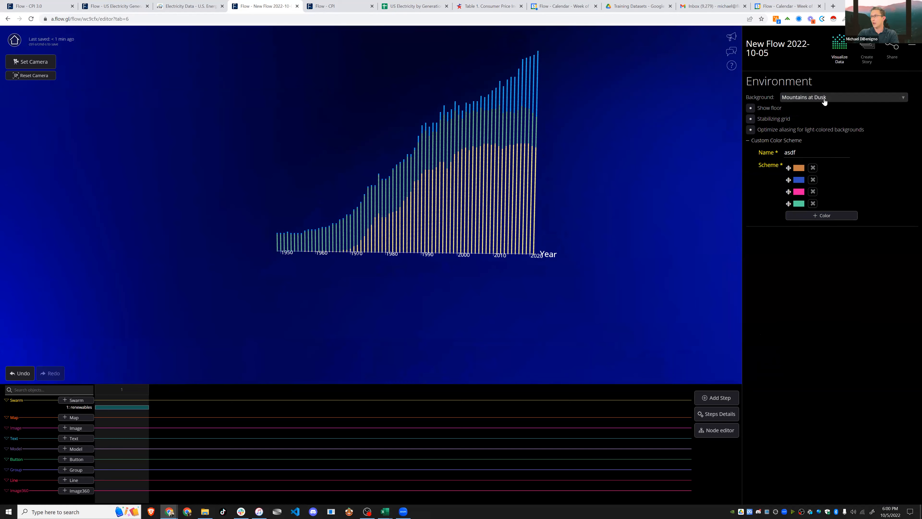
drag(161, 173, 698, 140)
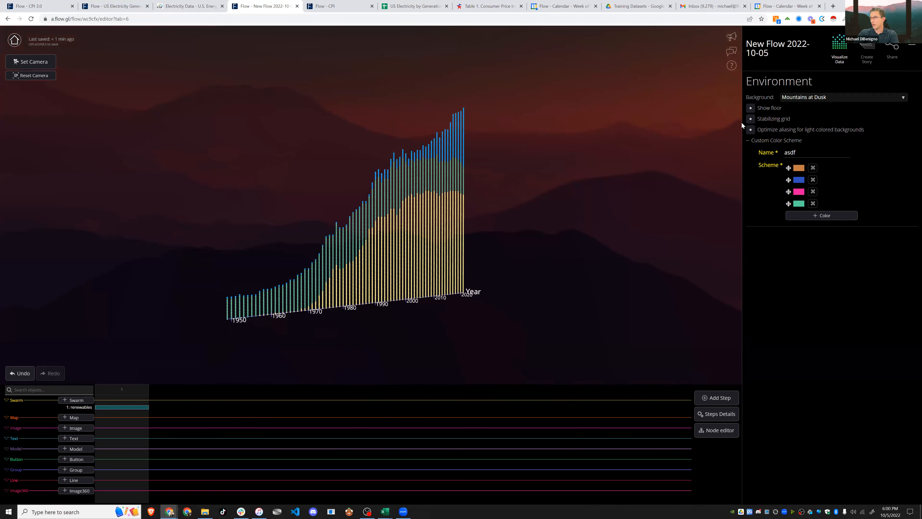
- Try the stabilizing grid around the chart and turn it off
click(750, 118)
drag(614, 152, 686, 152)
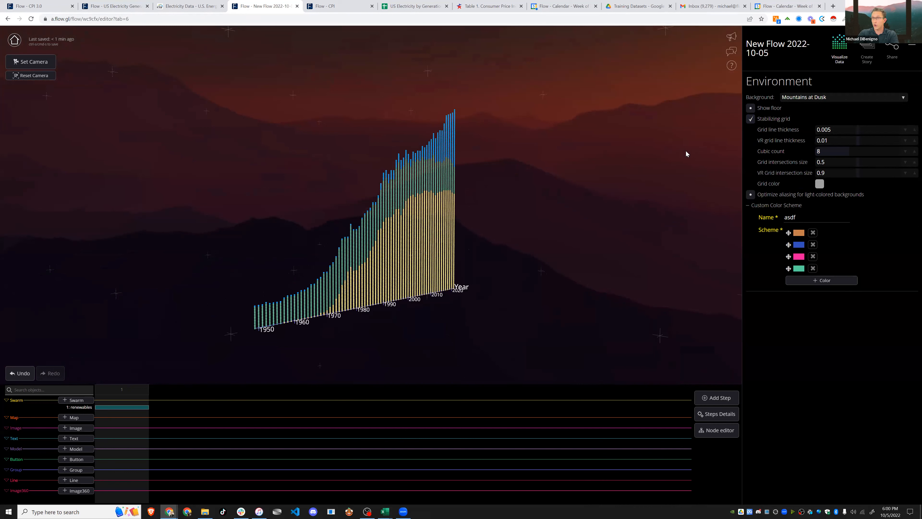
click(750, 120)
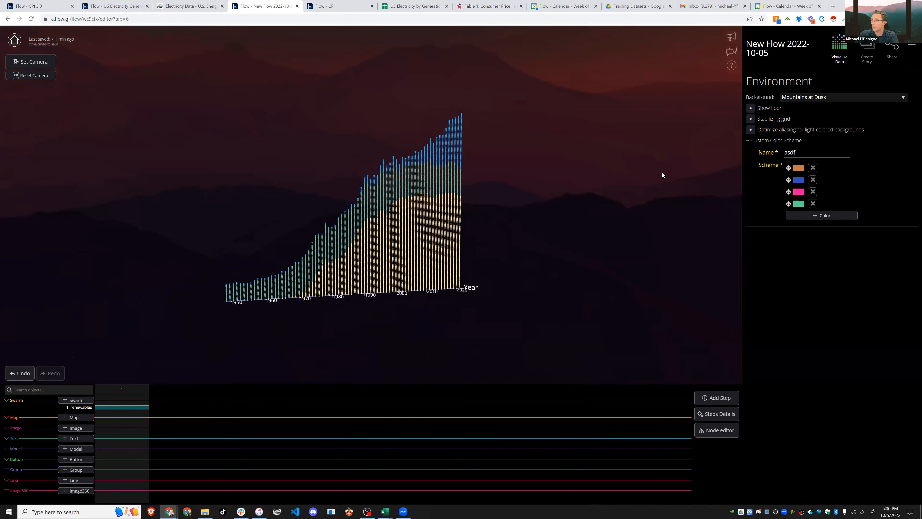
- Change the background to Gradients and recolor its three stops white, light gray and light gray
click(809, 100)
scroll(810, 107, down, 2)
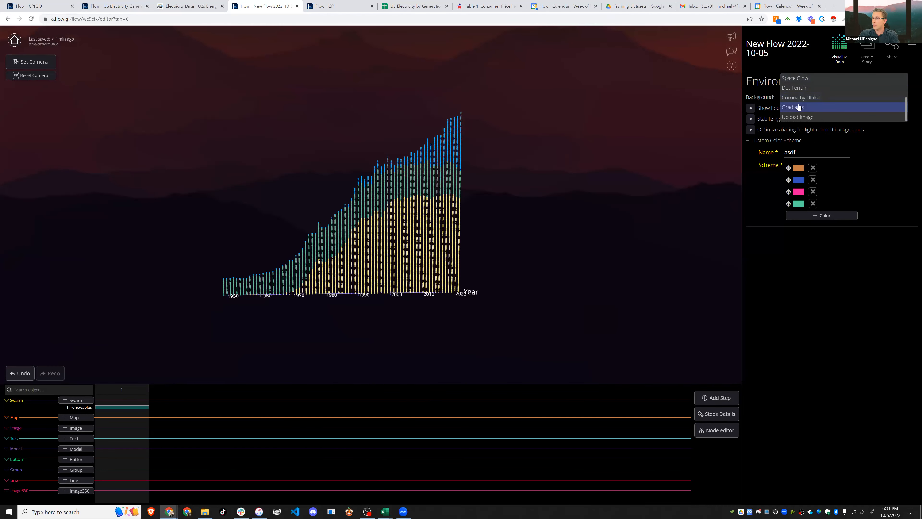
click(800, 107)
click(779, 112)
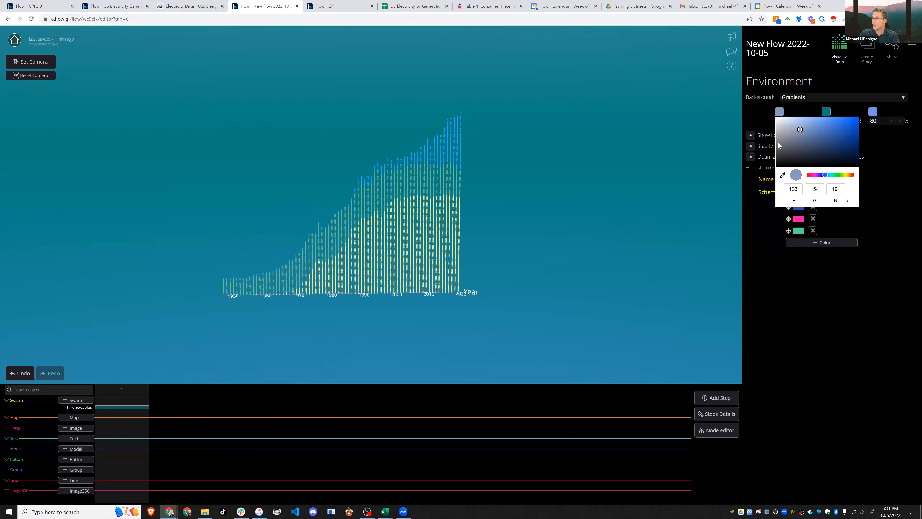
click(825, 112)
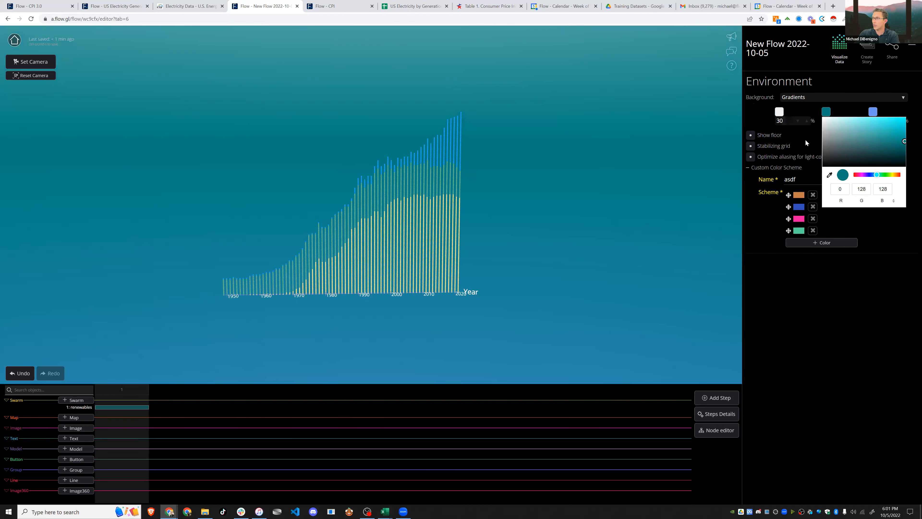
click(872, 112)
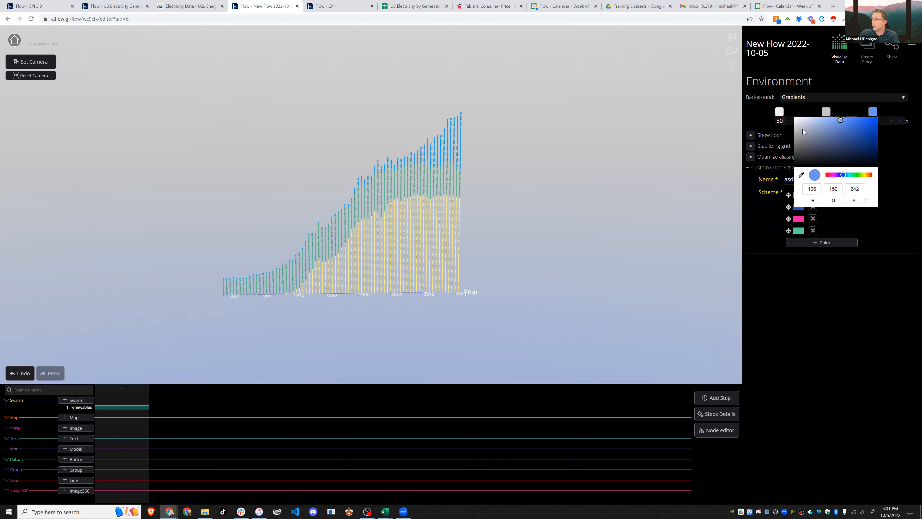
click(759, 112)
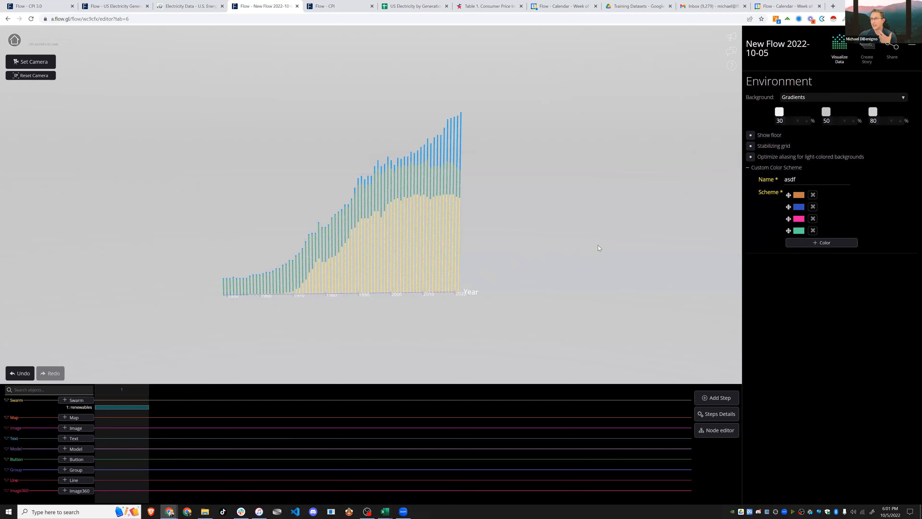
- Try optimizing aliasing for light-colored backgrounds on the gray gradient scene
drag(591, 243, 516, 250)
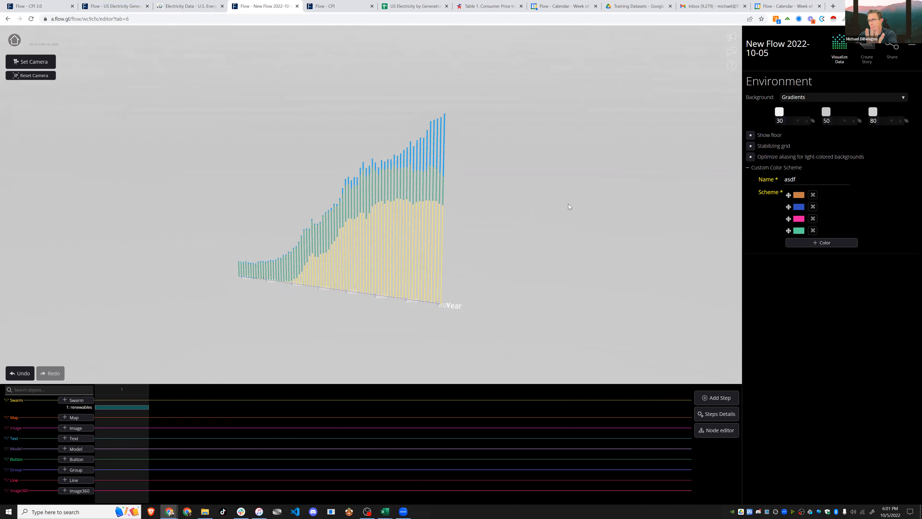
drag(568, 204, 580, 203)
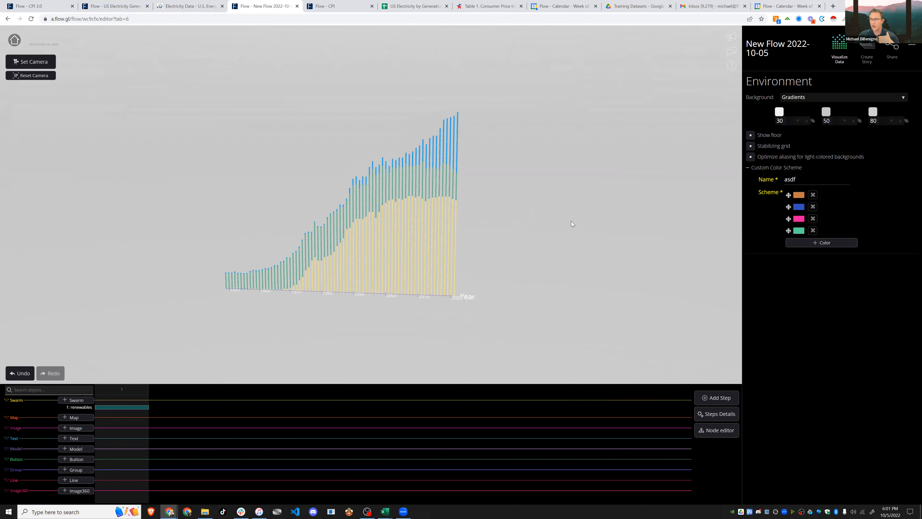
drag(566, 218, 557, 214)
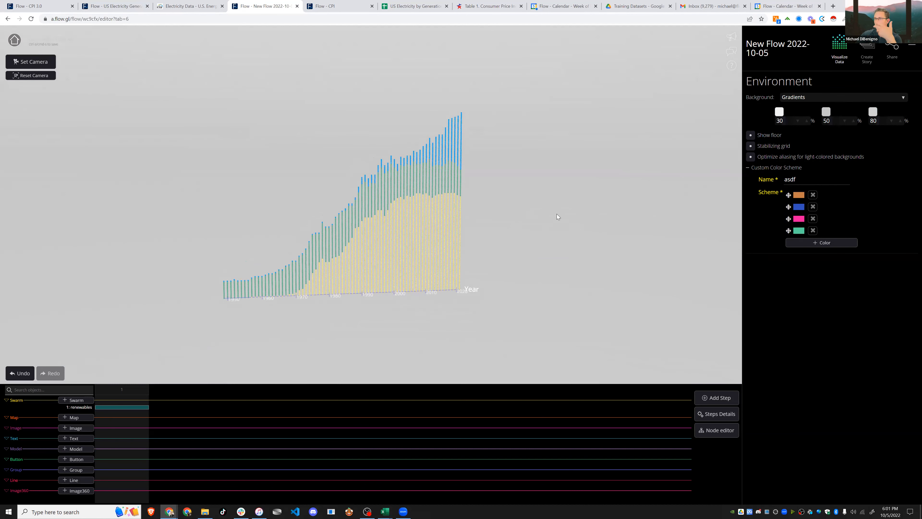
drag(556, 199, 542, 178)
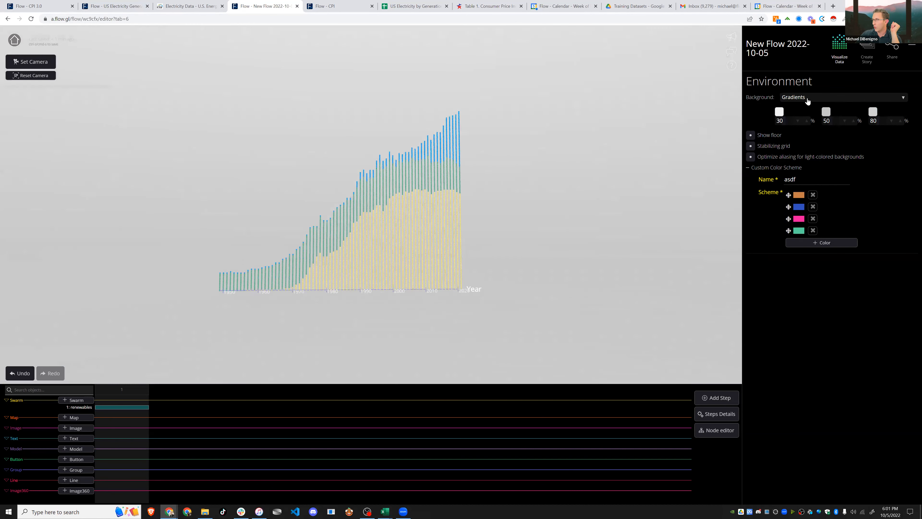
drag(662, 127, 679, 126)
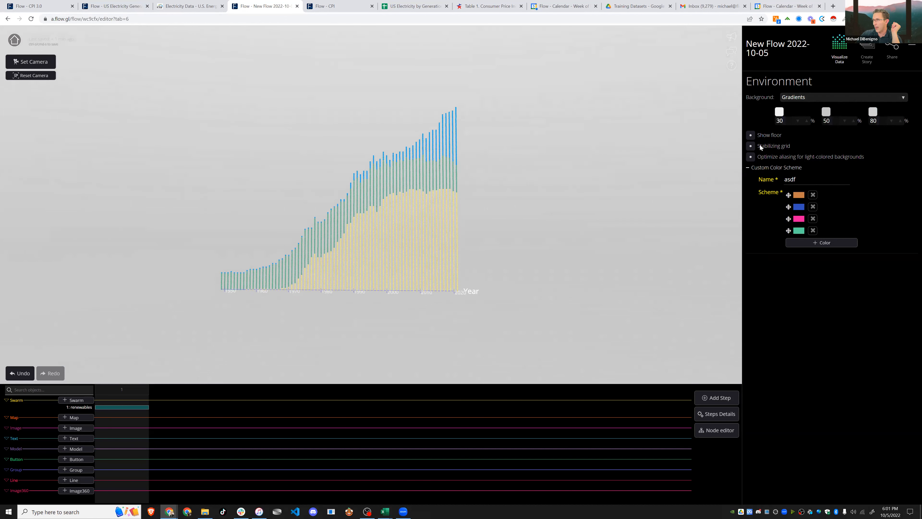
click(778, 156)
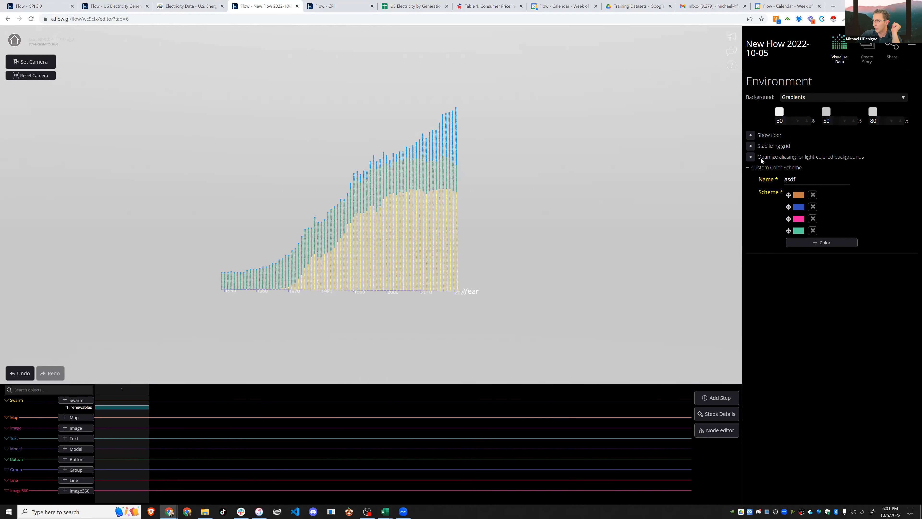
click(785, 156)
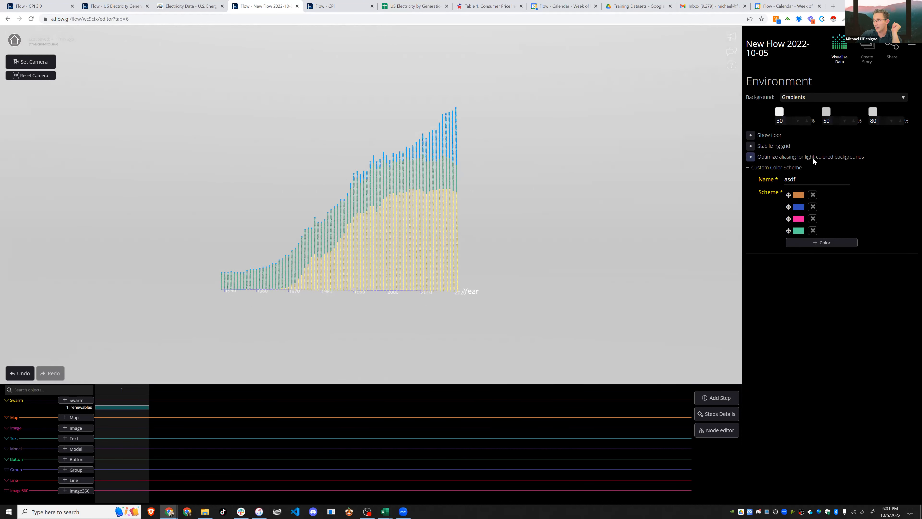
click(750, 159)
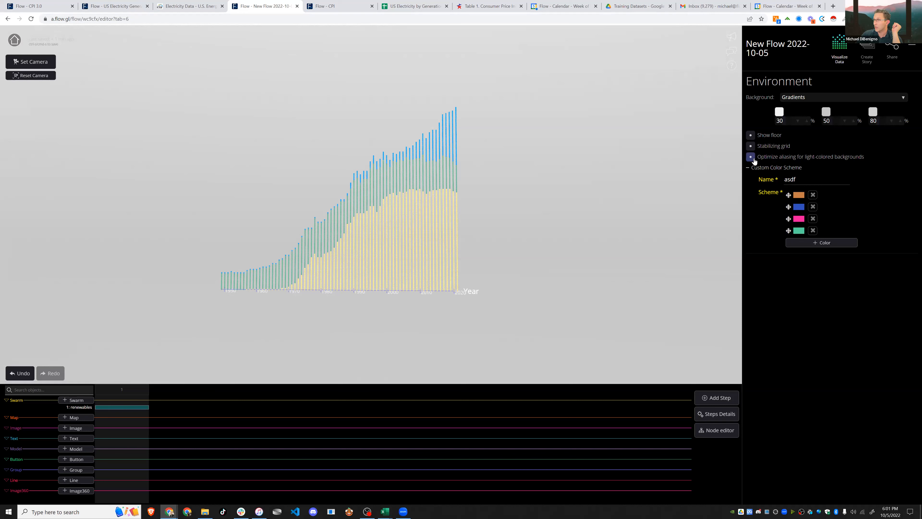
- Switch the environment background from Gradients back to Mountains at Dusk
click(810, 103)
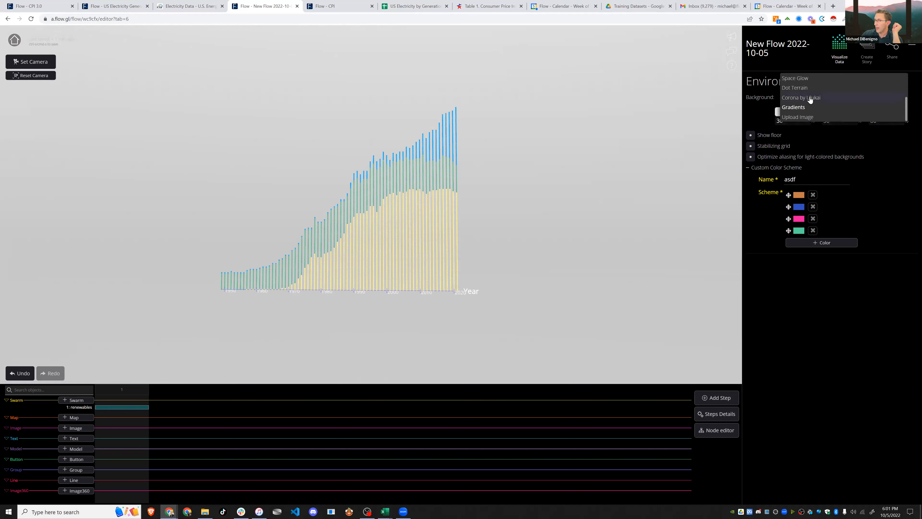
scroll(807, 91, up, 2)
click(807, 89)
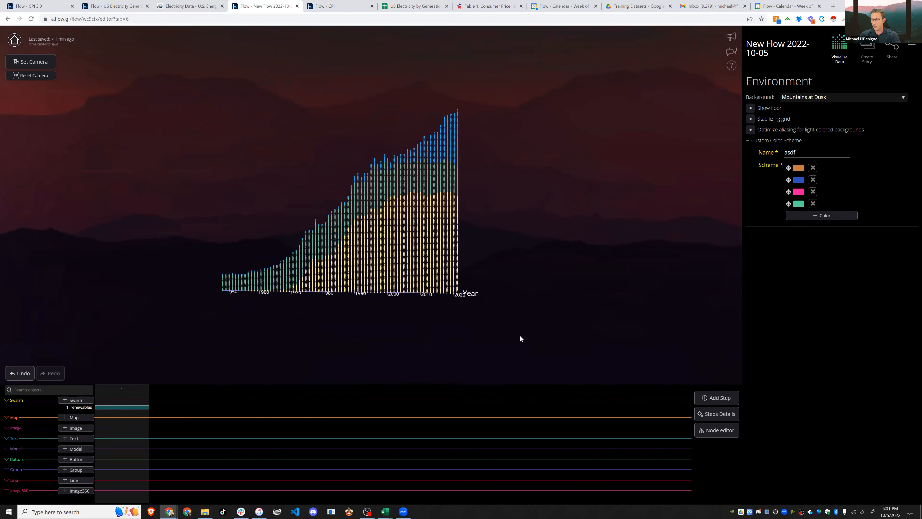
- Enable the on select popup in the renewables swarm's interactions, with 3D Text as the popup type
click(115, 407)
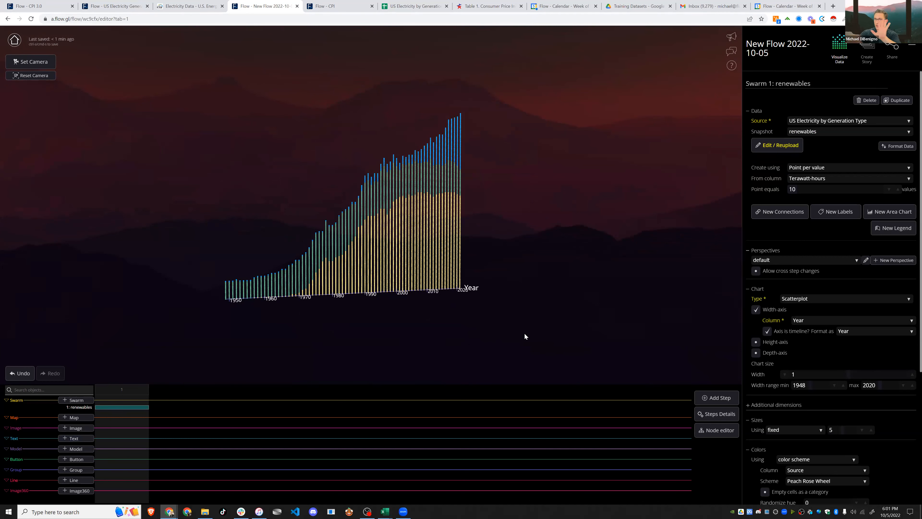
scroll(878, 365, down, 5)
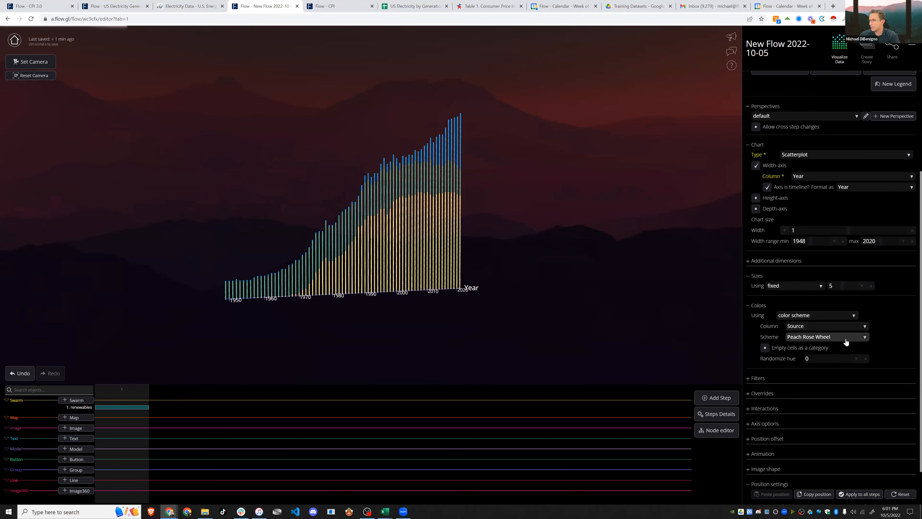
click(762, 362)
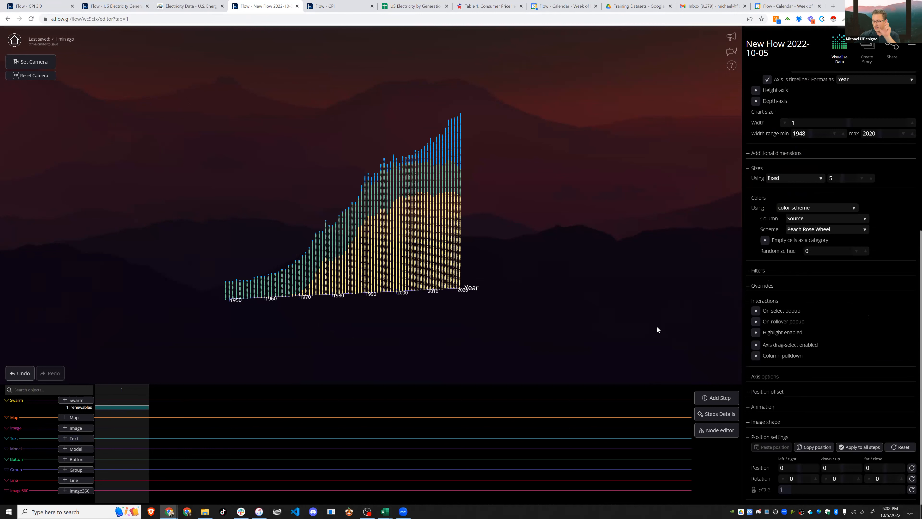
click(755, 312)
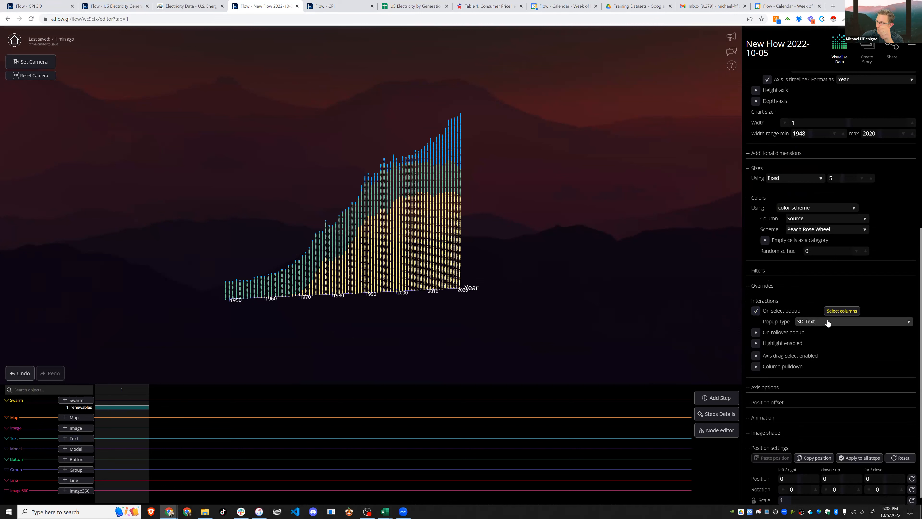
click(811, 324)
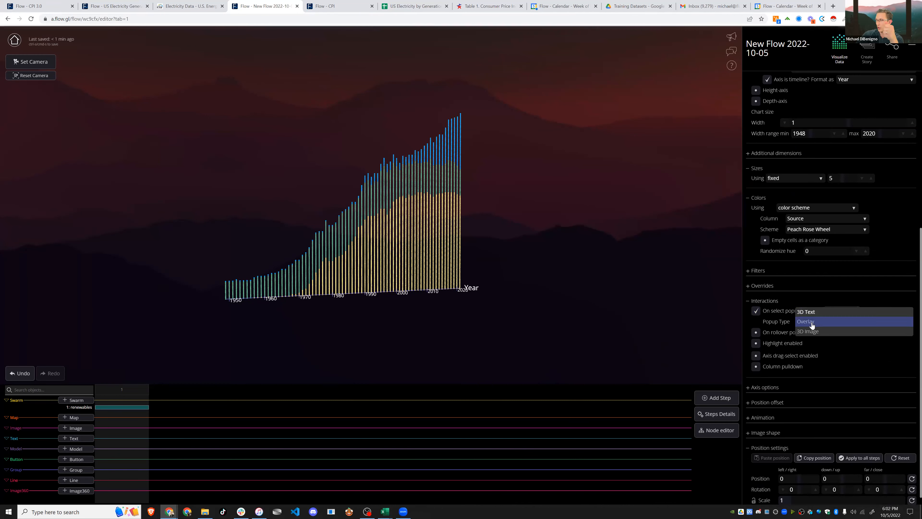
click(816, 311)
- Show the Value and Source columns in the select popup and test it on two points of the latest year's stack
click(838, 311)
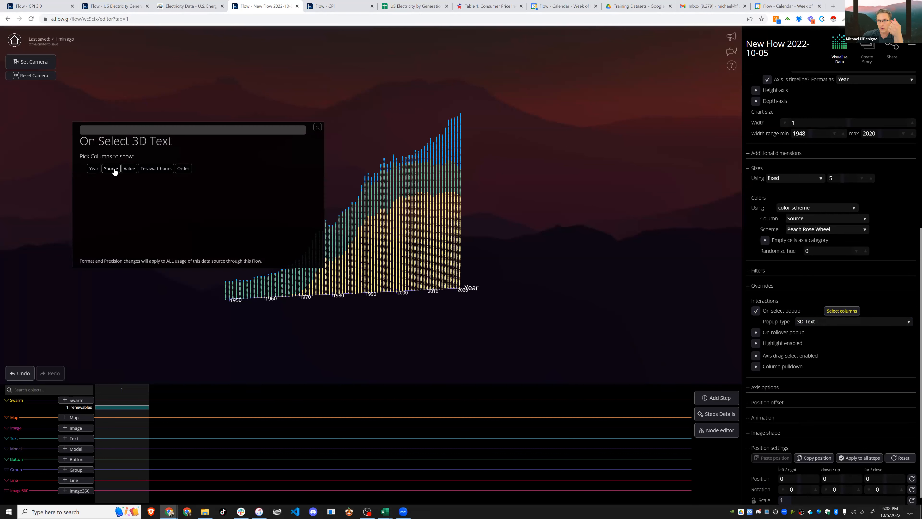
click(130, 169)
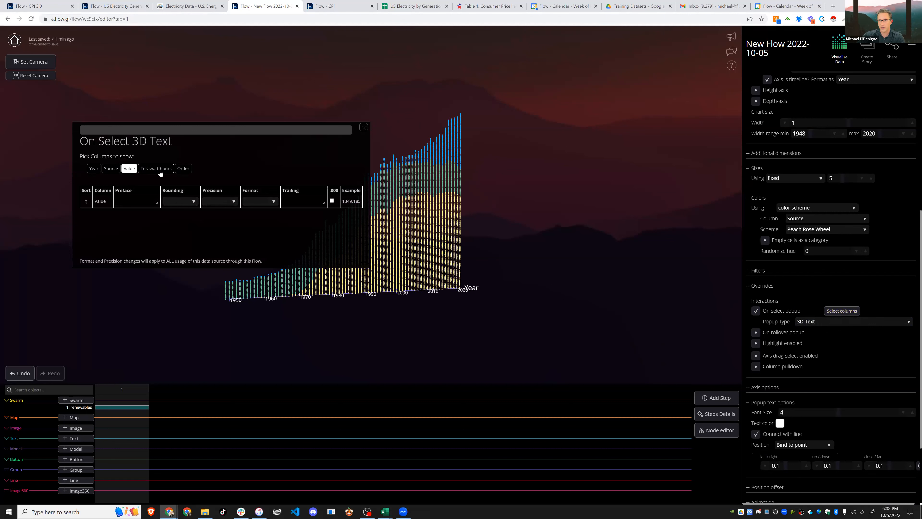
click(111, 168)
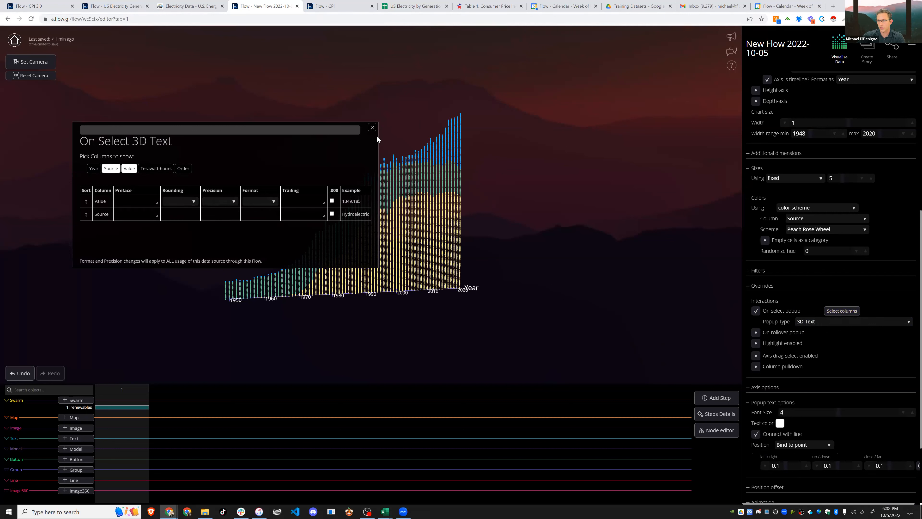
click(372, 128)
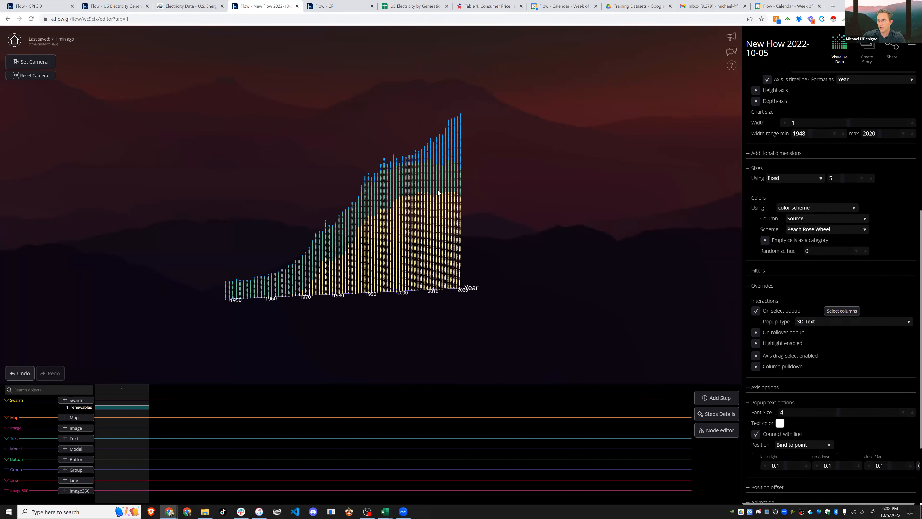
click(459, 179)
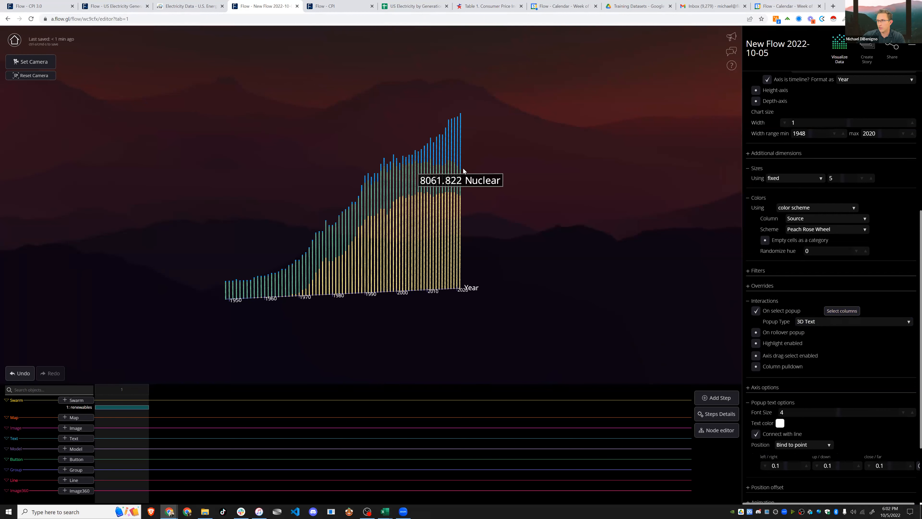
click(460, 152)
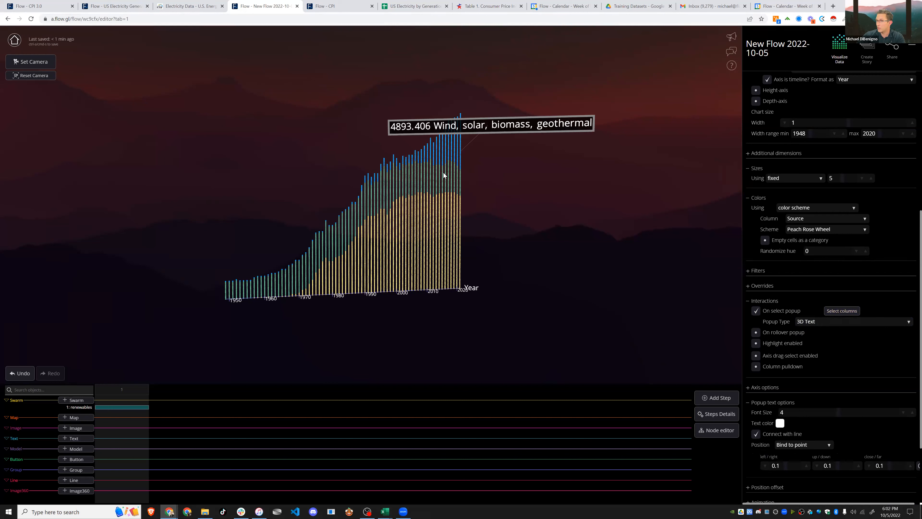
- Add the Terawatt-hours, Order and Year columns to the on select 3D text popup
click(841, 311)
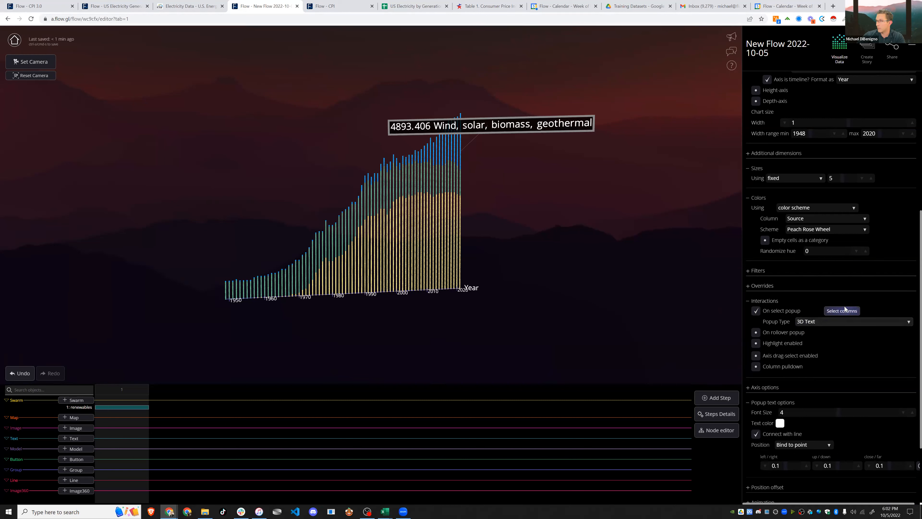
click(158, 170)
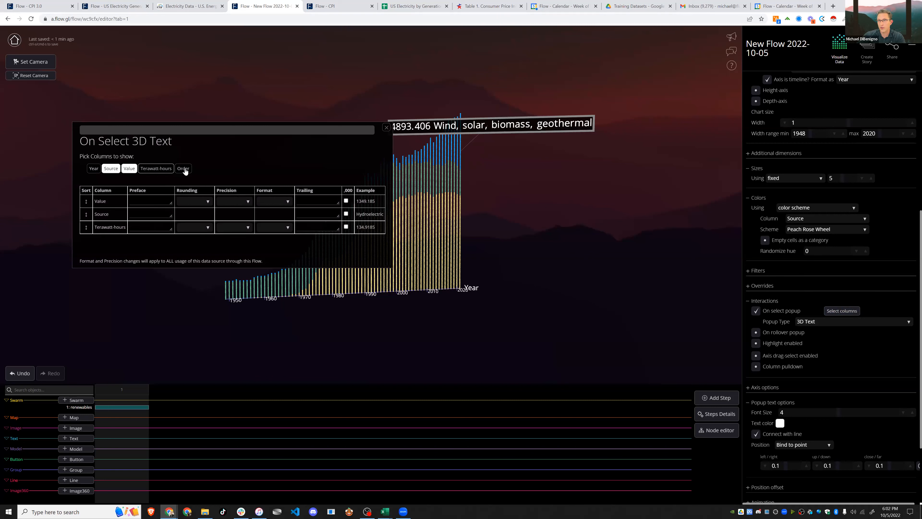
click(183, 168)
click(94, 168)
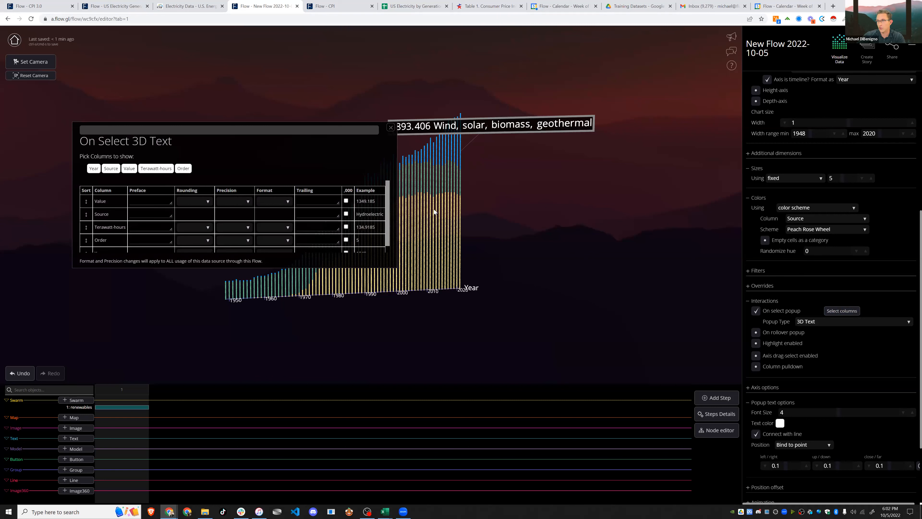
click(389, 128)
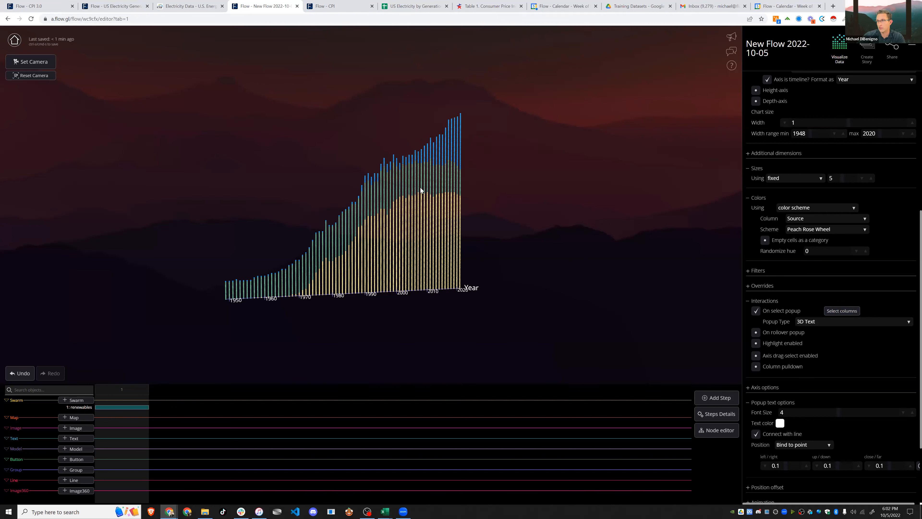
- Add a line break after the Value, Source, Terawatt-hours and Order columns in the 3D text popup and test it on a point
click(443, 184)
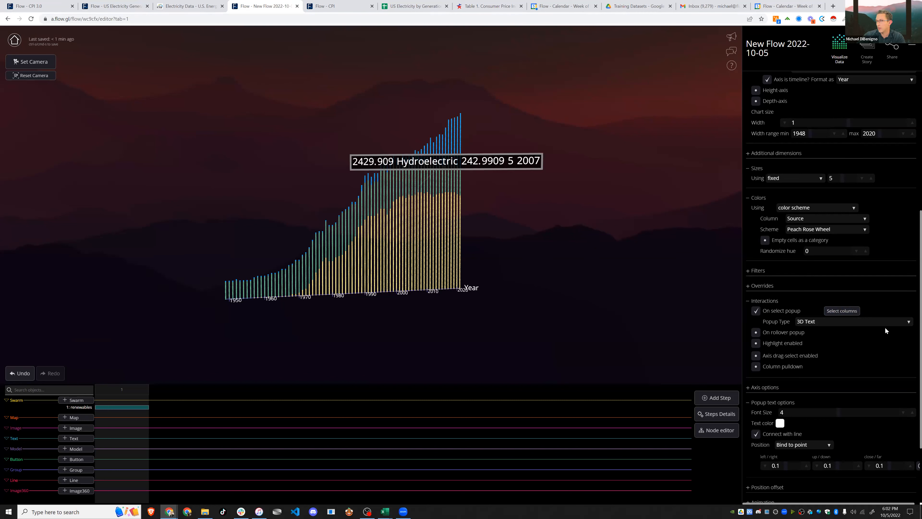
click(841, 310)
click(313, 200)
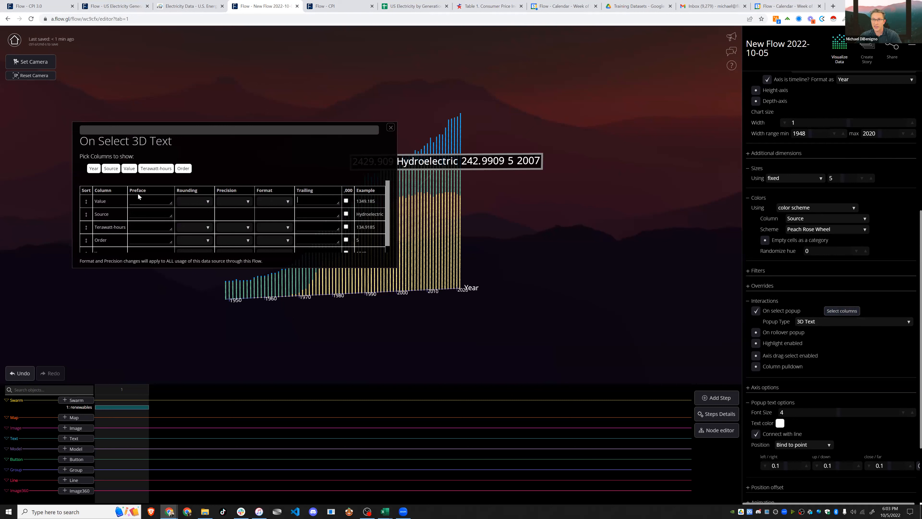
key(Return)
click(309, 214)
key(Return)
click(311, 228)
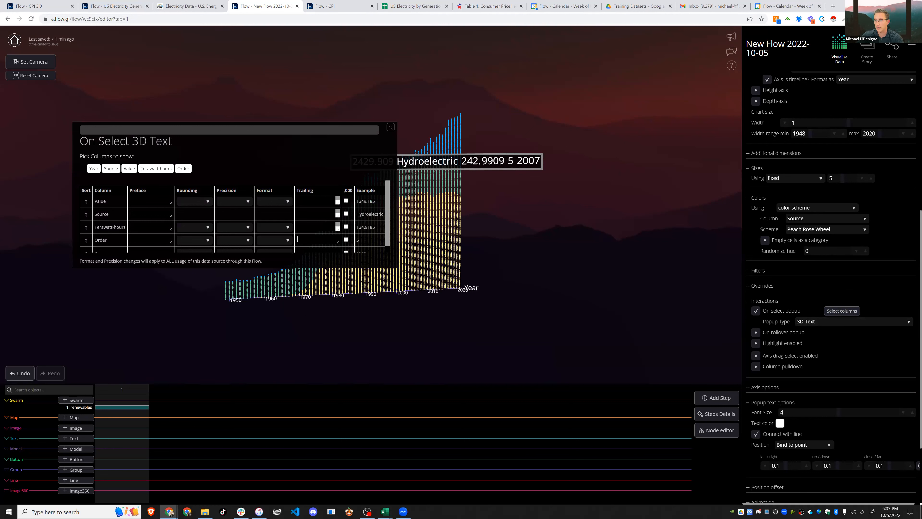
key(Return)
scroll(313, 241, down, 1)
click(391, 128)
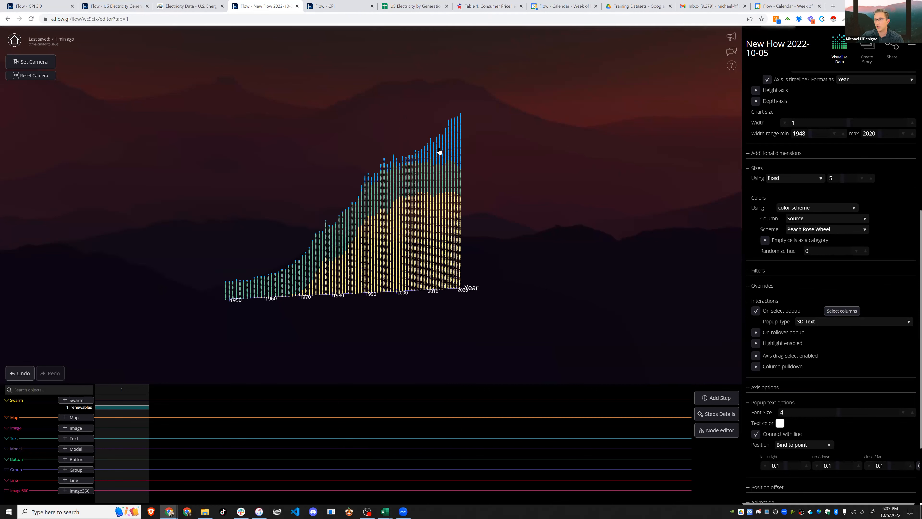
click(440, 149)
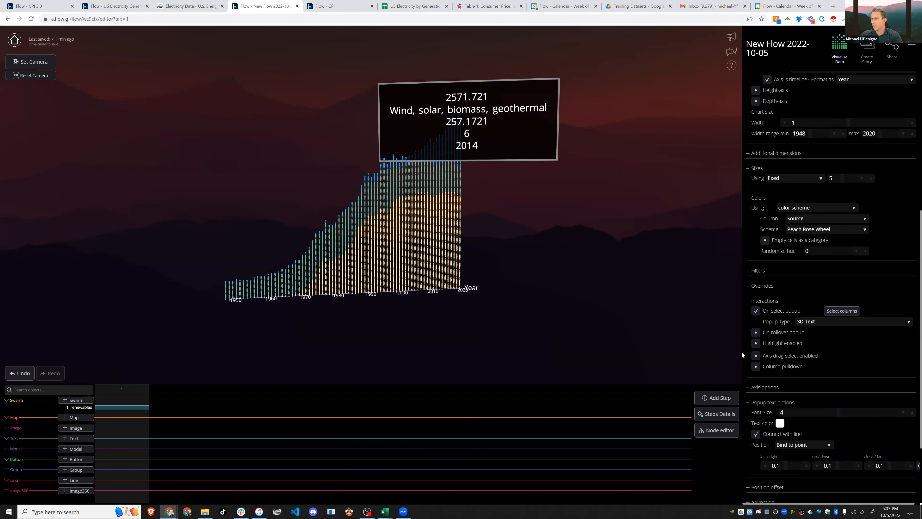
- Change the on select popup type to Overlay and show the Source, Terawatt-hours, Value and Order columns in it
click(809, 320)
click(808, 323)
click(844, 311)
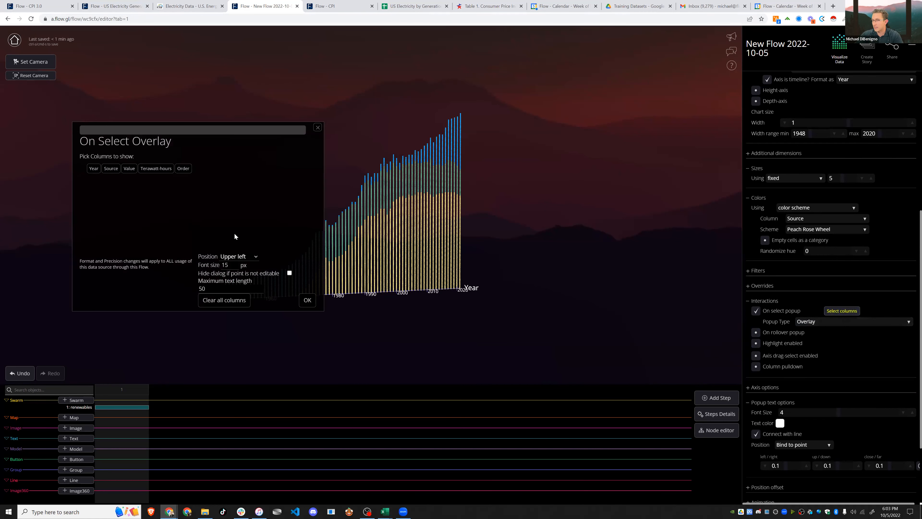
click(111, 168)
click(156, 168)
click(129, 168)
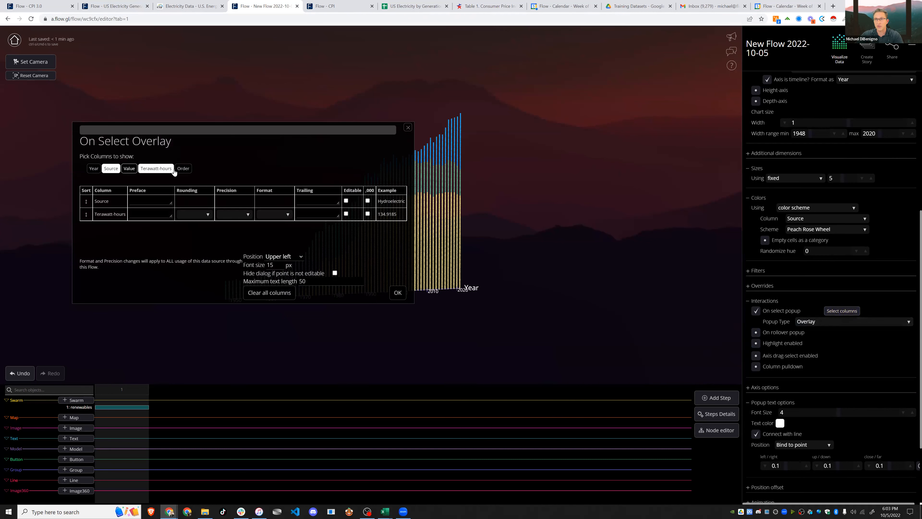
click(183, 169)
click(498, 202)
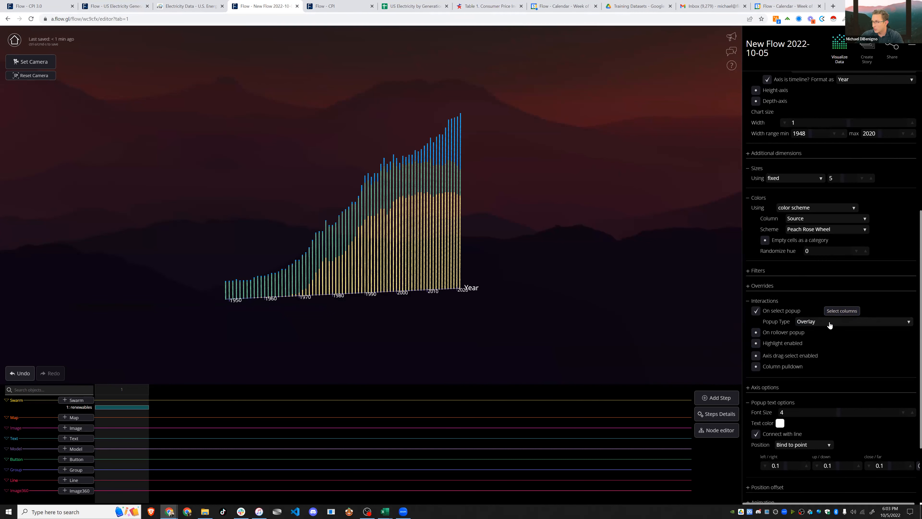
- Test the overlay popup on a Nuclear point and check its connecting line from several view angles
drag(406, 252, 443, 231)
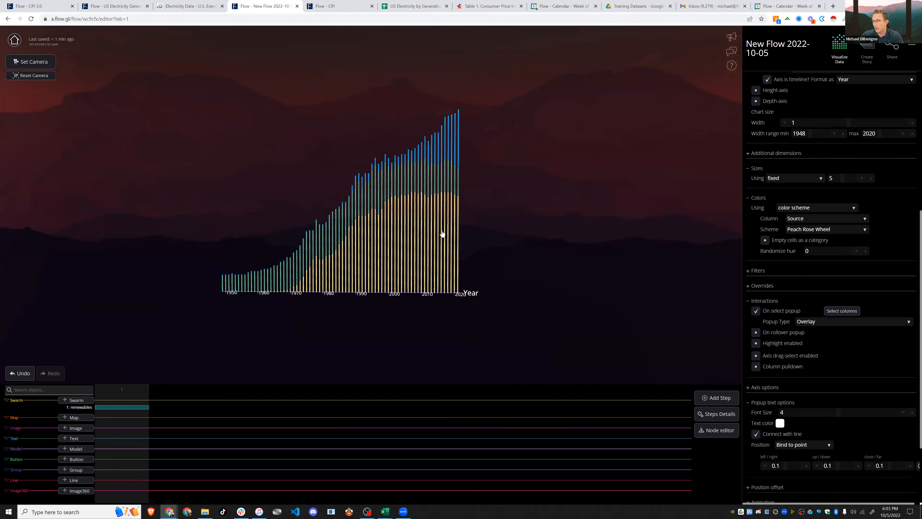
click(442, 232)
drag(111, 146, 161, 157)
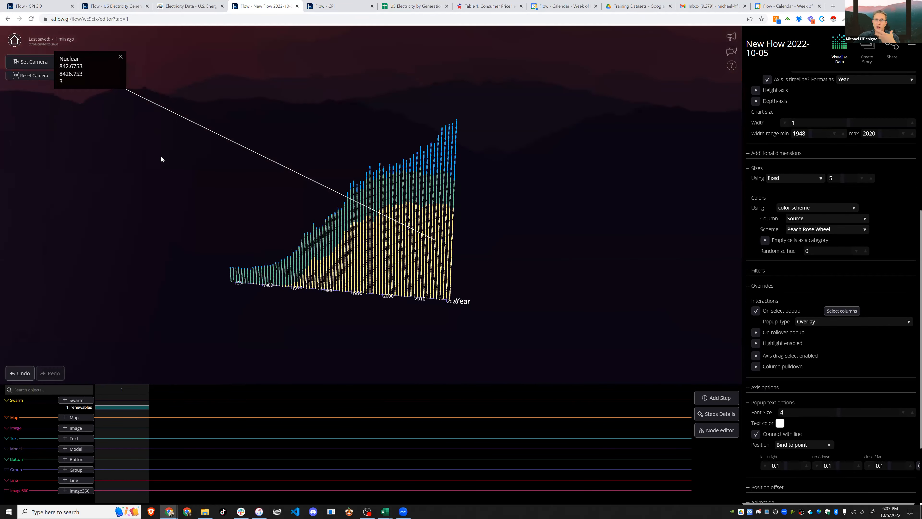
drag(258, 170, 225, 187)
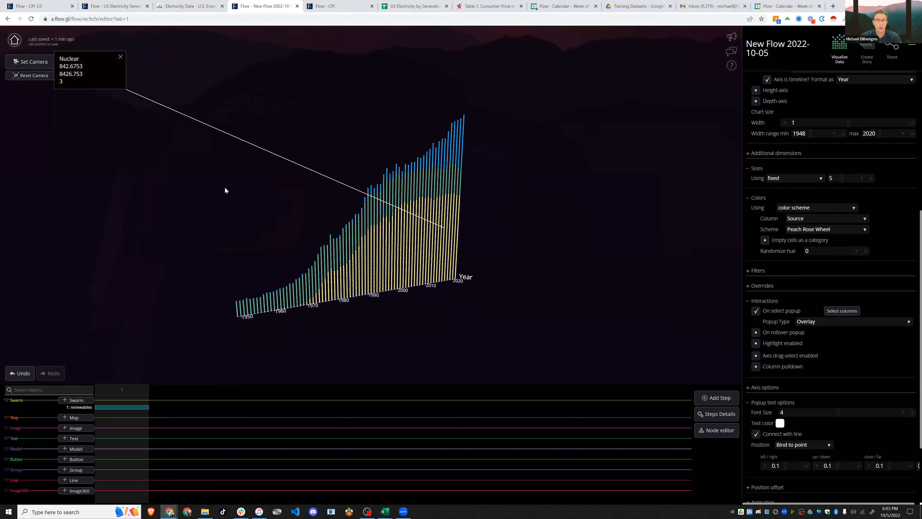
drag(246, 231, 575, 262)
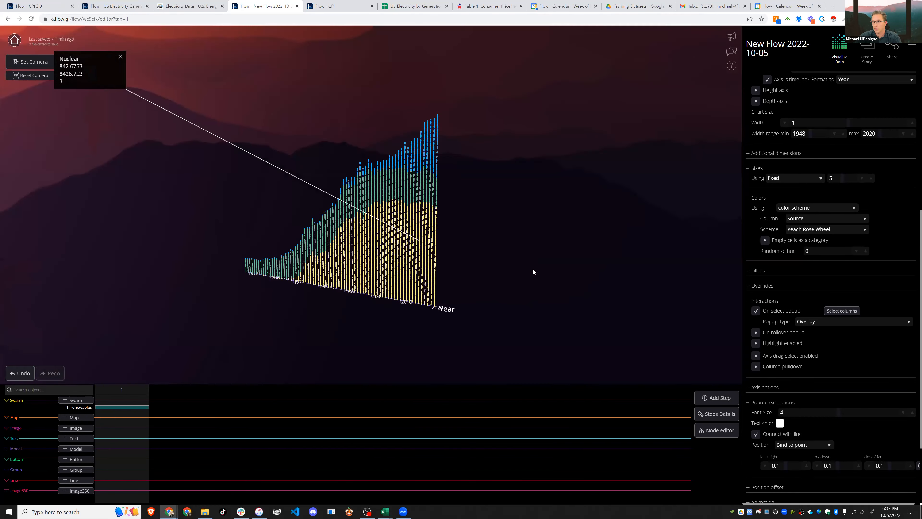
- Set the on select popup type back to 3D Text and test it on the topmost point of the latest year
click(826, 326)
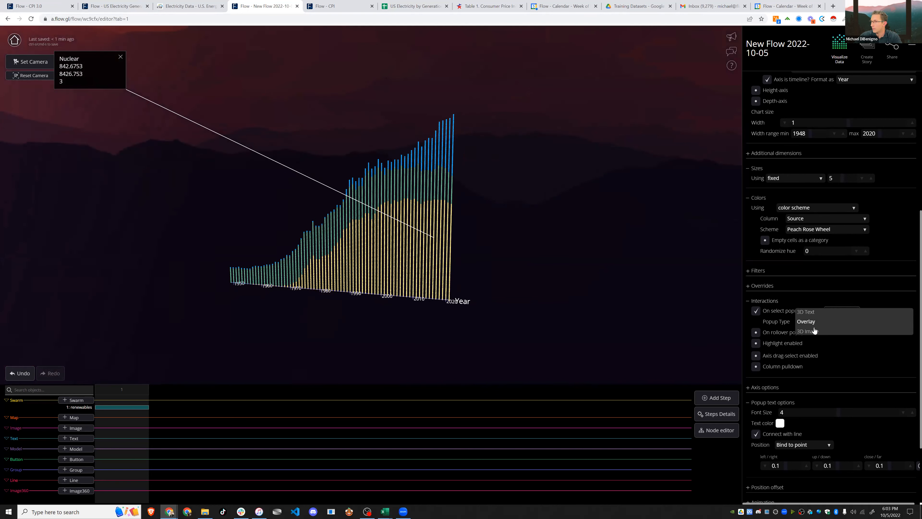
click(811, 313)
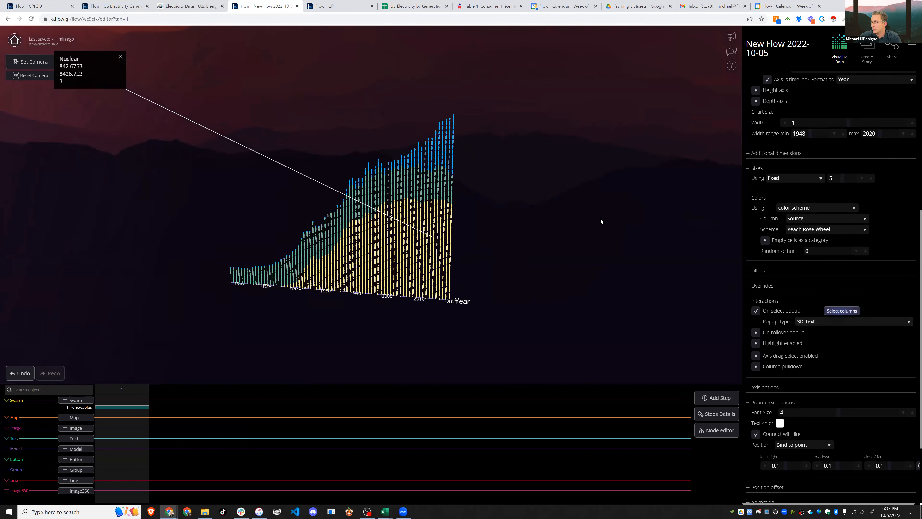
click(813, 309)
scroll(814, 327, down, 3)
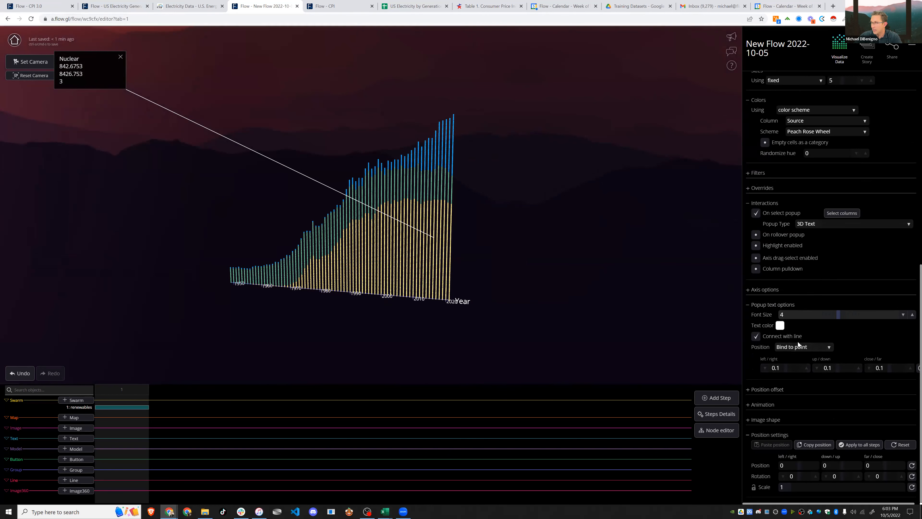
click(531, 249)
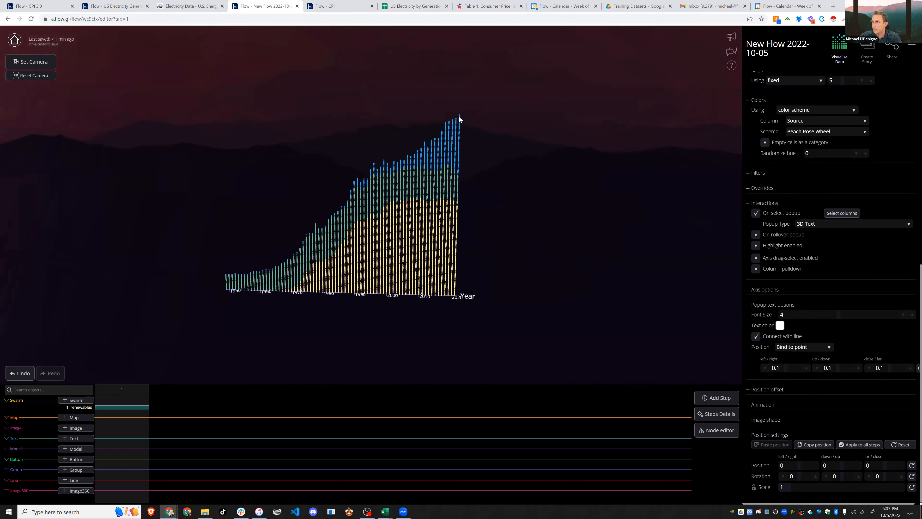
click(459, 120)
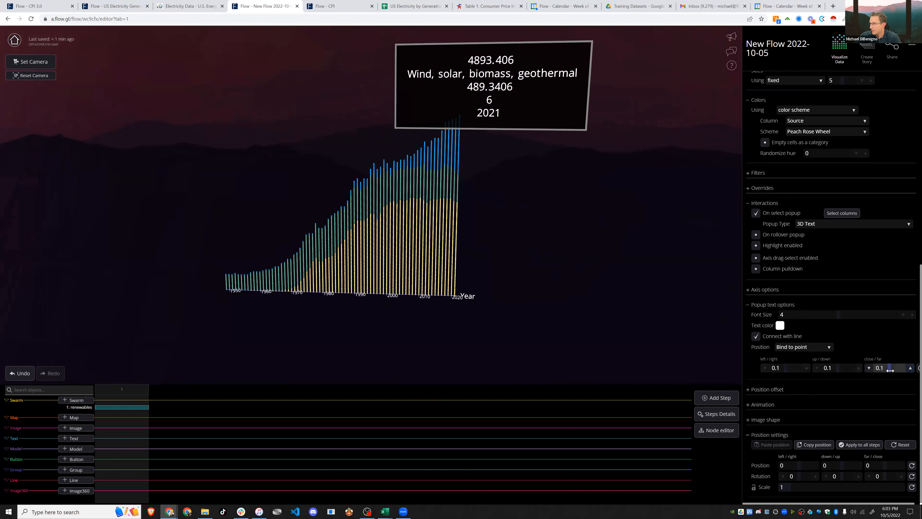
- Raise the close / far offset of the popup text to 0.14
drag(545, 230, 304, 220)
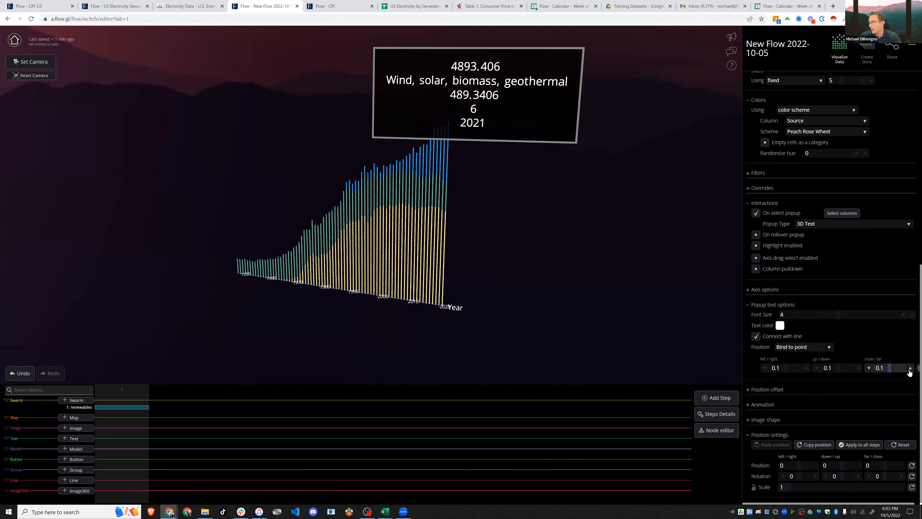
click(911, 369)
click(911, 368)
click(910, 368)
click(910, 368)
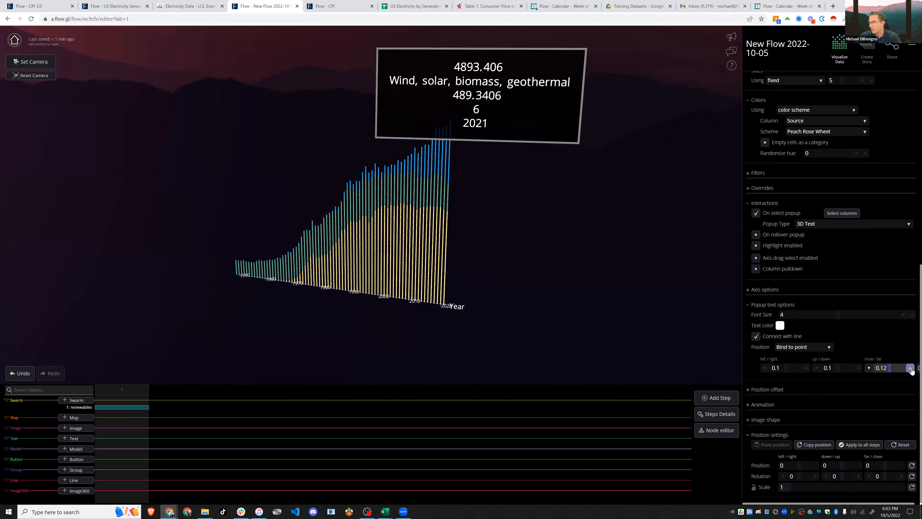
click(837, 368)
click(888, 367)
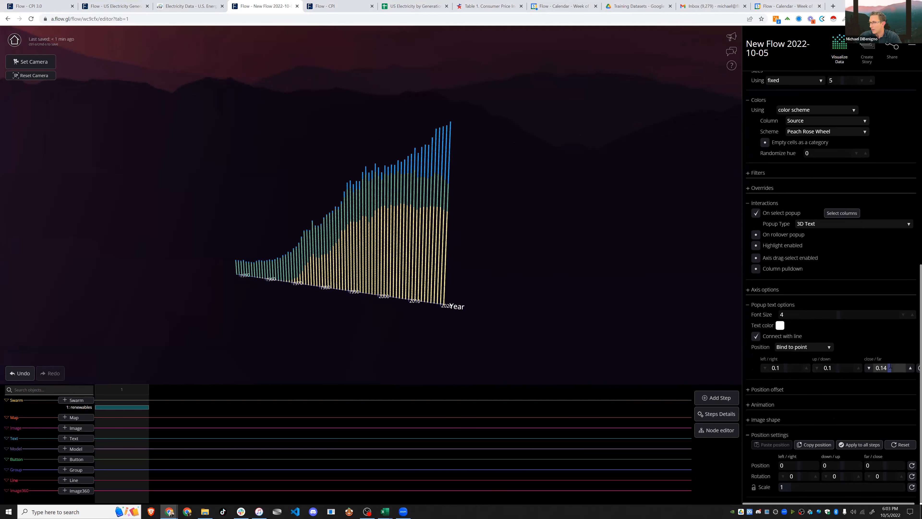
- Set the popup text's left / right offset to 0.25 and test it on the latest year's Nuclear point
click(778, 368)
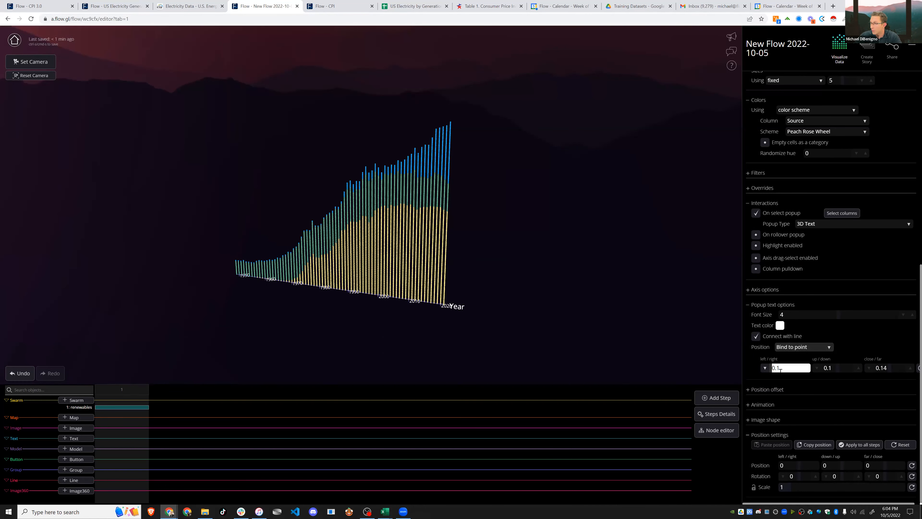
drag(776, 370, 786, 370)
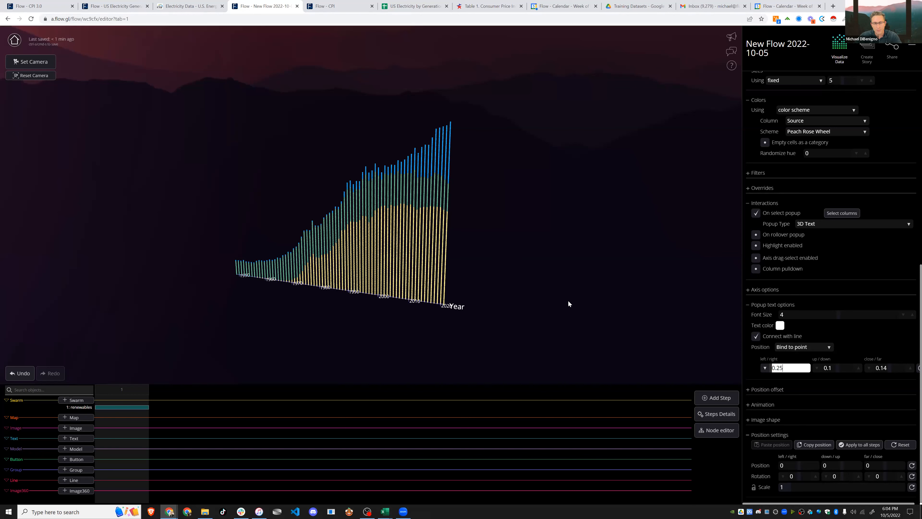
key(Return)
click(447, 215)
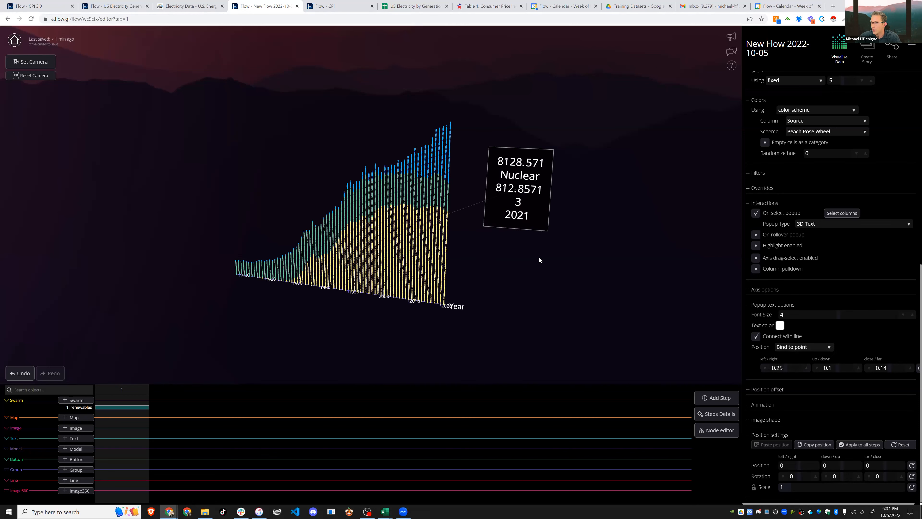
- Try the Dynamic popup position on two chart points and return the position to Bind to point
click(801, 347)
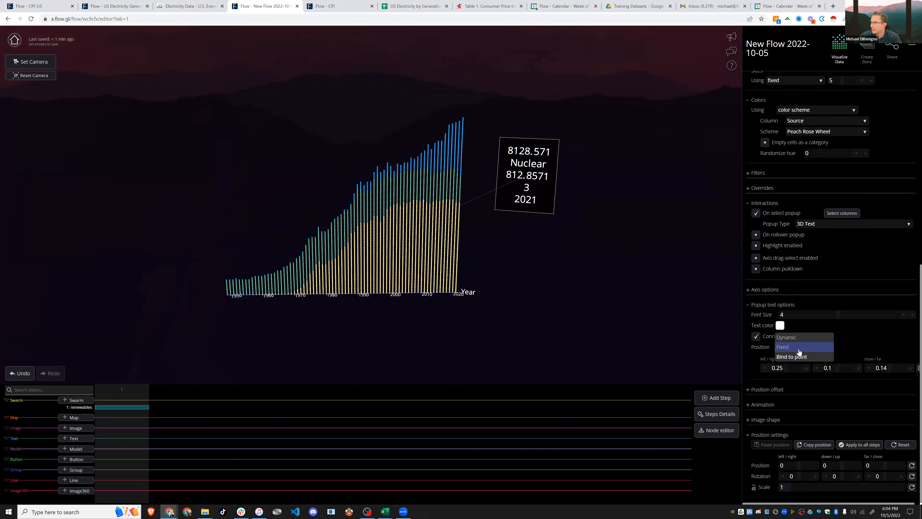
click(793, 338)
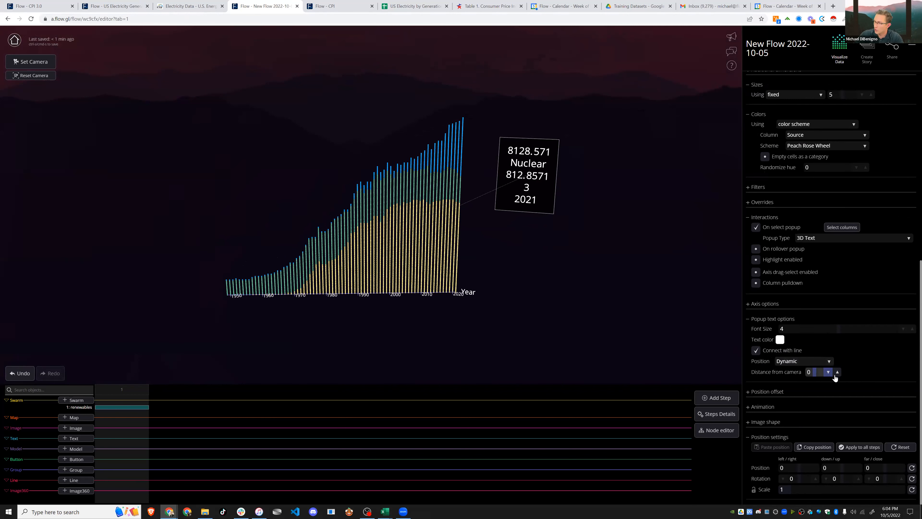
click(461, 236)
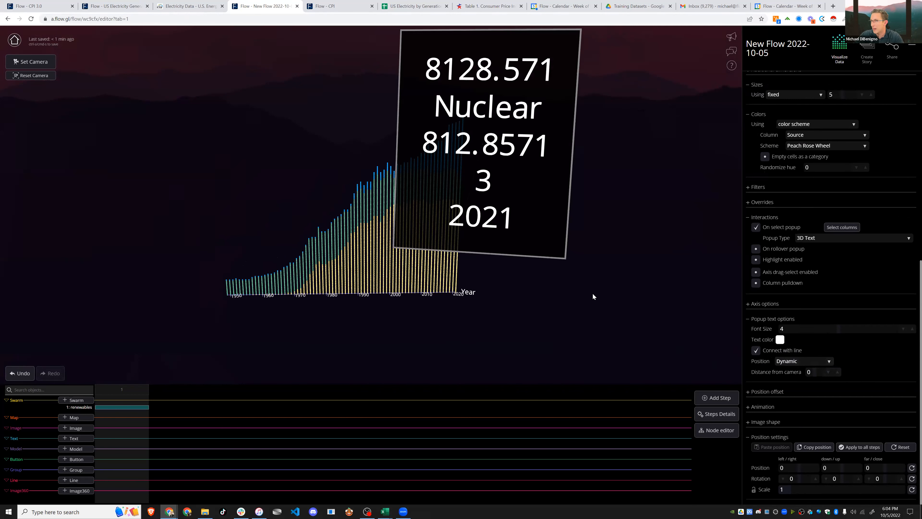
drag(593, 294, 381, 216)
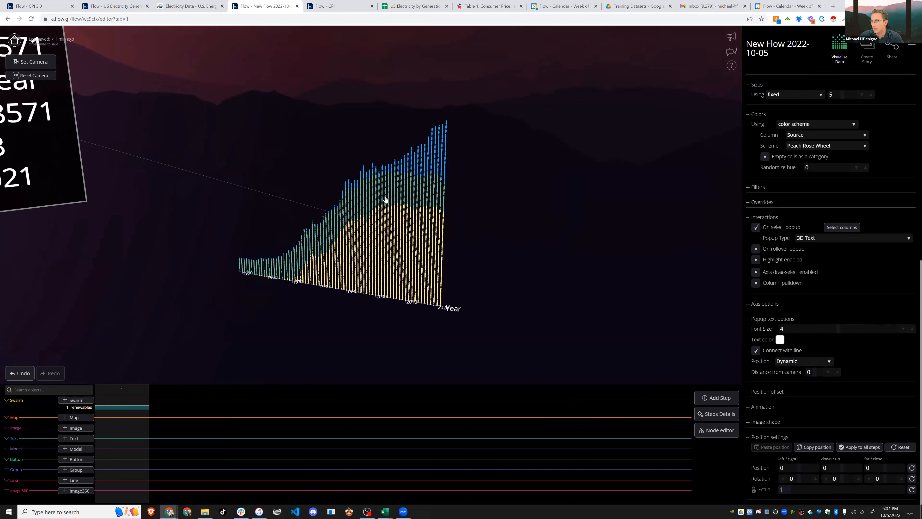
click(385, 199)
drag(551, 233, 765, 359)
click(799, 361)
click(793, 366)
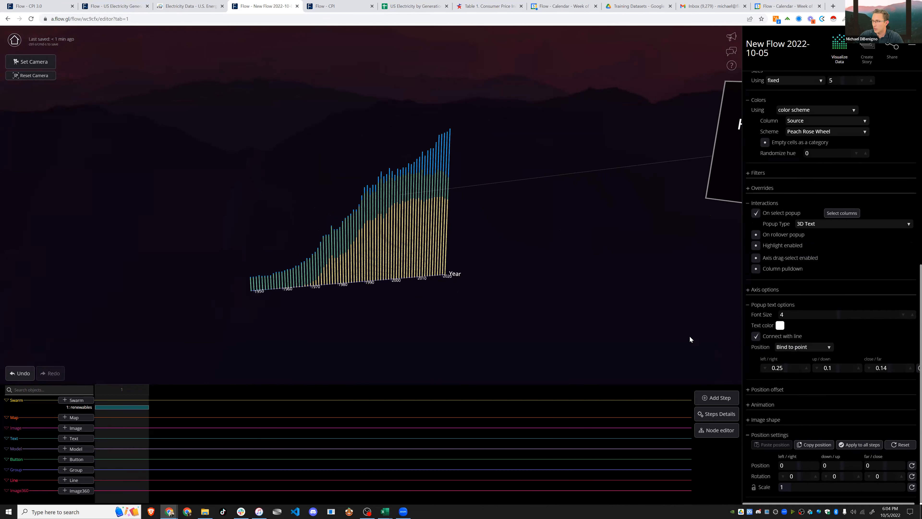
- Test the bound popup on a mid-chart Nuclear point and on the latest year's wind, solar, biomass, geothermal point
click(412, 209)
click(410, 209)
drag(530, 270, 479, 124)
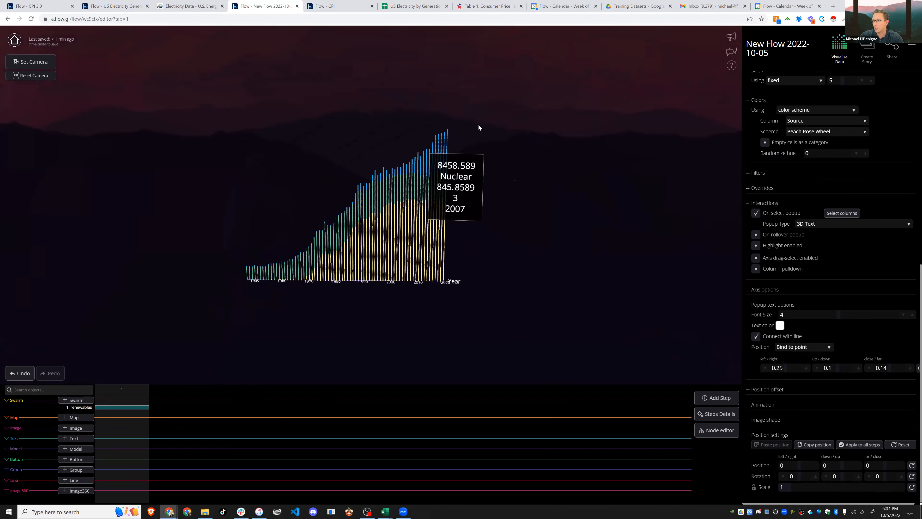
click(445, 138)
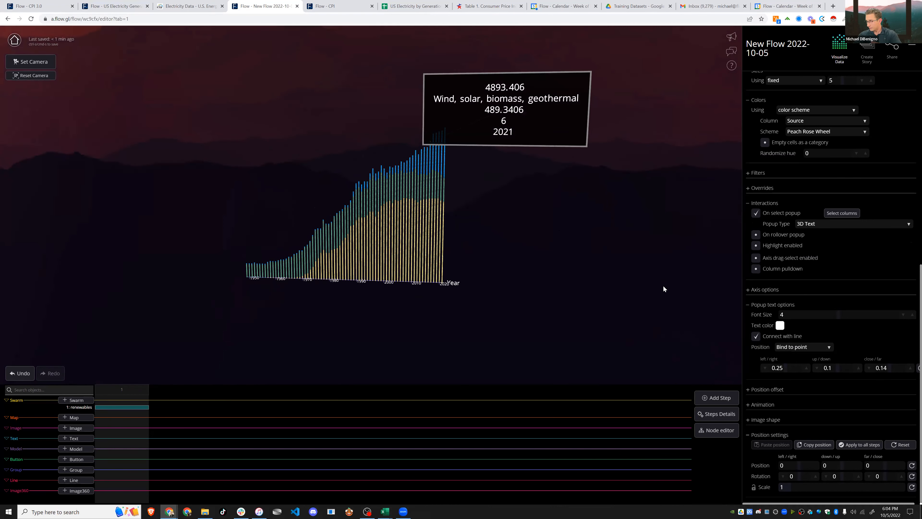
- Switch the on select popup type to Overlay and review its column settings
click(846, 224)
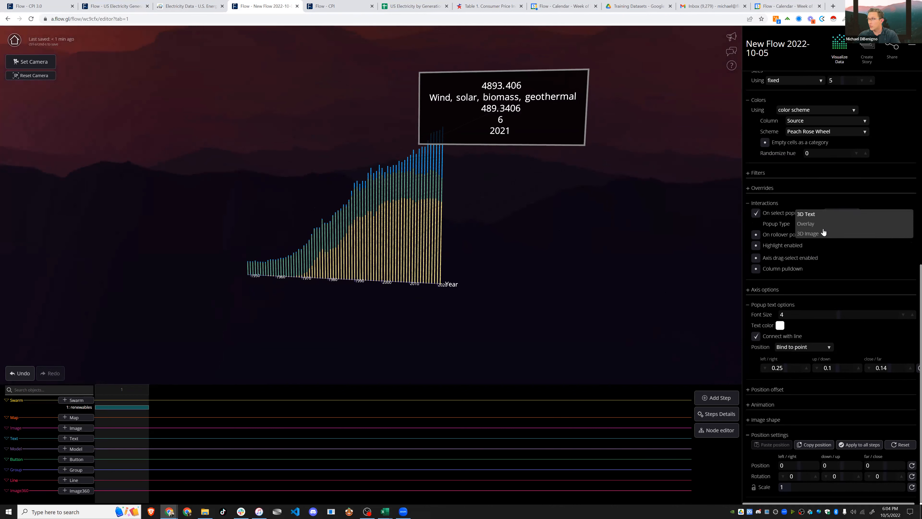
click(846, 214)
click(846, 214)
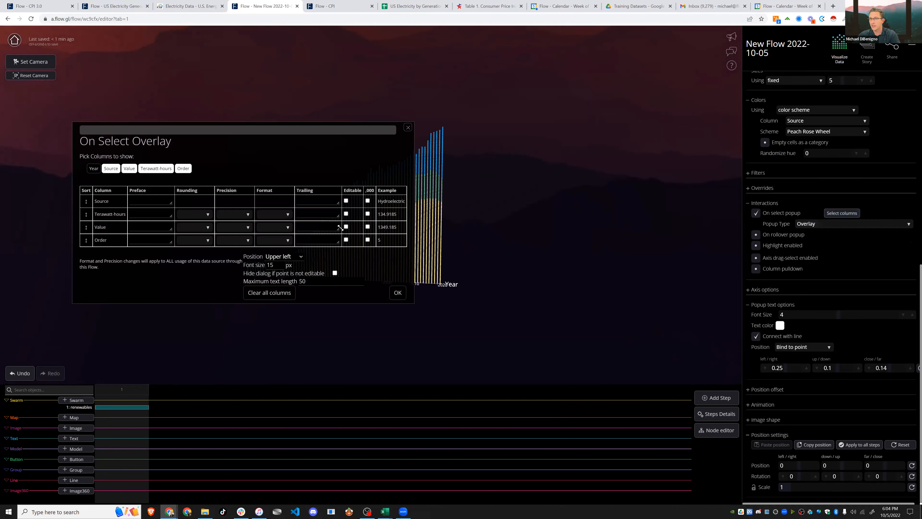
click(407, 127)
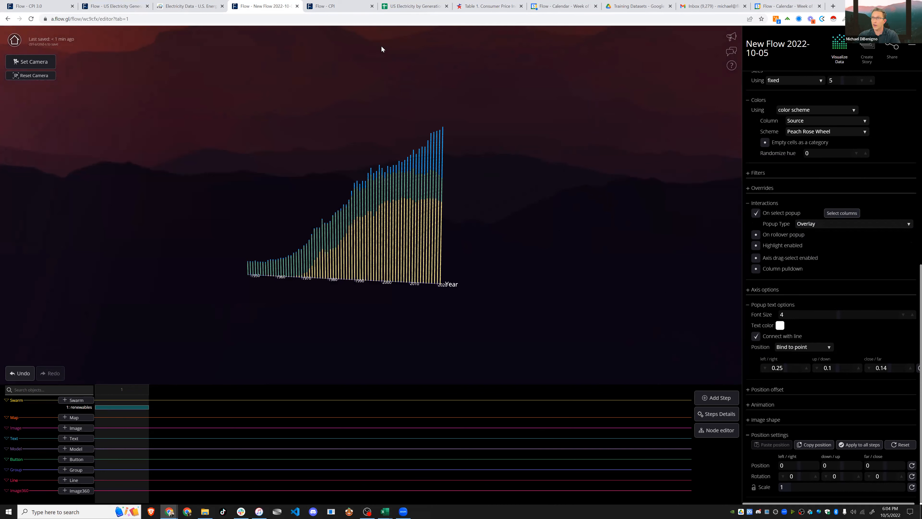
click(833, 6)
text(a)
key(Return)
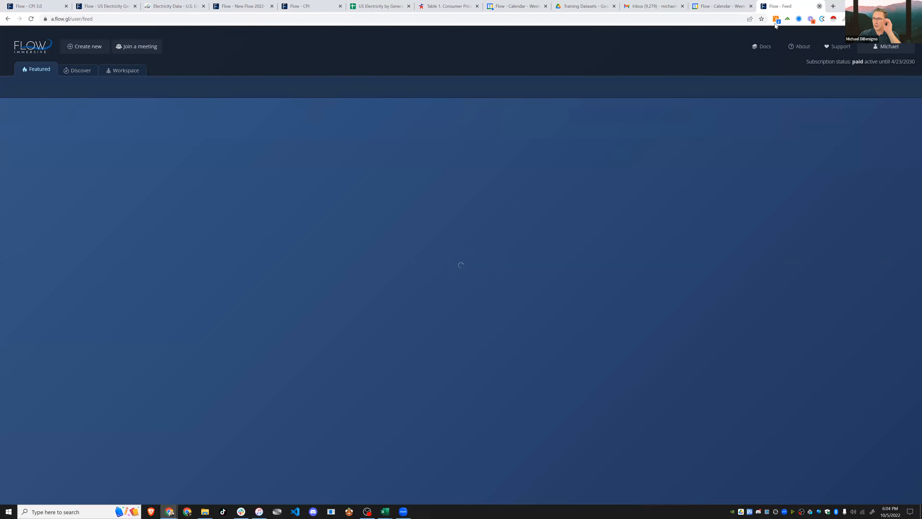
key(ctrl+w)
drag(584, 177, 722, 113)
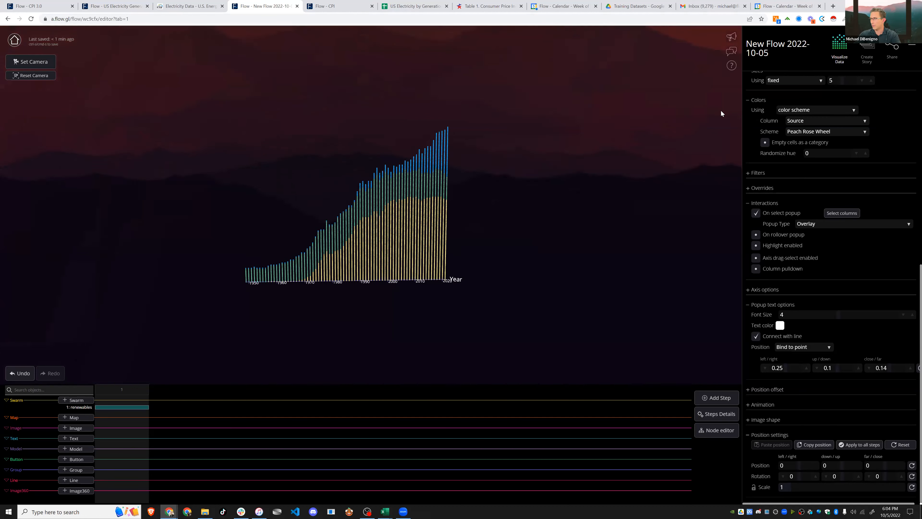
drag(542, 248, 560, 201)
drag(258, 187, 543, 228)
scroll(543, 228, up, 2)
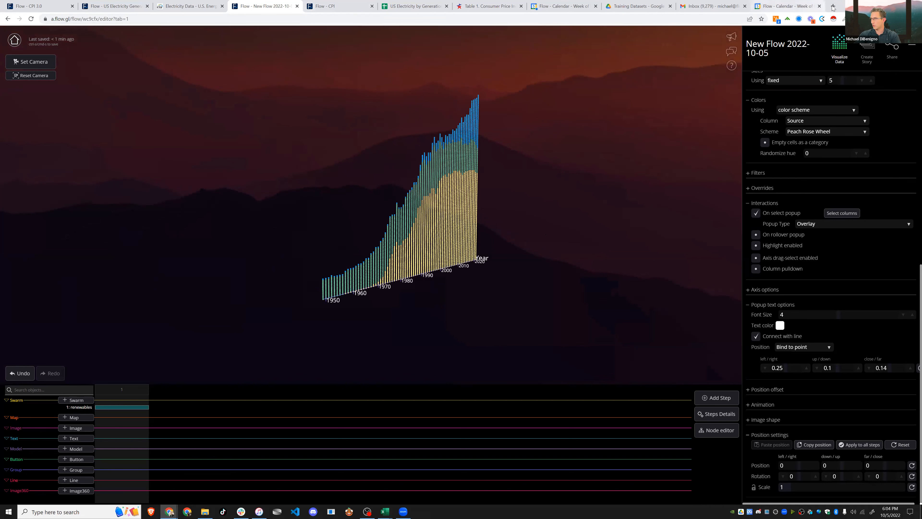
drag(646, 234, 541, 225)
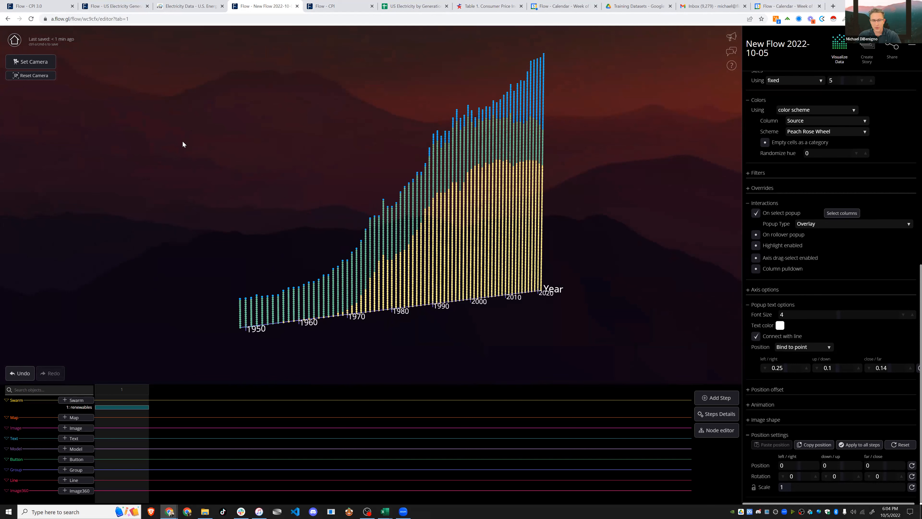
drag(609, 222, 578, 240)
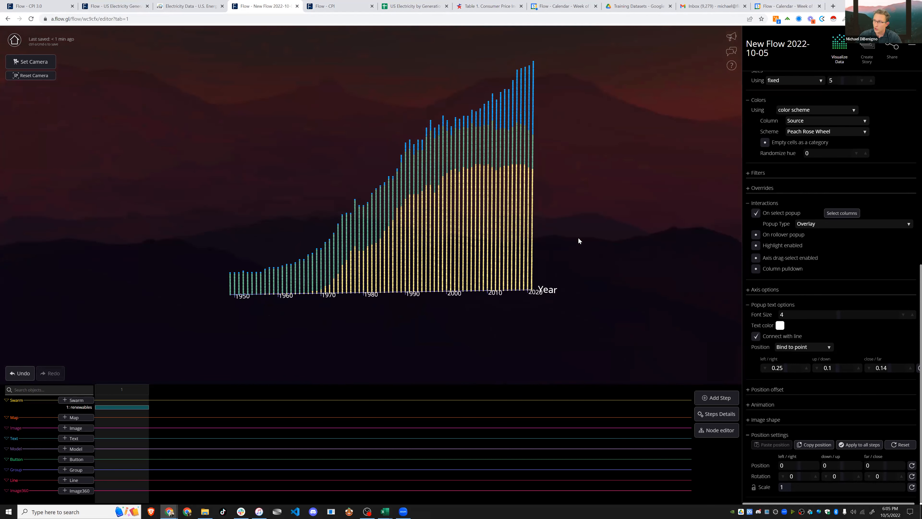
- Load the Flow site (a.flow.gl) in a new browser tab and return to the chart editor
click(833, 6)
text(a.f)
key(Return)
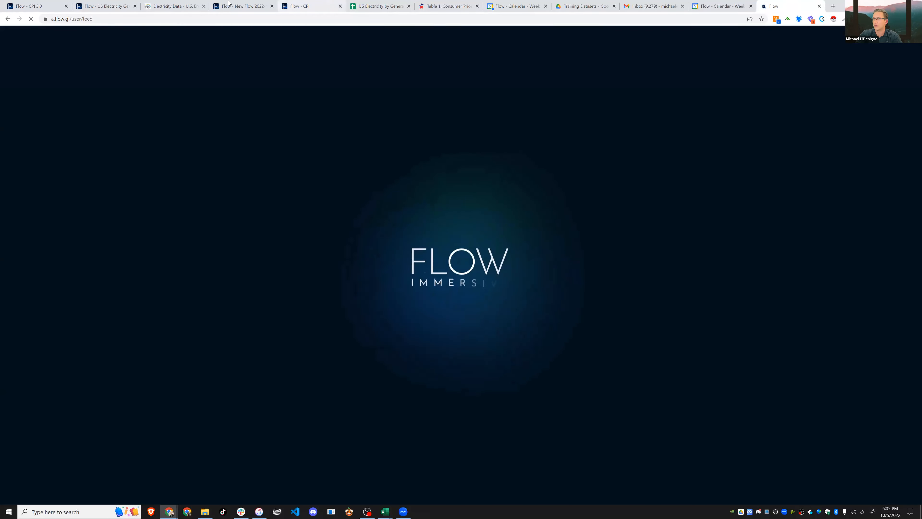
click(240, 7)
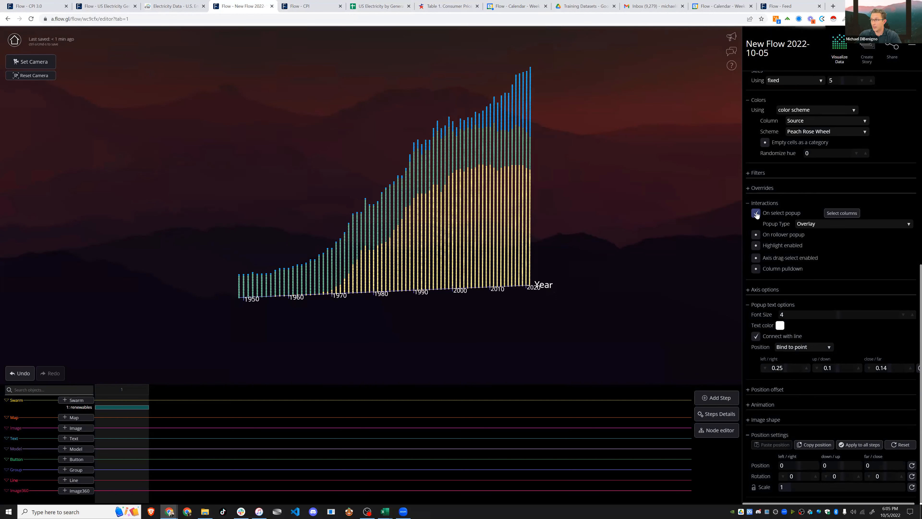
- Enable the on rollover popup and set it to show the Source column
click(755, 235)
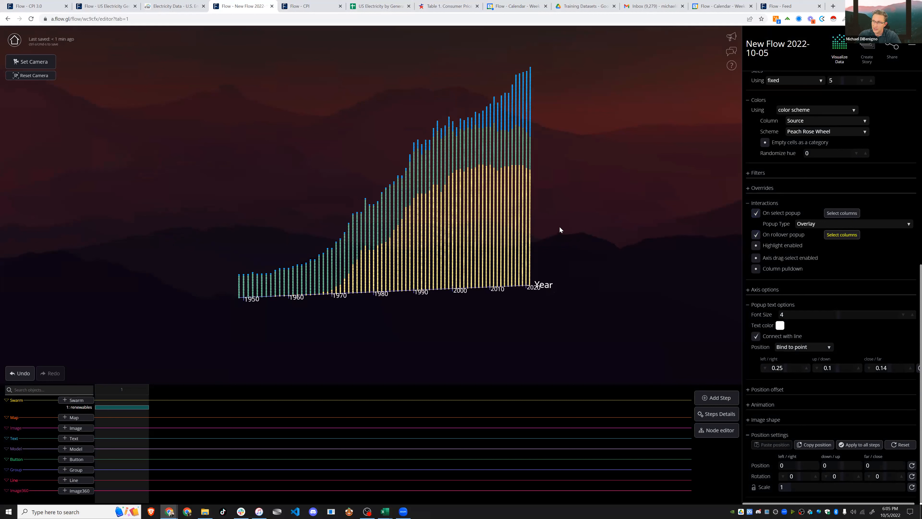
click(841, 235)
click(111, 171)
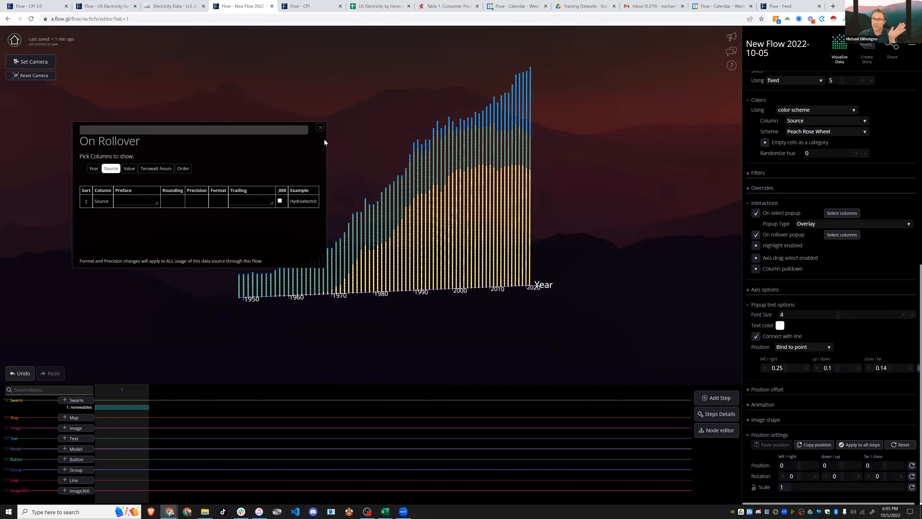
click(319, 127)
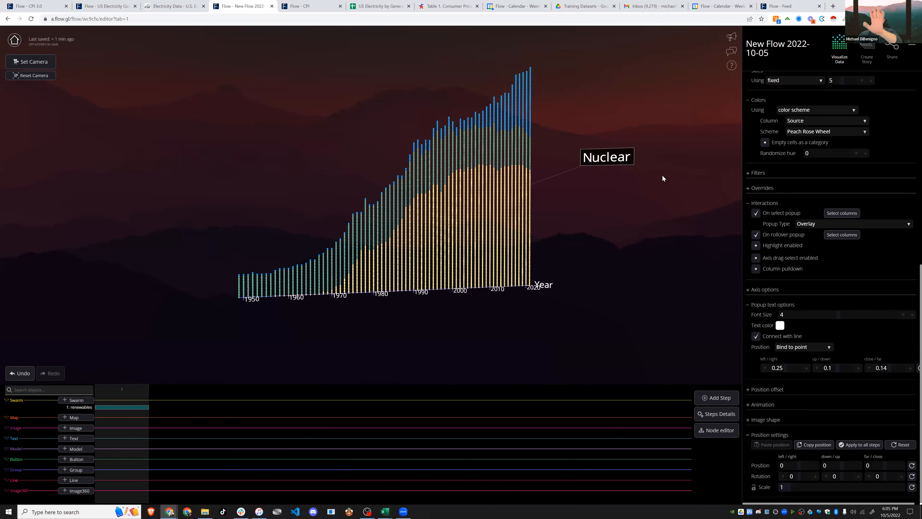
- Test the rollover popup across the chart and select a Nuclear point from around 2010 for its overlay popup
mouse_move(522, 115)
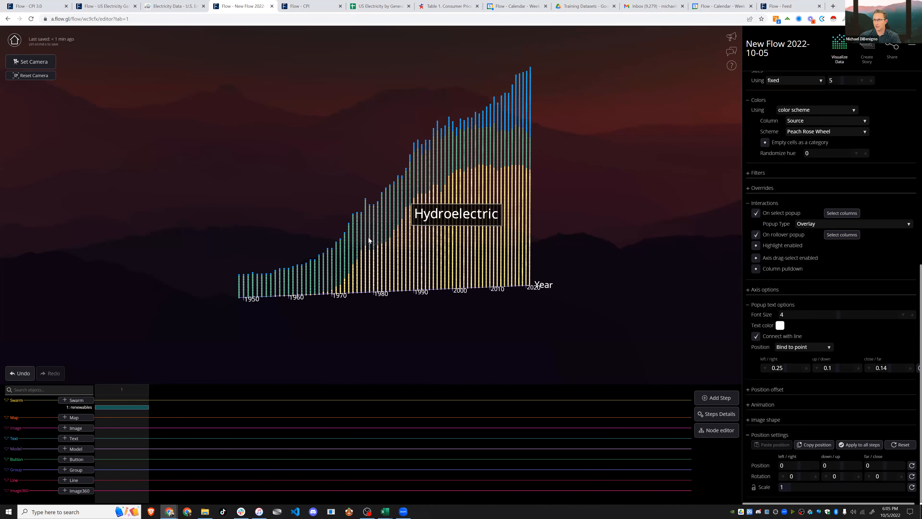
mouse_move(490, 196)
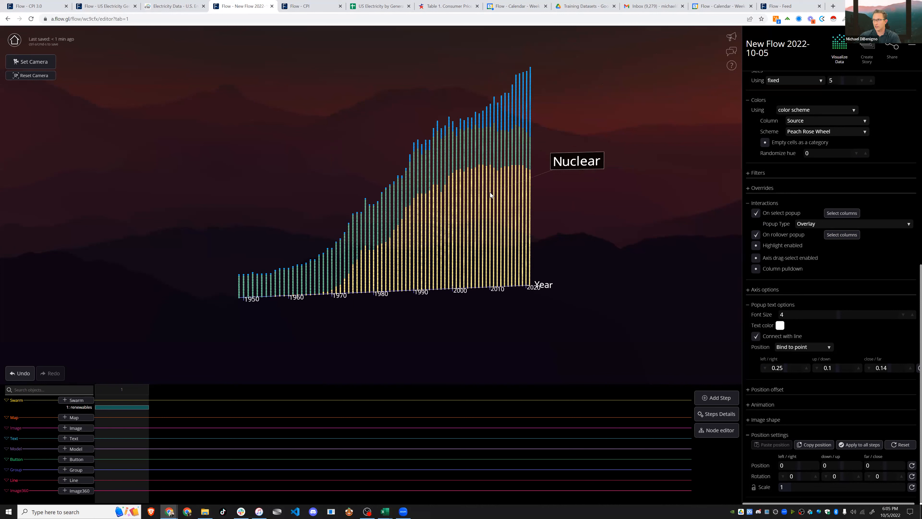
click(489, 193)
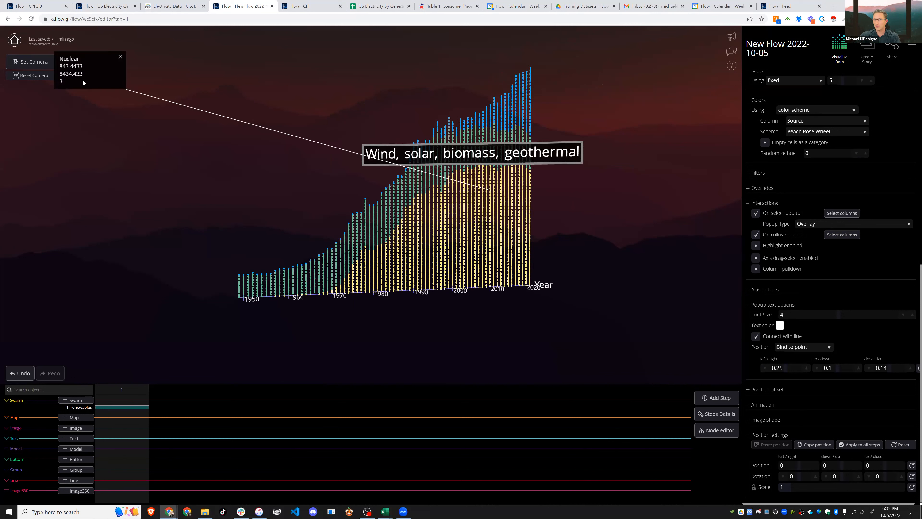
- Try the 3D Image and 3D Text types for the on select popup and return it to Overlay
click(838, 223)
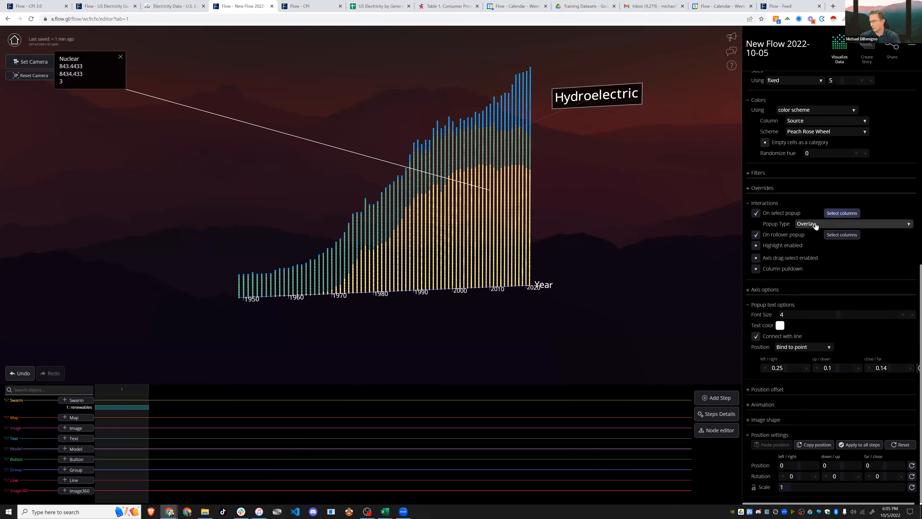
click(812, 234)
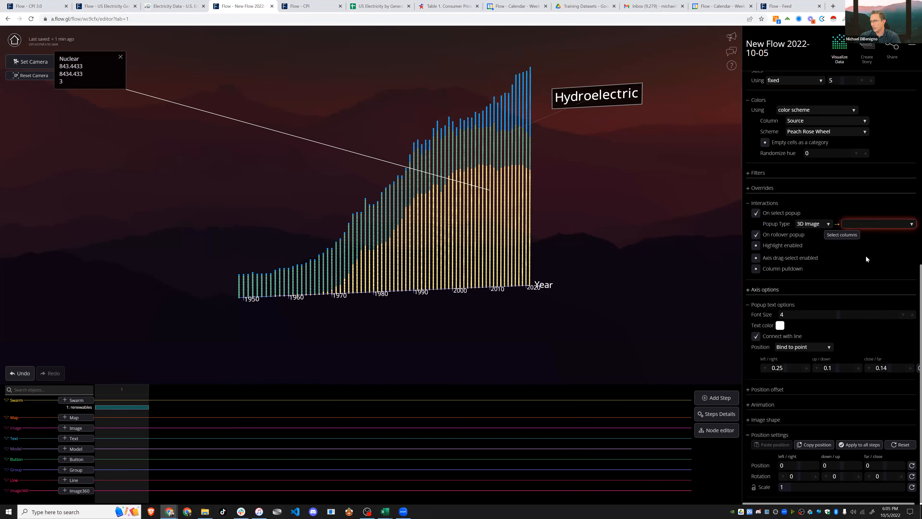
click(867, 224)
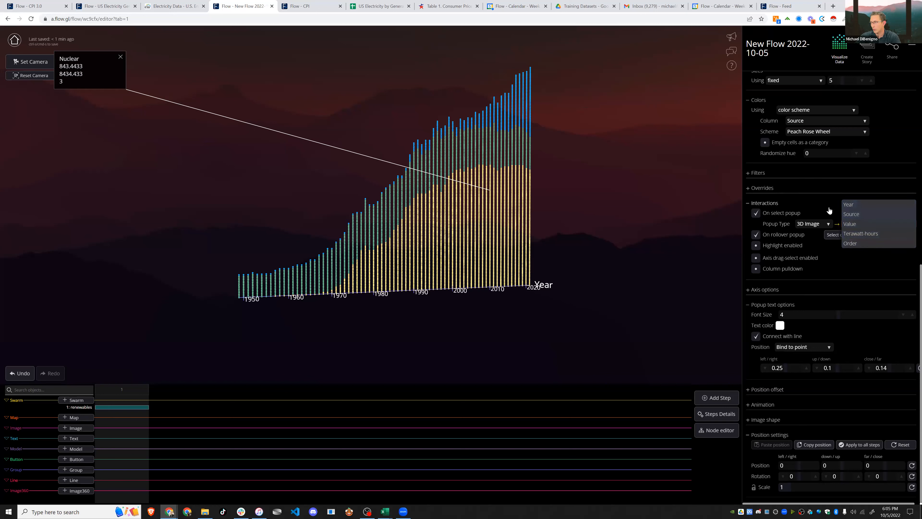
click(814, 224)
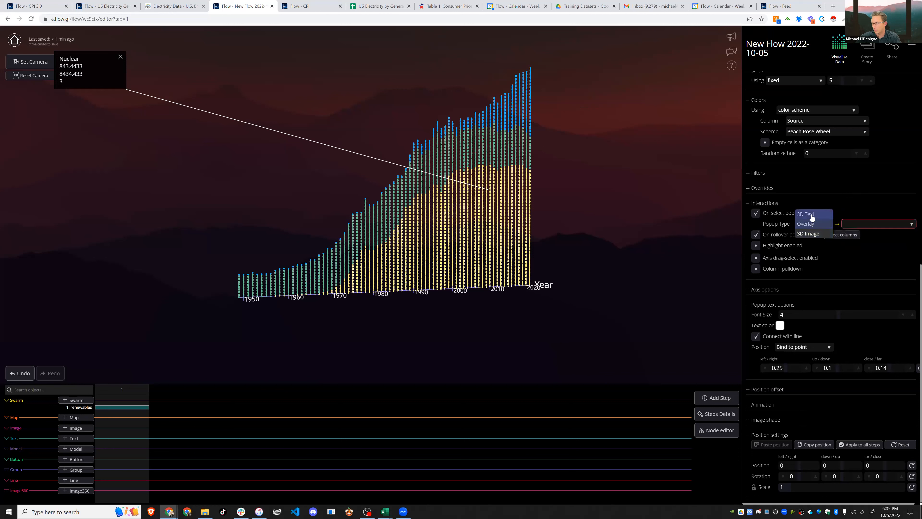
click(811, 214)
click(820, 224)
click(813, 225)
- Enable highlighting with Year as the category column, trying Source first, and test it on an early 1990s Nuclear point
click(756, 246)
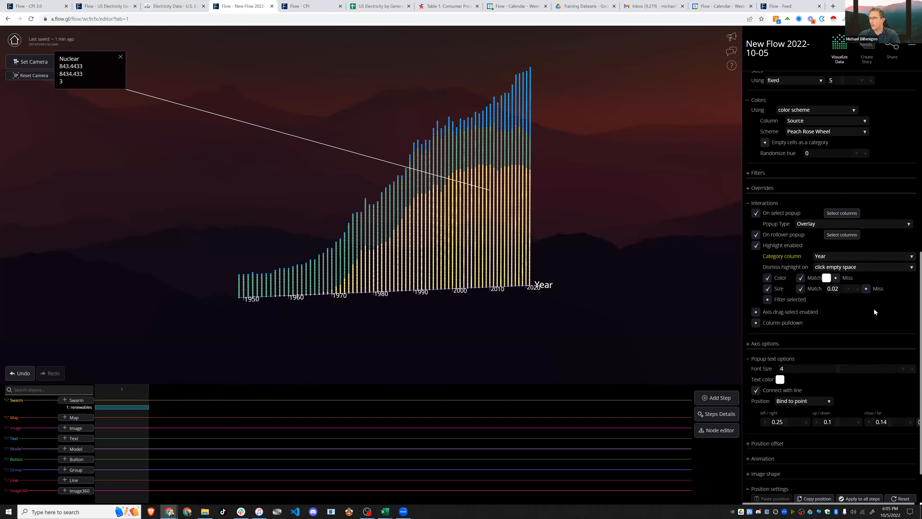
scroll(873, 308, down, 1)
click(841, 221)
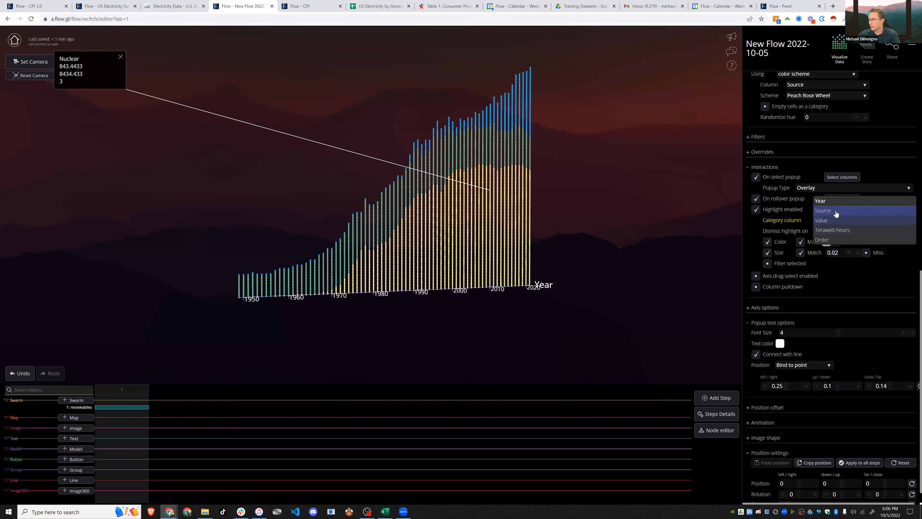
click(836, 210)
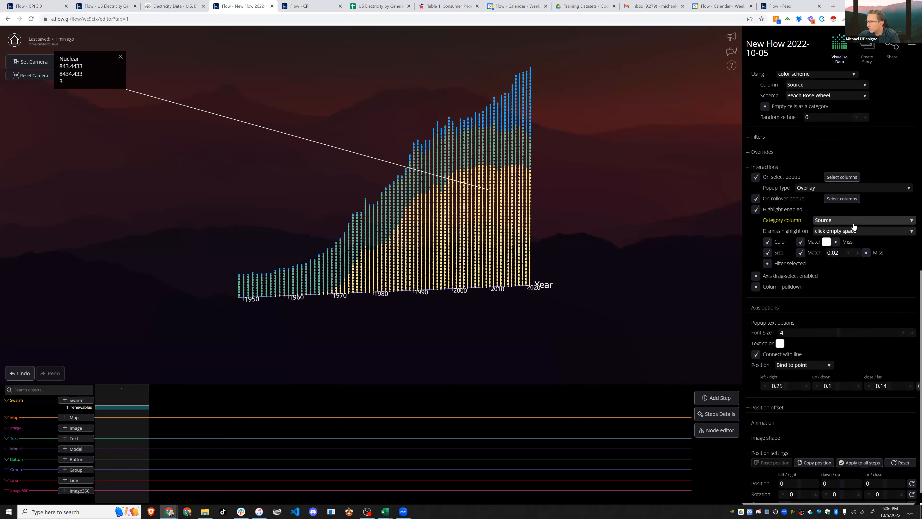
click(841, 218)
click(822, 200)
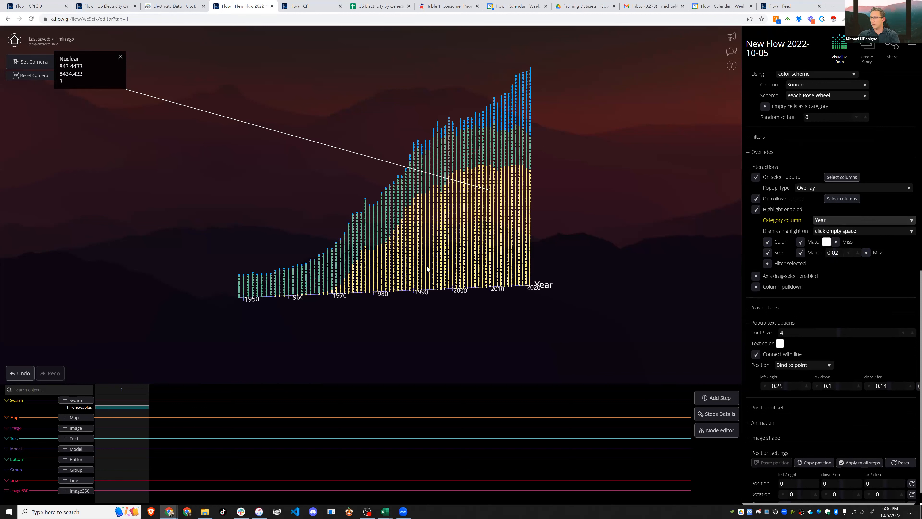
mouse_move(430, 259)
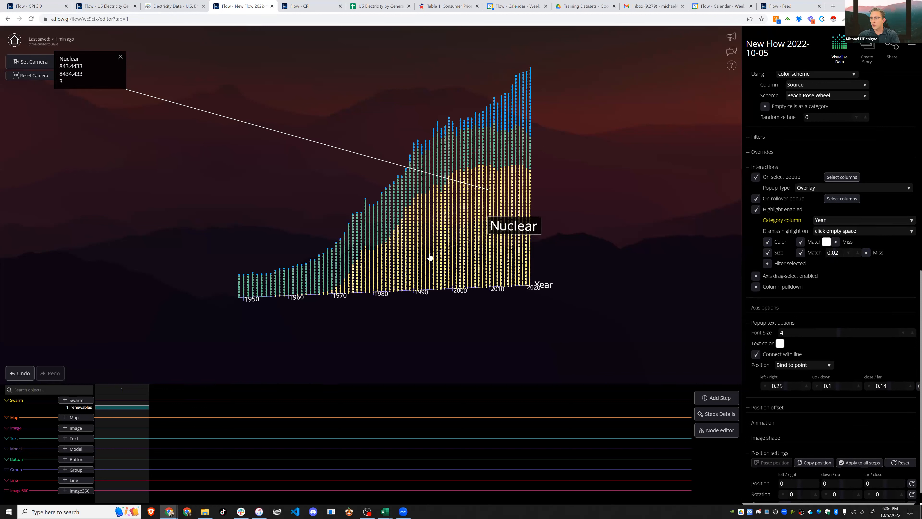
click(429, 256)
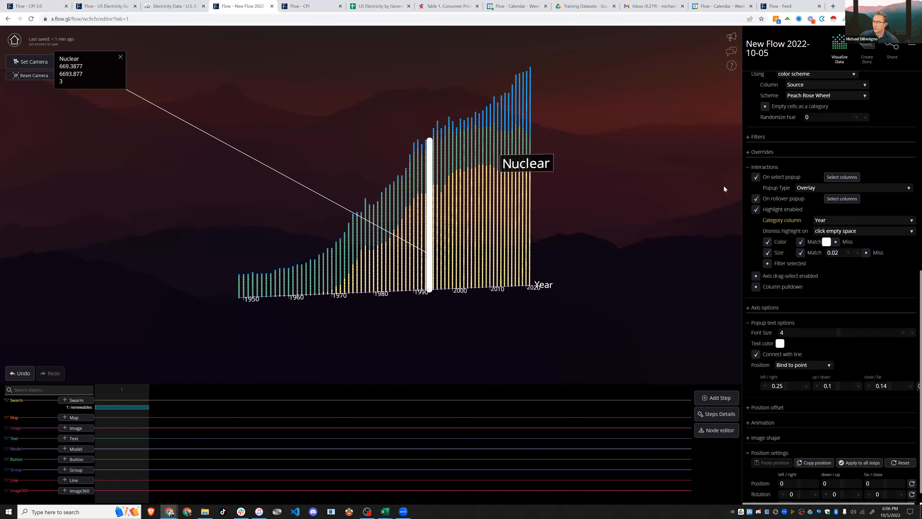
- Switch the highlight coloring from matches to misses, disable the highlight size change, and test it on a mid-2010s Nuclear point
click(832, 243)
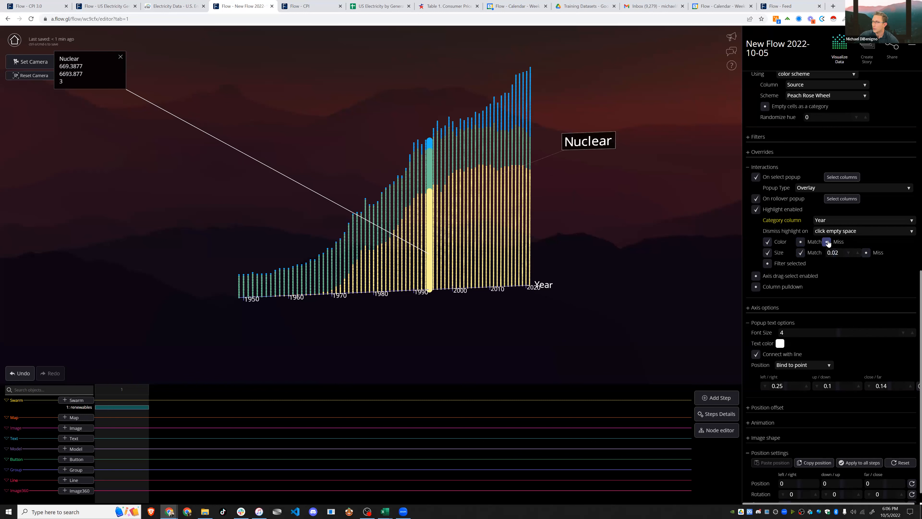
click(827, 242)
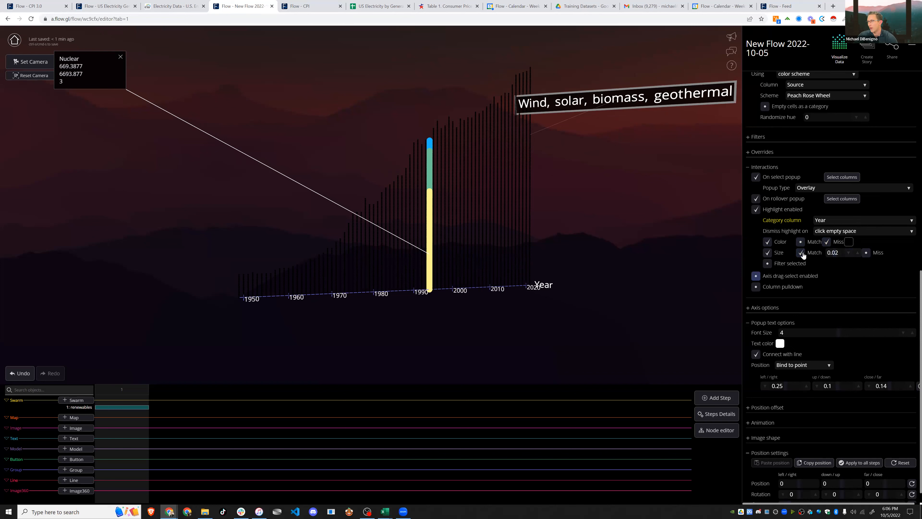
click(766, 252)
click(535, 202)
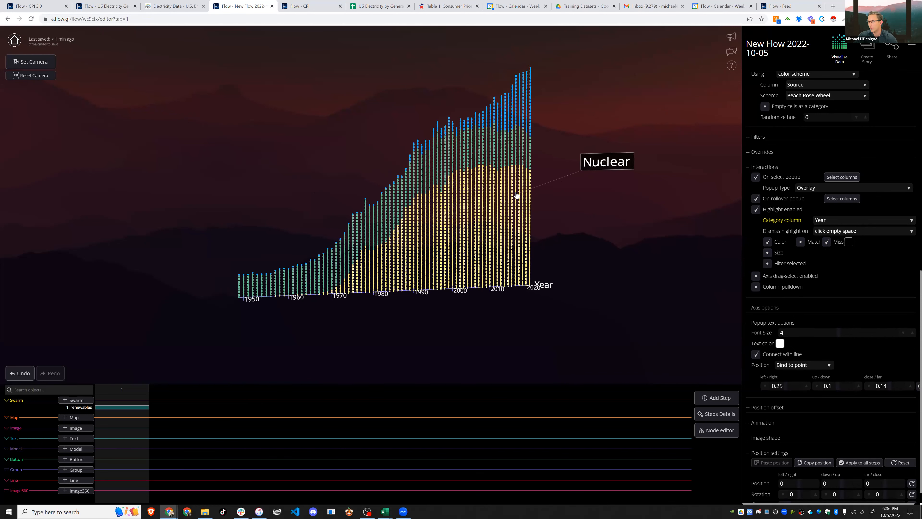
click(512, 189)
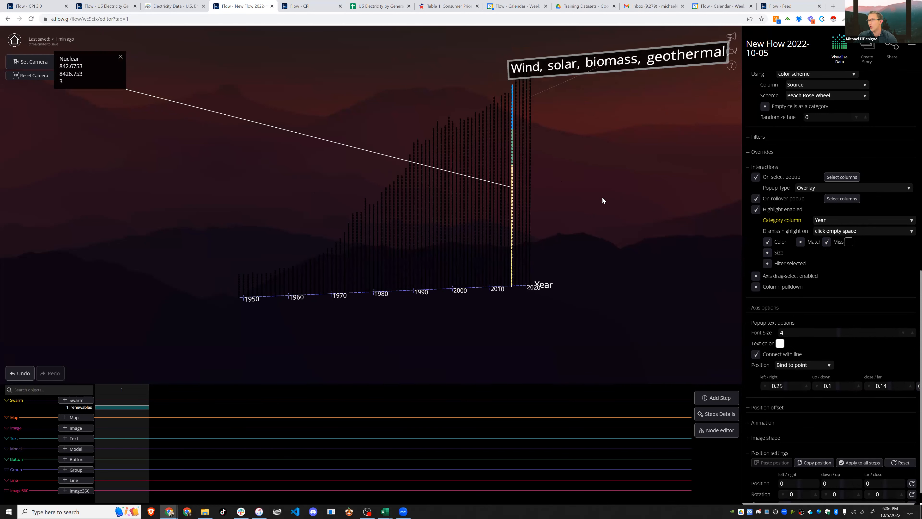
- Set the highlight's miss color to a muted gray and test it on another Nuclear point from the early 2010s
click(849, 241)
click(781, 282)
click(581, 198)
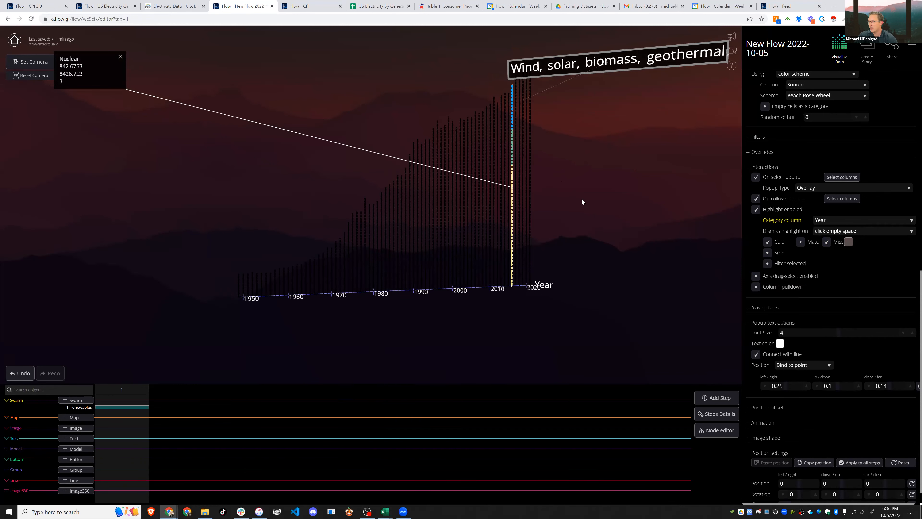
click(508, 204)
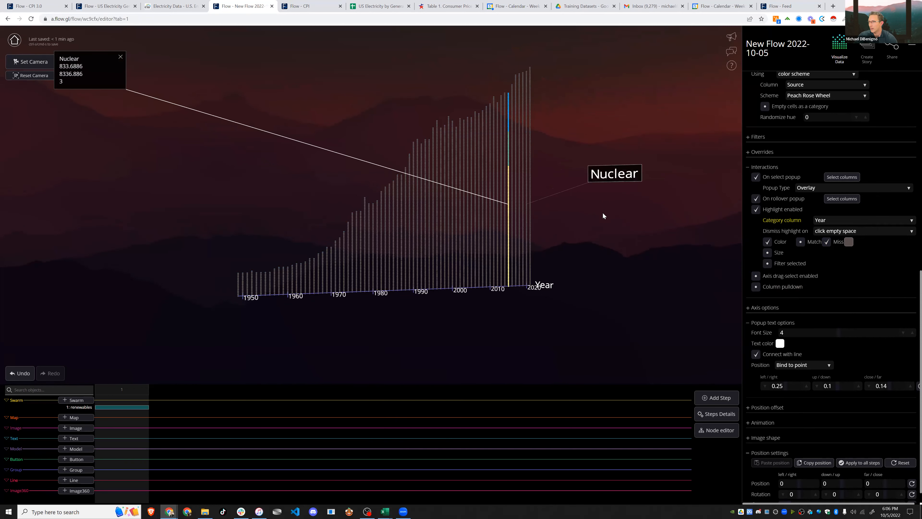
- Dismiss the current highlight and test highlighting several year columns together, four from the mid-2000s onward and two around 1990
scroll(623, 233, up, 5)
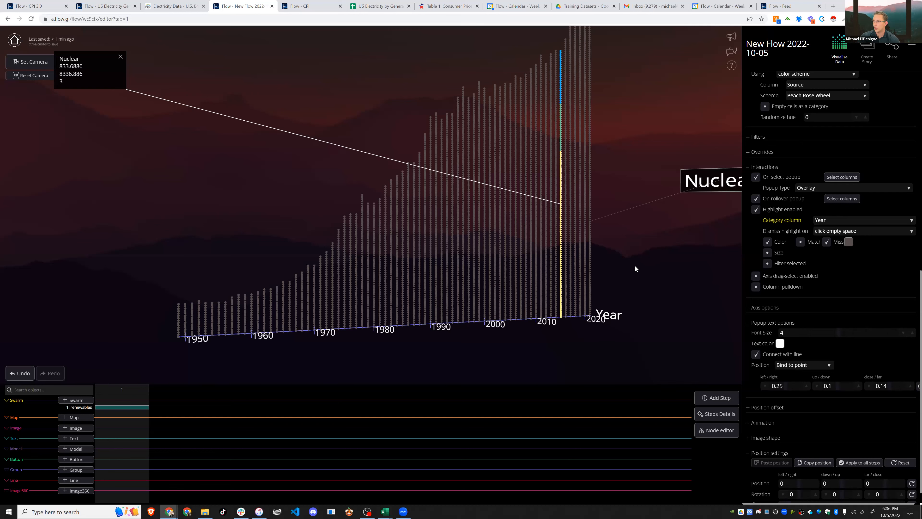
scroll(628, 263, up, 3)
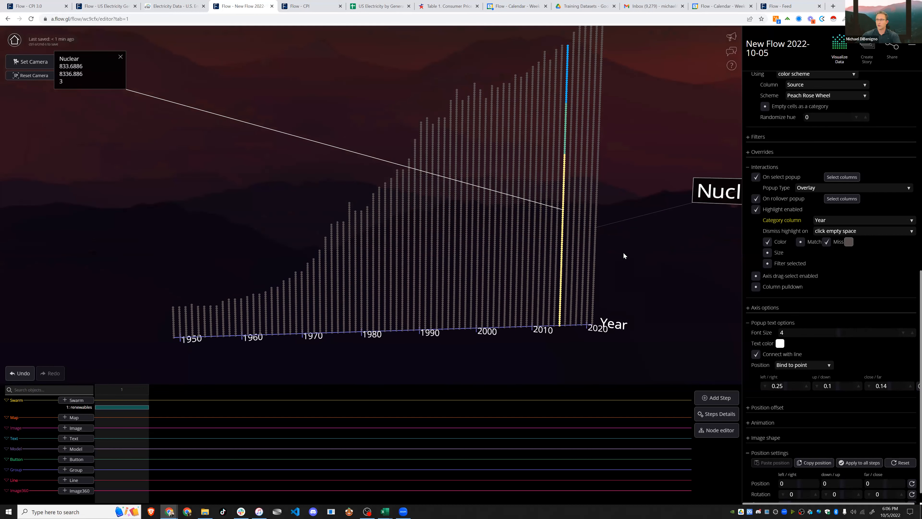
scroll(656, 242, down, 2)
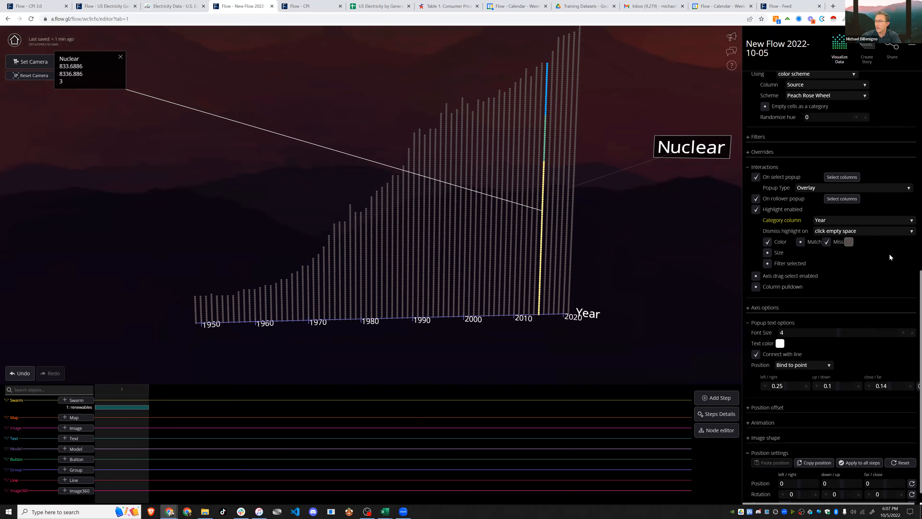
click(507, 188)
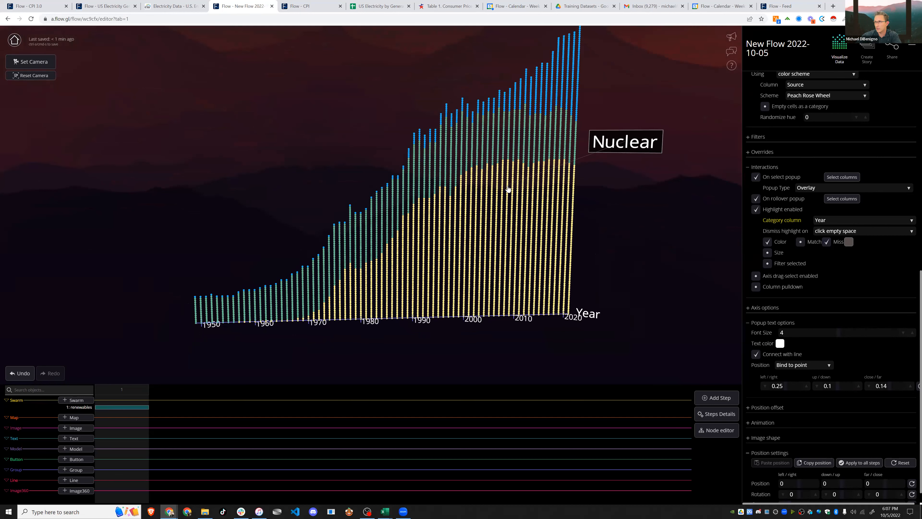
click(529, 184)
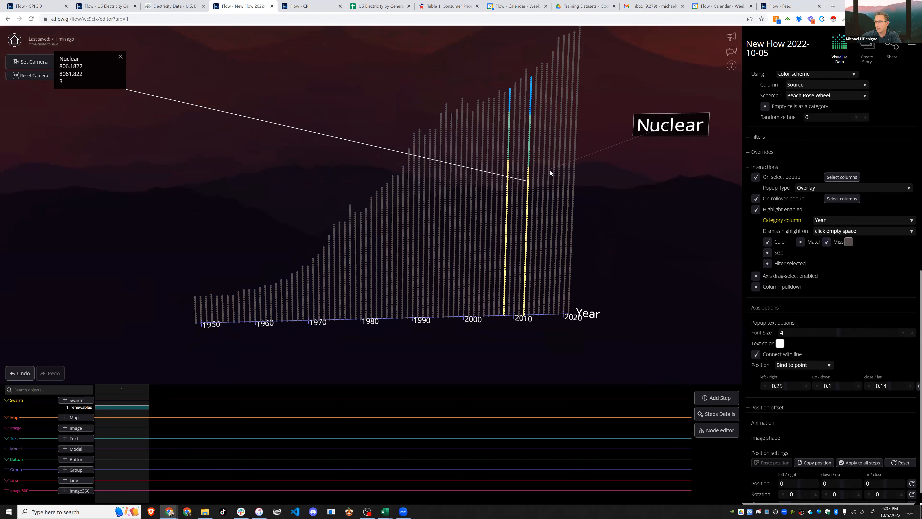
click(549, 173)
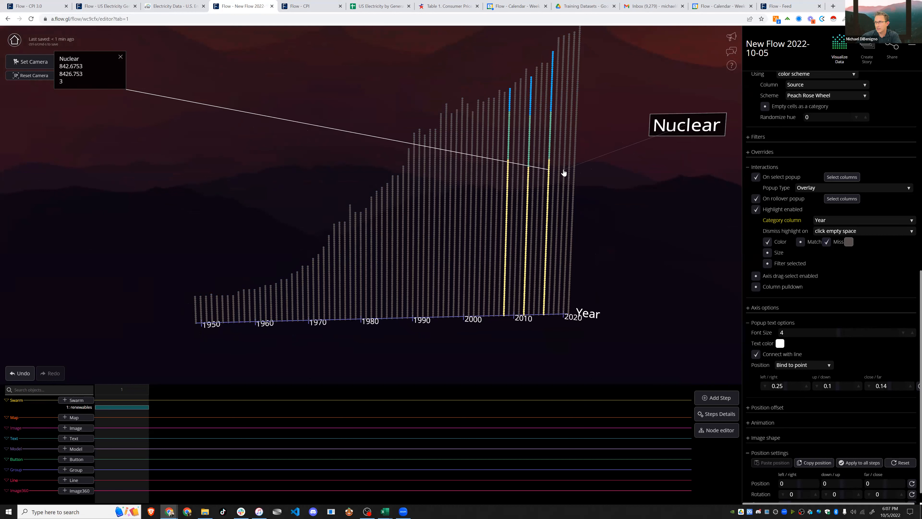
click(564, 172)
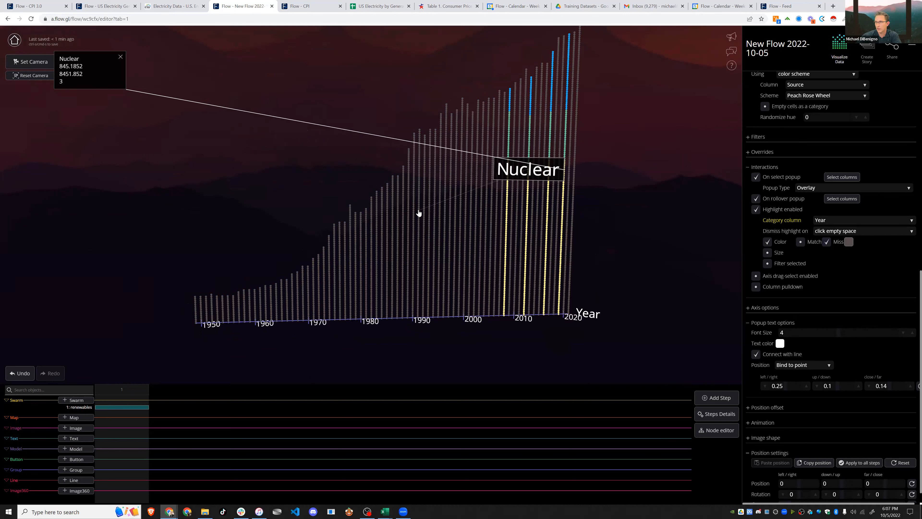
click(405, 213)
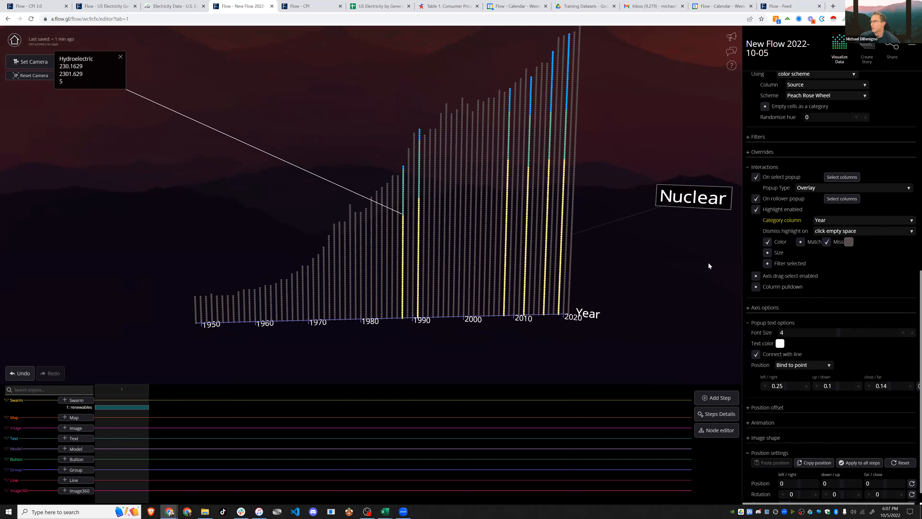
- Enable highlight size changes, compare sizing matches at 0.02 with sizing misses at 0.01, and switch both off
drag(628, 260, 695, 276)
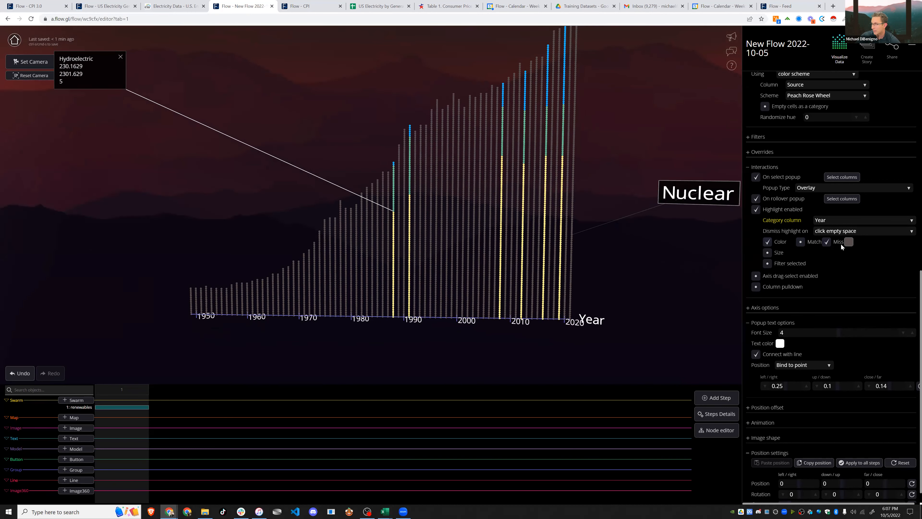
click(770, 253)
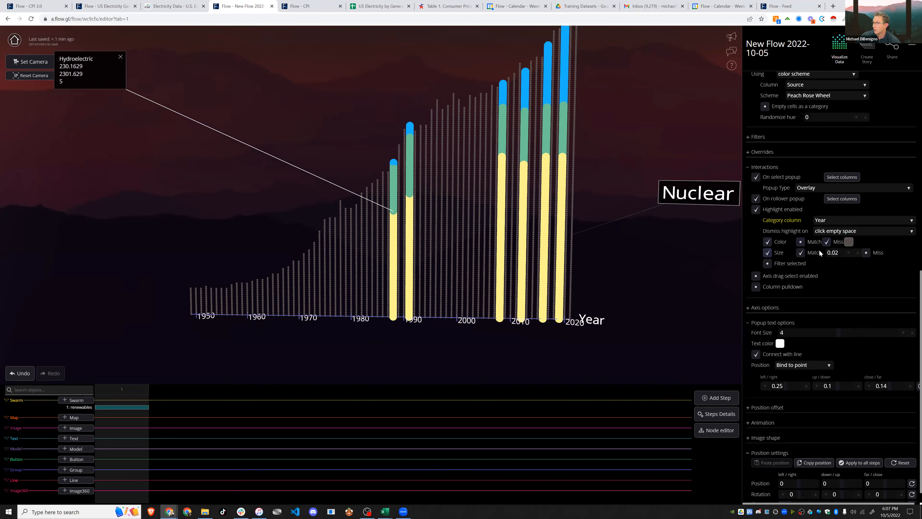
click(800, 252)
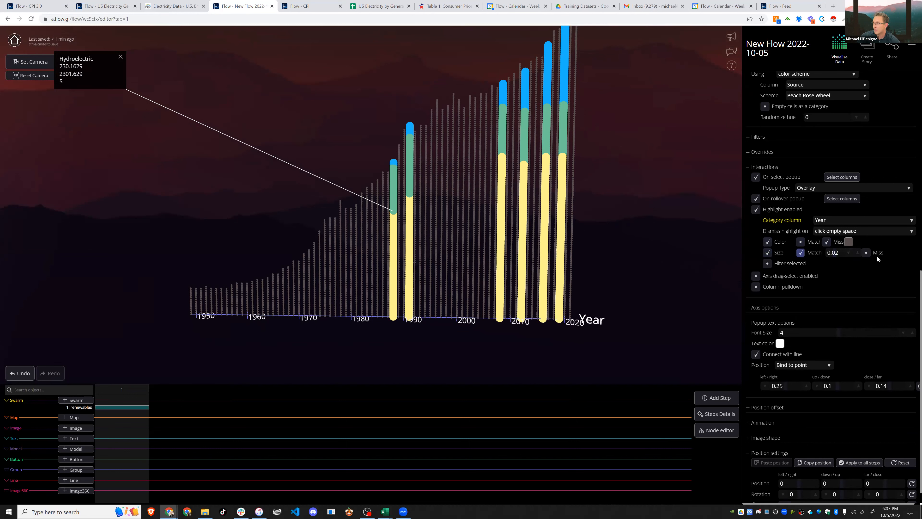
click(830, 253)
click(883, 253)
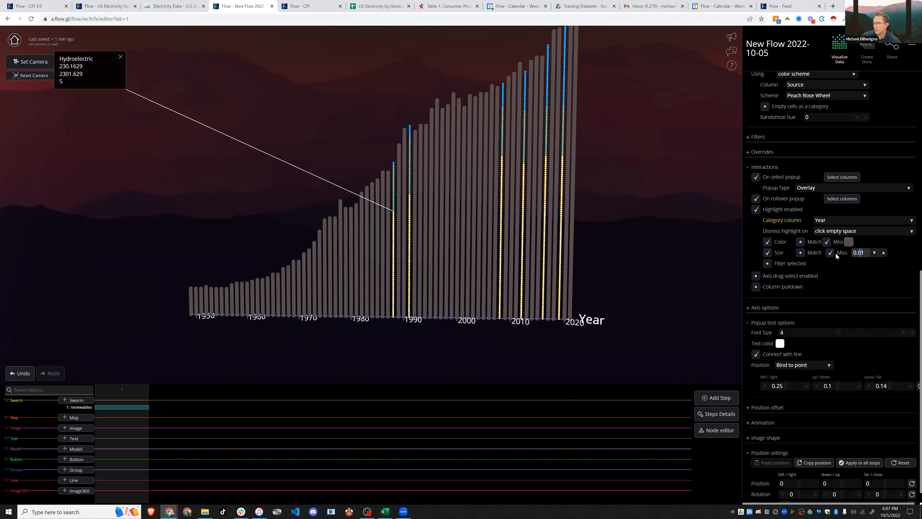
click(807, 252)
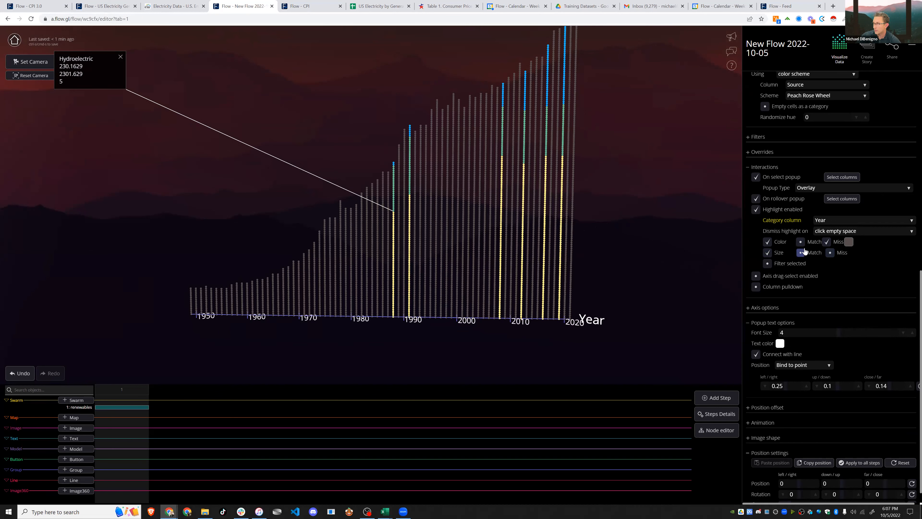
- Enable filtering of selected data, clear the current highlight, and test the filter on a 1994 Hydroelectric point
click(767, 263)
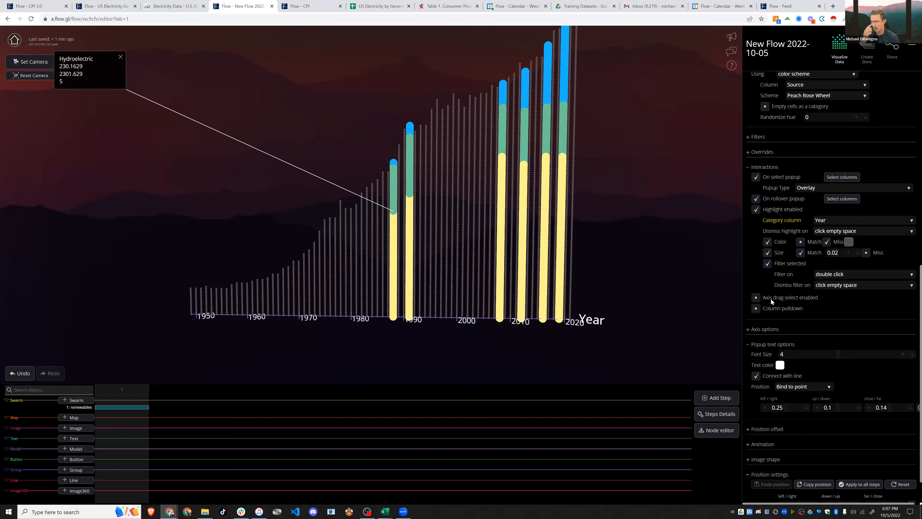
click(477, 205)
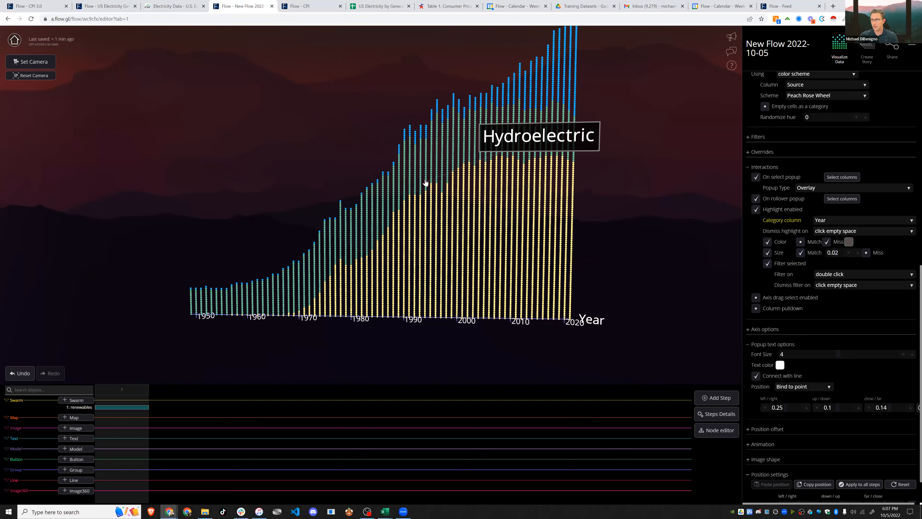
double_click(426, 182)
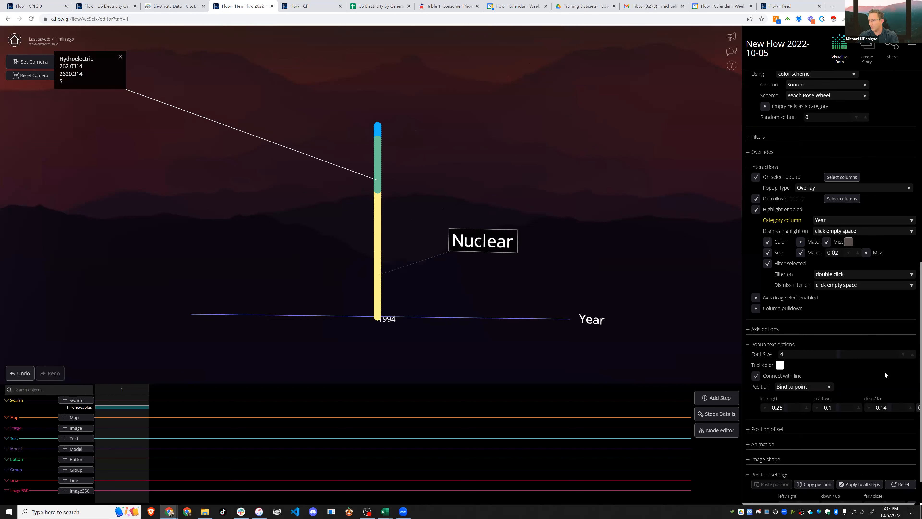
- Compare the filtered chart with Hide filtered categories on and off, leave it off, and clear the filter and highlight
scroll(878, 355, up, 2)
scroll(878, 354, up, 5)
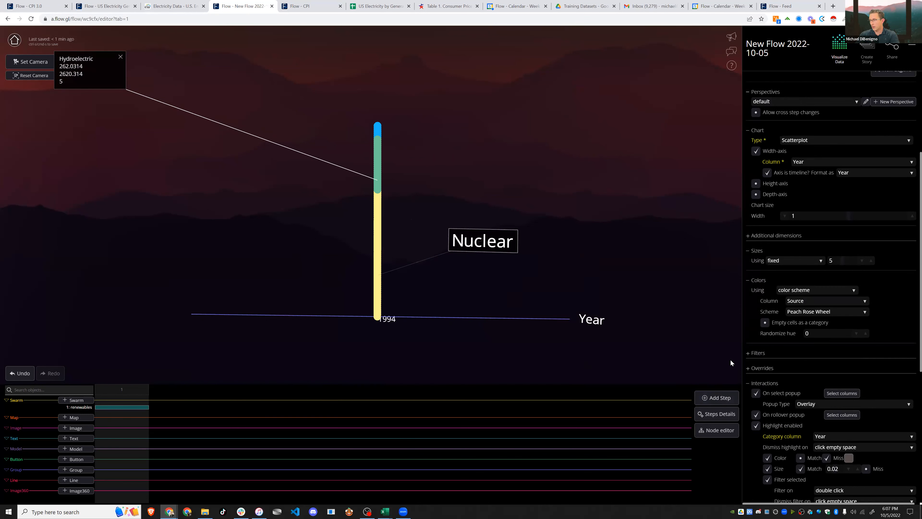
click(757, 352)
click(755, 364)
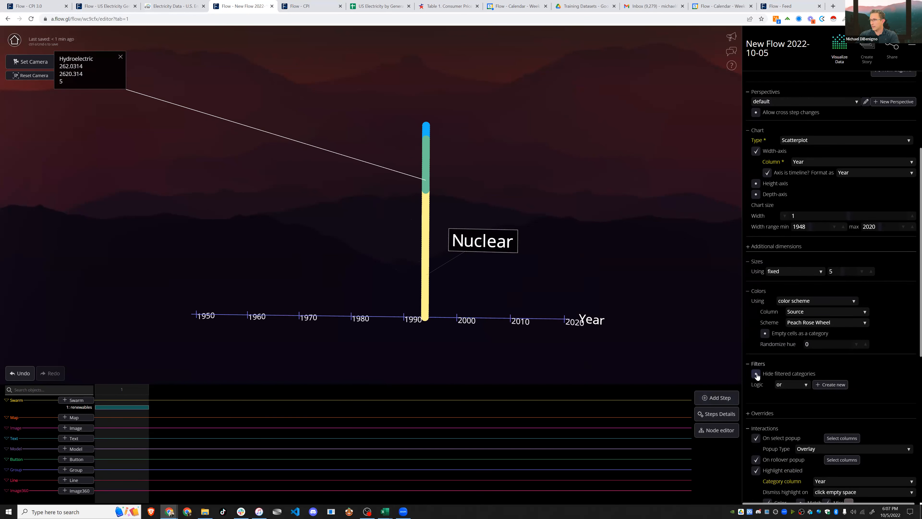
click(756, 374)
scroll(852, 367, down, 4)
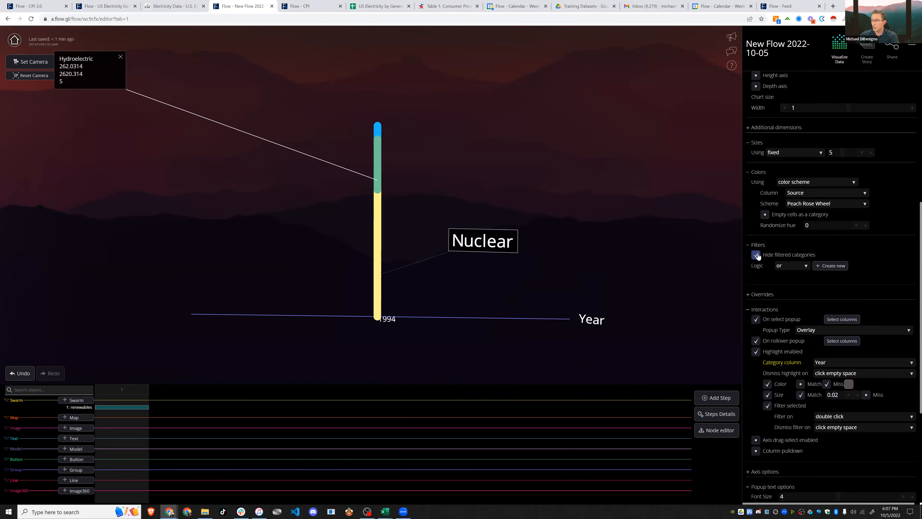
scroll(817, 313, down, 3)
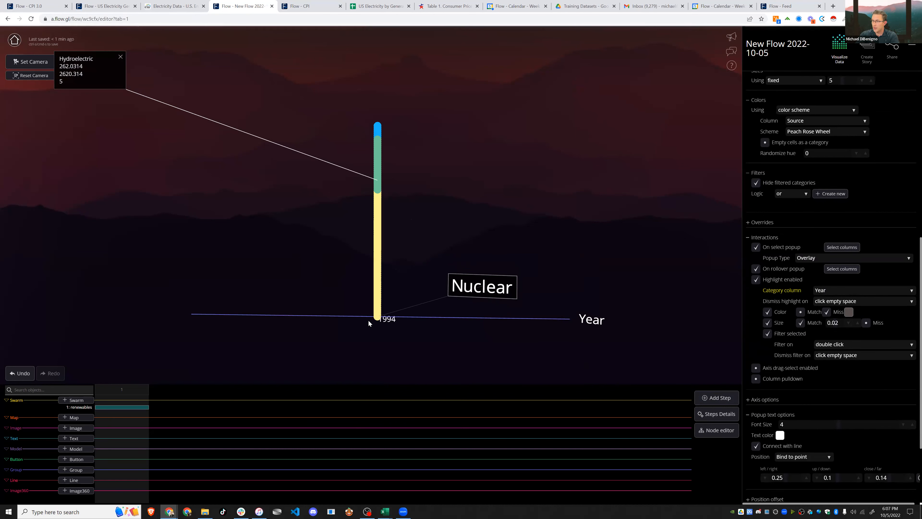
click(756, 183)
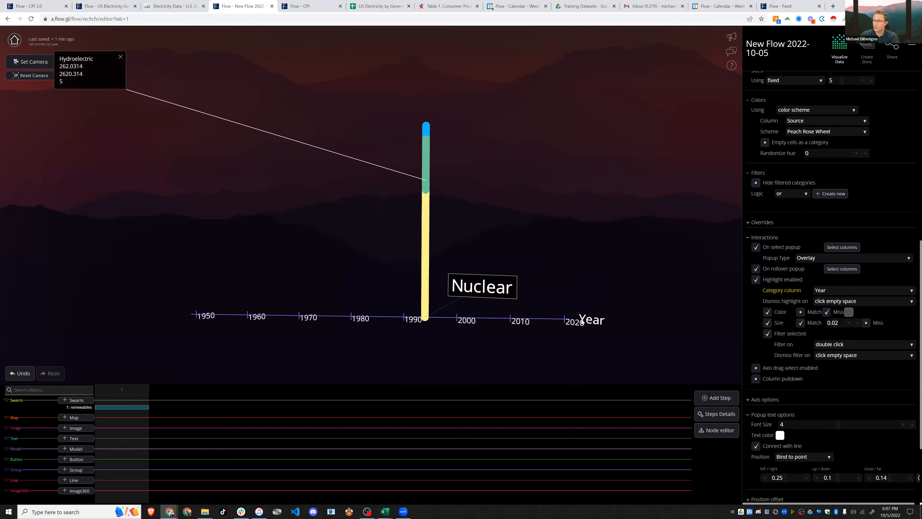
click(650, 287)
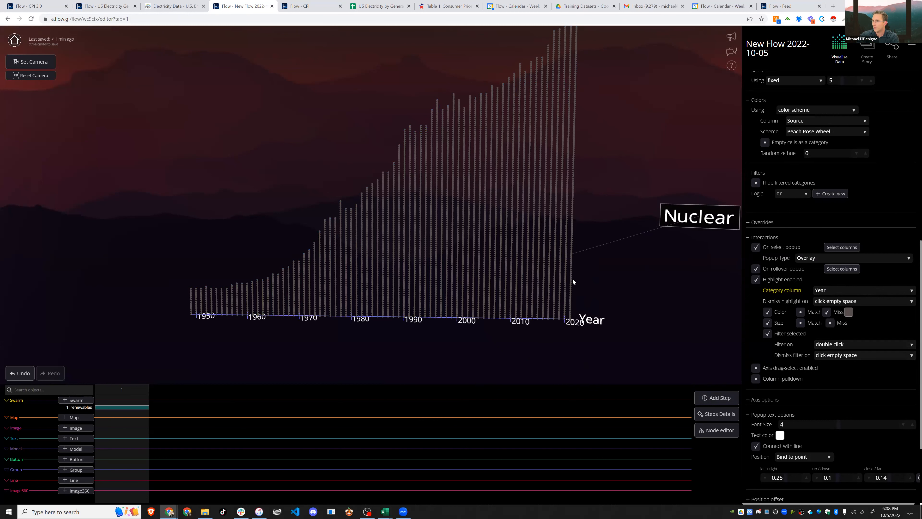
click(616, 295)
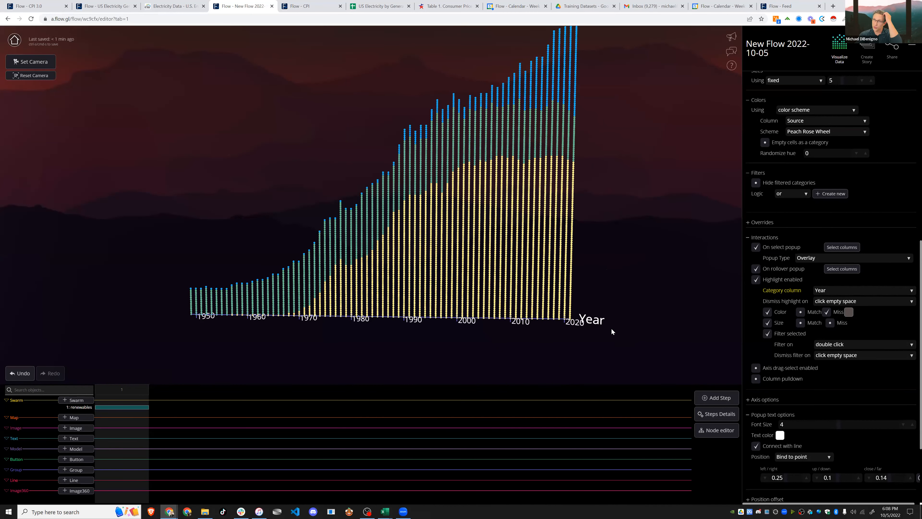
- Enable axis drag-select on the width axis and isolate the years from the mid-1950s to the late 2010s
scroll(603, 327, down, 3)
scroll(813, 338, down, 1)
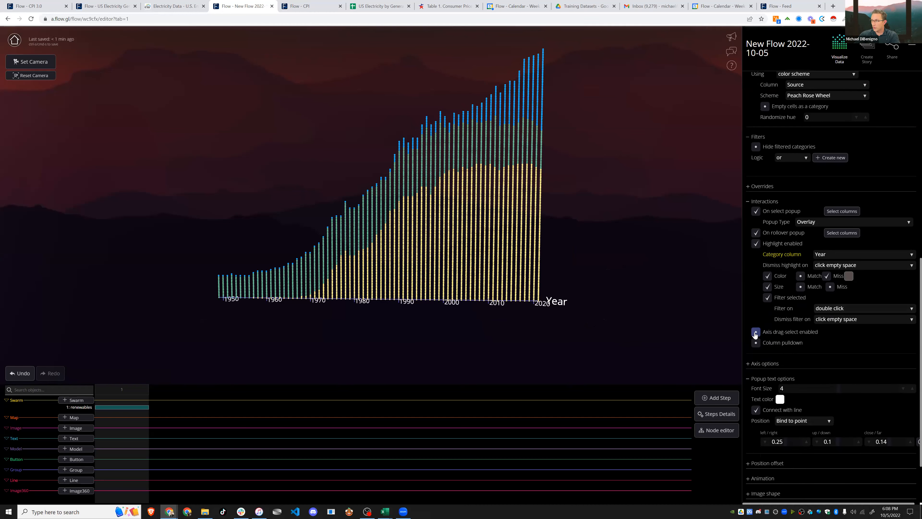
click(755, 332)
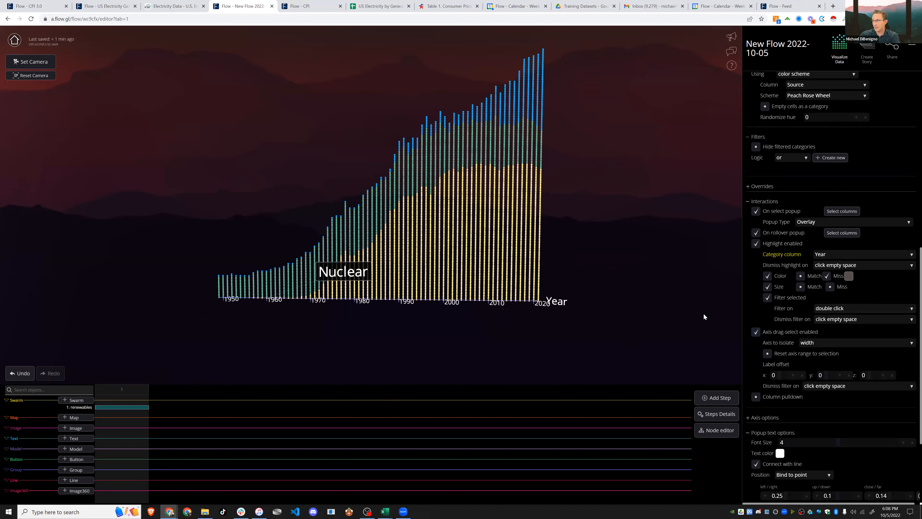
drag(336, 327, 283, 324)
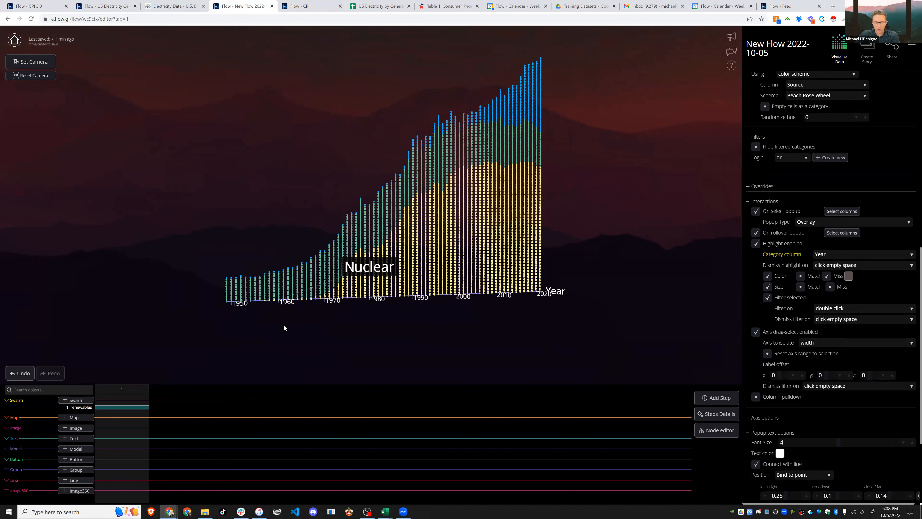
drag(255, 333, 530, 243)
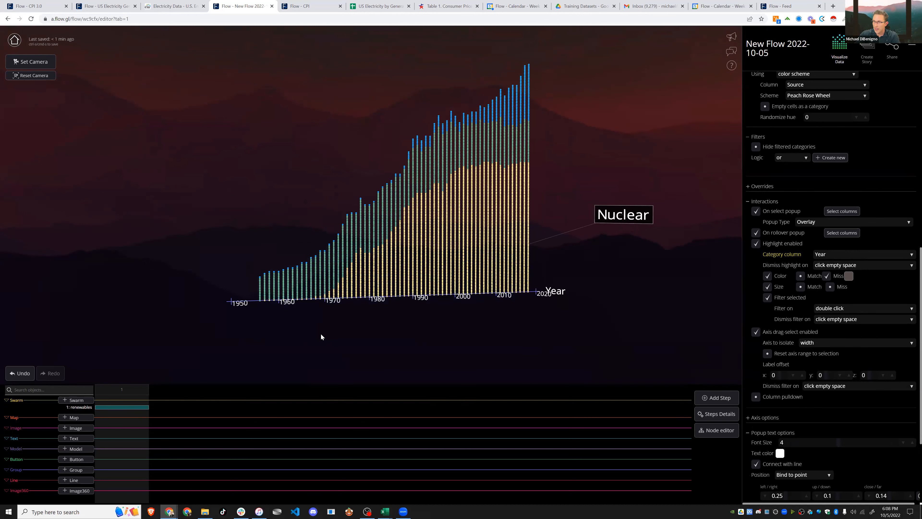
- Test axis drag-select by isolating different year ranges, ending with the late 1970s to the early 2000s
mouse_move(467, 275)
mouse_down()
mouse_move(317, 329)
mouse_move(399, 282)
mouse_up()
mouse_move(296, 329)
mouse_down()
mouse_move(378, 270)
mouse_move(559, 291)
mouse_up()
drag(389, 340, 587, 249)
drag(286, 333, 395, 271)
drag(161, 335, 329, 277)
drag(327, 333, 466, 248)
drag(455, 334, 592, 240)
drag(280, 335, 445, 238)
drag(216, 330, 555, 248)
drag(361, 321, 473, 263)
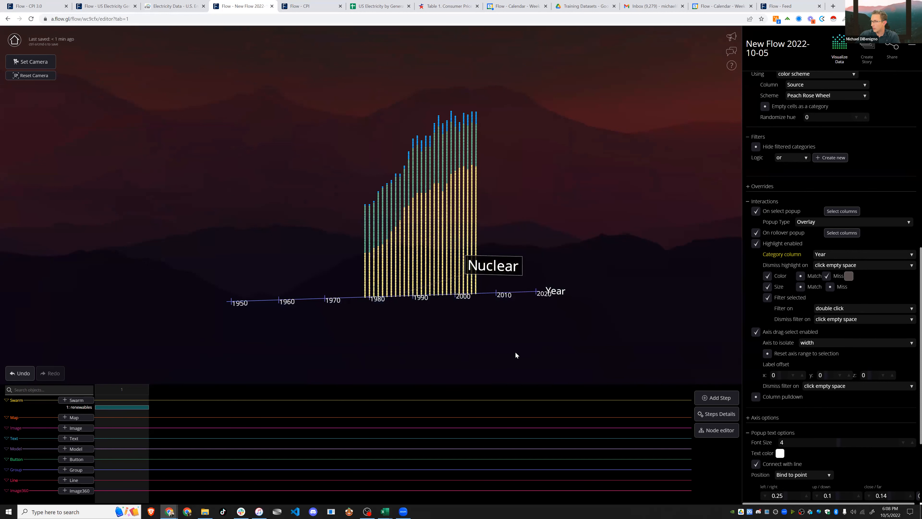
- Enable resetting the axis range to the selection, isolate progressively narrower ranges in the early 1970s, and clear the selection
click(768, 353)
click(319, 330)
drag(392, 252, 426, 263)
drag(301, 339, 494, 316)
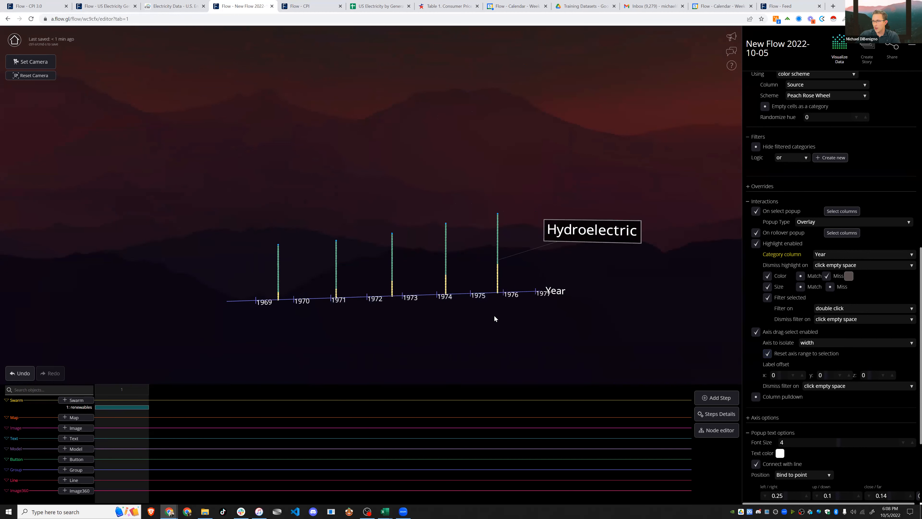
drag(301, 347, 496, 257)
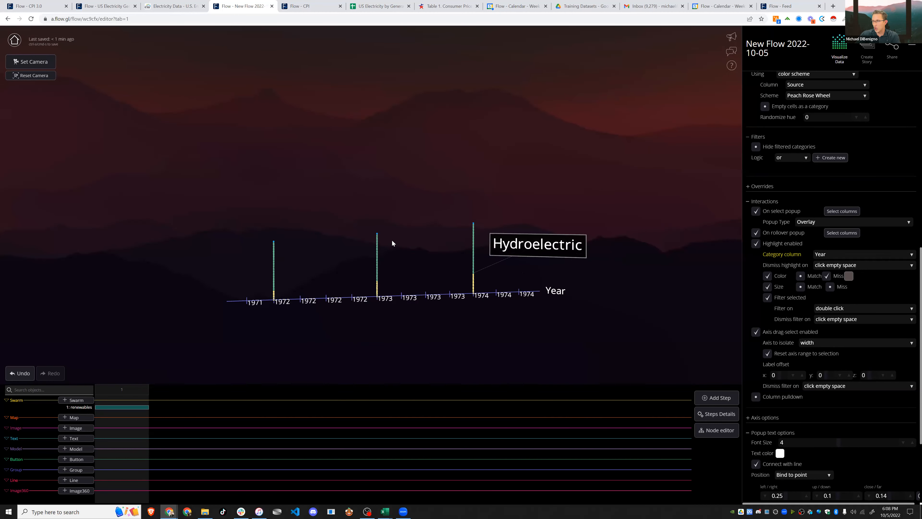
drag(243, 330, 568, 308)
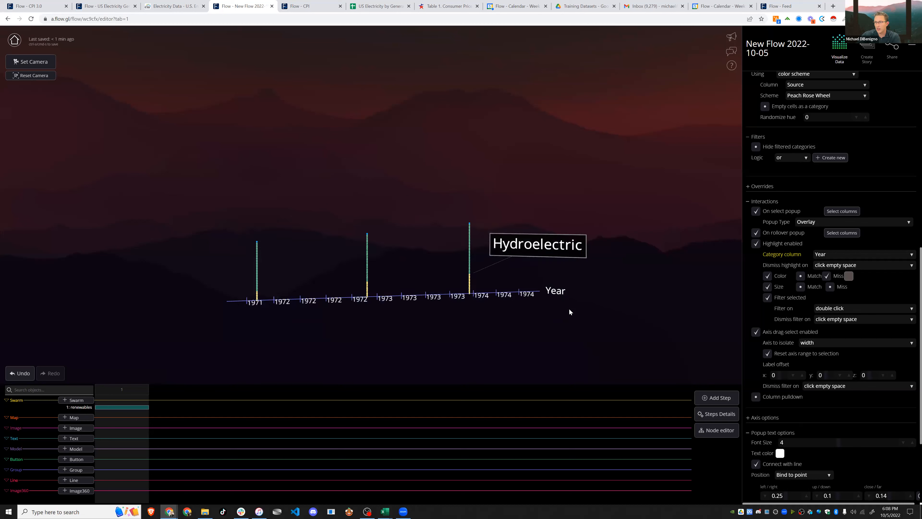
click(487, 355)
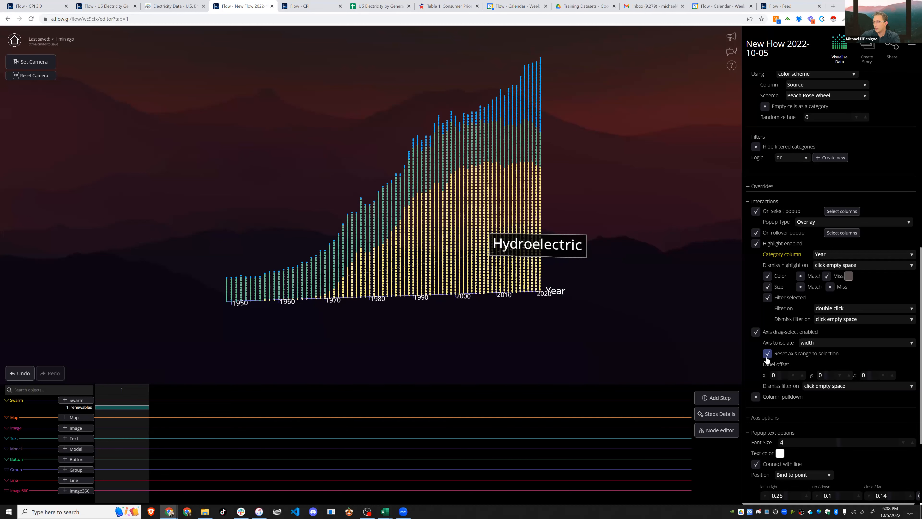
- Turn on Hide filtered categories and test axis drag-select on a range within the late 1970s to mid-1980s
scroll(773, 318, up, 3)
click(755, 255)
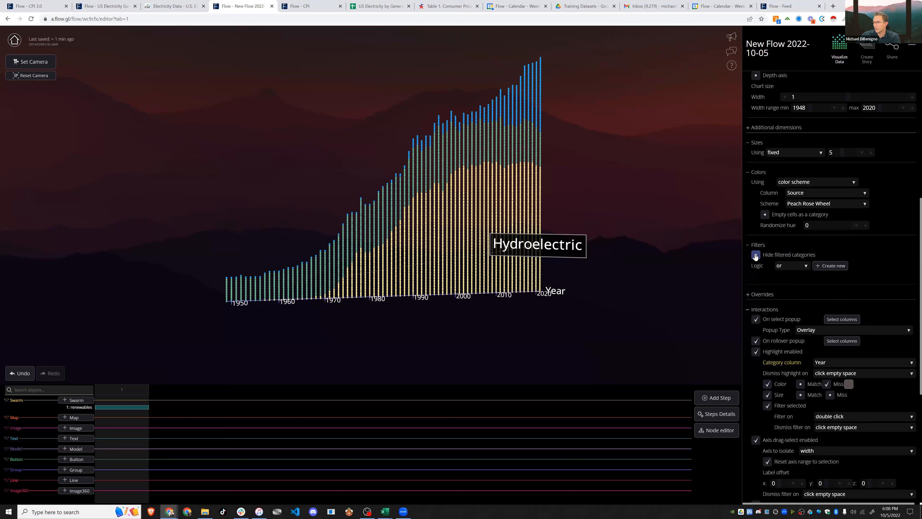
drag(303, 223, 439, 328)
drag(337, 246, 454, 343)
- Clear the isolated year range and turn off resetting the axis range to the selection
scroll(866, 378, down, 3)
click(766, 353)
click(423, 362)
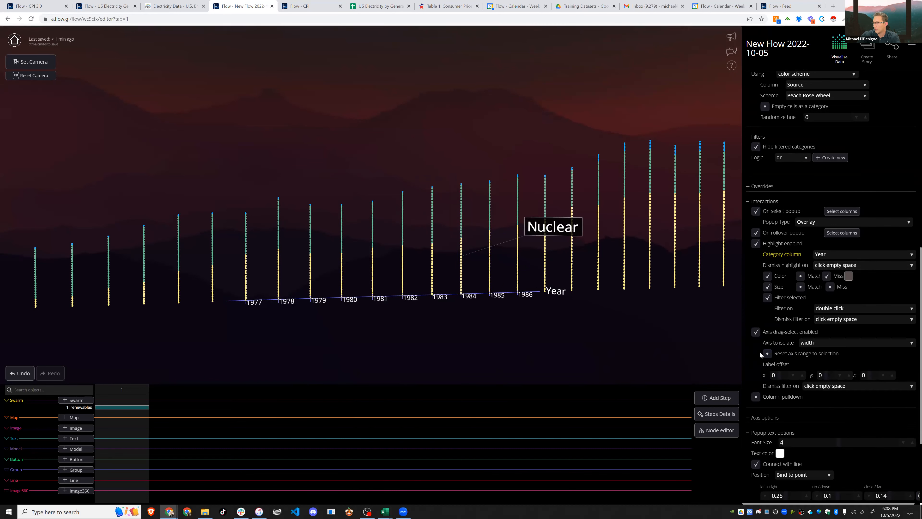
click(766, 353)
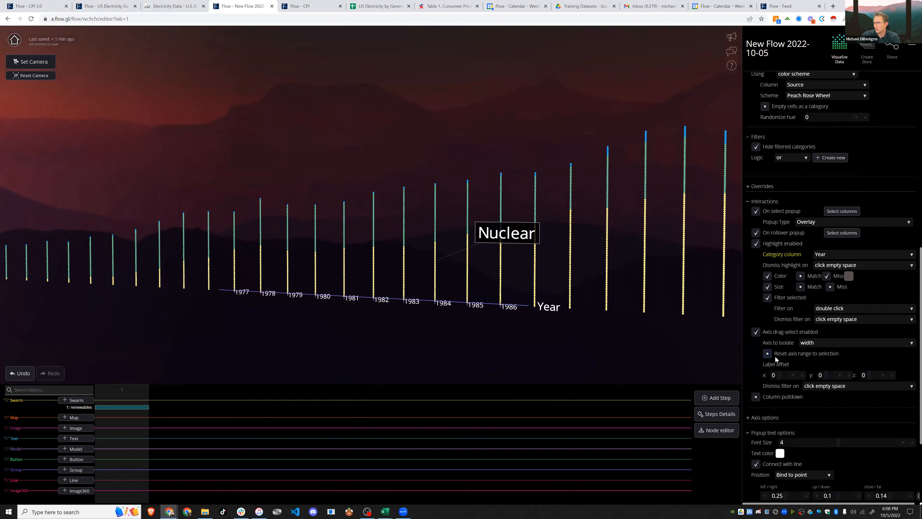
click(435, 352)
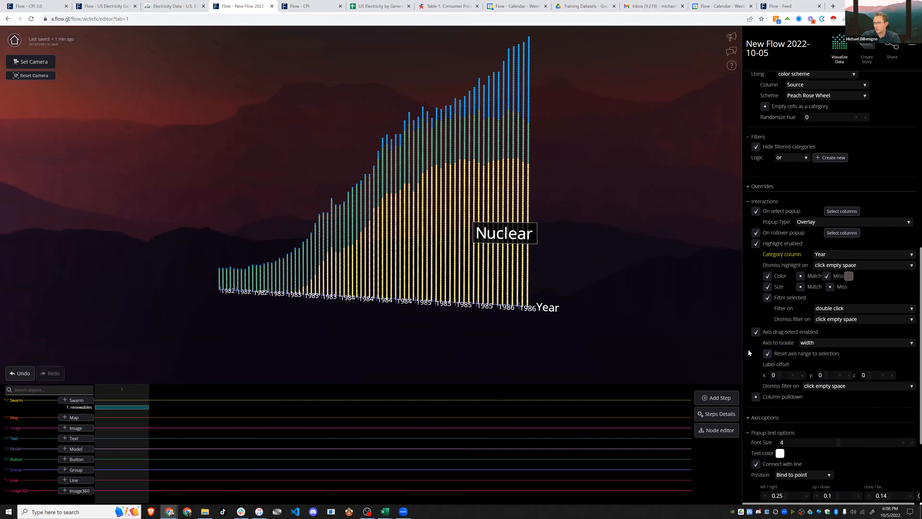
click(766, 353)
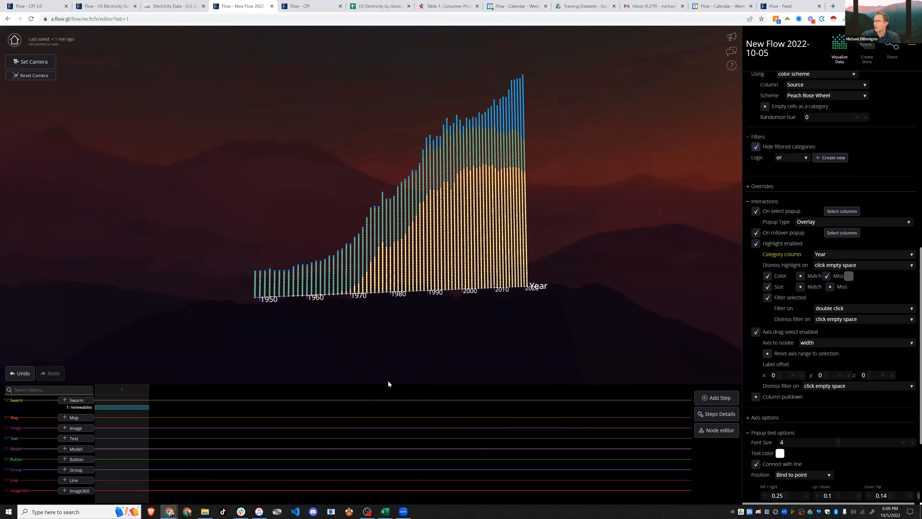
- Isolate years up to 2000, turn off Hide filtered categories, test a 1960 to 2000 selection, and clear it
drag(364, 349, 461, 286)
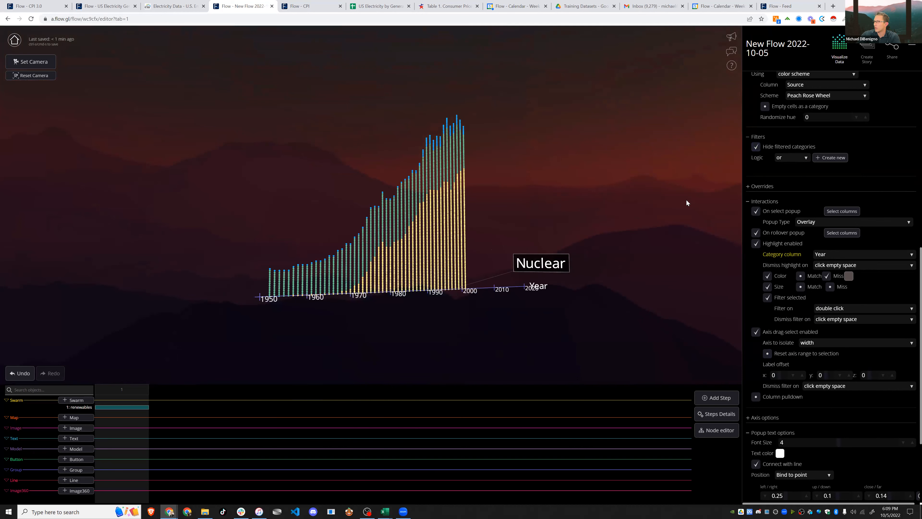
click(756, 147)
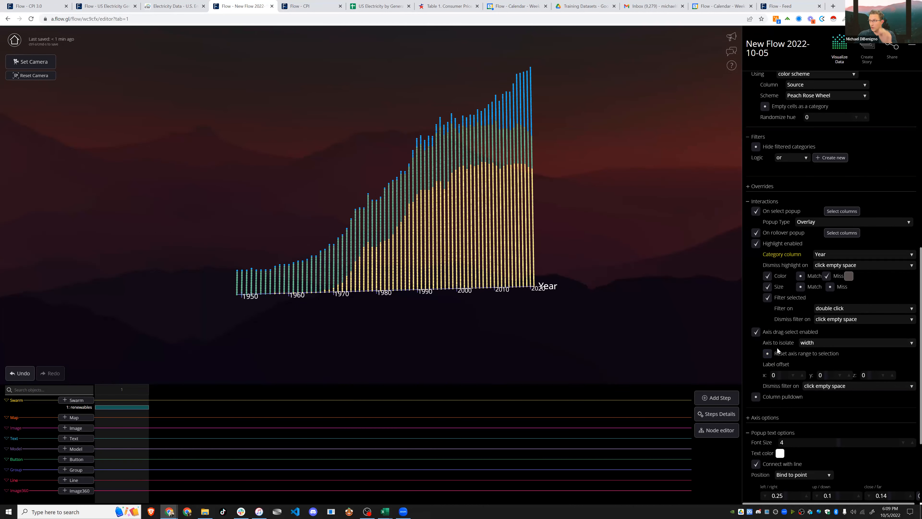
drag(562, 362, 588, 358)
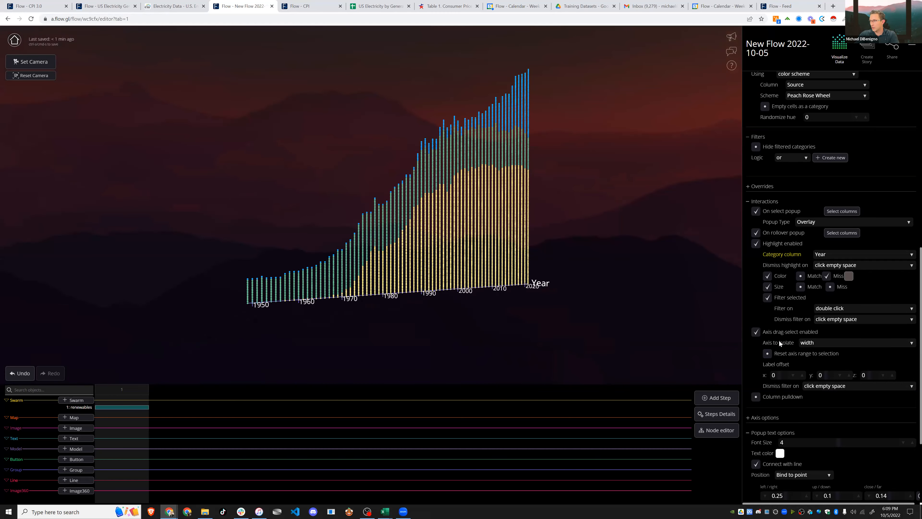
click(468, 269)
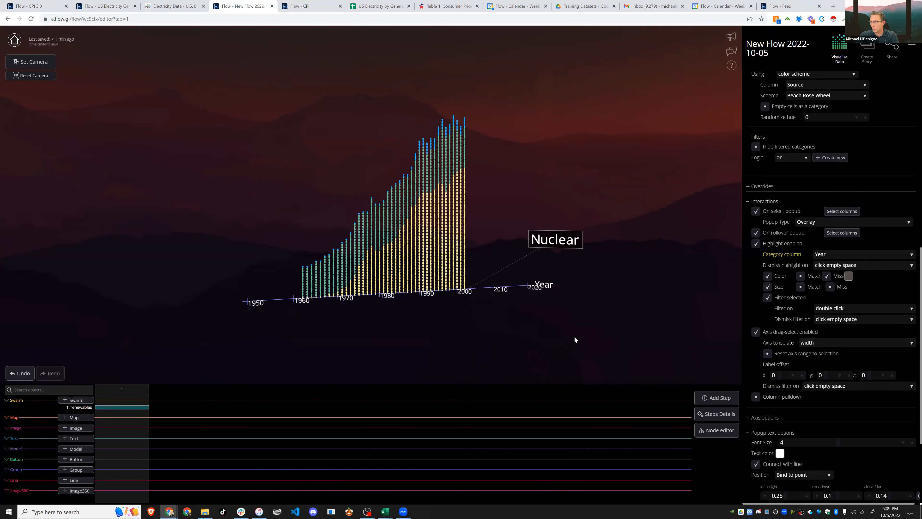
click(501, 353)
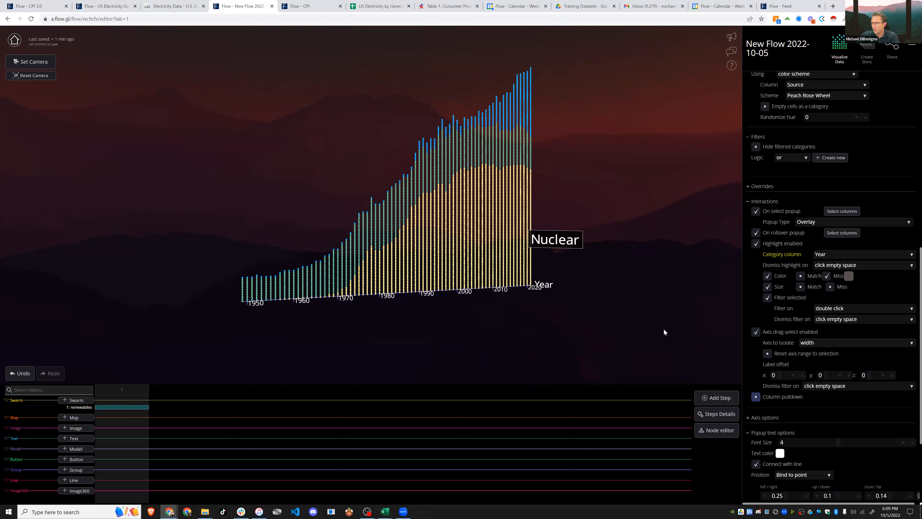
- Enable the column pulldown interaction and try its Height Axis option
click(756, 398)
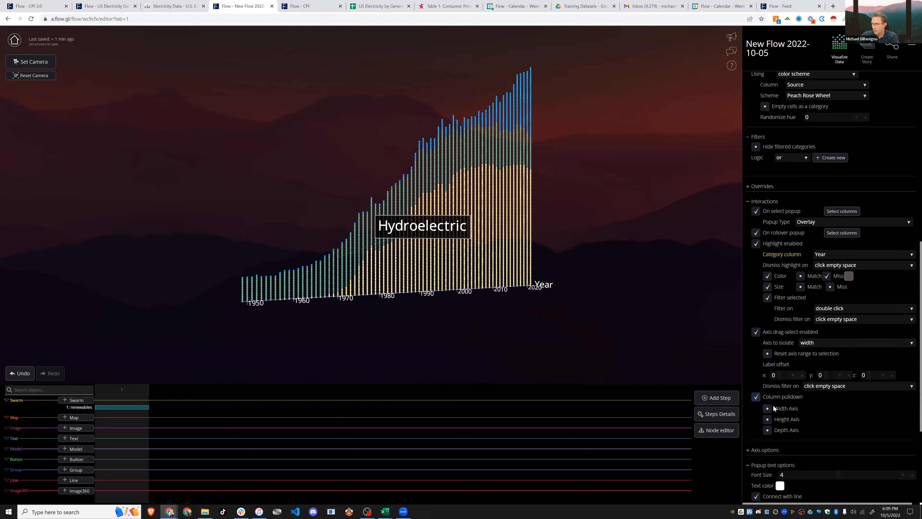
click(767, 419)
click(768, 420)
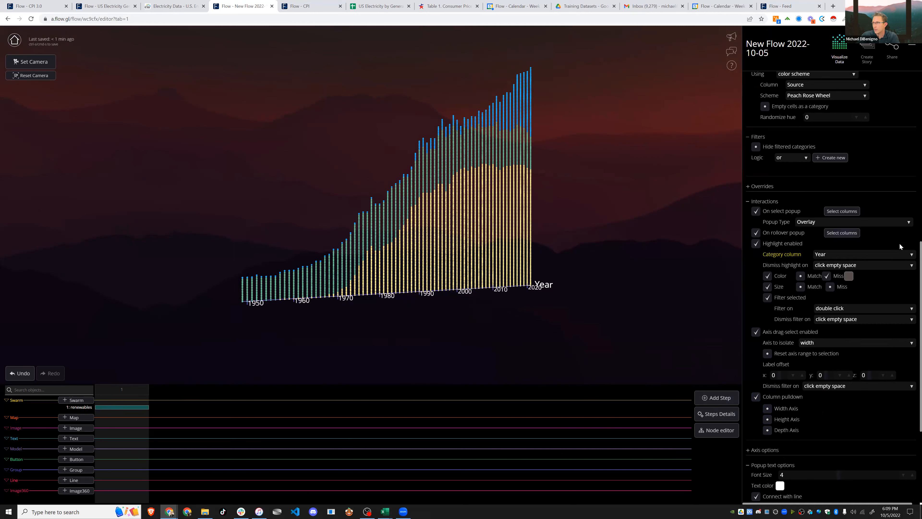
- Enable the chart's depth axis with Source as its column and view the separated sources in 3D
scroll(766, 185, up, 6)
click(756, 183)
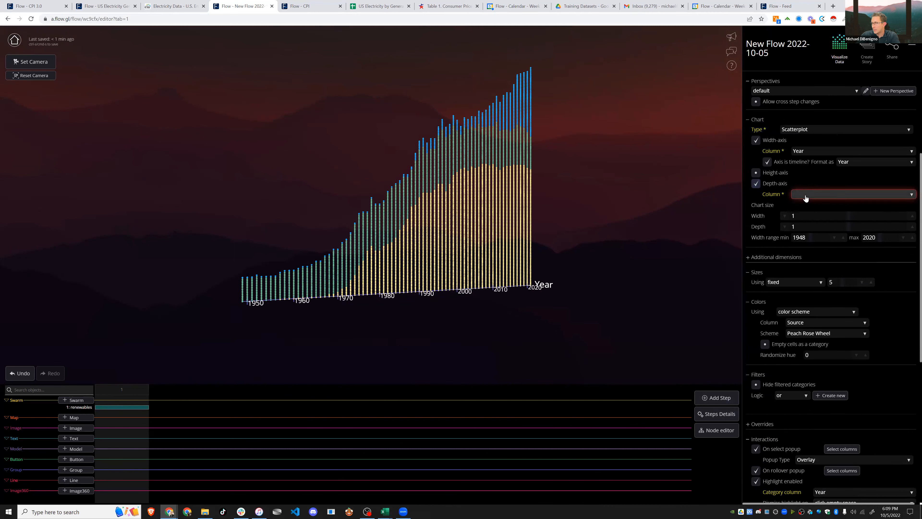
click(805, 196)
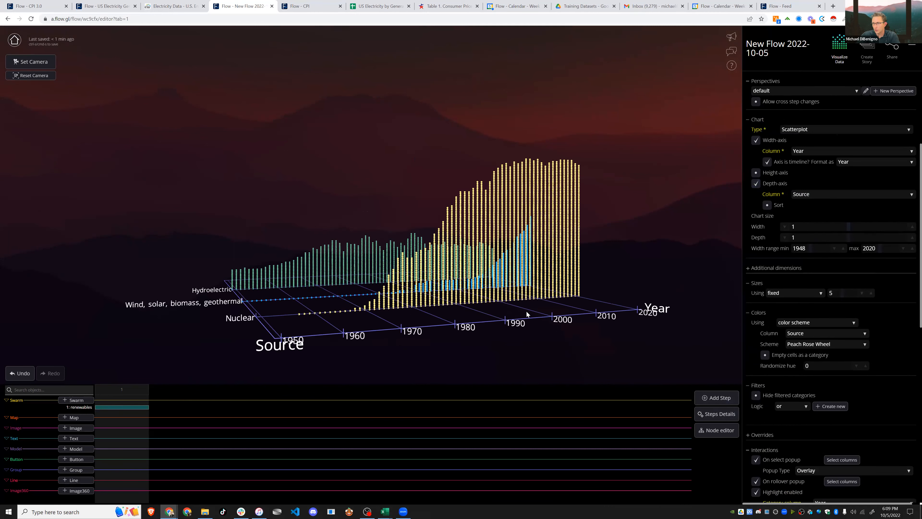
drag(439, 353, 428, 309)
mouse_move(496, 247)
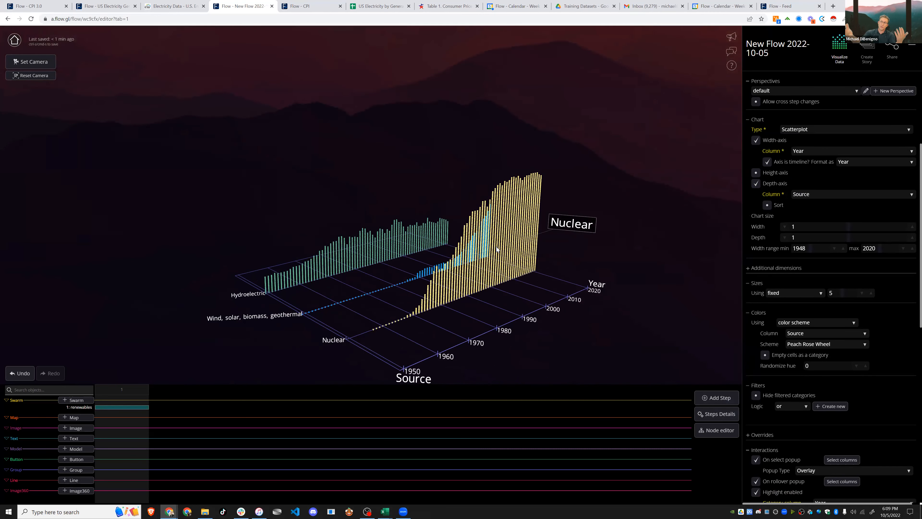
drag(416, 328, 473, 309)
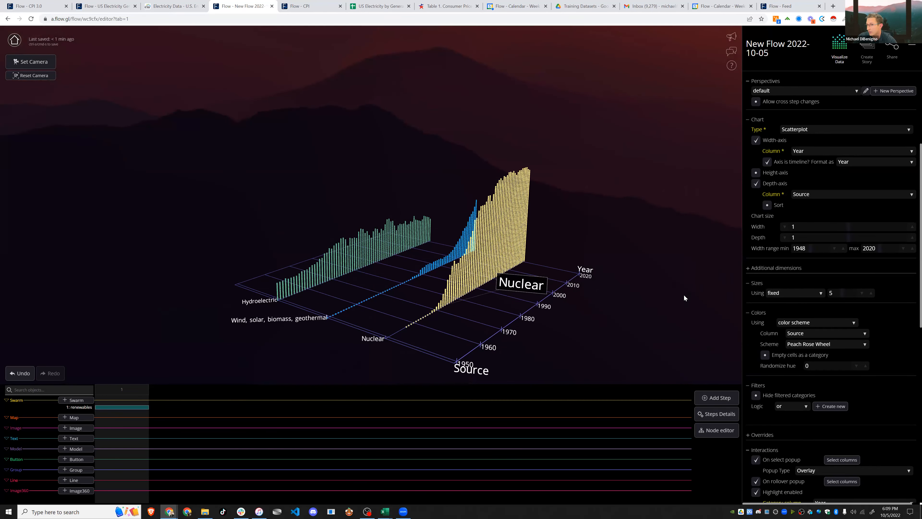
drag(530, 327, 597, 334)
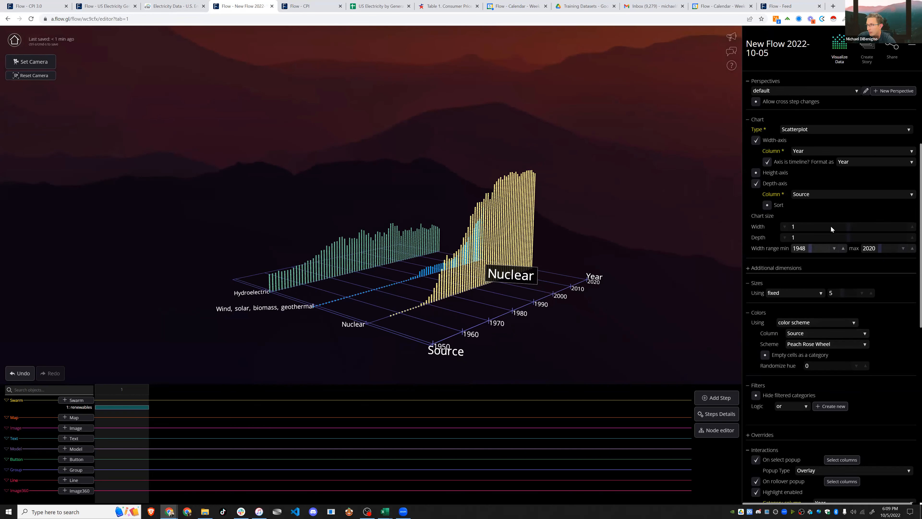
drag(512, 329, 510, 329)
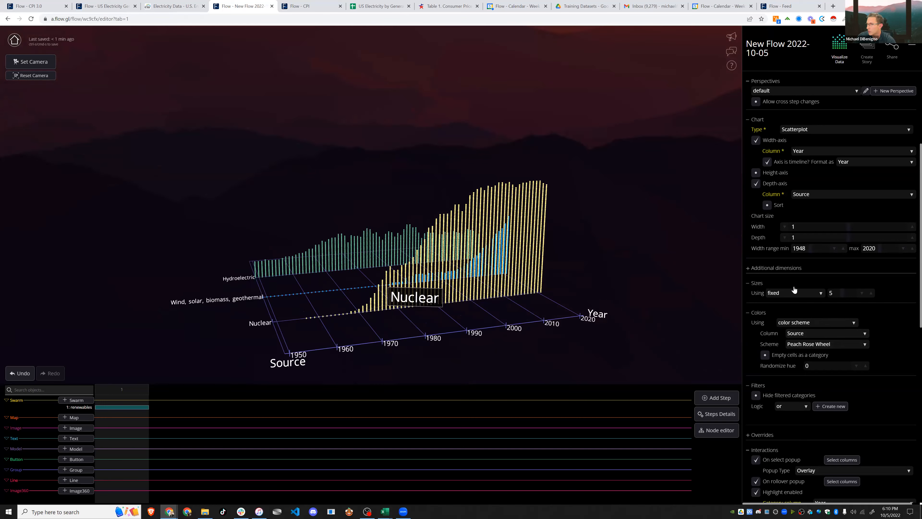
- Enable the column pulldown for the depth axis and add Source and Order as its selectable columns
scroll(781, 406, down, 4)
scroll(784, 426, down, 4)
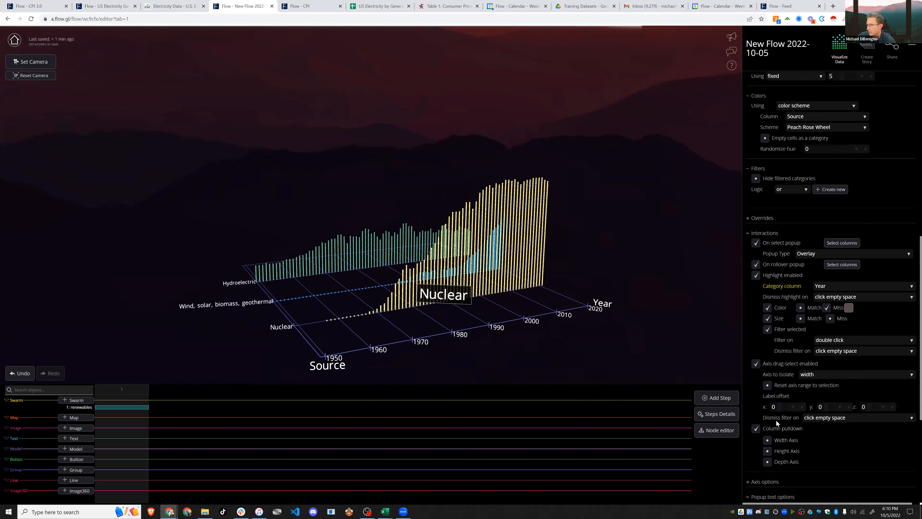
click(768, 391)
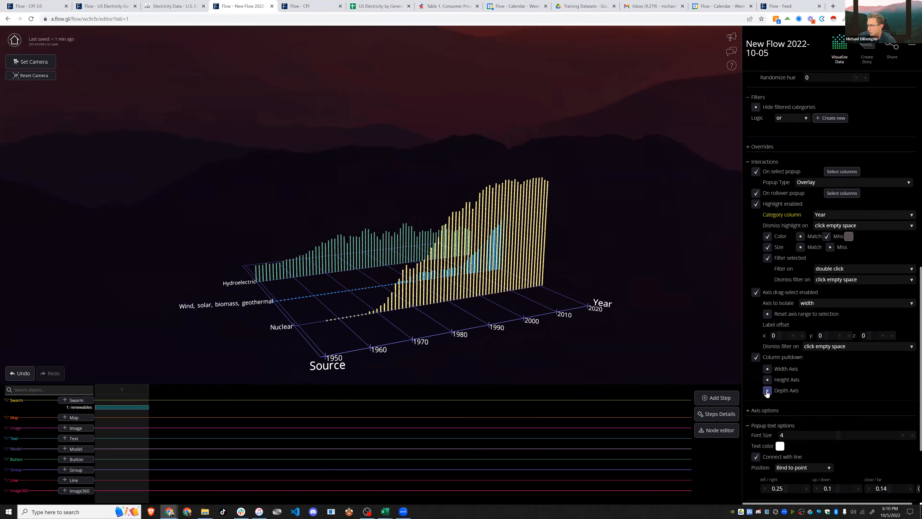
click(838, 393)
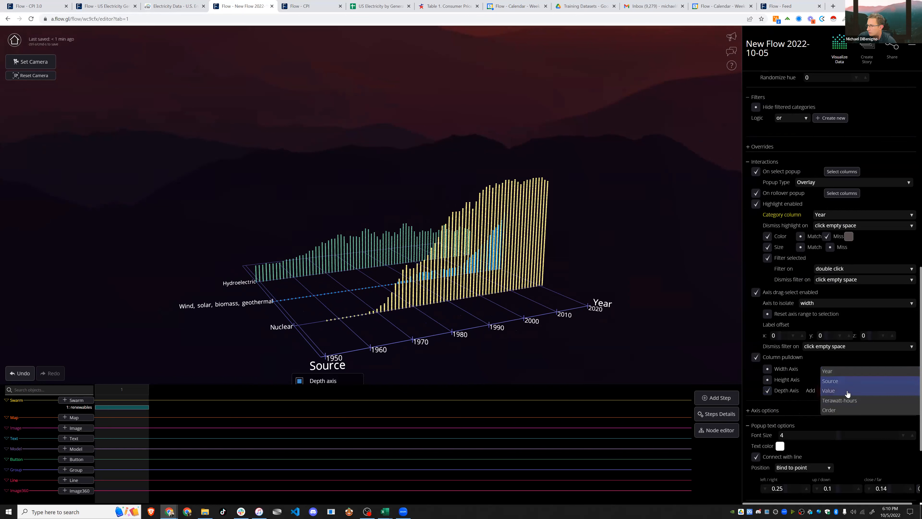
click(841, 382)
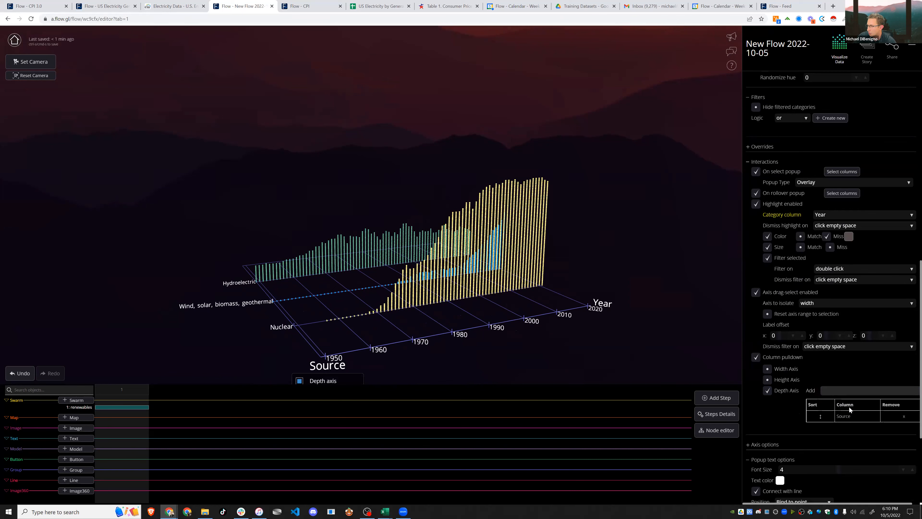
scroll(841, 364, down, 1)
click(846, 354)
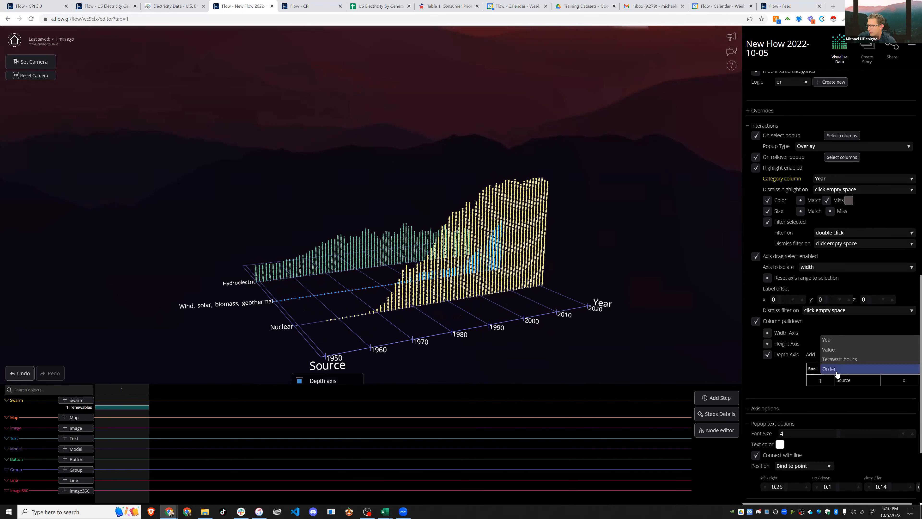
click(822, 369)
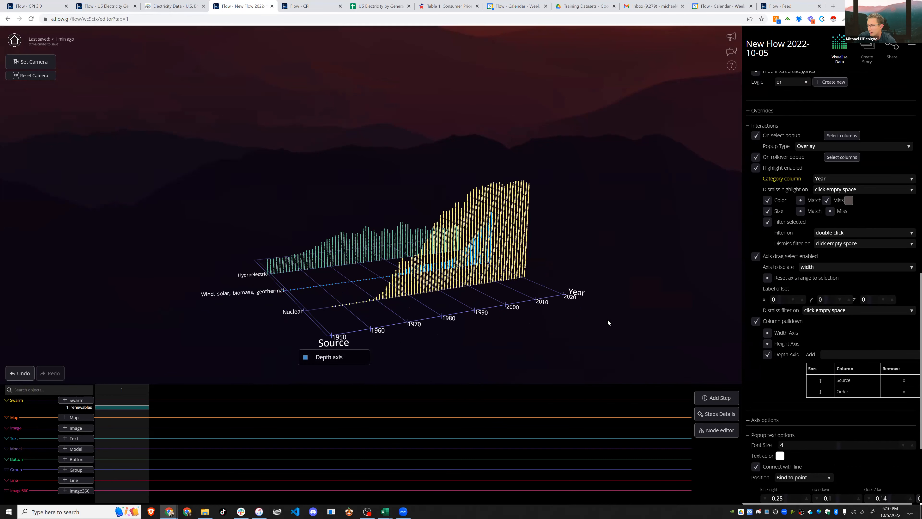
- Test the depth axis pulldown on the chart by switching between Order and Source, ending on Source
click(336, 359)
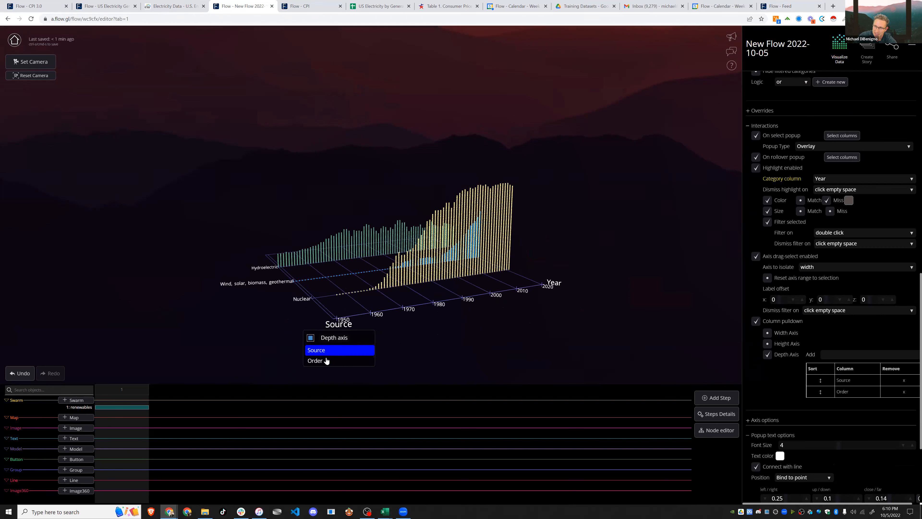
click(326, 361)
click(334, 339)
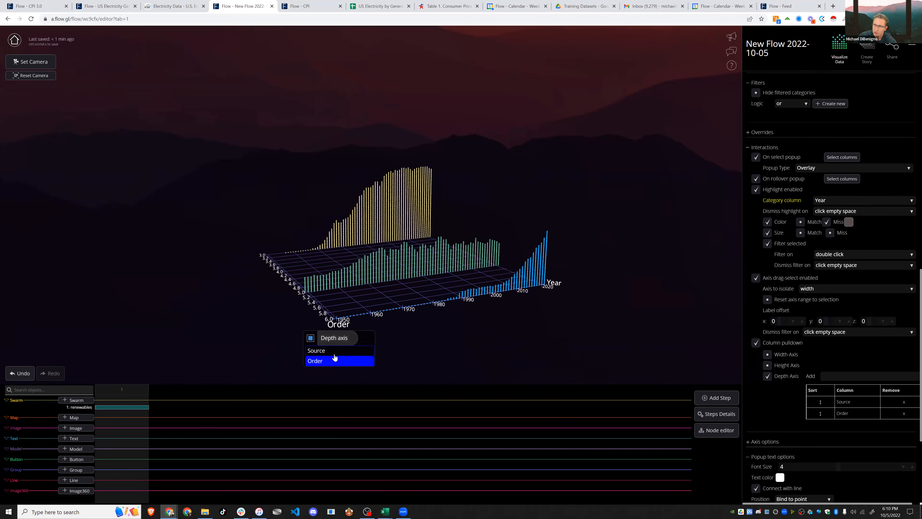
click(334, 350)
click(334, 338)
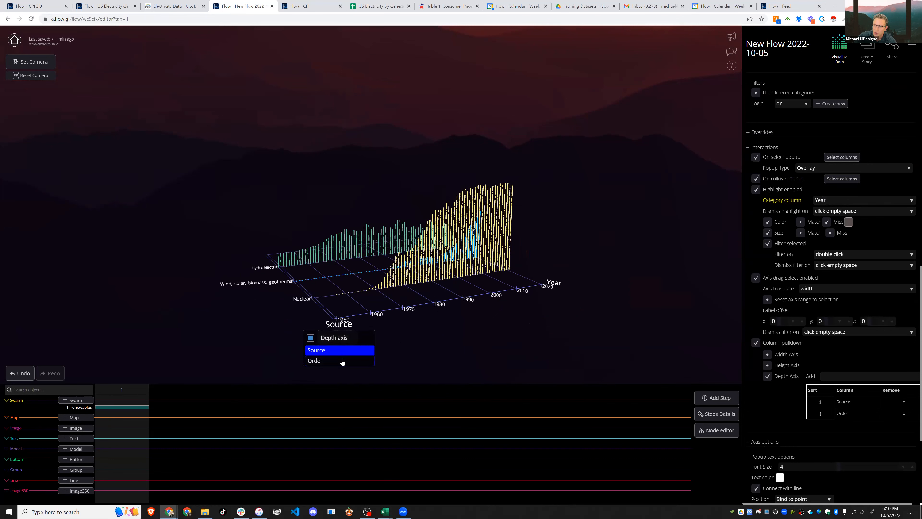
click(354, 337)
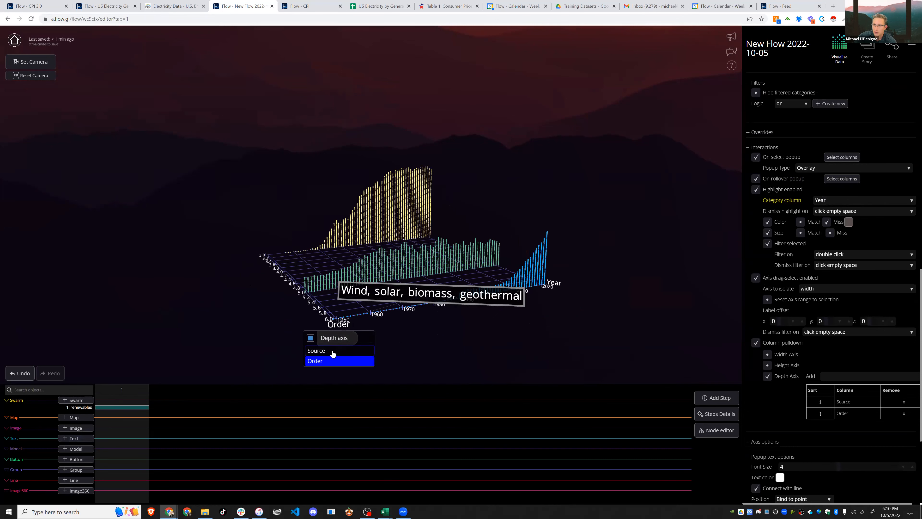
click(332, 357)
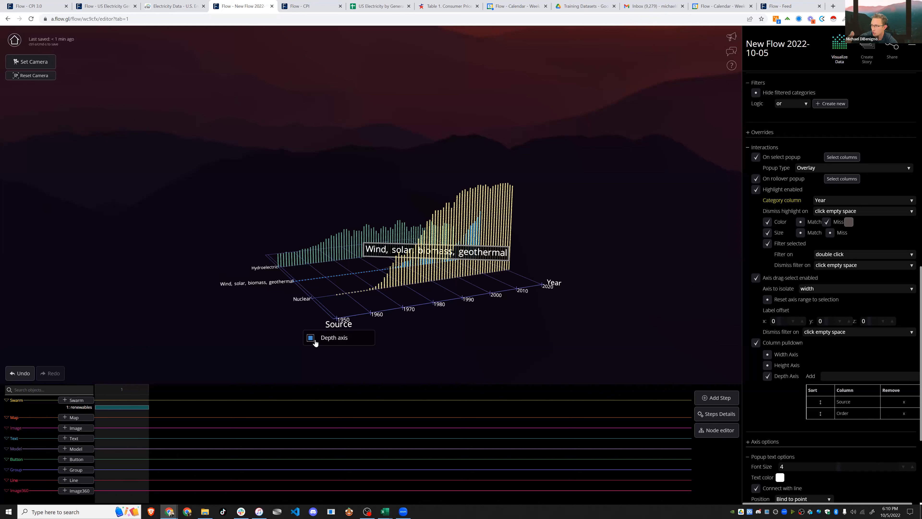
- Turn off the column pulldown interaction and the chart's depth axis
click(755, 343)
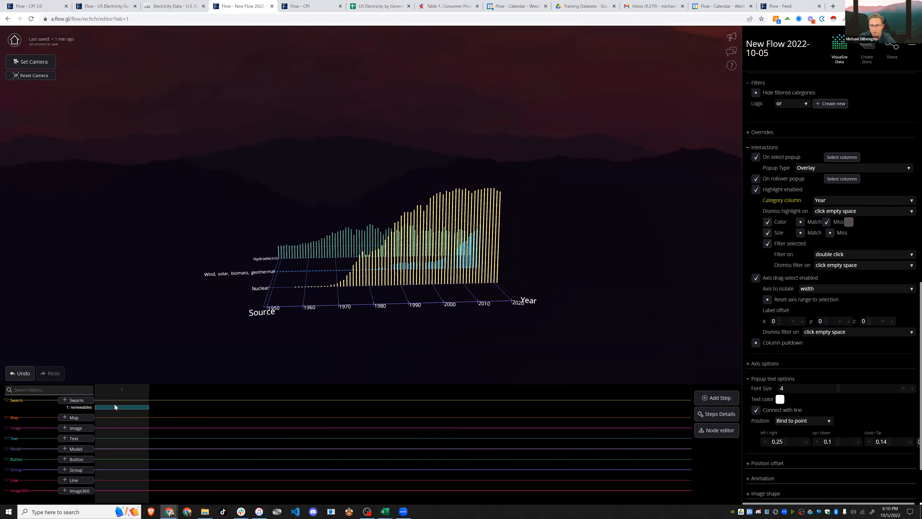
scroll(780, 285, up, 5)
scroll(784, 345, down, 5)
scroll(785, 312, up, 11)
click(756, 266)
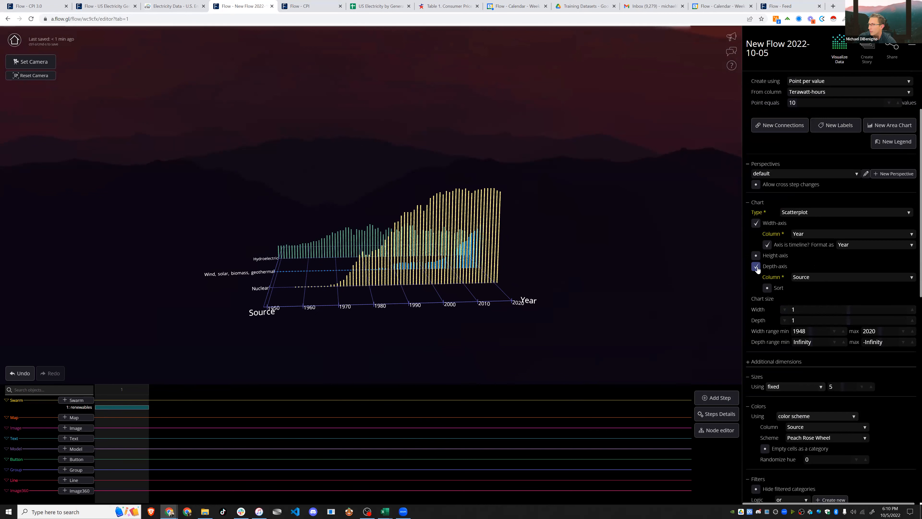
drag(488, 313, 454, 307)
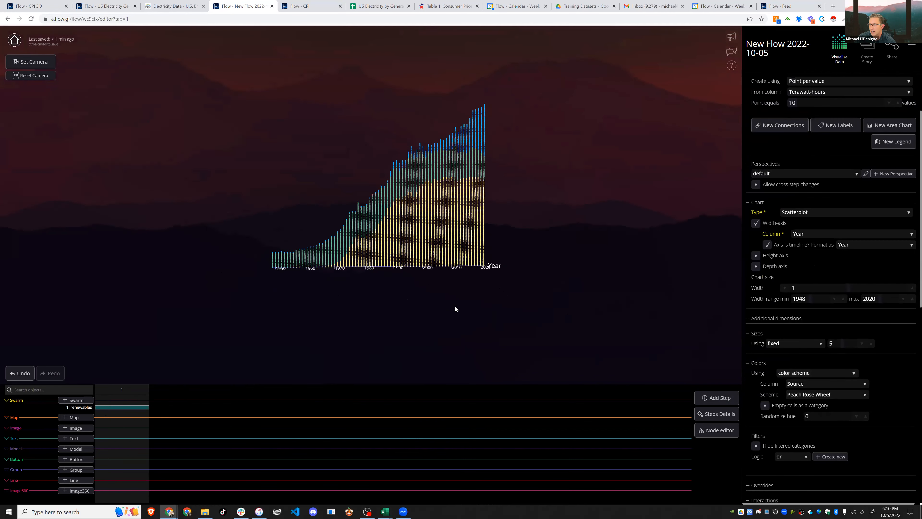
- Review the swarm's settings, test the year highlight on a Nuclear point in the late 2000s, and dismiss it
mouse_move(475, 255)
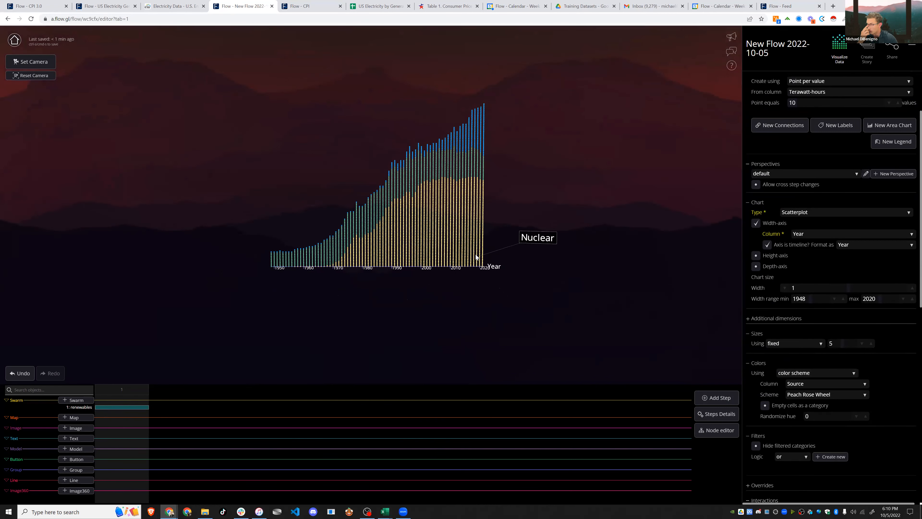
scroll(870, 429, down, 10)
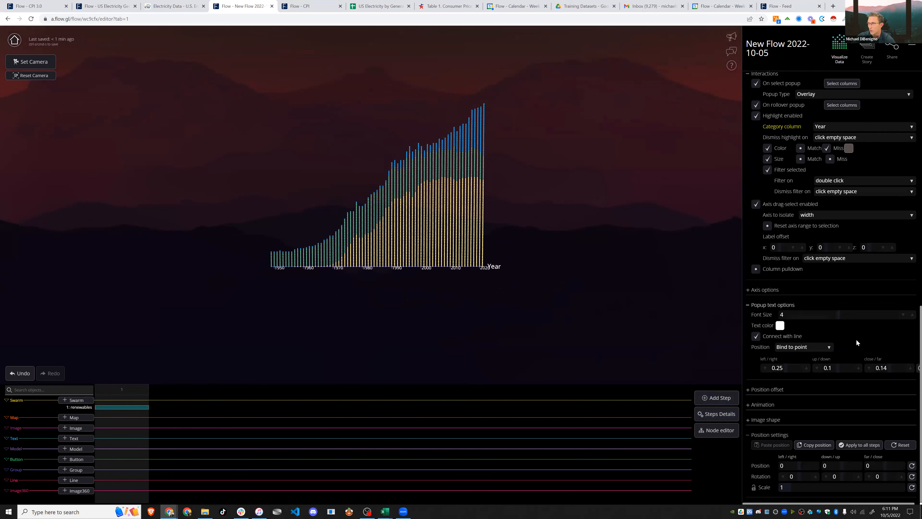
scroll(856, 345, up, 8)
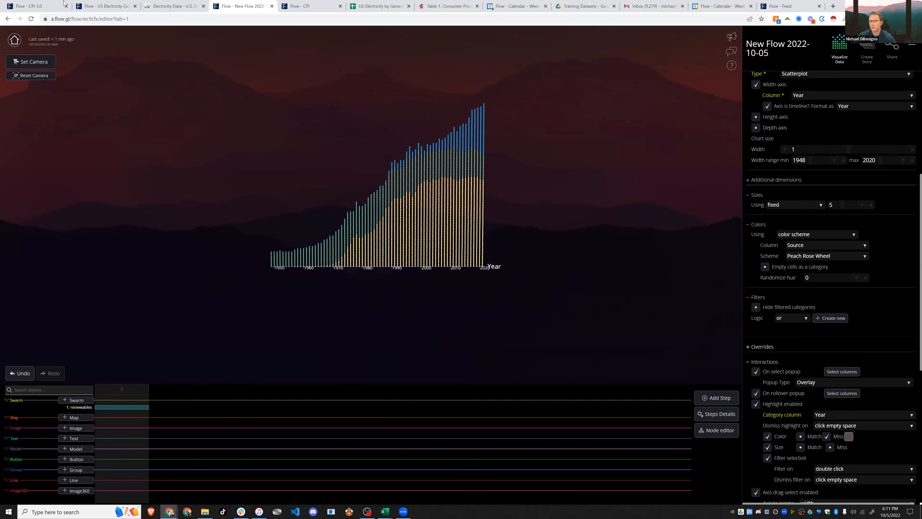
scroll(820, 342, up, 6)
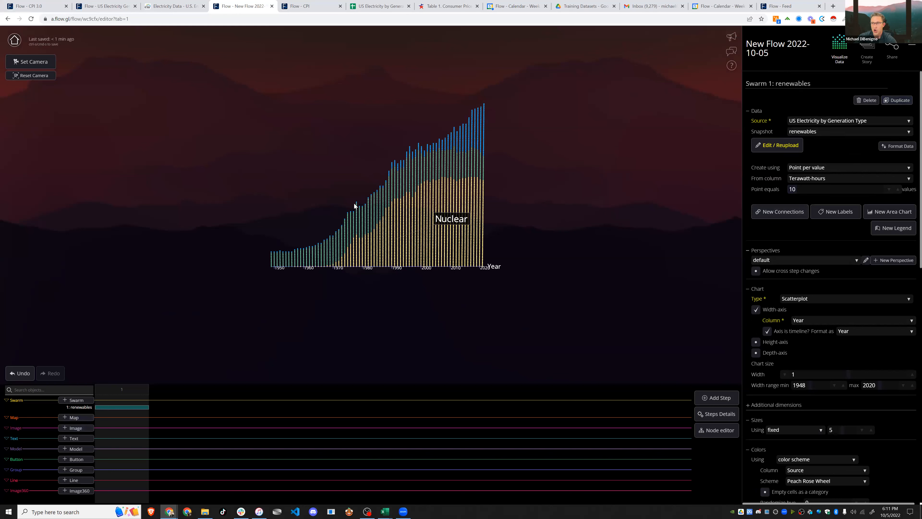
click(448, 194)
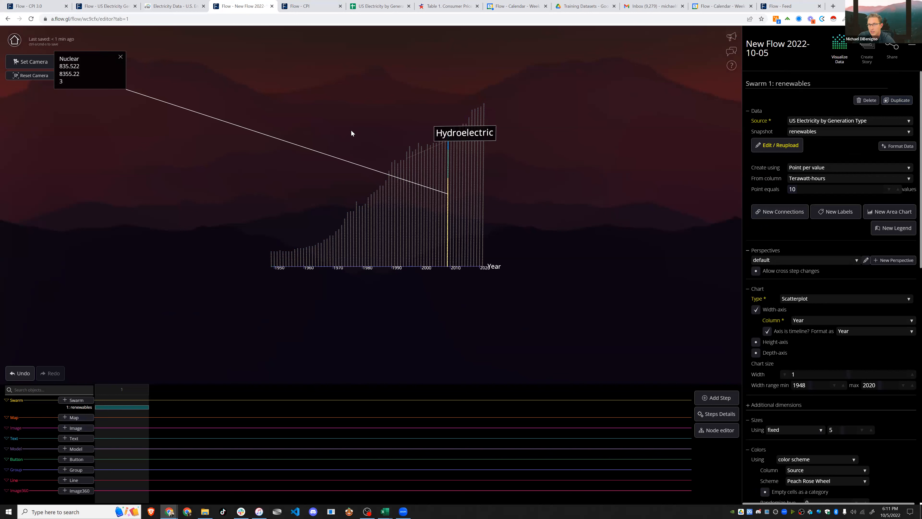
click(351, 131)
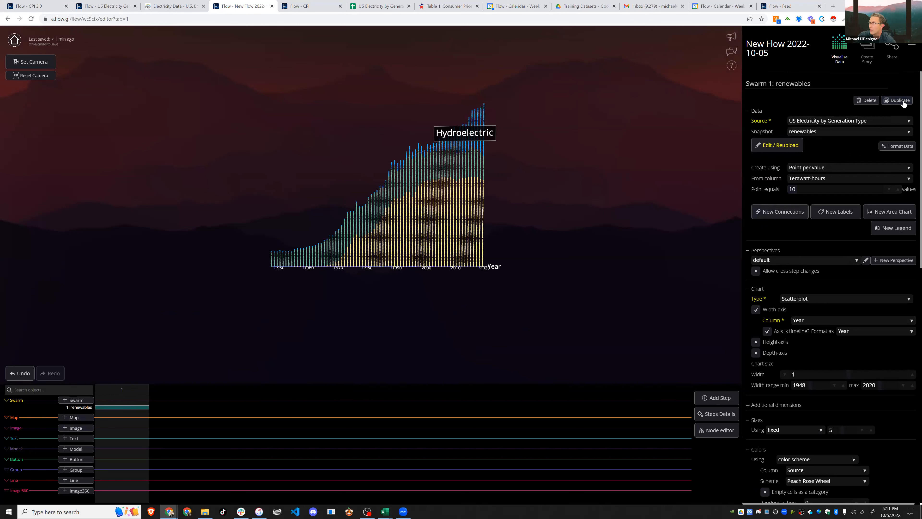
- Duplicate the renewables swarm and set the copy's snapshot to non-renewables
click(896, 100)
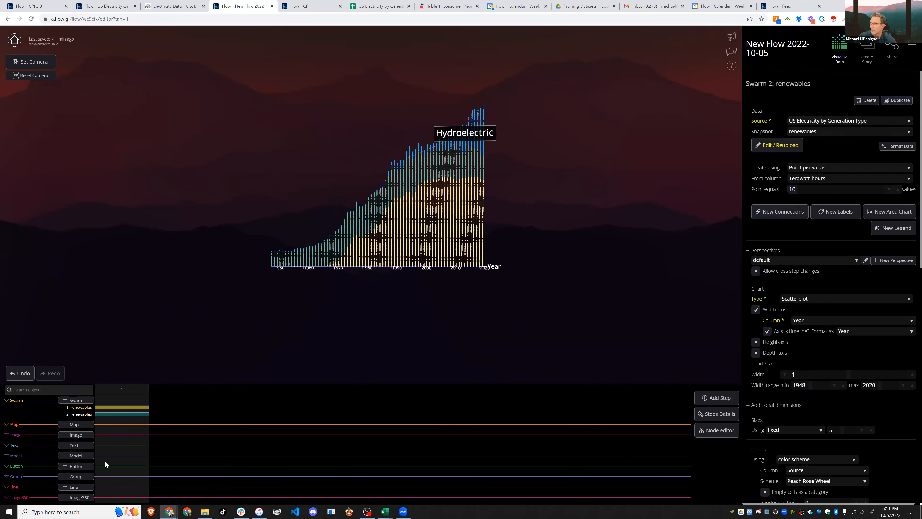
click(820, 132)
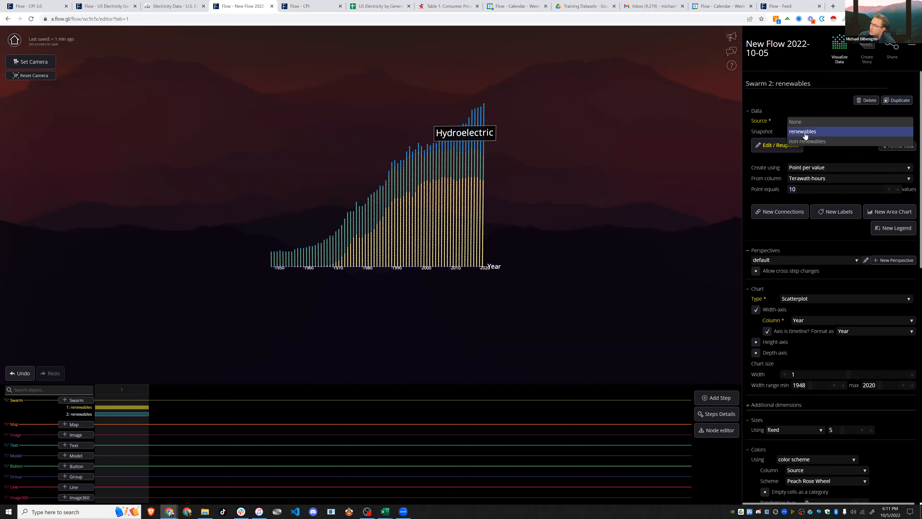
click(826, 141)
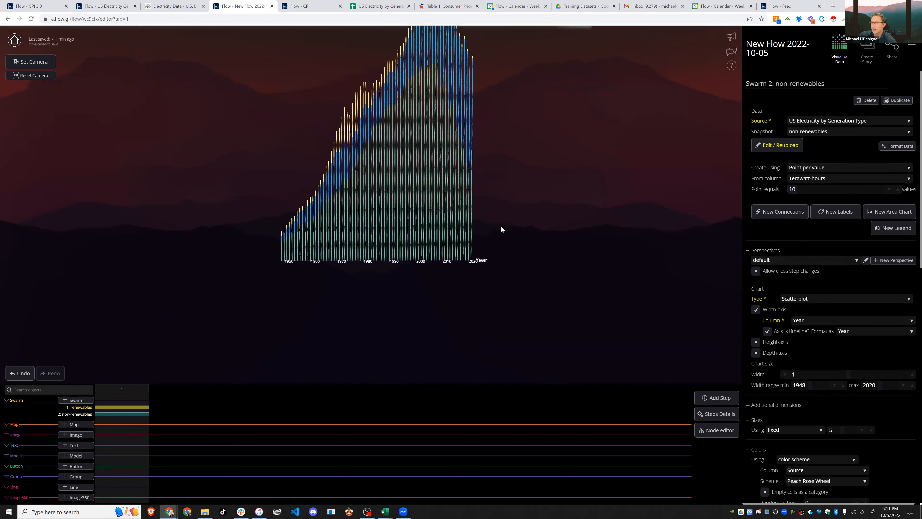
- Set the non-renewables swarm's color scheme to asdf and view the recolored chart from an angle
scroll(861, 446, down, 4)
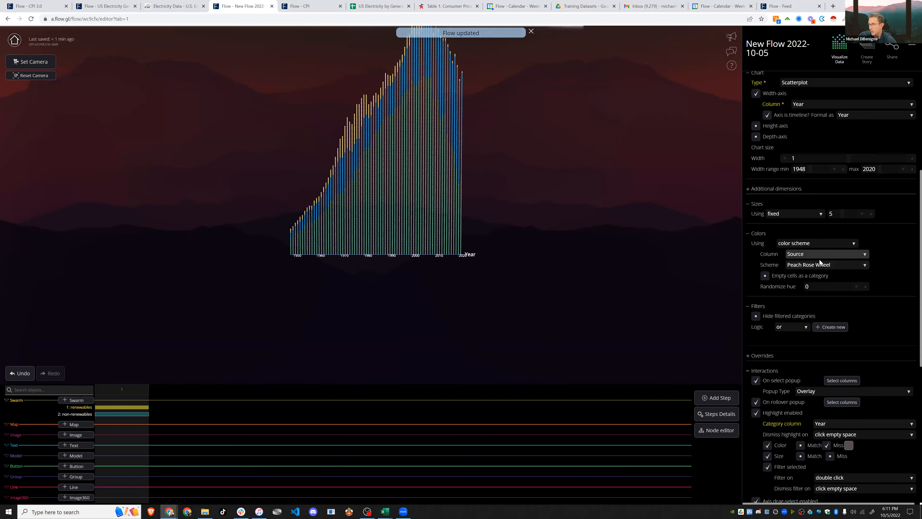
click(815, 265)
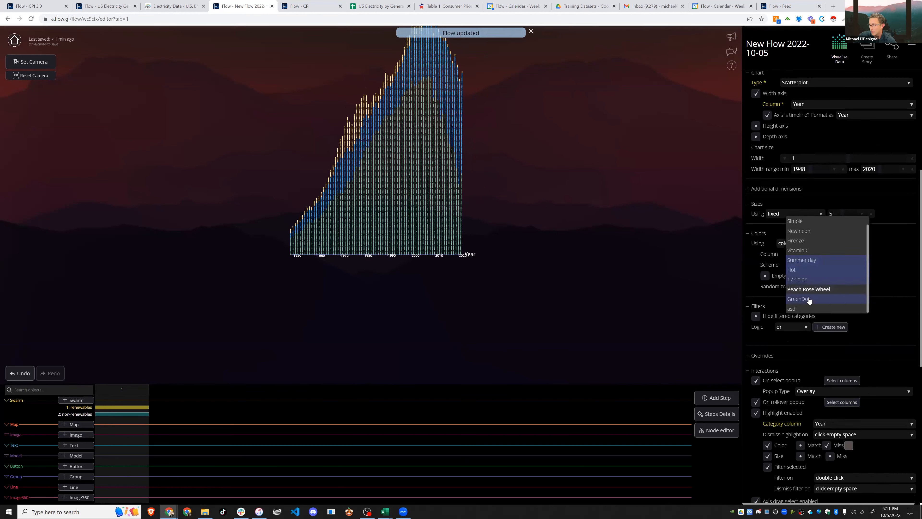
click(787, 308)
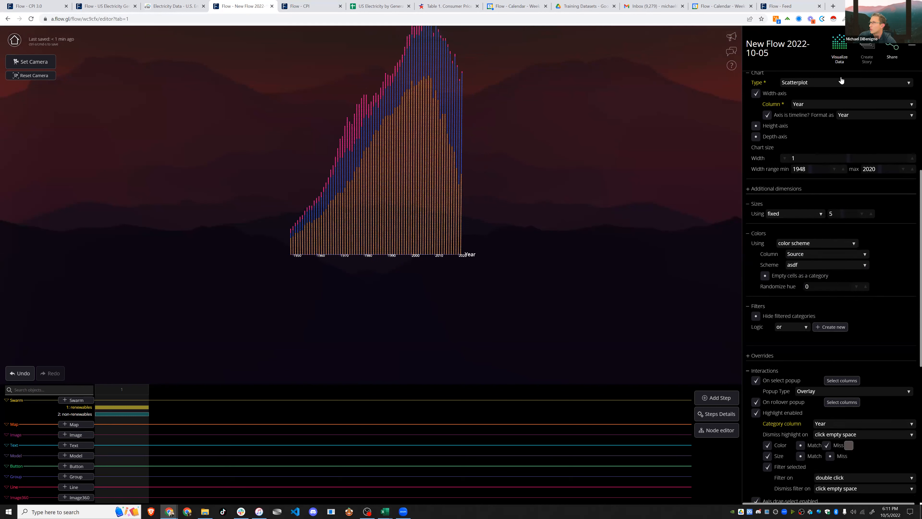
drag(535, 152, 500, 258)
drag(672, 254, 482, 247)
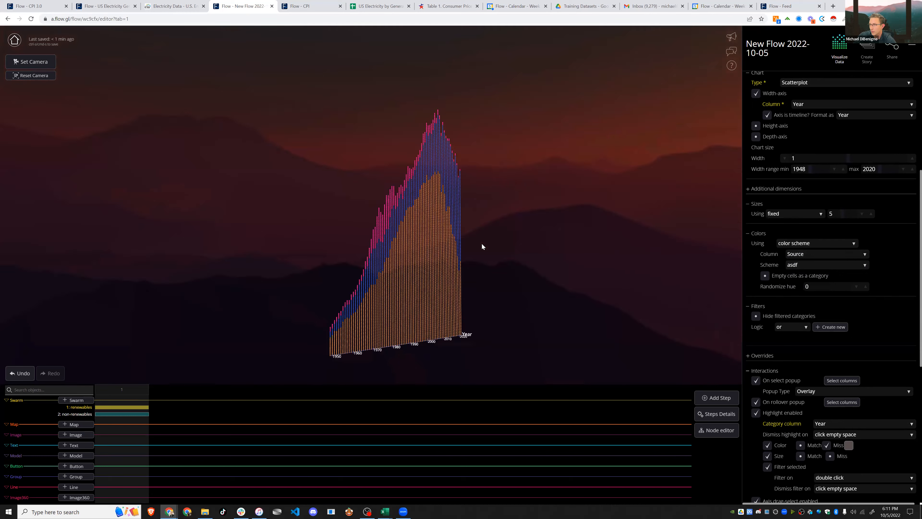
- Set the non-renewables swarm's stack alignment to bottom in its additional dimensions
scroll(878, 309, down, 3)
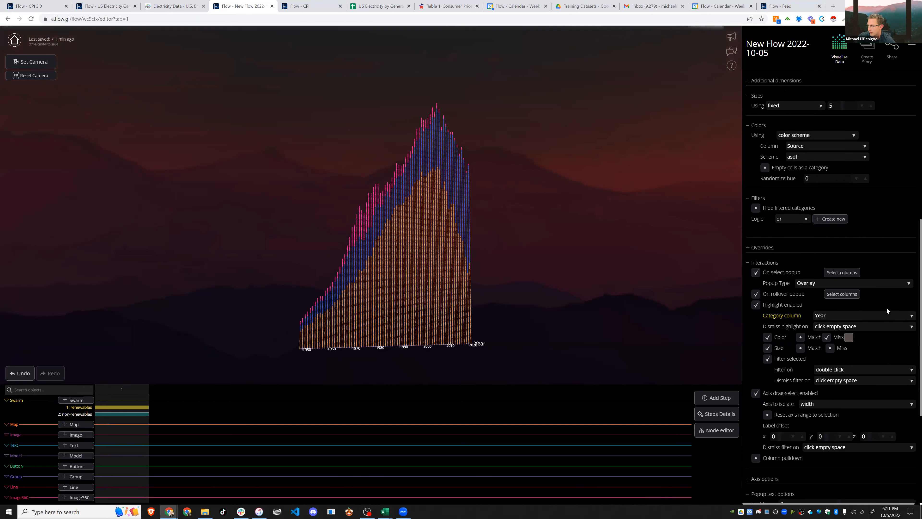
scroll(823, 269, down, 5)
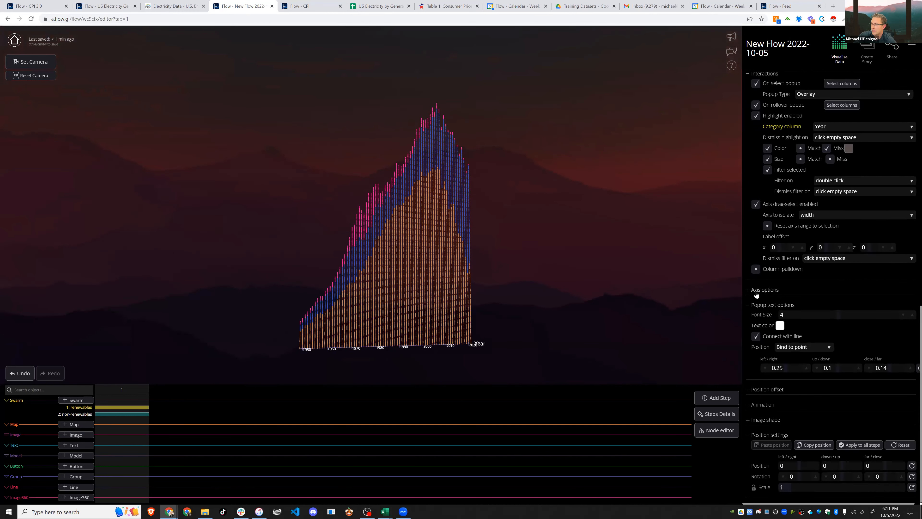
scroll(783, 295, up, 9)
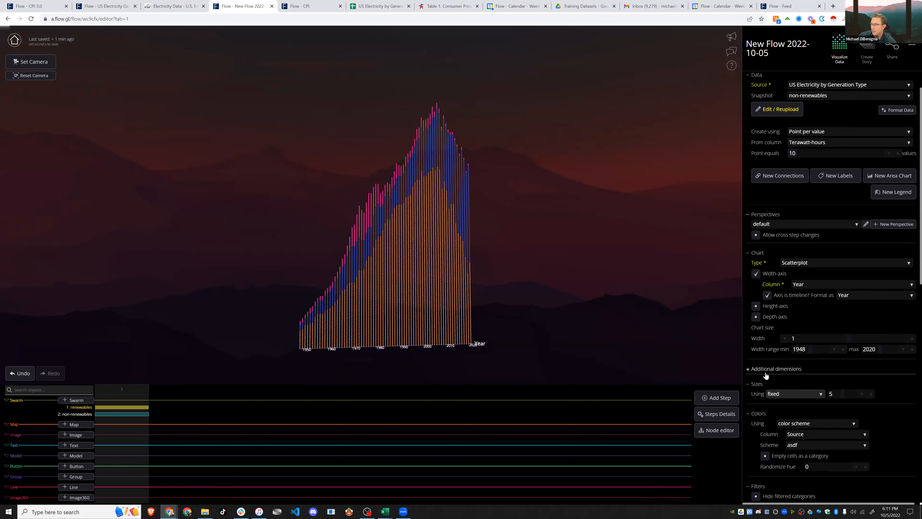
scroll(849, 337, down, 6)
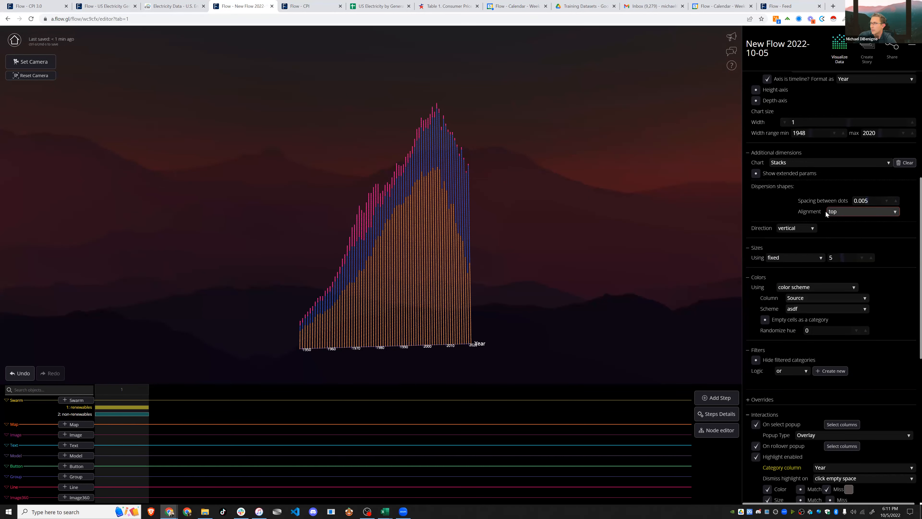
click(839, 216)
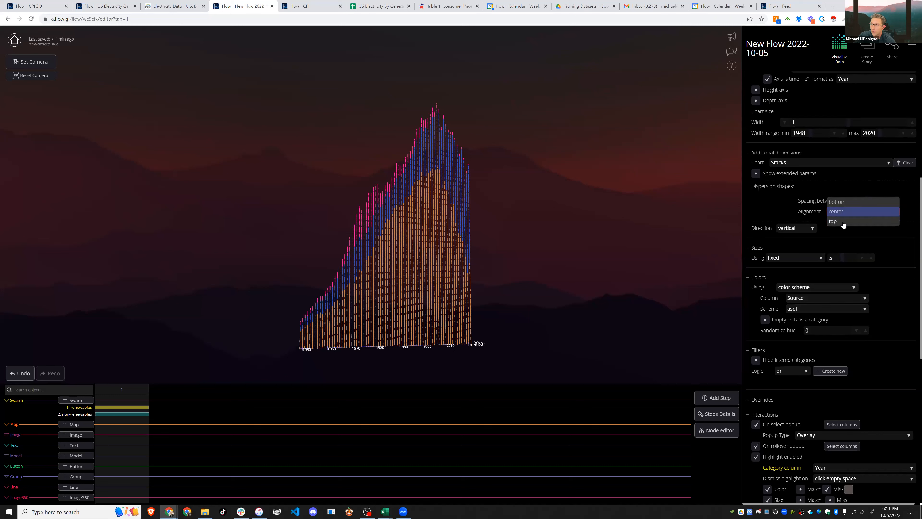
click(839, 203)
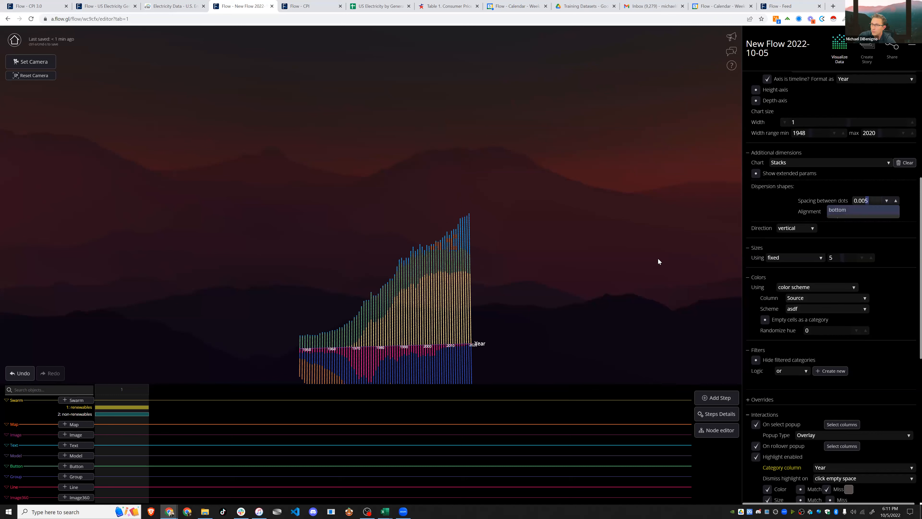
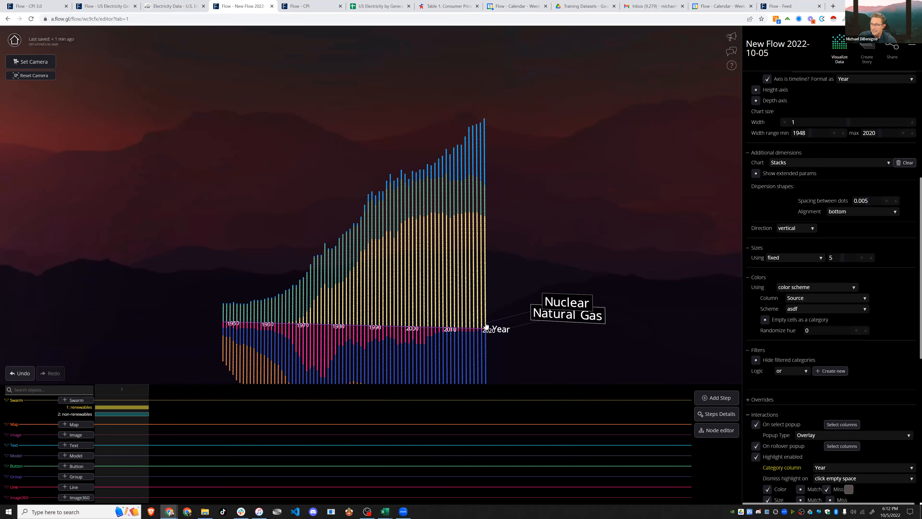
- Review the swarm's stack settings, and switch to the US Electricity Generation by Source flow to inspect swarm 3, Sustainable, on step 2
scroll(868, 361, down, 3)
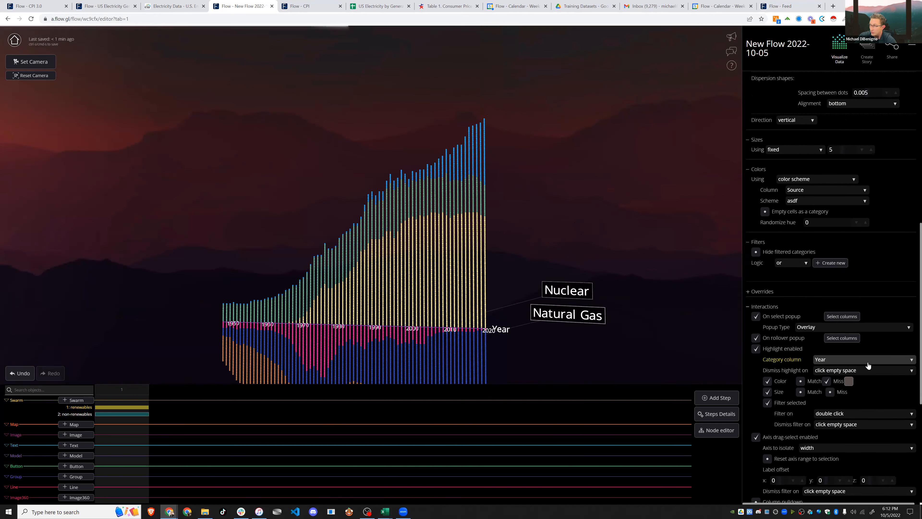
scroll(861, 367, up, 5)
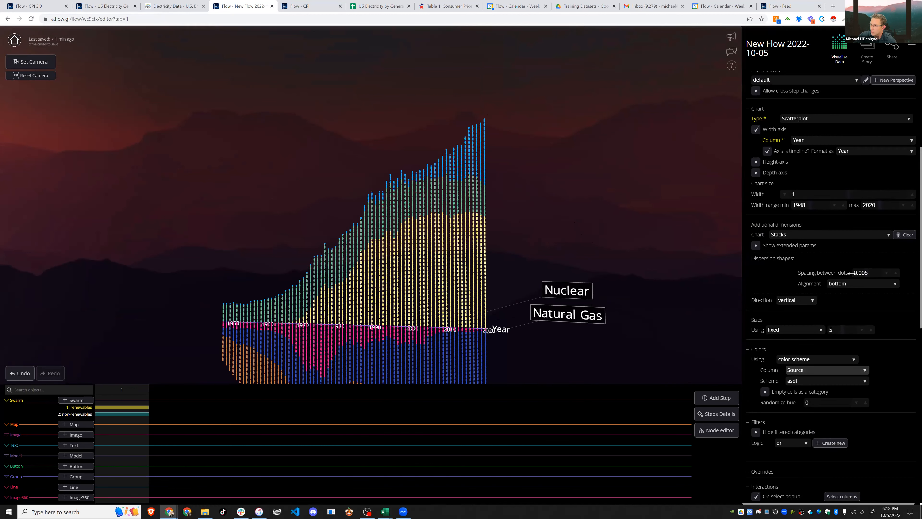
click(863, 273)
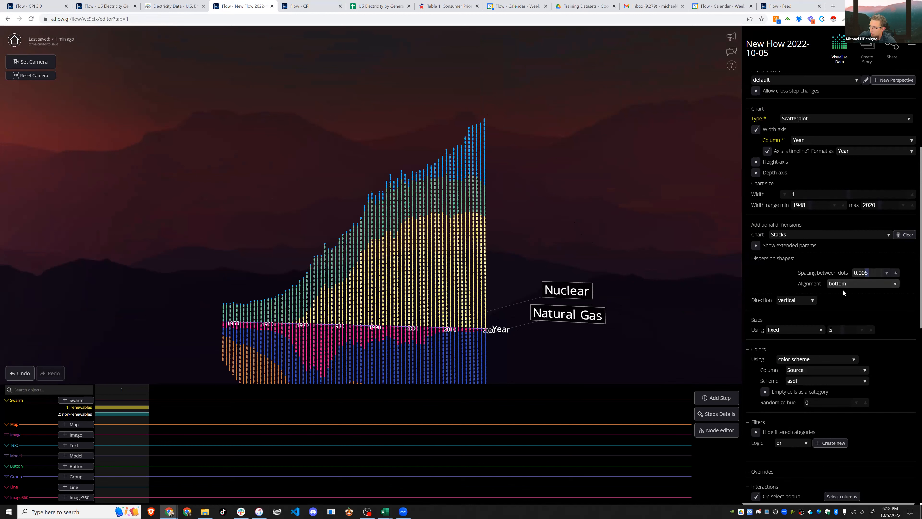
mouse_move(455, 264)
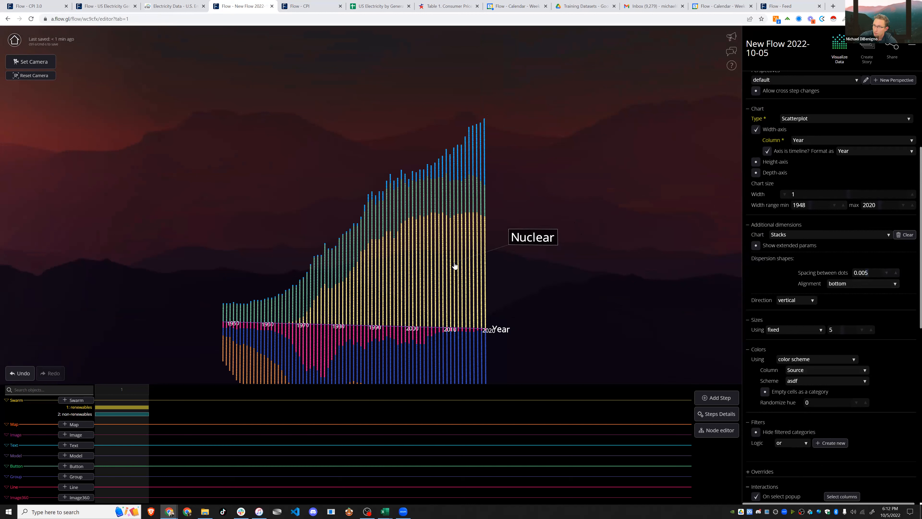
scroll(593, 282, down, 2)
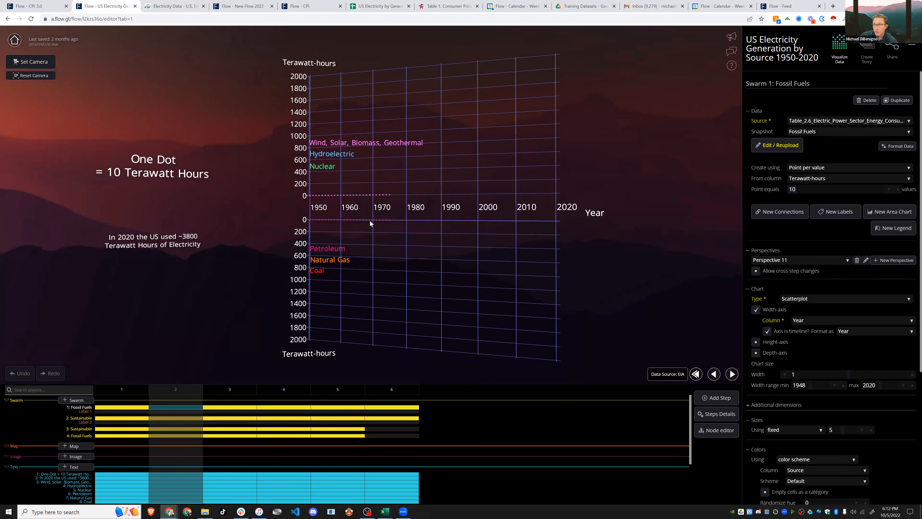
click(178, 432)
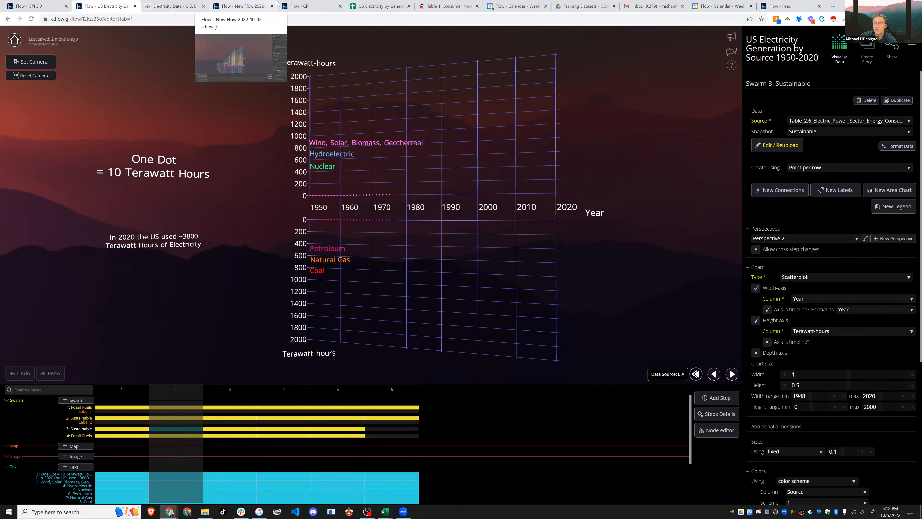
- Return to the new flow, duplicate the renewables swarm and enable the copy's height axis with the Terawatt-hours column
click(241, 7)
click(114, 407)
scroll(886, 227, up, 5)
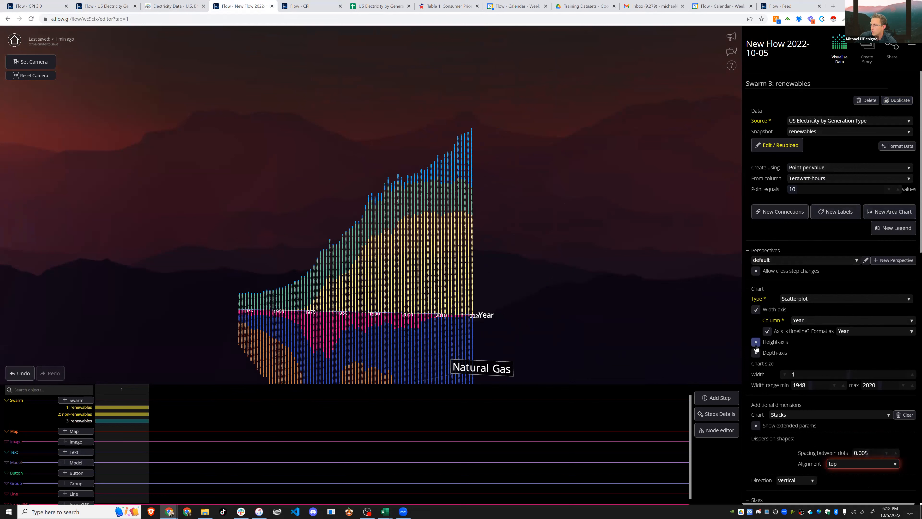
click(852, 348)
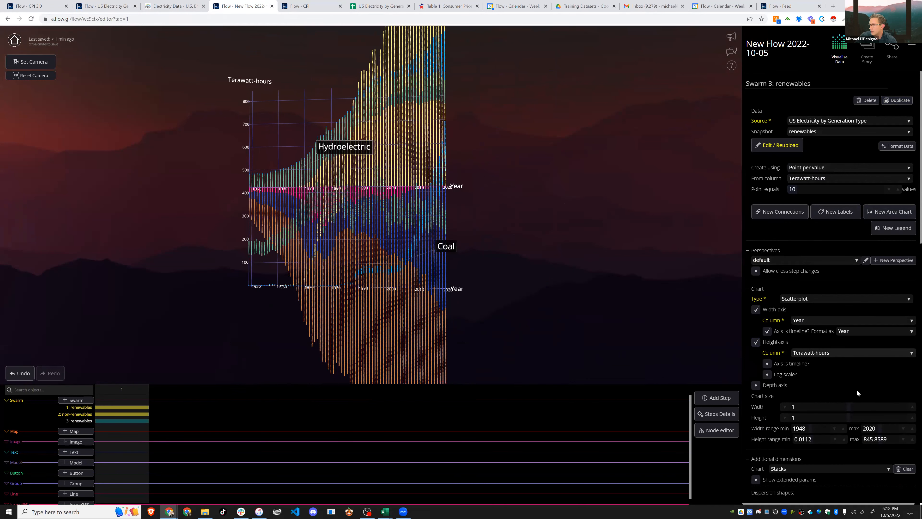
- Set the duplicated renewables swarm's down/up position to 0.5 and view the shifted grid from an angle
scroll(856, 389, down, 10)
scroll(845, 428, down, 5)
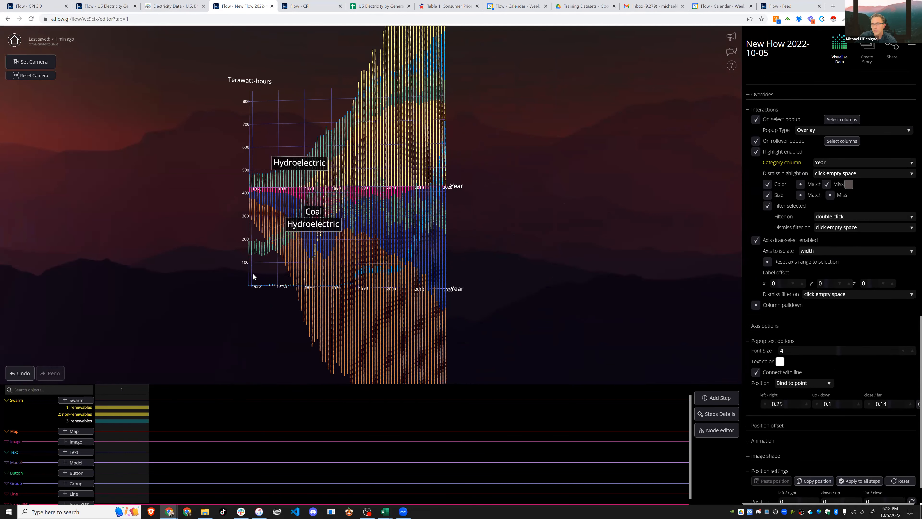
scroll(807, 287, up, 15)
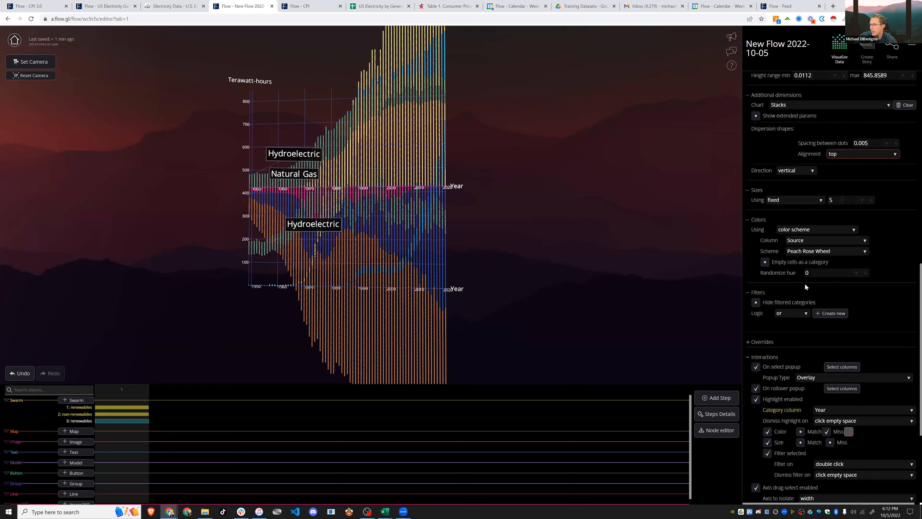
click(803, 417)
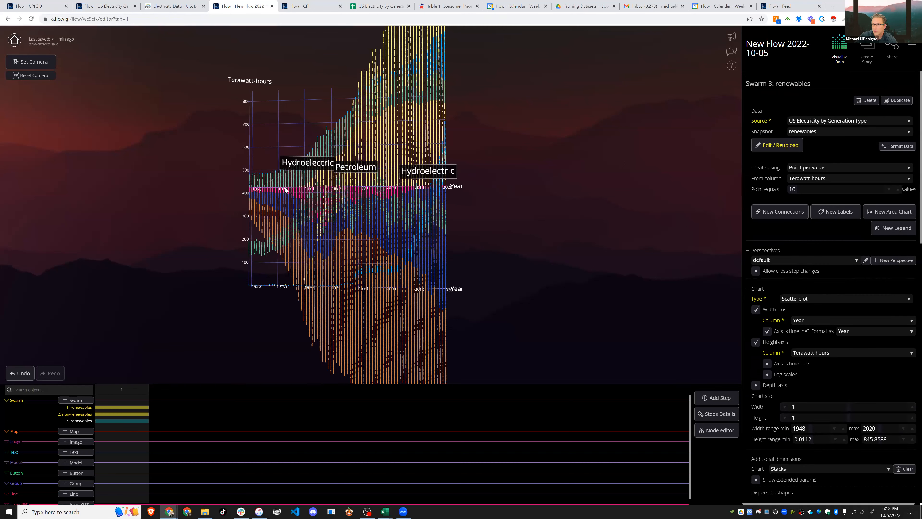
scroll(840, 356, down, 1)
scroll(839, 356, down, 10)
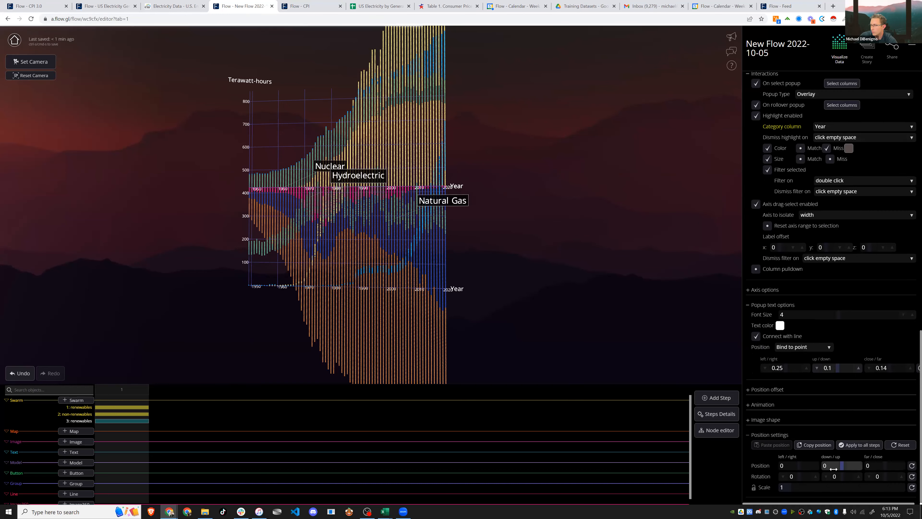
click(834, 466)
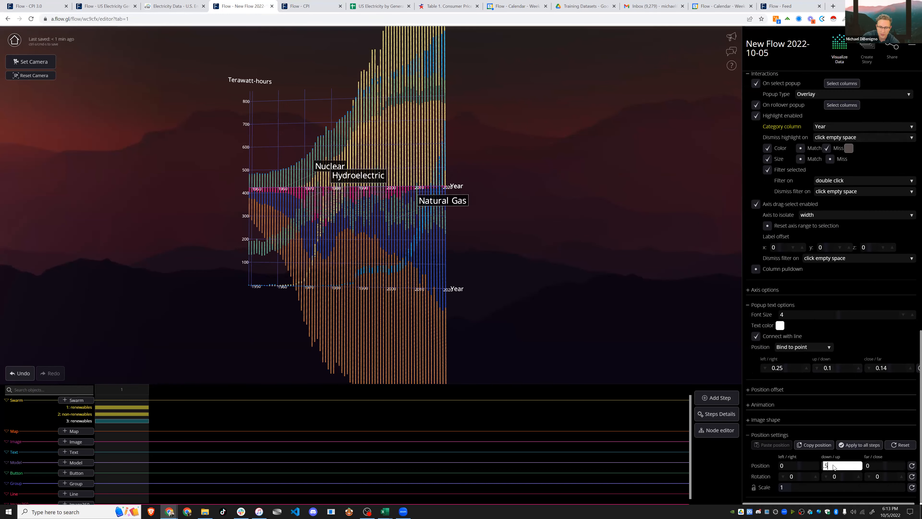
text(.5)
key(Return)
drag(595, 208, 563, 217)
- Set the duplicated renewables swarm's fixed point size to 0.001 so only its axis grid shows, and check the chart
scroll(799, 272, up, 5)
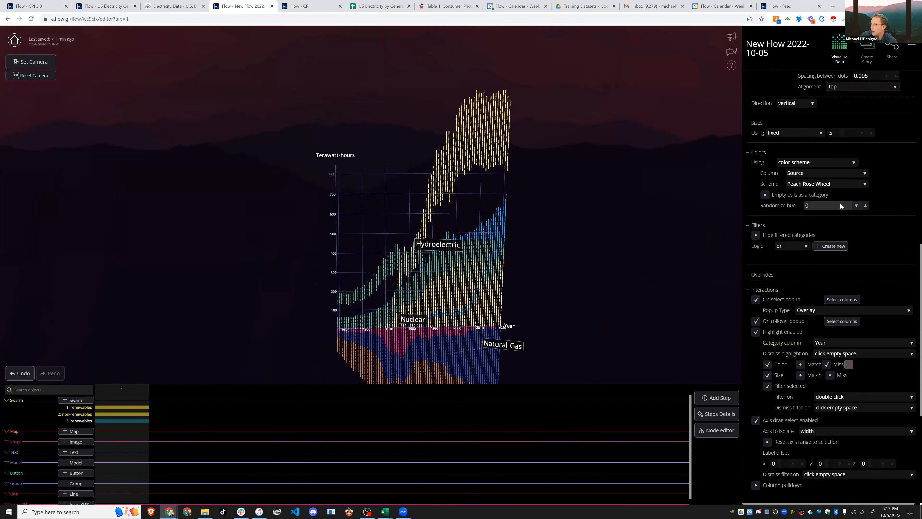
scroll(873, 254, up, 7)
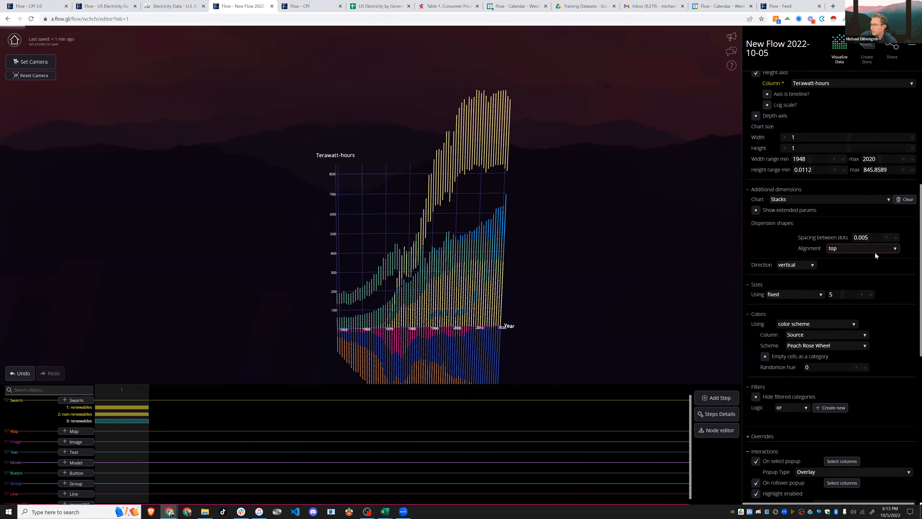
scroll(875, 382, down, 2)
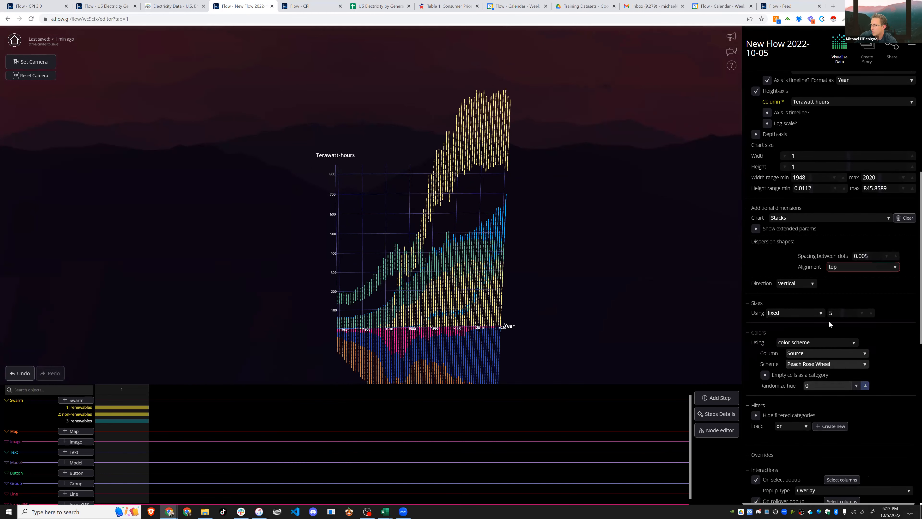
scroll(861, 339, down, 8)
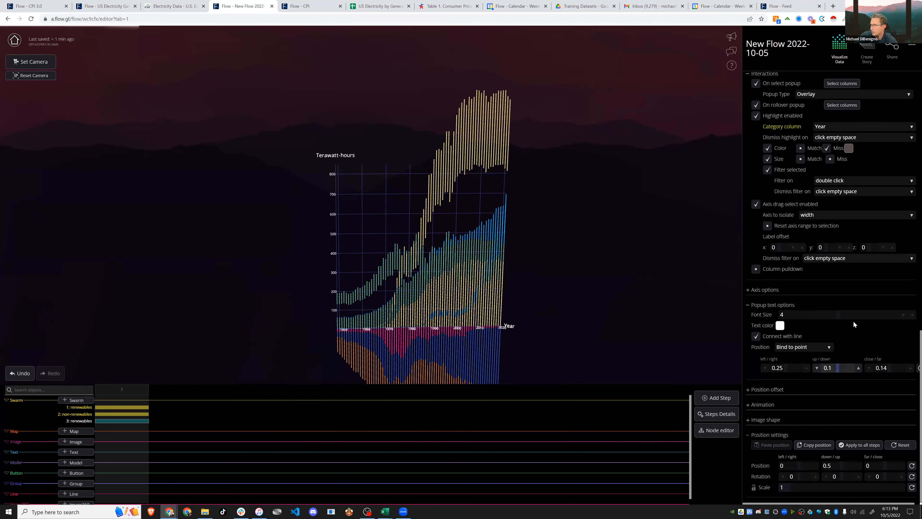
scroll(853, 321, up, 6)
scroll(859, 314, up, 1)
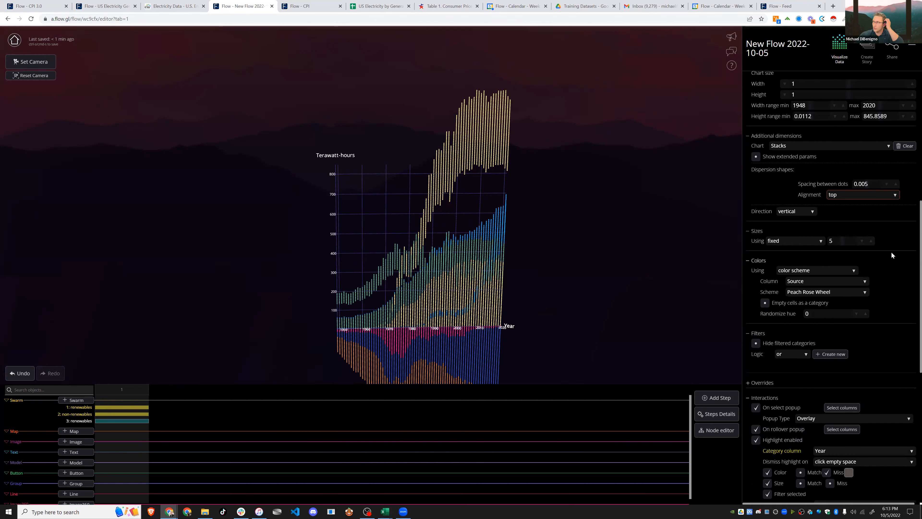
scroll(882, 262, up, 1)
scroll(869, 258, down, 1)
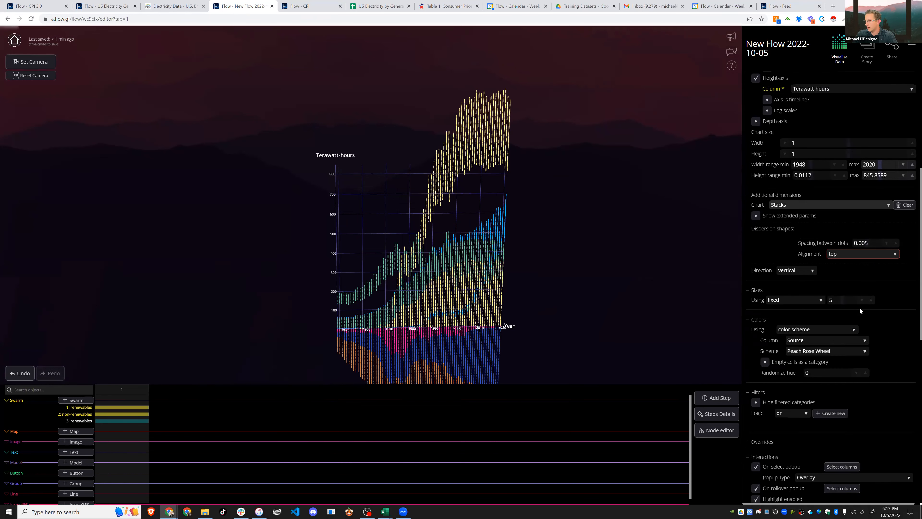
click(841, 276)
text(0.001)
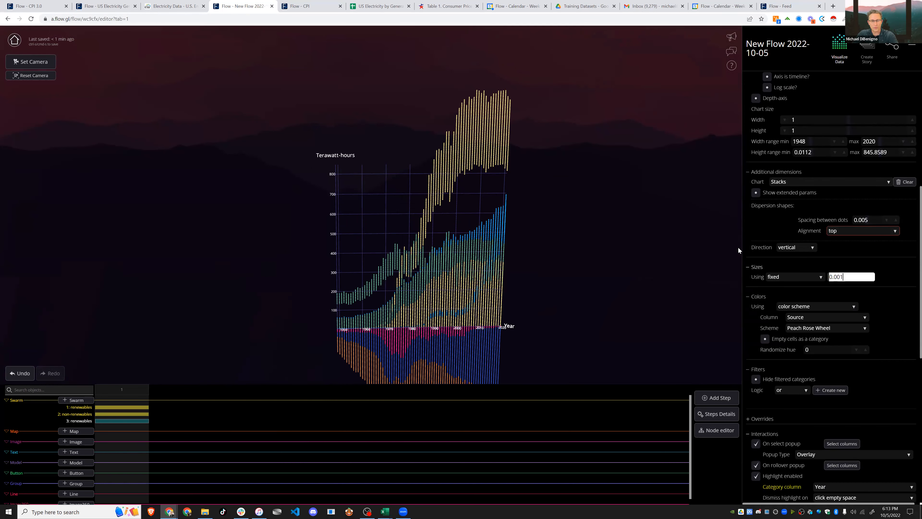
click(620, 277)
drag(503, 242, 341, 187)
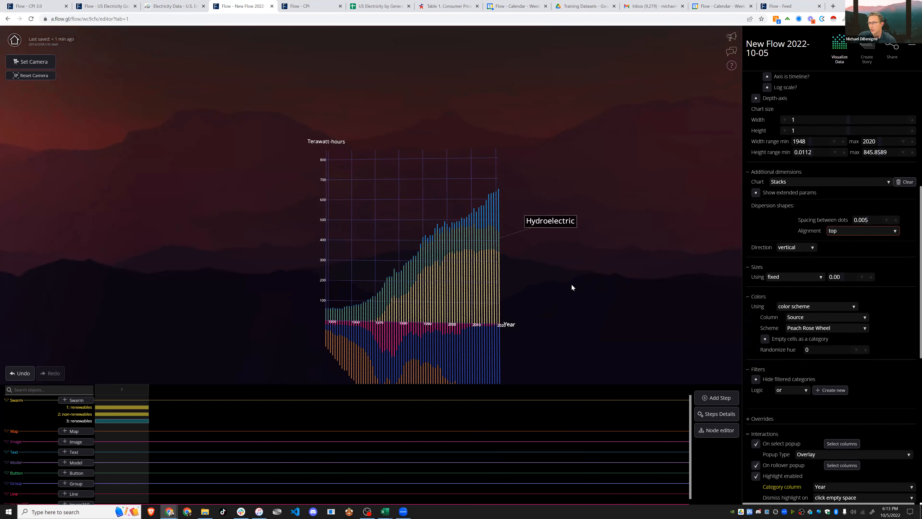
drag(571, 284, 548, 319)
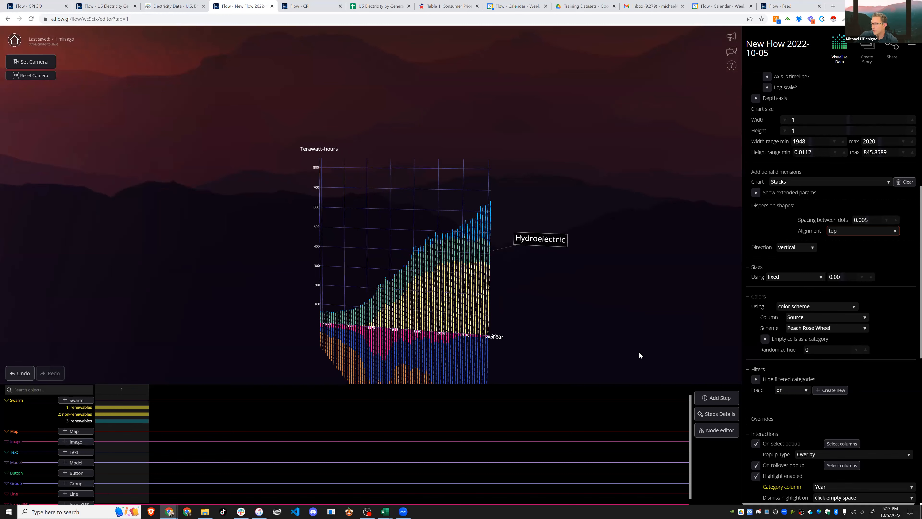
- Shift the duplicated renewables swarm's far/close position to -0.003 and inspect the chart
scroll(890, 438, down, 10)
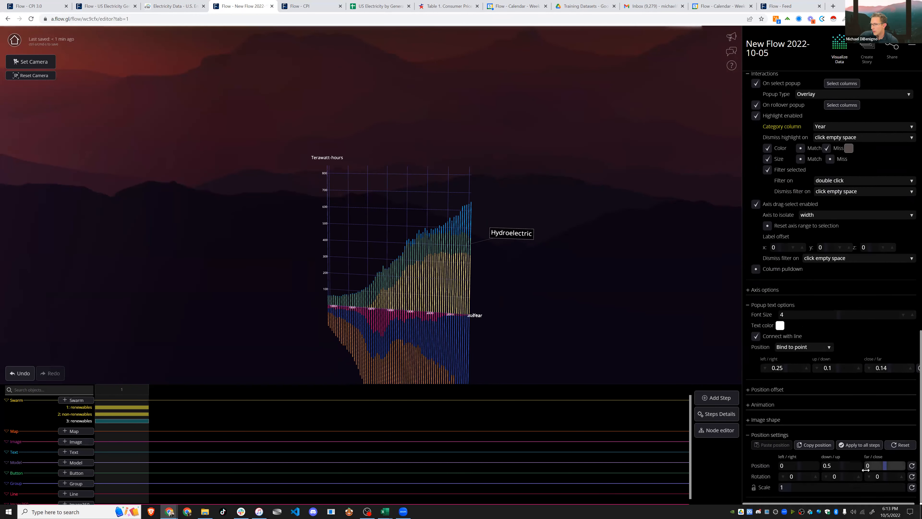
drag(880, 466, 859, 459)
drag(577, 348, 465, 202)
scroll(636, 326, up, 4)
scroll(581, 298, down, 2)
drag(583, 247, 546, 283)
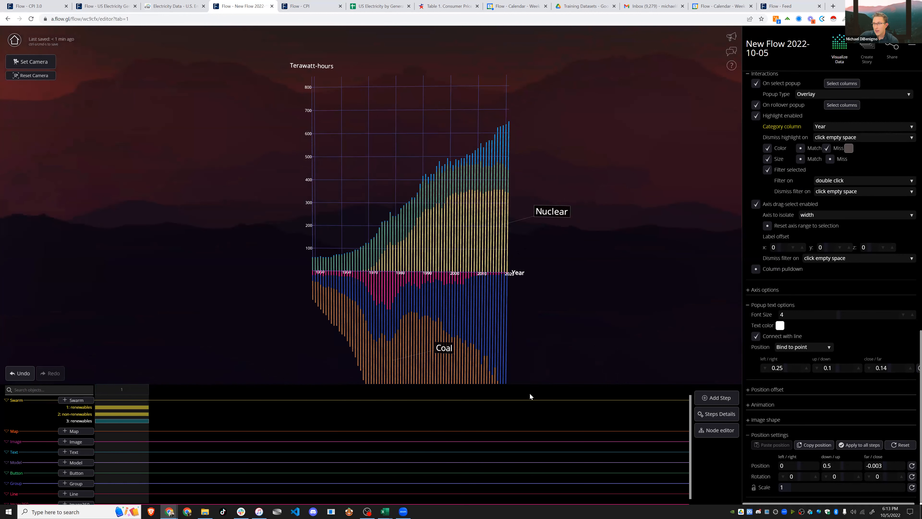
- Add a second step as a duplicate of the current one and compare steps 1 and 2
click(715, 399)
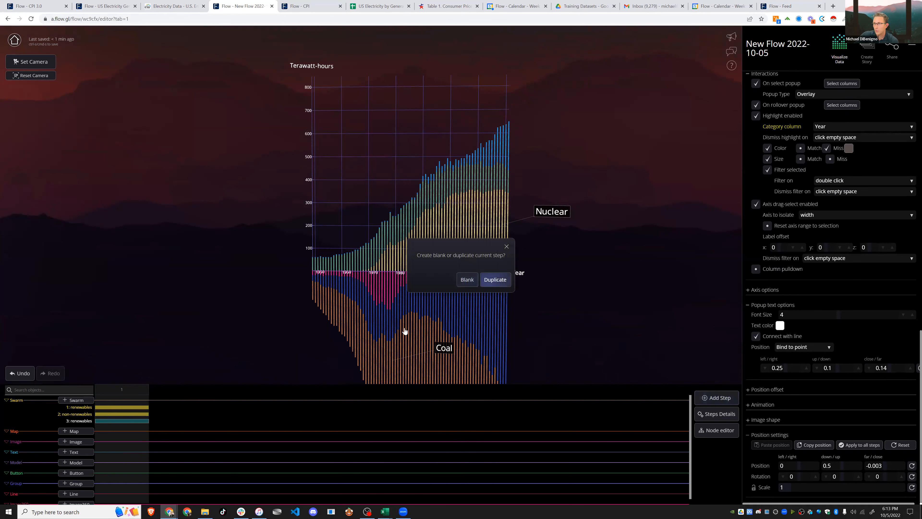
click(137, 411)
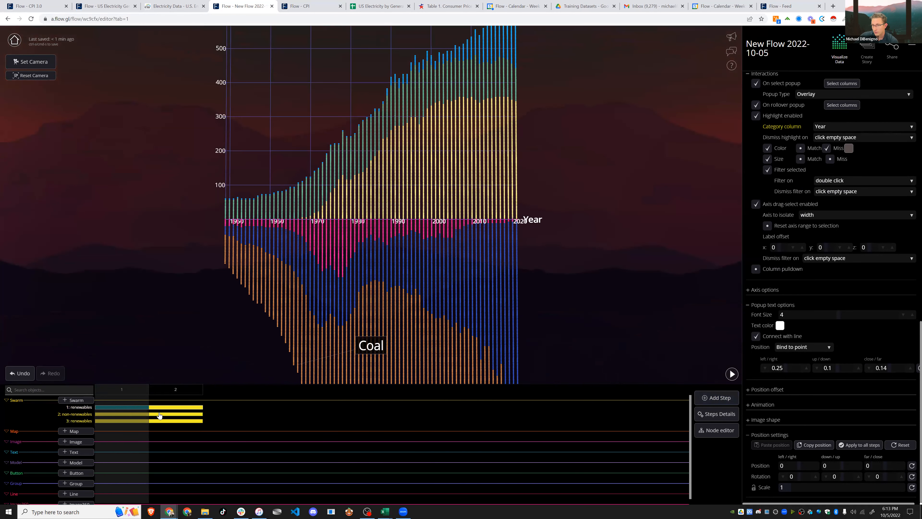
click(176, 406)
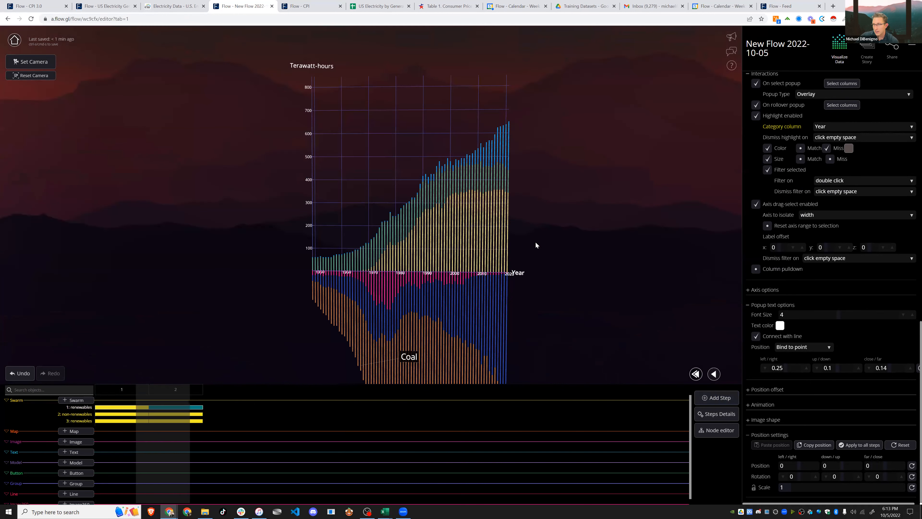
- Reframe the chart, set that view as step 2's camera, and return to the renewables swarm on step 1
right_drag(524, 222, 526, 204)
click(31, 62)
click(123, 407)
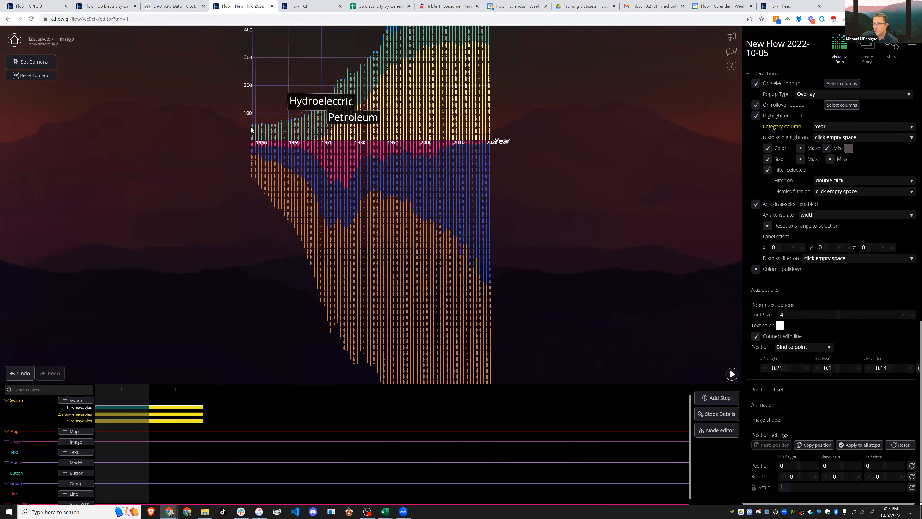
- Add a Year filter to the renewables swarm on step 1 covering Jan 01 1949 to Jan 01 1950
scroll(808, 374, up, 8)
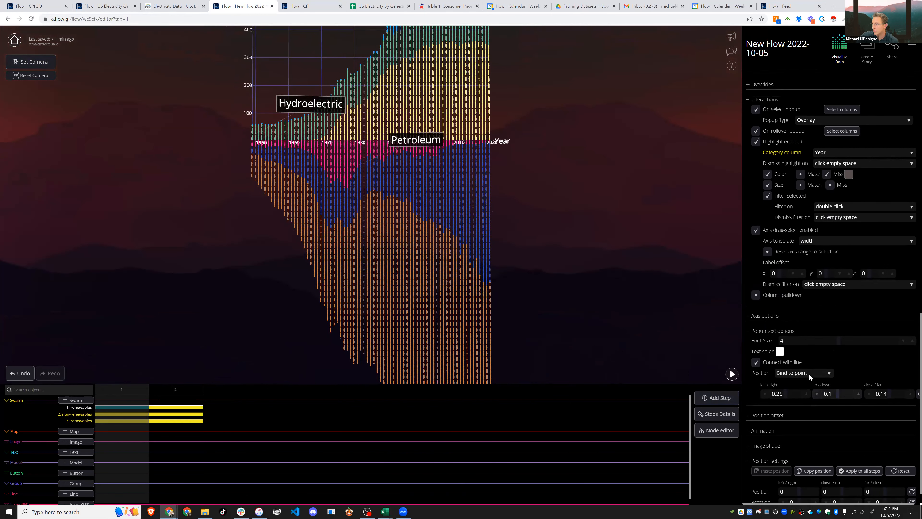
scroll(823, 328, up, 6)
scroll(823, 334, down, 7)
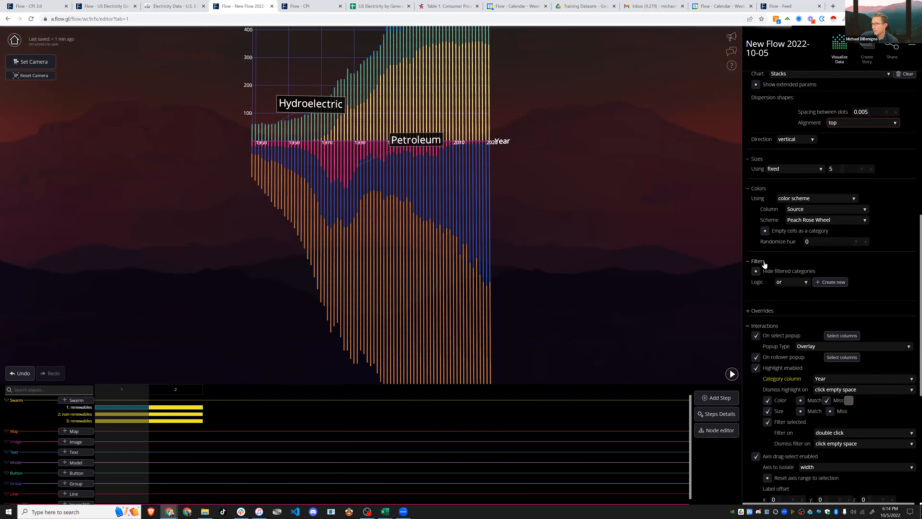
click(831, 282)
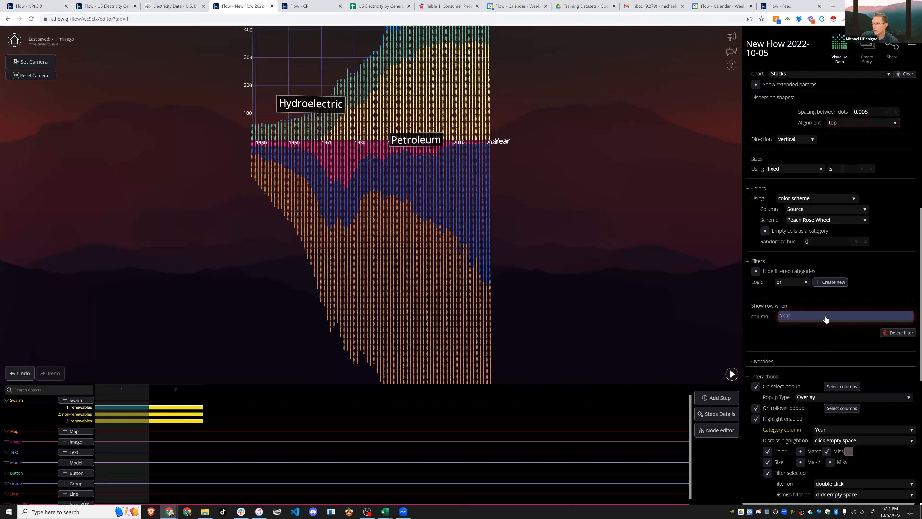
click(829, 317)
click(811, 297)
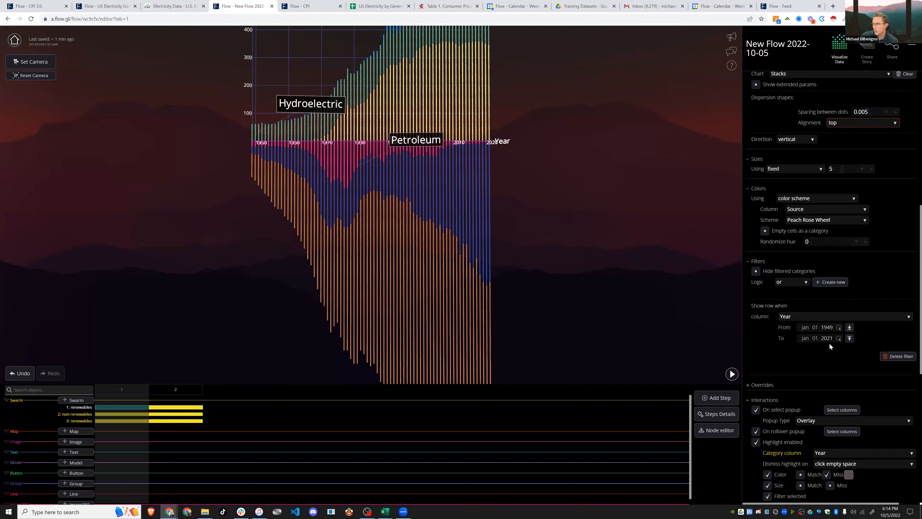
click(826, 338)
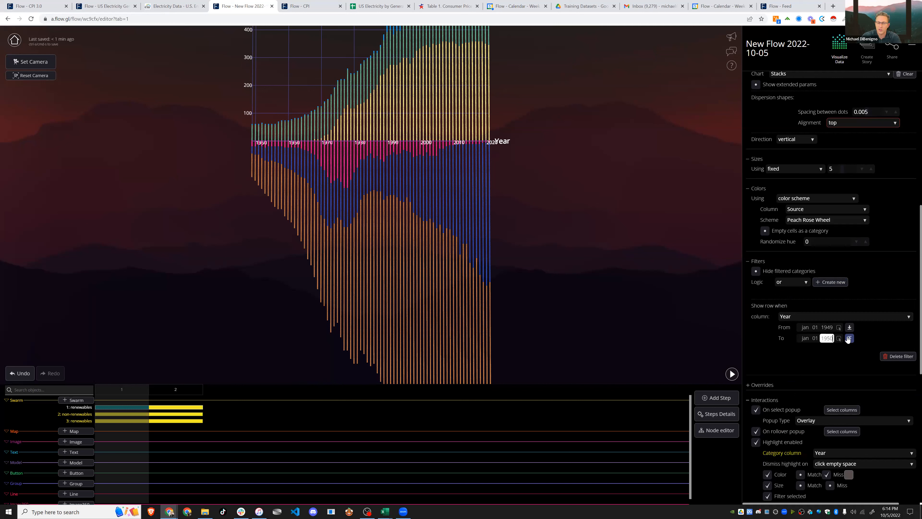
click(849, 338)
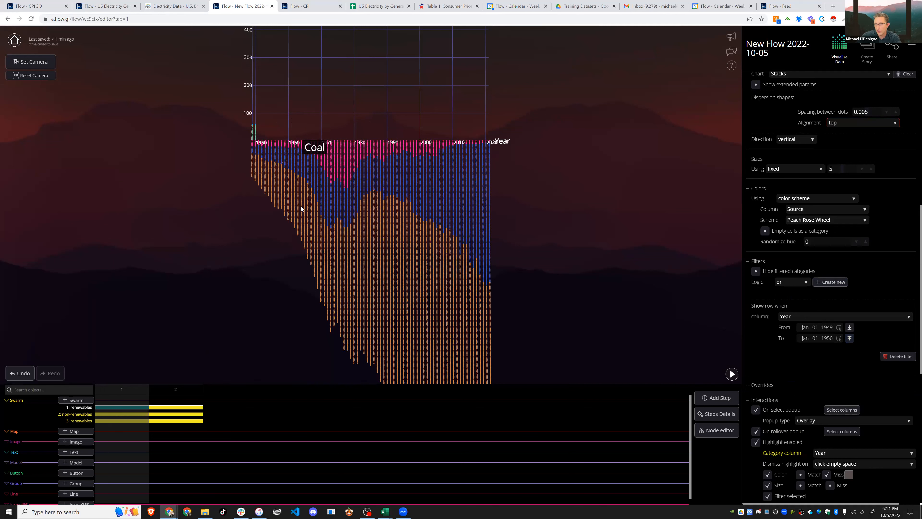
scroll(436, 295, up, 2)
- On step 1's non-renewables swarm, hide filtered categories and add a Year filter from Jan 01 1949 to Jan 01 1950
click(105, 414)
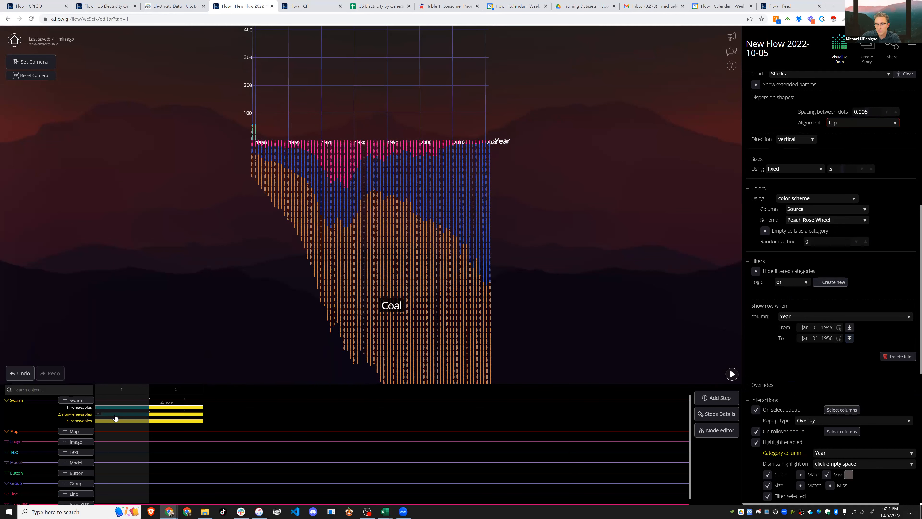
click(756, 271)
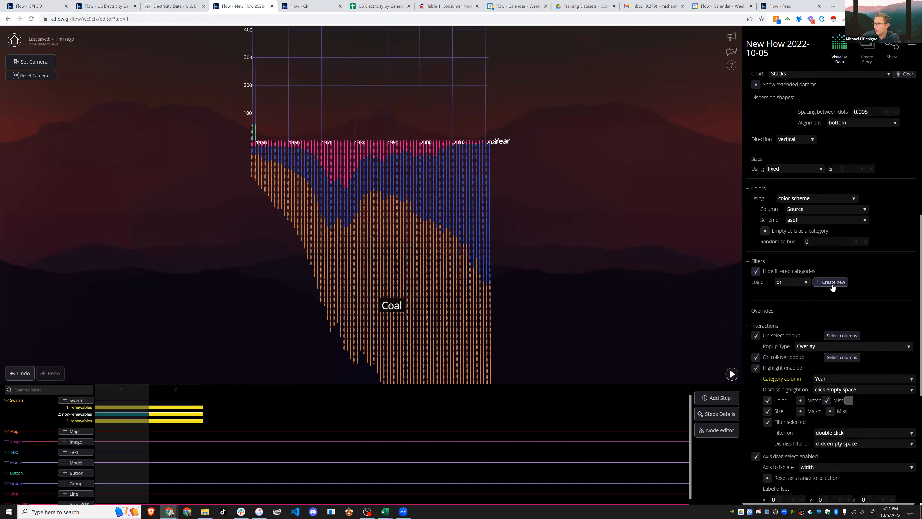
click(830, 282)
click(802, 317)
click(800, 298)
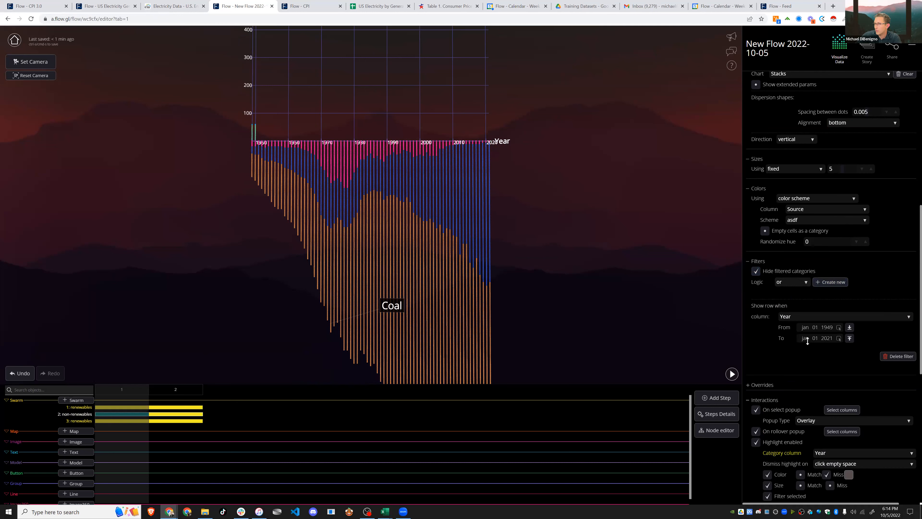
text(1950)
click(798, 353)
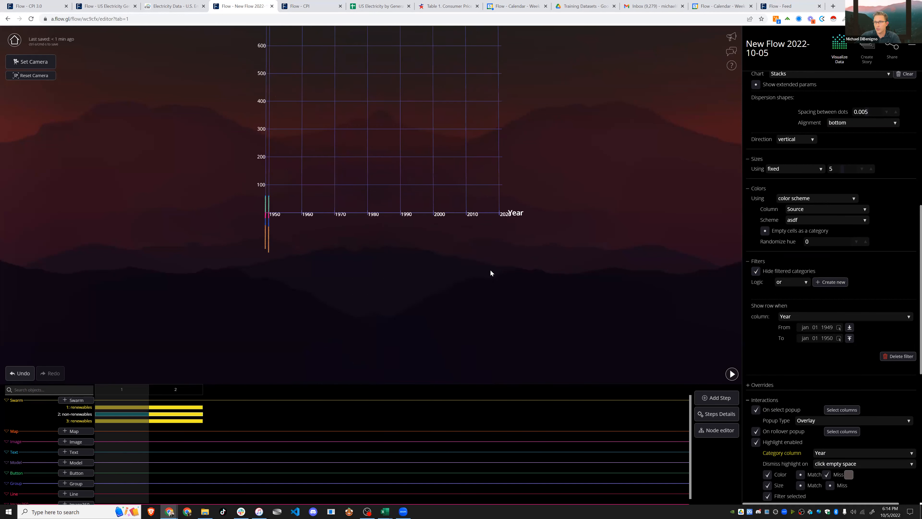
- Set the camera view for step 1 and play the transition to step 2
click(31, 59)
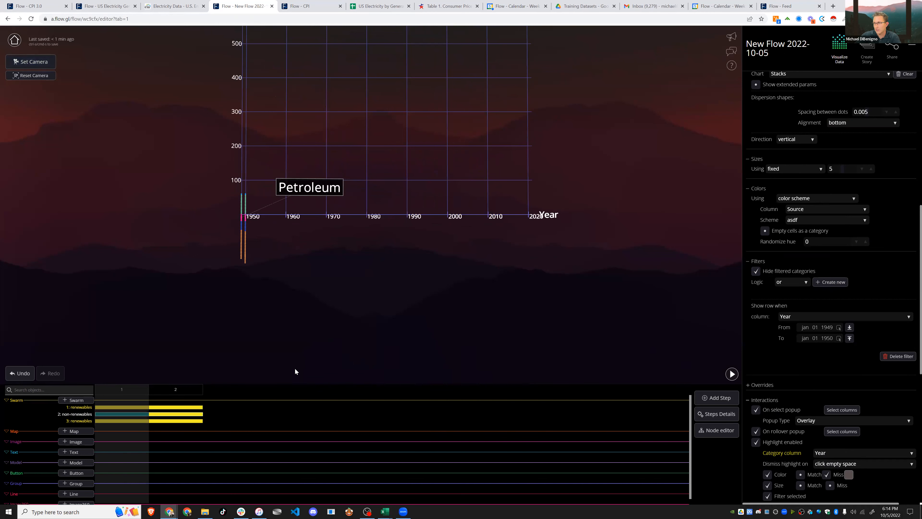
click(732, 374)
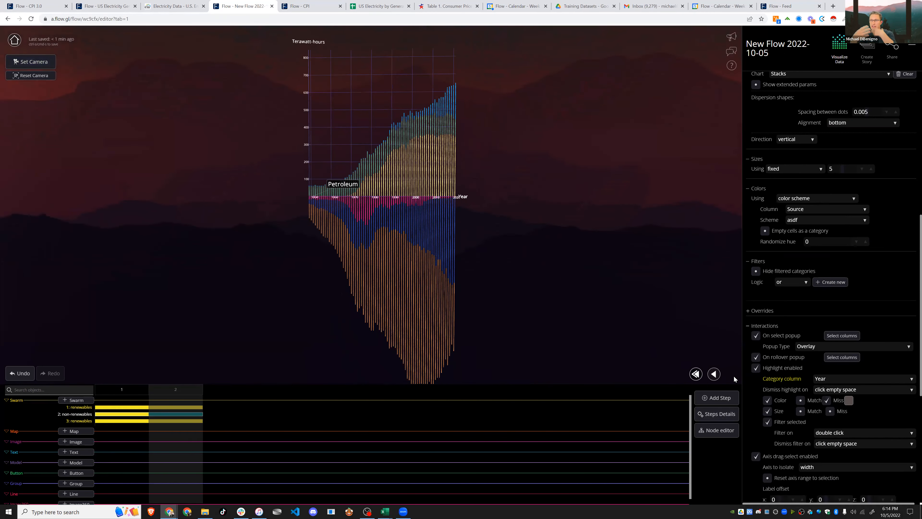
- Enable step overlays both in the editor and in meetings in the step details
click(714, 415)
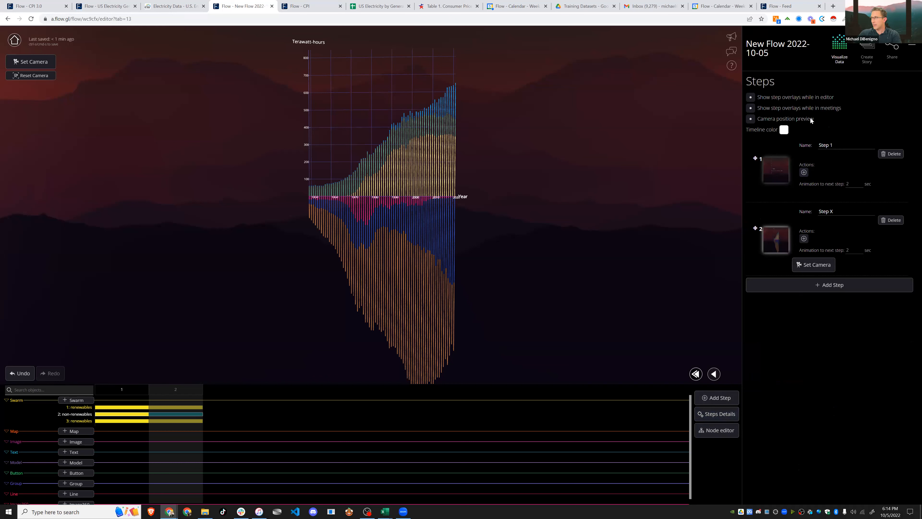
click(750, 97)
click(750, 107)
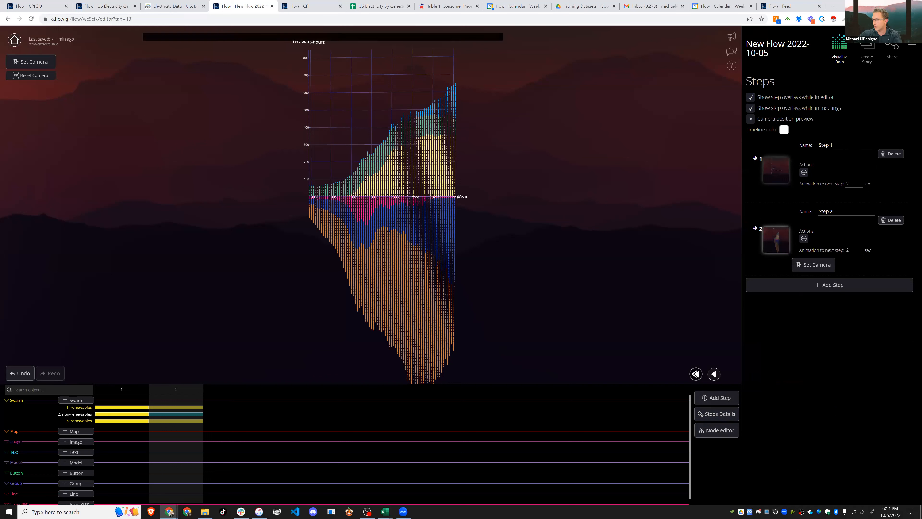
- Name the second step Step 2, set step 1's animation to the next step to 15 seconds, and preview the transition
drag(793, 143, 792, 143)
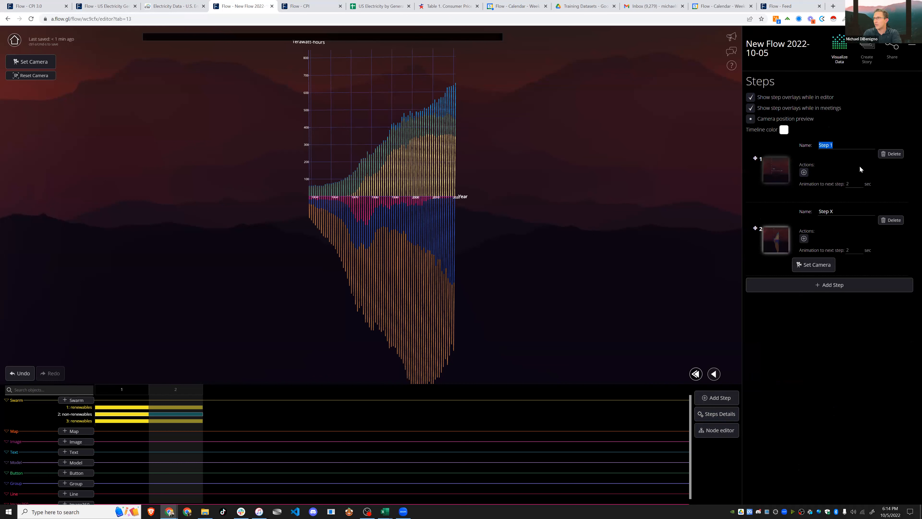
click(849, 206)
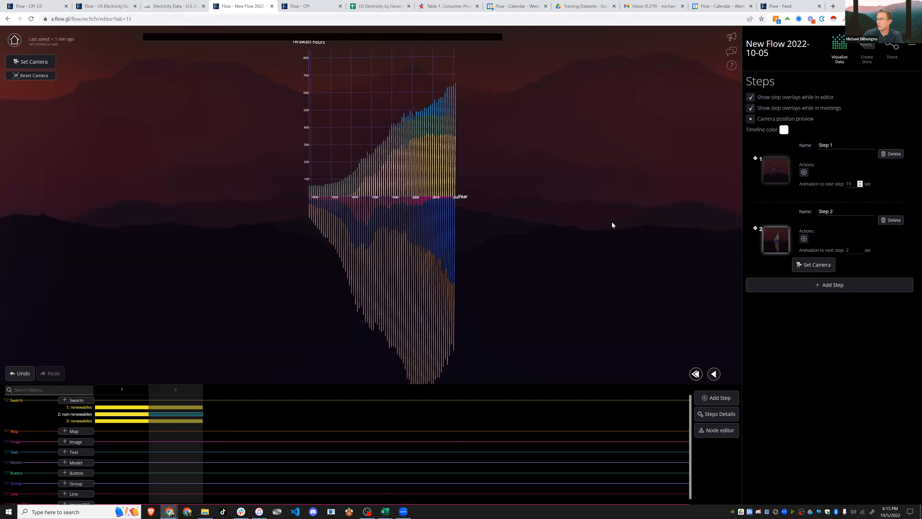
click(132, 387)
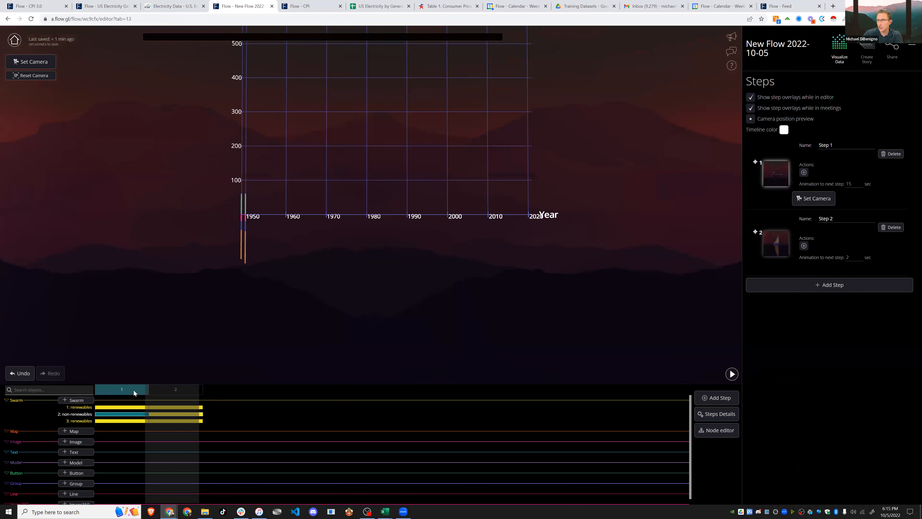
click(730, 374)
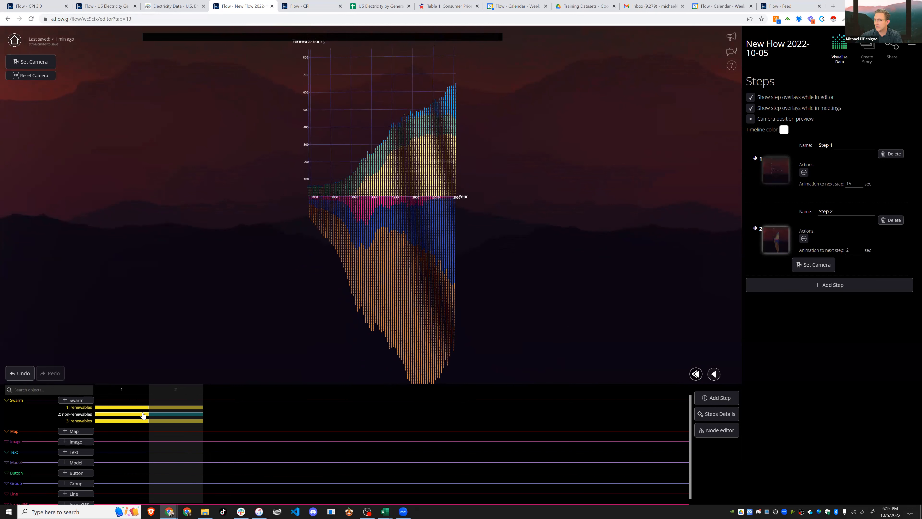
- Turn off the Ripple animation for the first renewables swarm
click(176, 407)
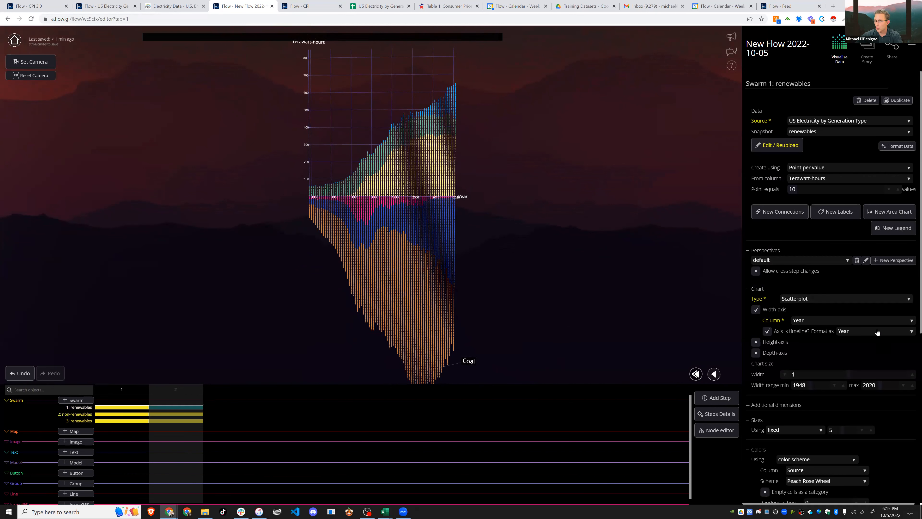
scroll(858, 324, down, 8)
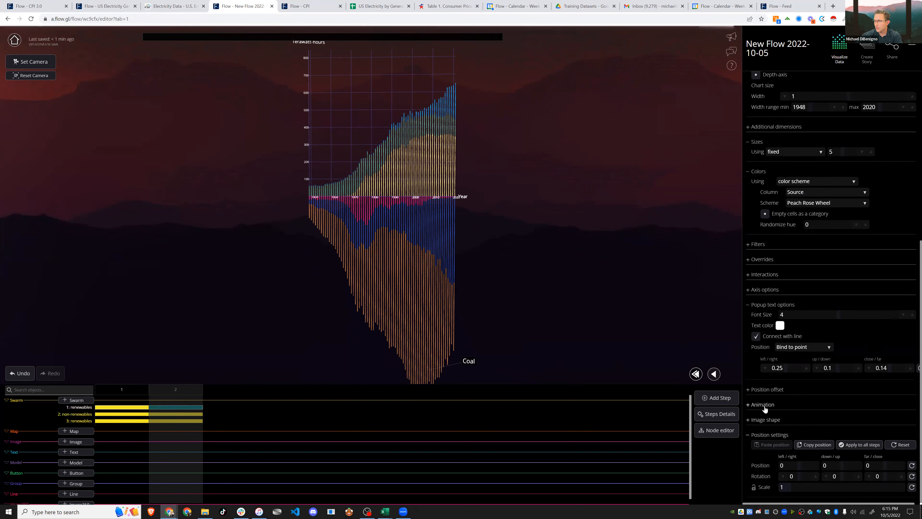
click(776, 405)
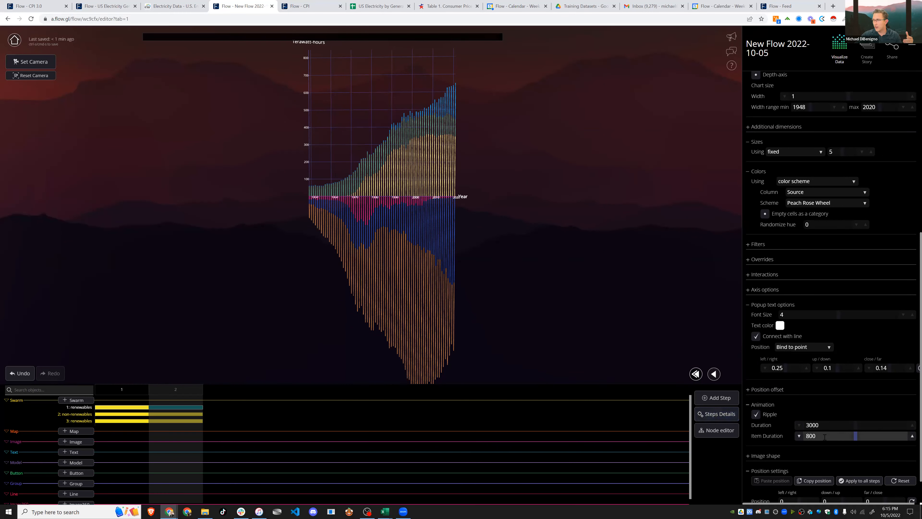
drag(821, 436, 770, 439)
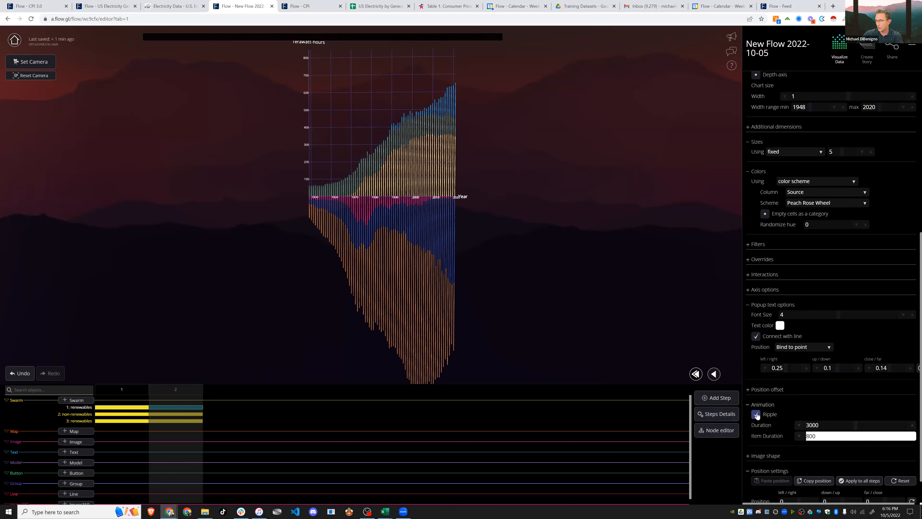
click(757, 415)
- Reload the flow and replay the transition from step 1 to step 2 to check the animation
click(134, 389)
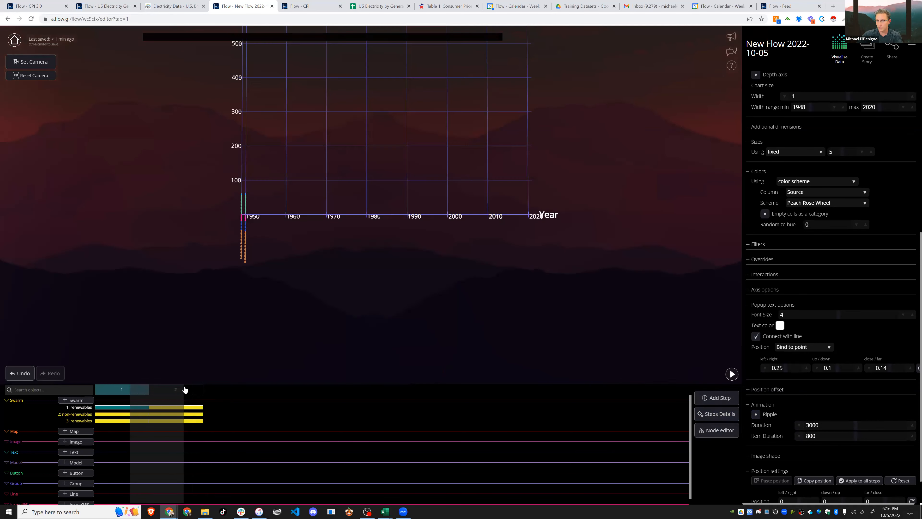
click(184, 389)
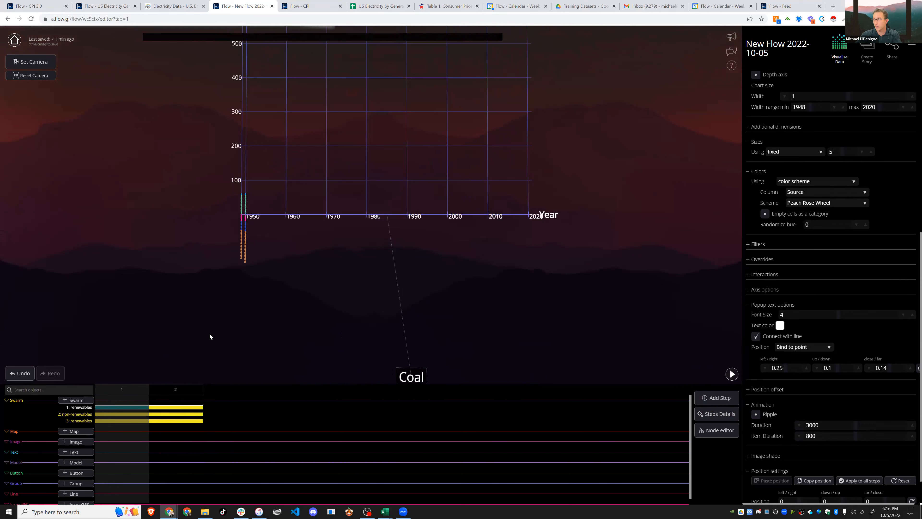
key(ctrl+r)
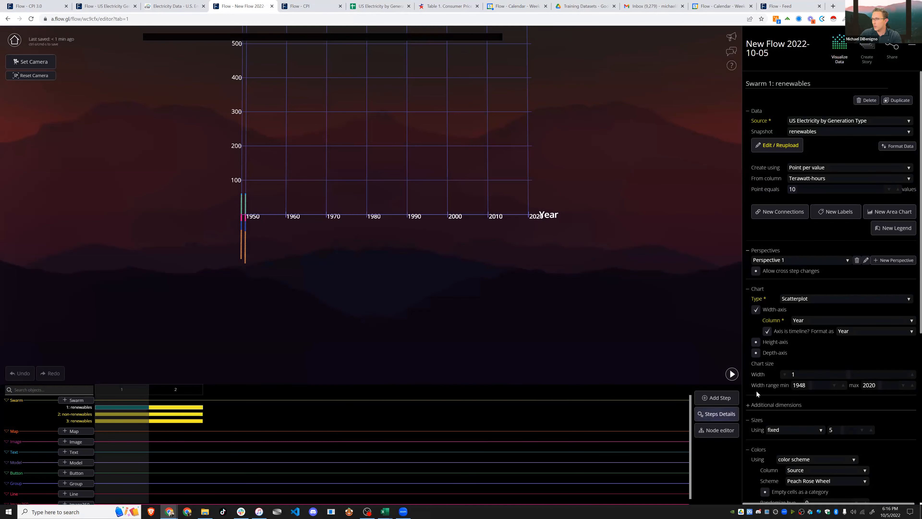
click(731, 373)
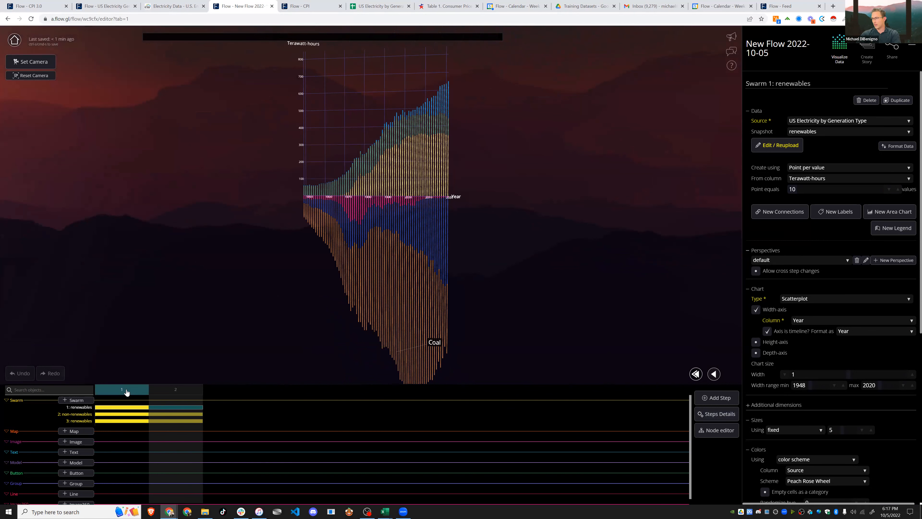
- Set the non-renewables swarm's ripple duration to 6000 and item duration to 200 in step 1, and play the transition
click(127, 392)
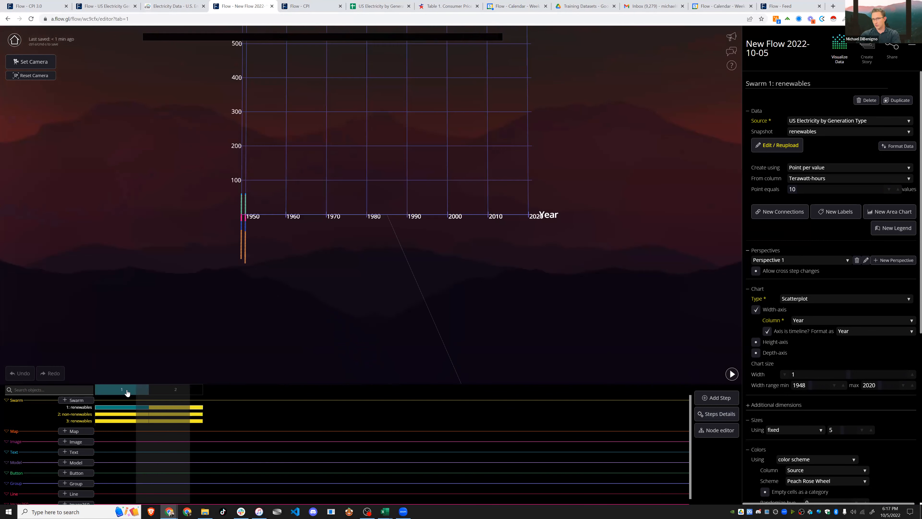
click(129, 415)
scroll(780, 381, down, 6)
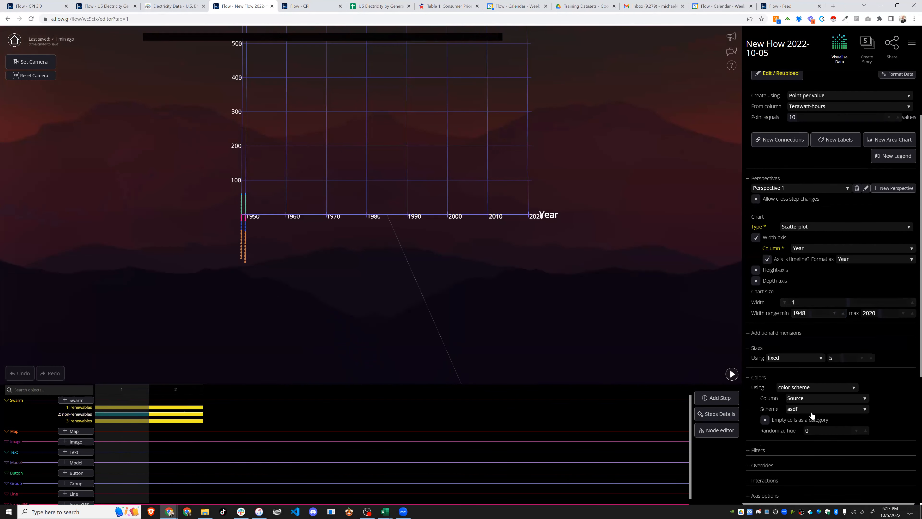
scroll(767, 389, down, 2)
click(762, 404)
scroll(856, 387, down, 1)
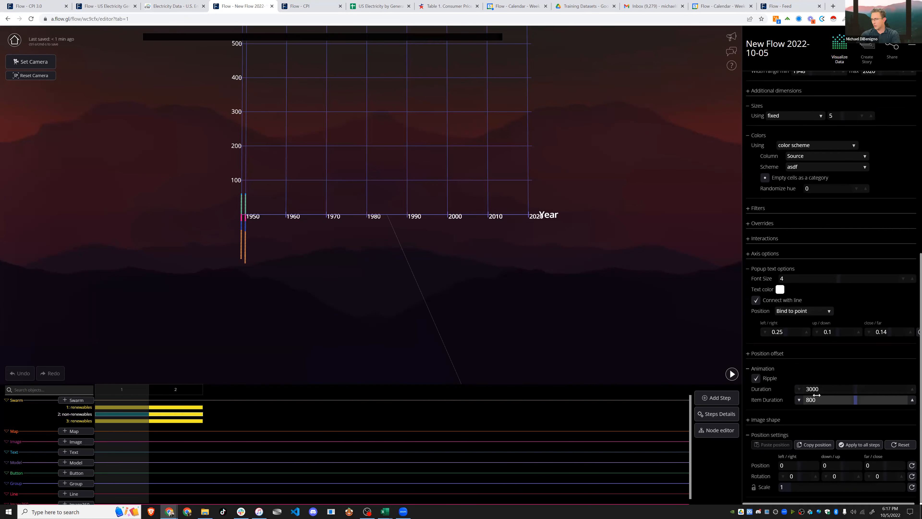
click(823, 390)
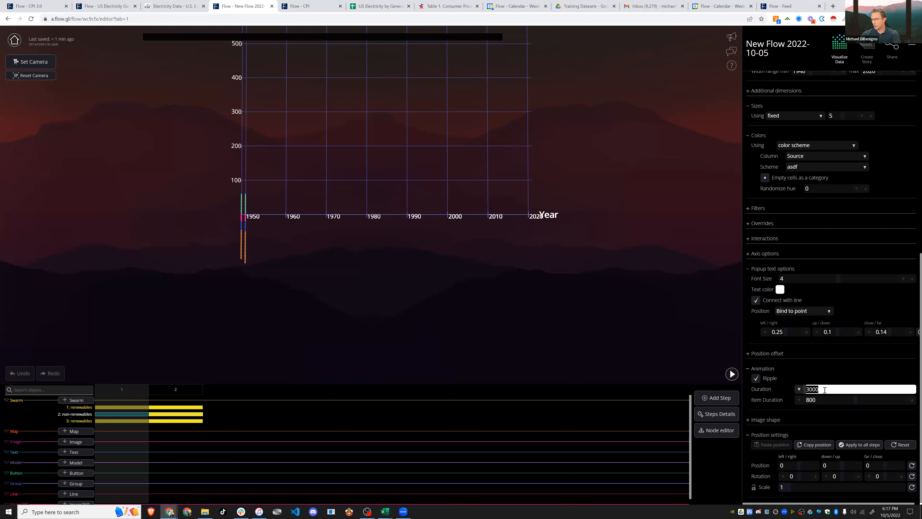
text(6000)
click(846, 401)
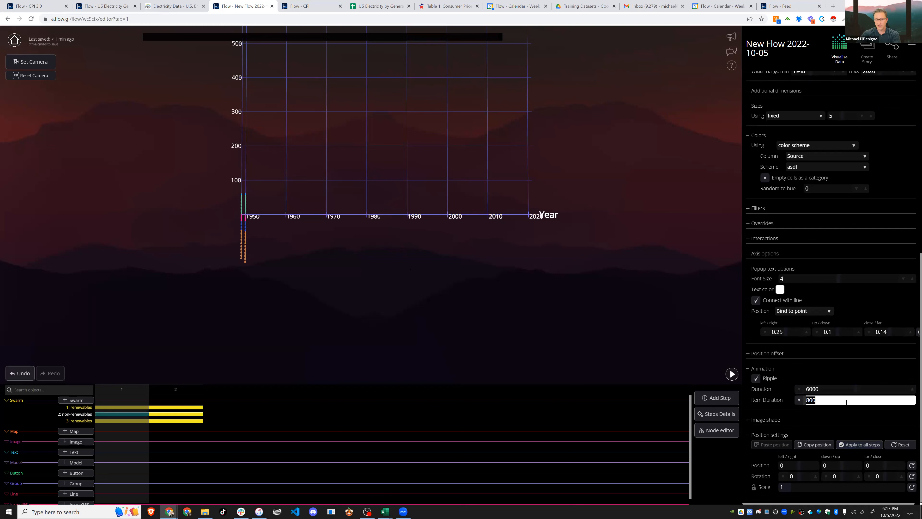
text(200)
click(549, 309)
click(731, 374)
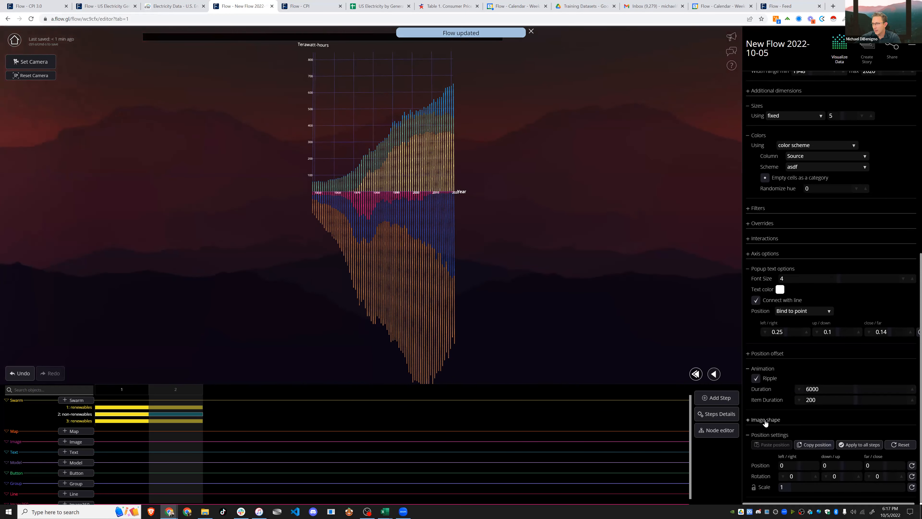
- Use cube.png as the image shape for the non-renewables swarm's dots
click(764, 420)
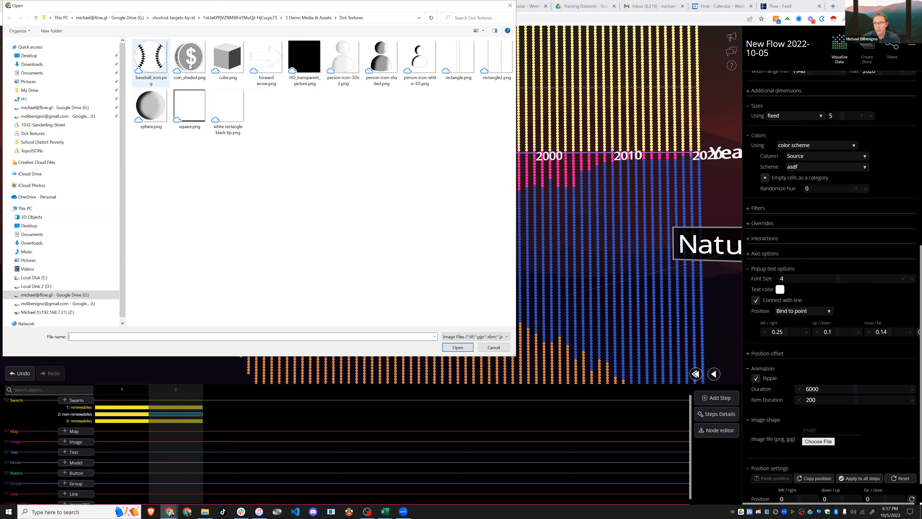
click(226, 60)
click(458, 347)
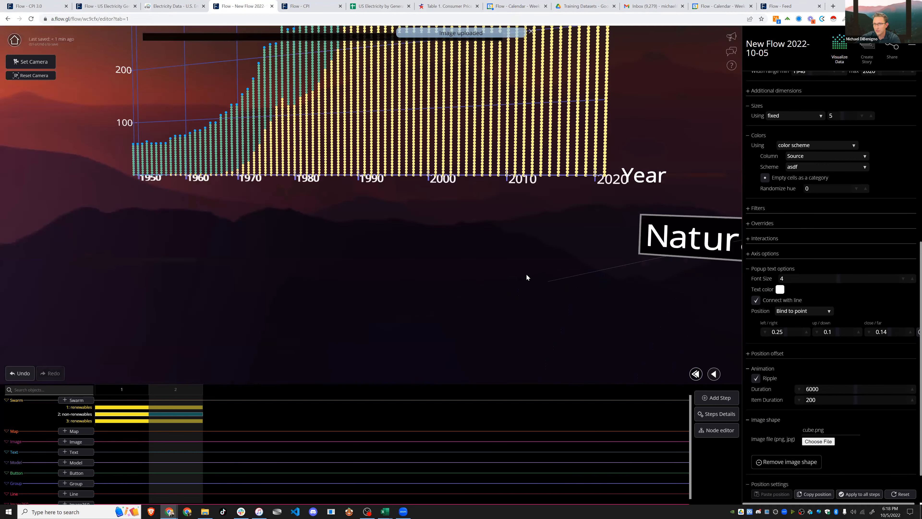
- Try a fixed size of 20 for the non-renewables dots and settle on 15
scroll(871, 236, up, 4)
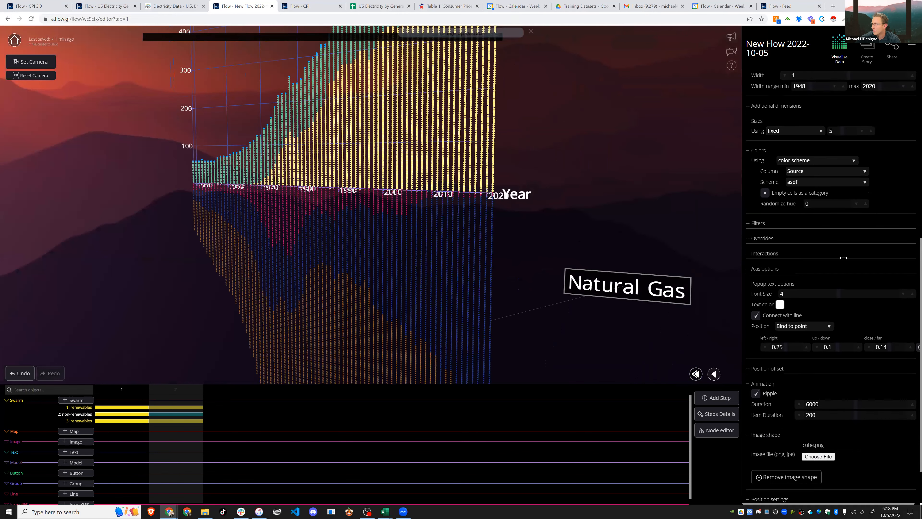
click(840, 260)
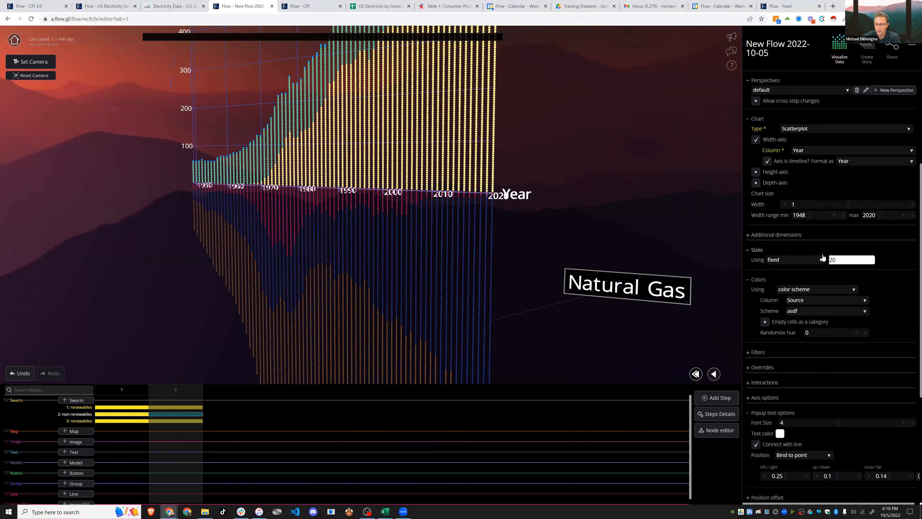
key(Return)
click(843, 261)
text(1)
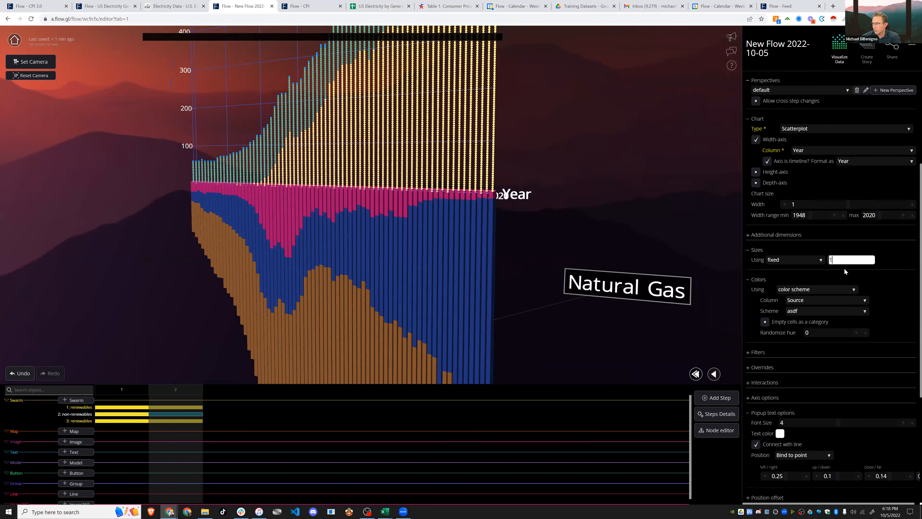
text(5)
key(Return)
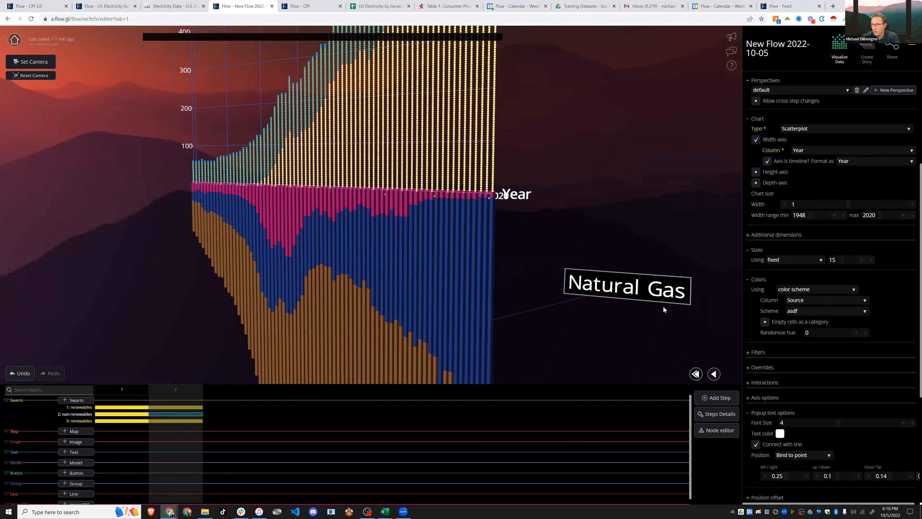
- Inspect the cube-shaped non-renewables stacks up close and replay the transition from step 1 to step 2
drag(208, 289, 172, 226)
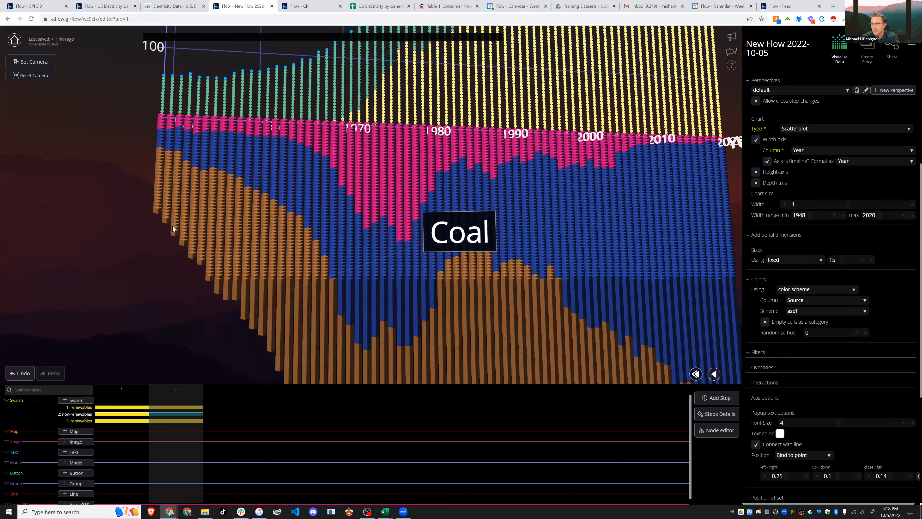
drag(615, 261, 628, 285)
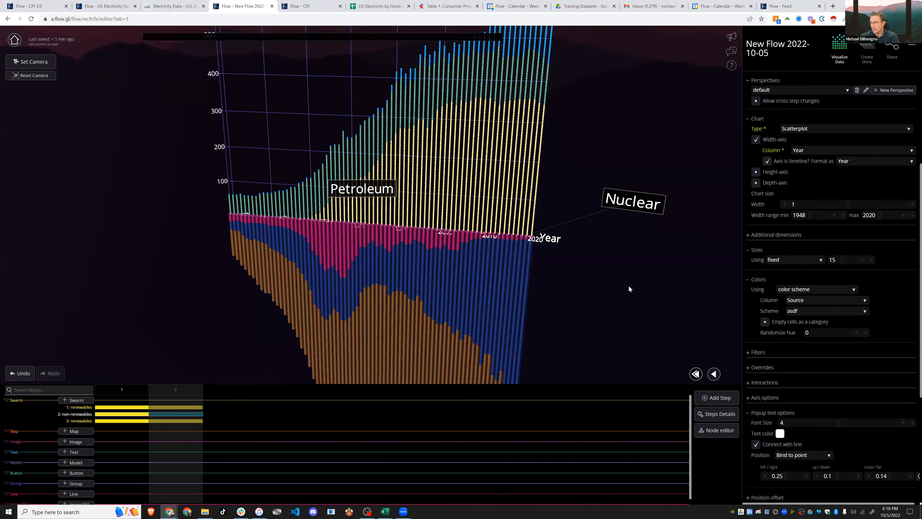
scroll(799, 394, up, 5)
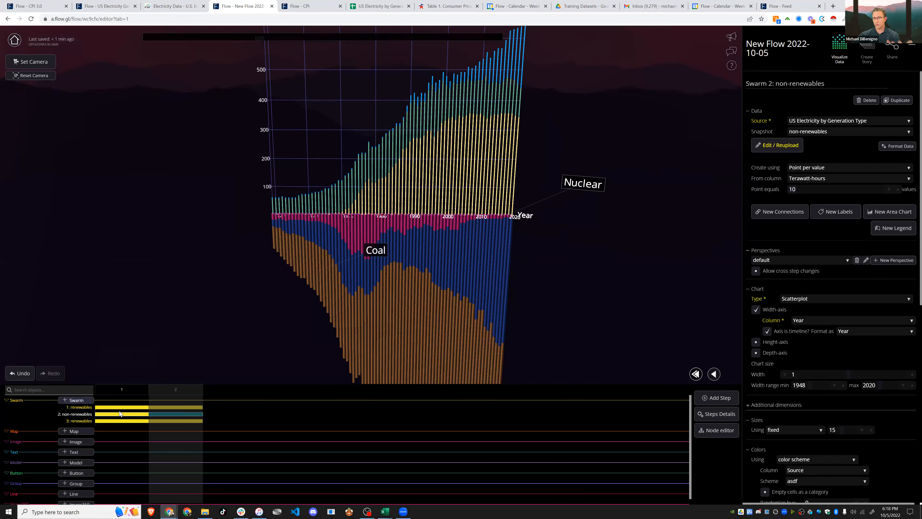
click(127, 389)
click(732, 375)
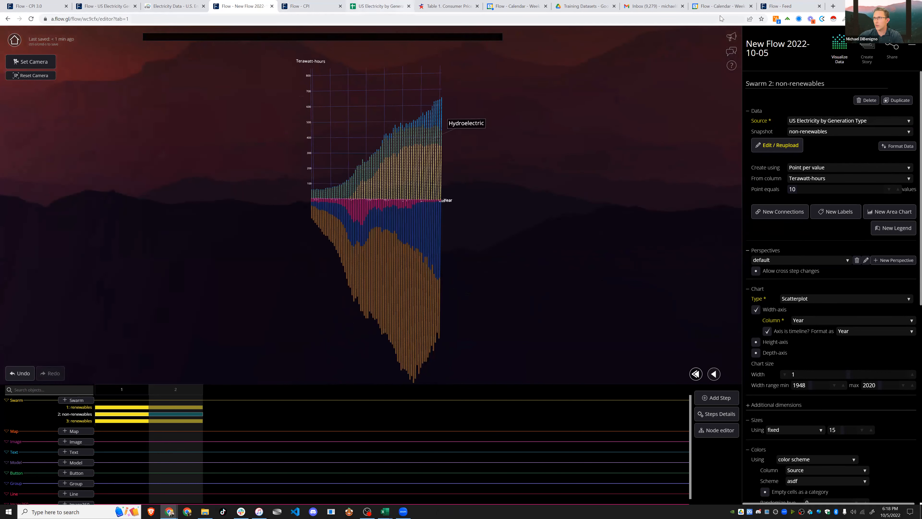
- Switch to the Flow feed and open the discoverable flow MD New Pad Living Room v4
click(787, 6)
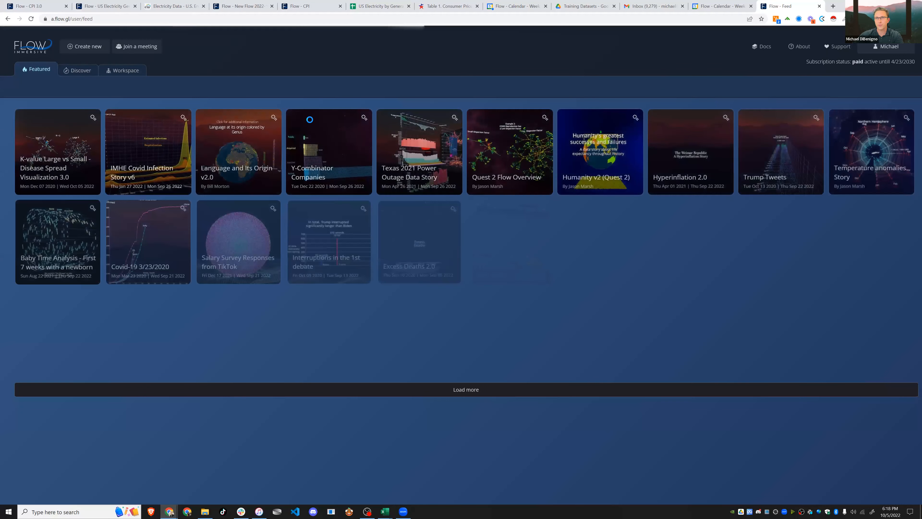
click(71, 70)
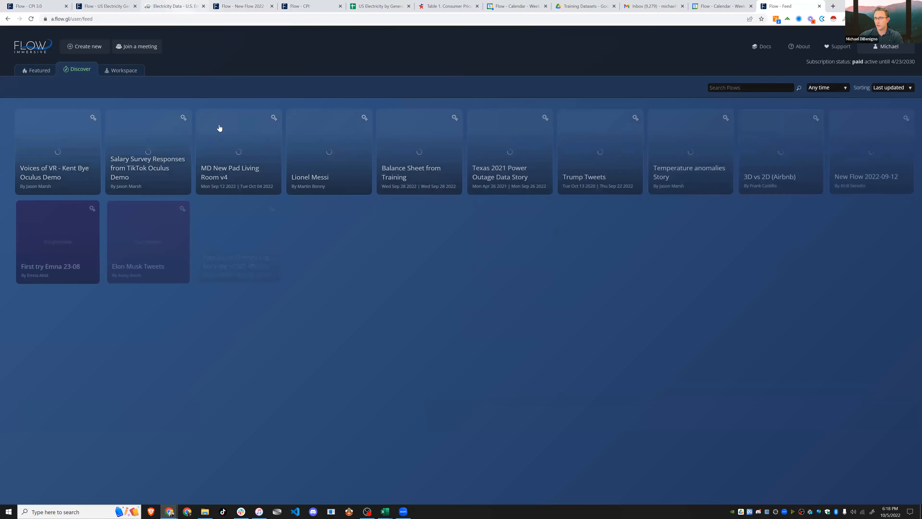
click(234, 170)
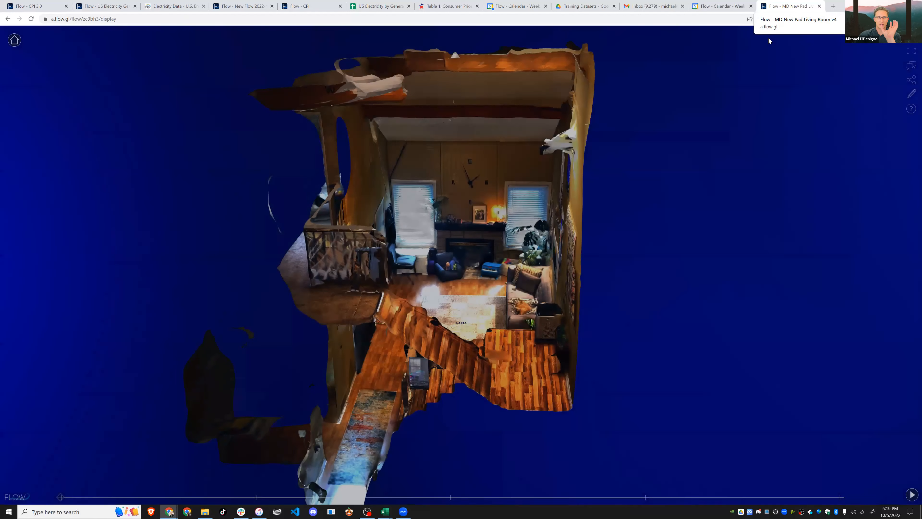
- Play the living room flow forward through its first transitions and return it to the opening step
scroll(544, 303, up, 6)
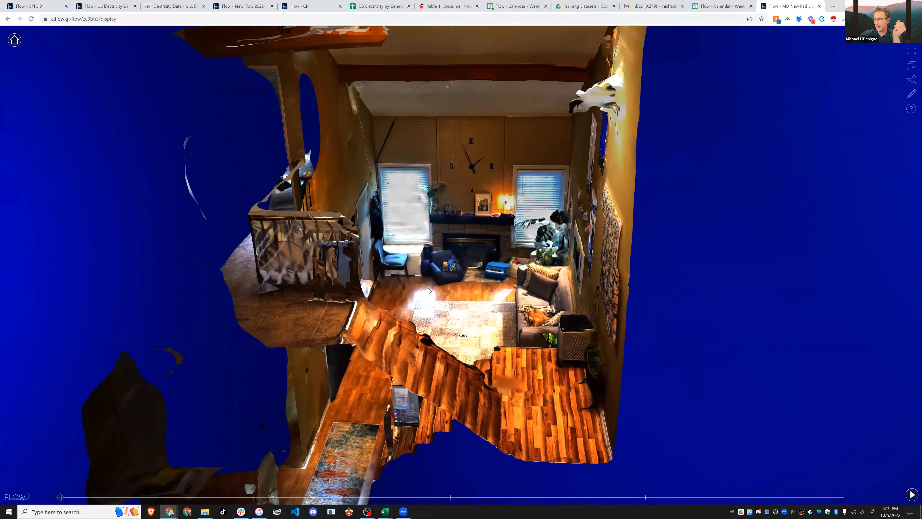
drag(389, 264, 912, 510)
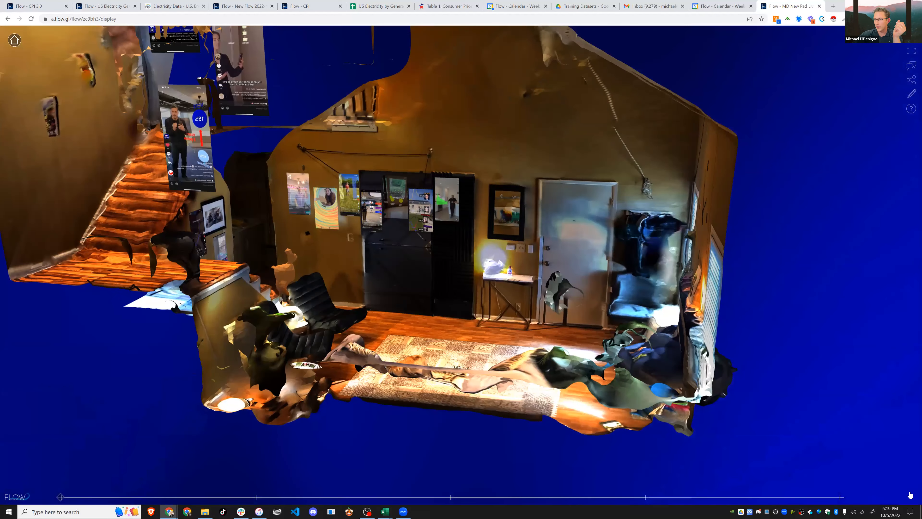
click(910, 495)
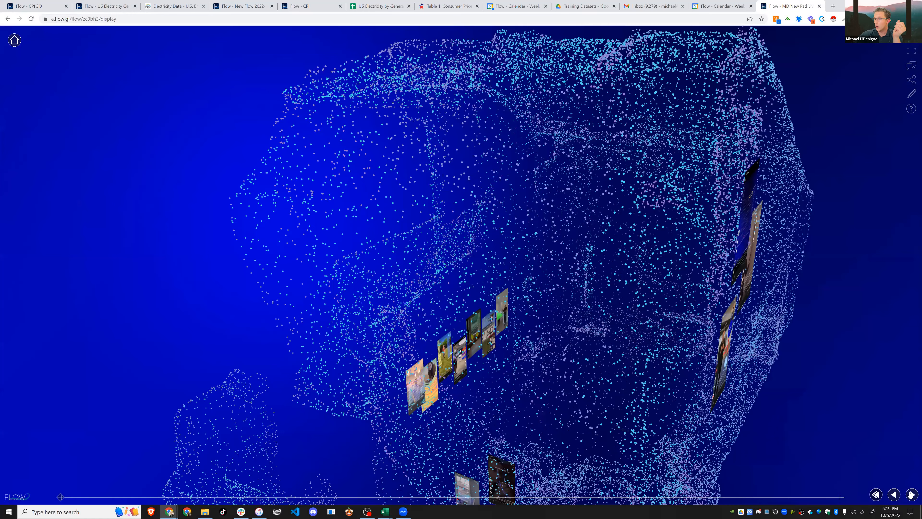
click(910, 494)
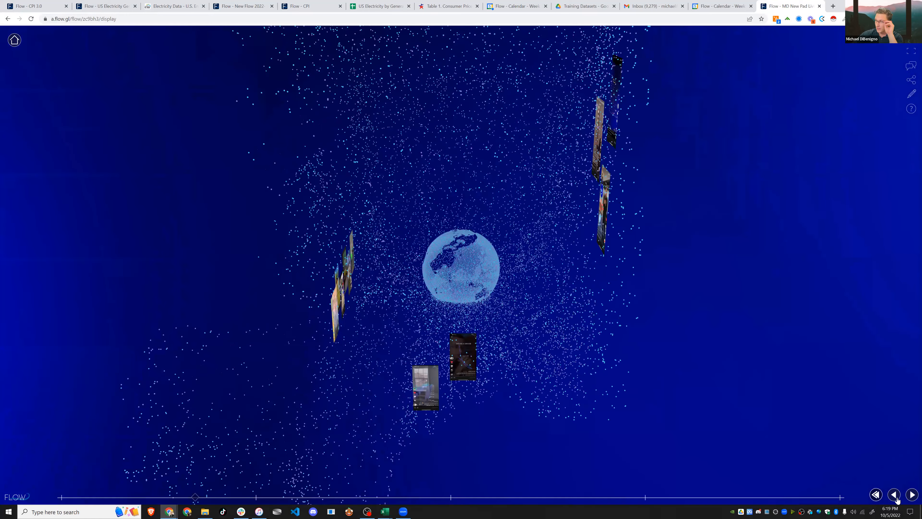
click(896, 499)
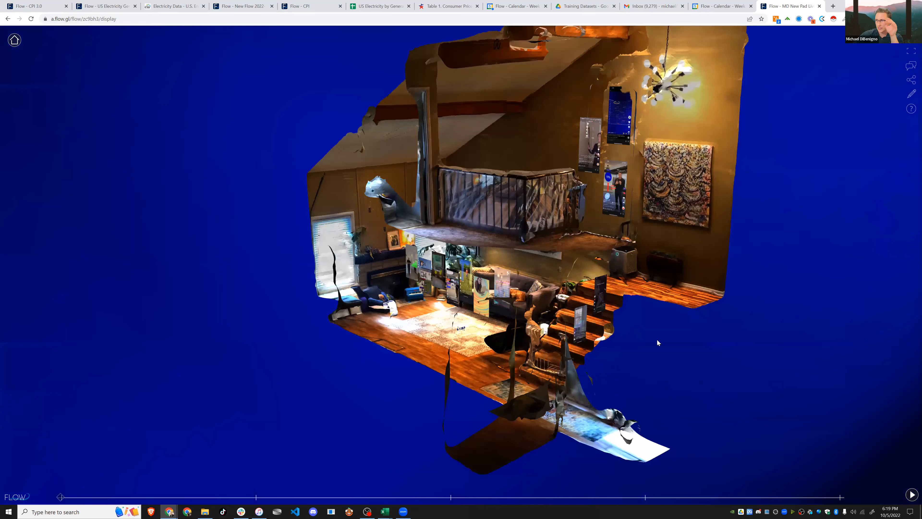
- Inspect the living room scan from several sides, including the sofa wall, entrance wall, loft, stairs and floating images
scroll(443, 359, up, 4)
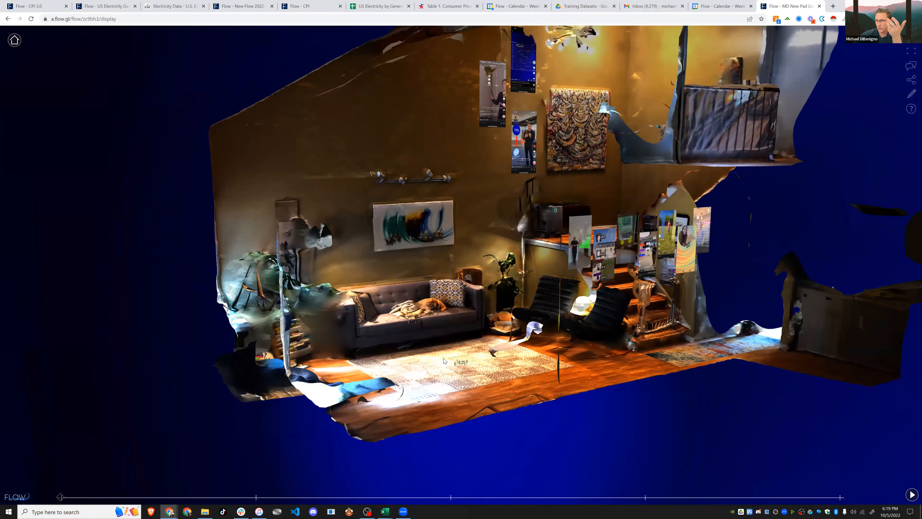
scroll(437, 358, up, 3)
scroll(441, 344, up, 3)
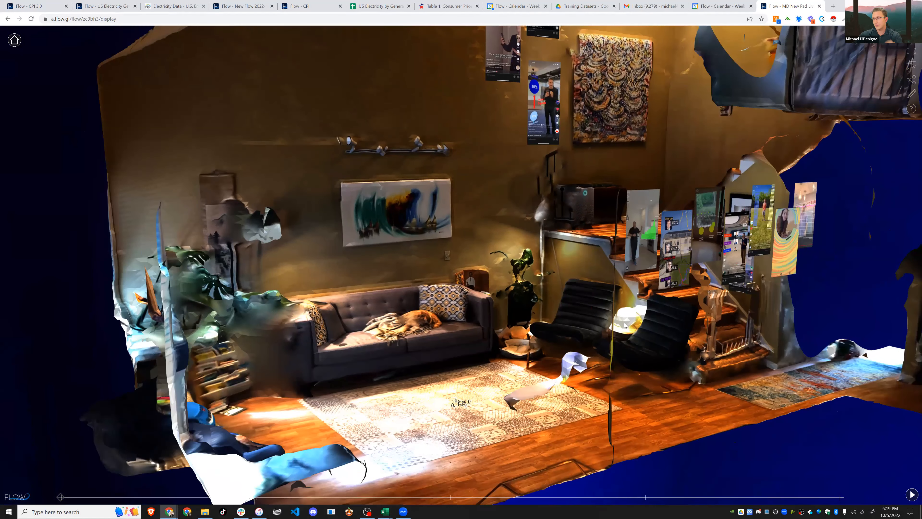
drag(691, 320, 763, 297)
drag(446, 178, 494, 194)
drag(341, 309, 401, 288)
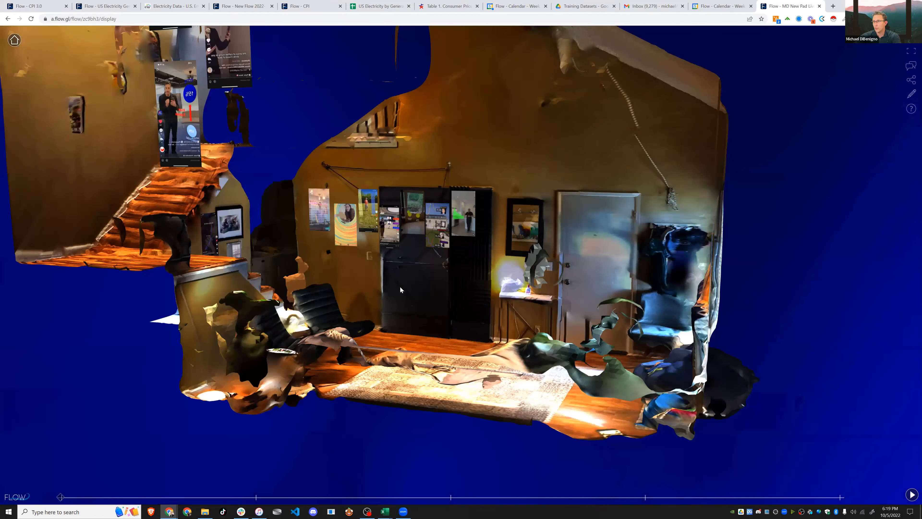
right_drag(521, 232, 535, 292)
drag(247, 207, 545, 218)
drag(484, 234, 566, 232)
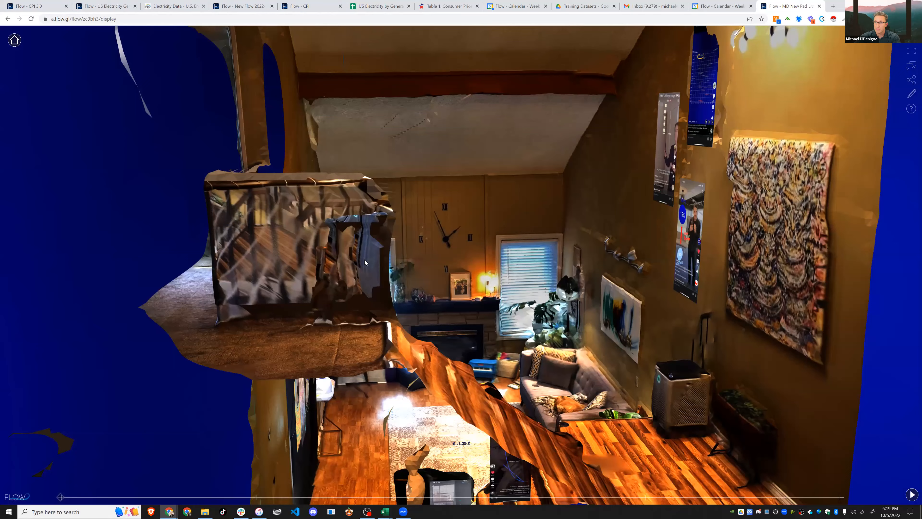
drag(364, 262, 473, 252)
drag(612, 232, 506, 270)
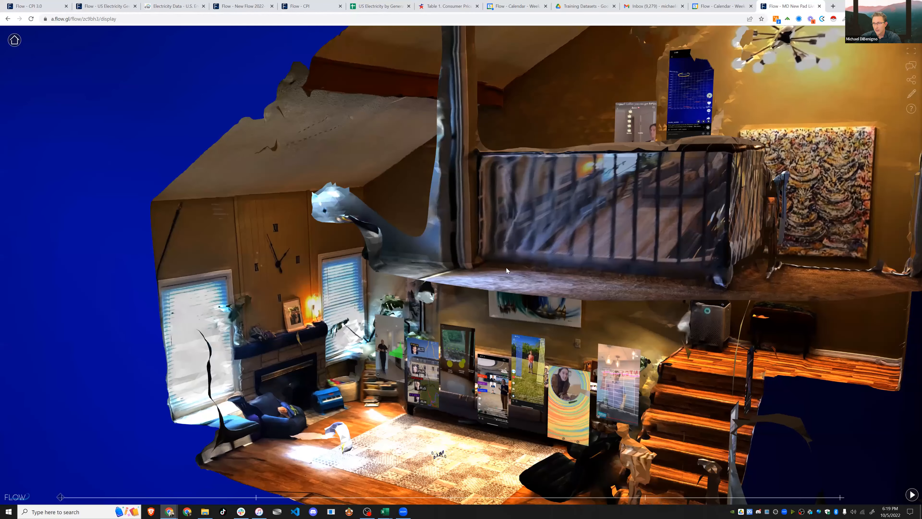
drag(470, 326, 514, 30)
scroll(515, 30, up, 2)
scroll(281, 254, up, 1)
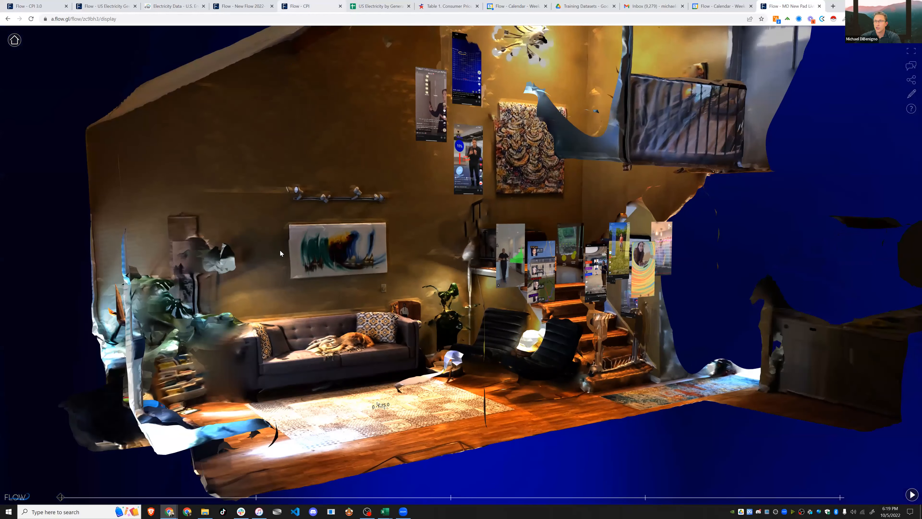
- Switch to New Flow 2022-10-05 and add an empty model object to it
click(242, 6)
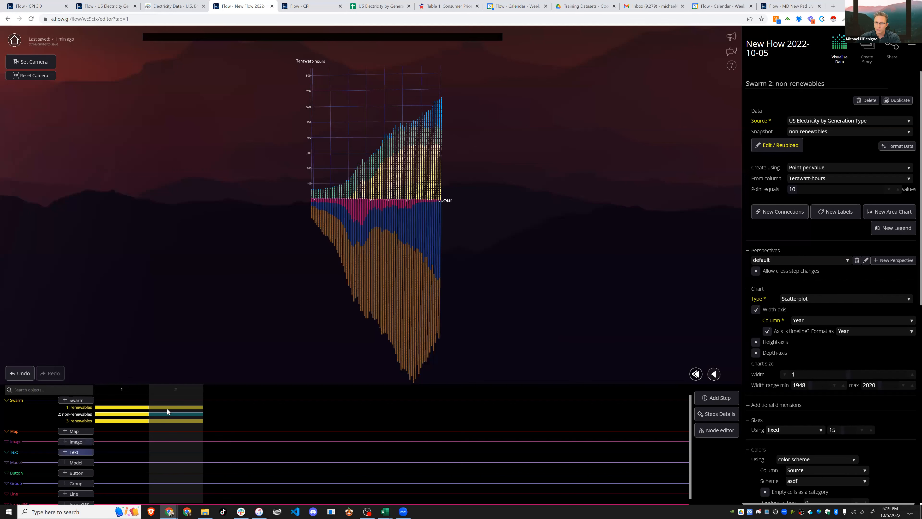
click(75, 462)
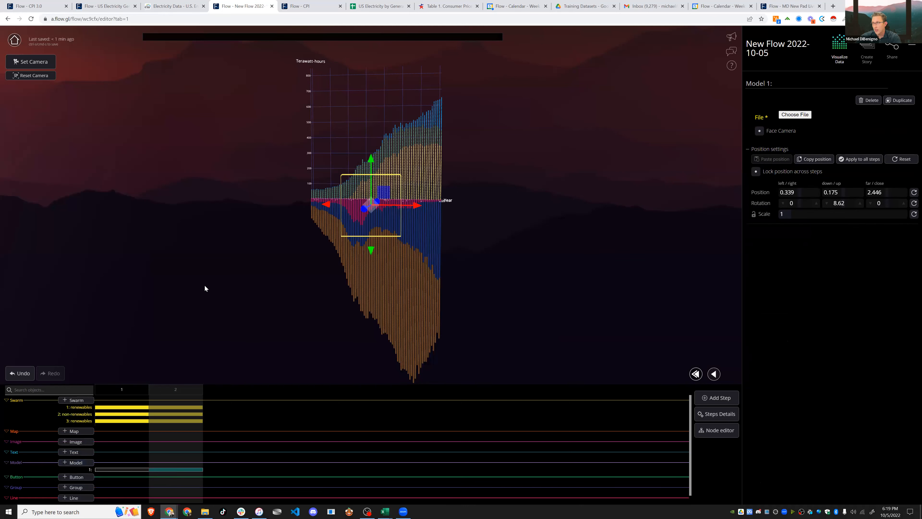
drag(204, 285, 156, 274)
- Return to MD New Pad Living Room v4, examine the label on the rug up close and open the flow for editing
click(791, 6)
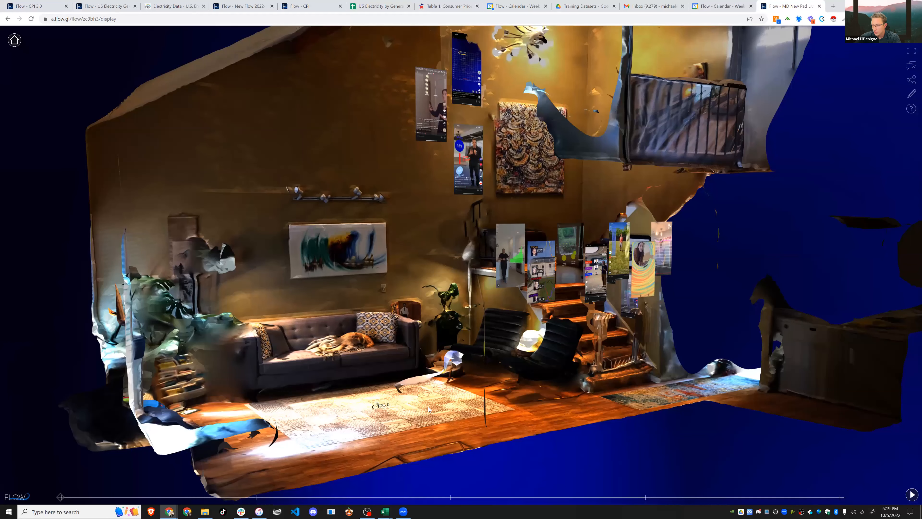
scroll(496, 276, up, 2)
scroll(165, 352, up, 4)
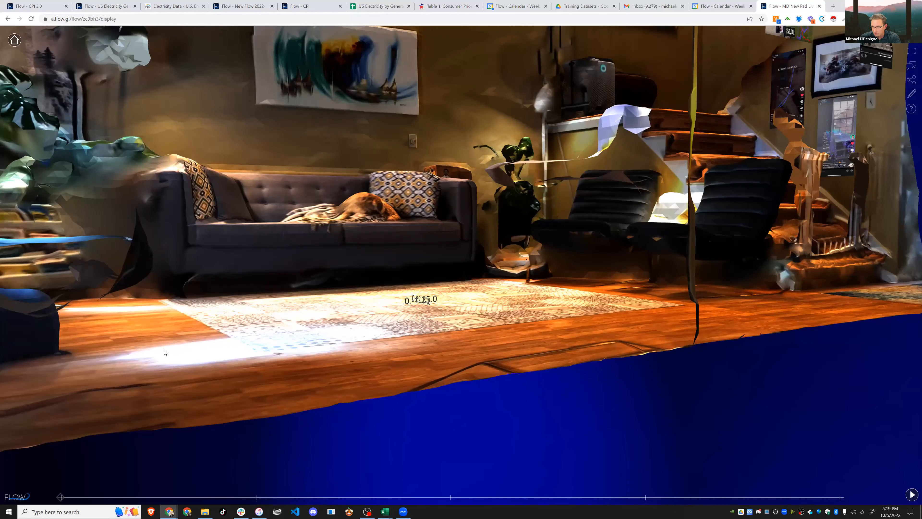
drag(272, 327, 488, 303)
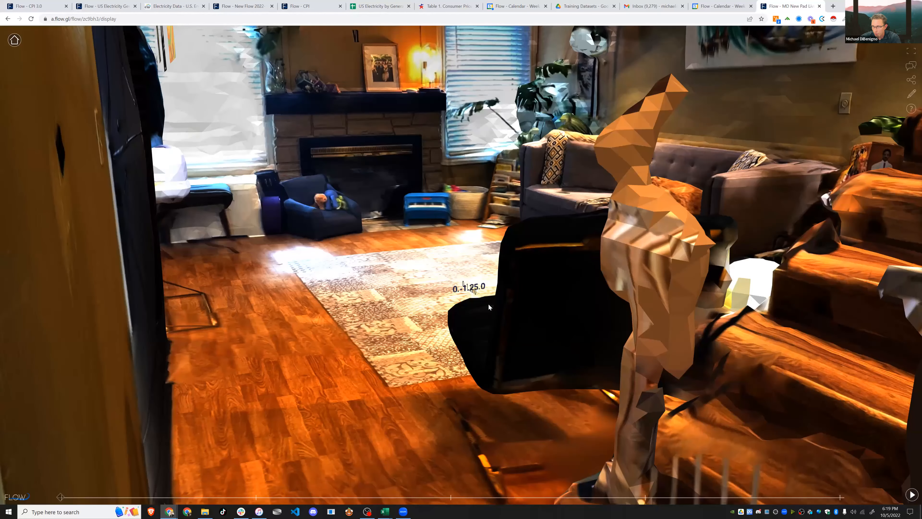
scroll(472, 298, up, 3)
drag(909, 93, 724, 219)
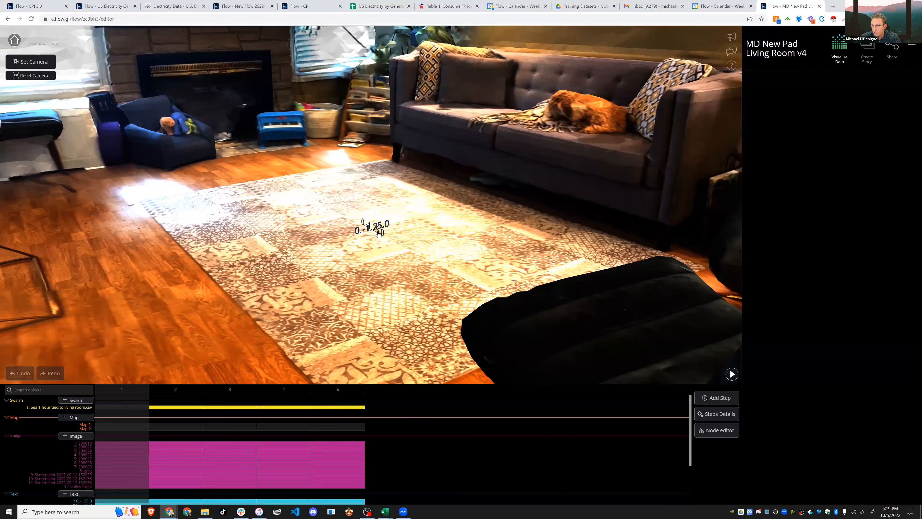
- Examine the position settings of the rug's 0,-1.25,0 text and open the living room flow's settings
click(372, 227)
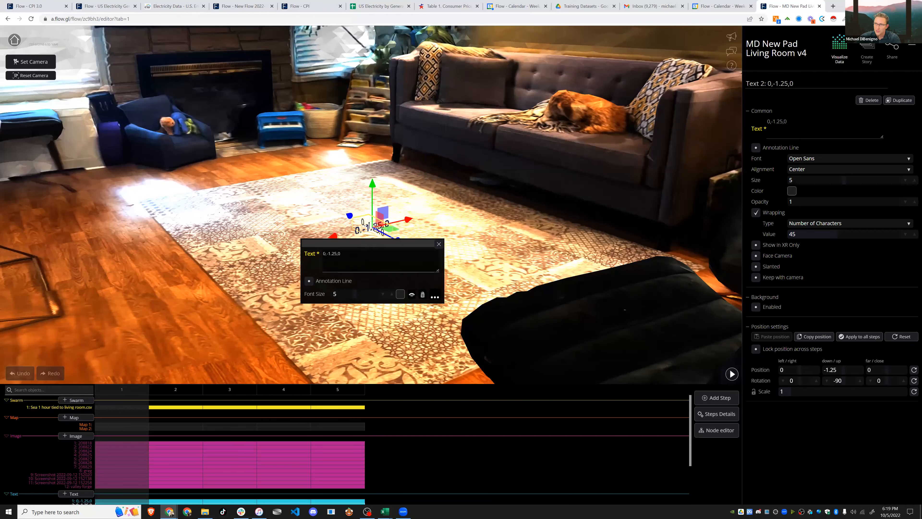
click(439, 244)
drag(483, 245, 515, 247)
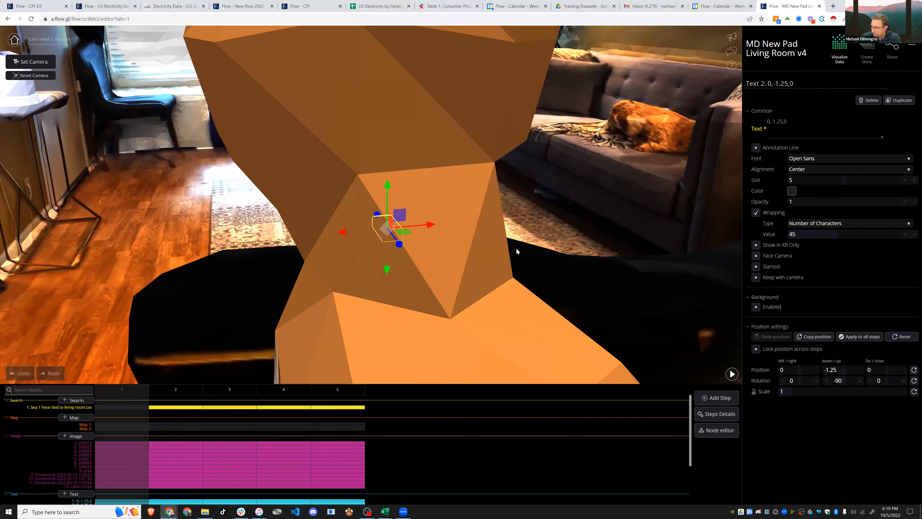
drag(453, 237, 494, 233)
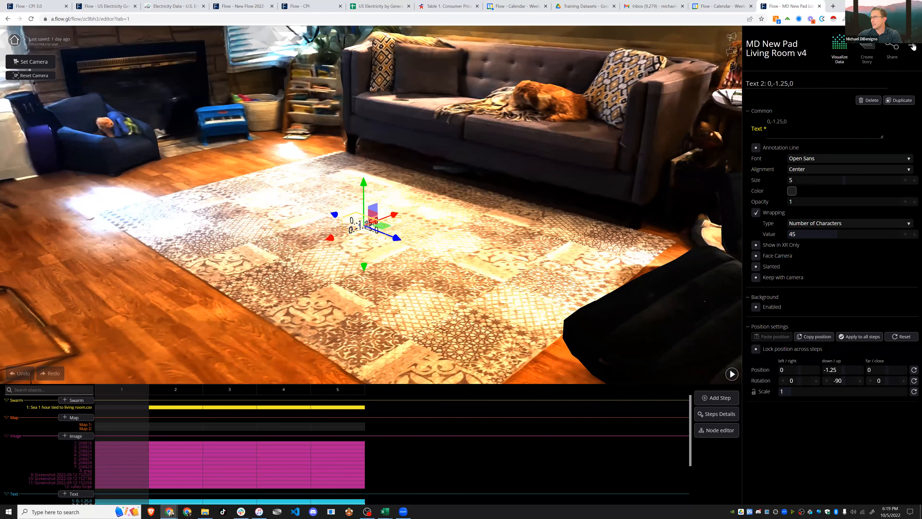
click(912, 46)
click(860, 124)
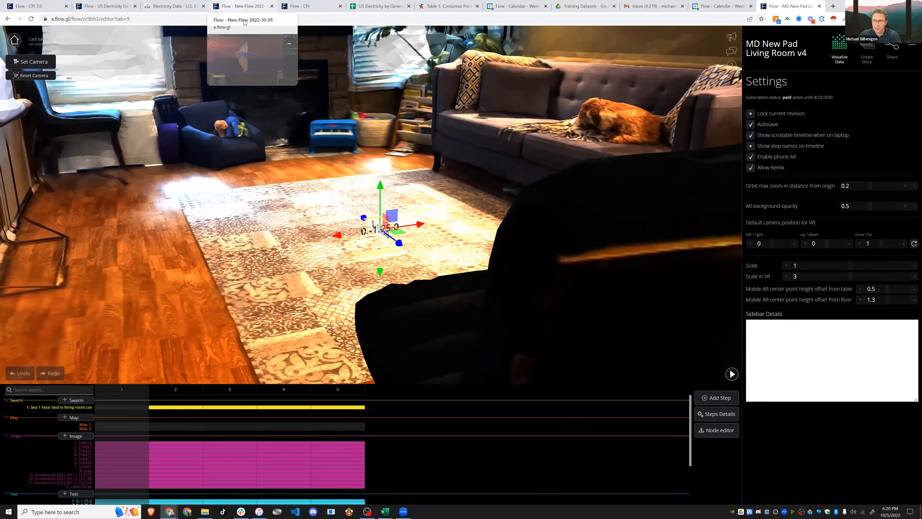
- Add a text object to New Flow 2022-10-05 and set its down/up position to -1.25
click(243, 7)
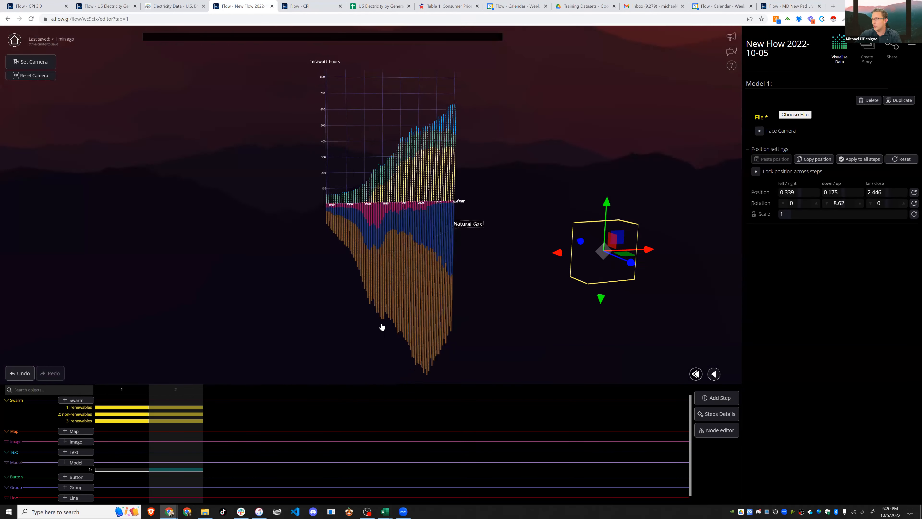
click(72, 453)
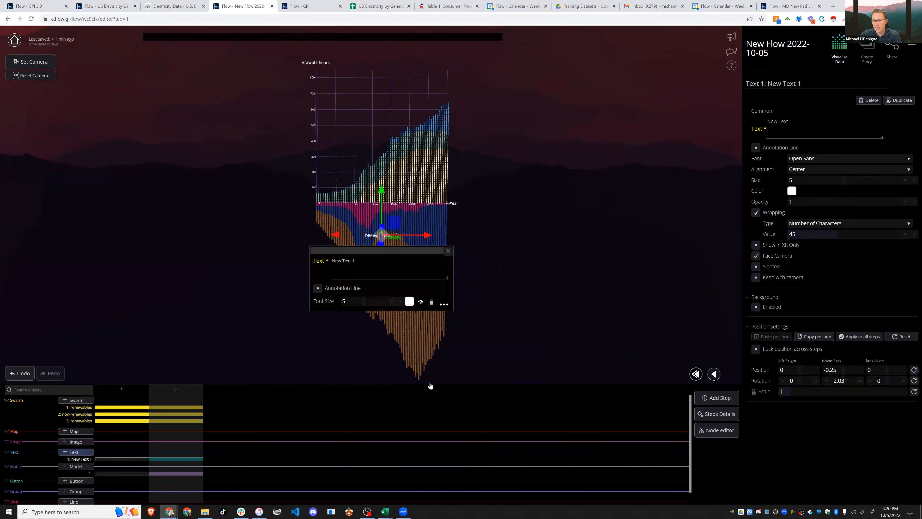
click(831, 370)
key(BackSpace)
text(-1.25)
key(Return)
- Examine the new text's height relative to the lower end of the non-renewables stacks
drag(560, 336, 541, 268)
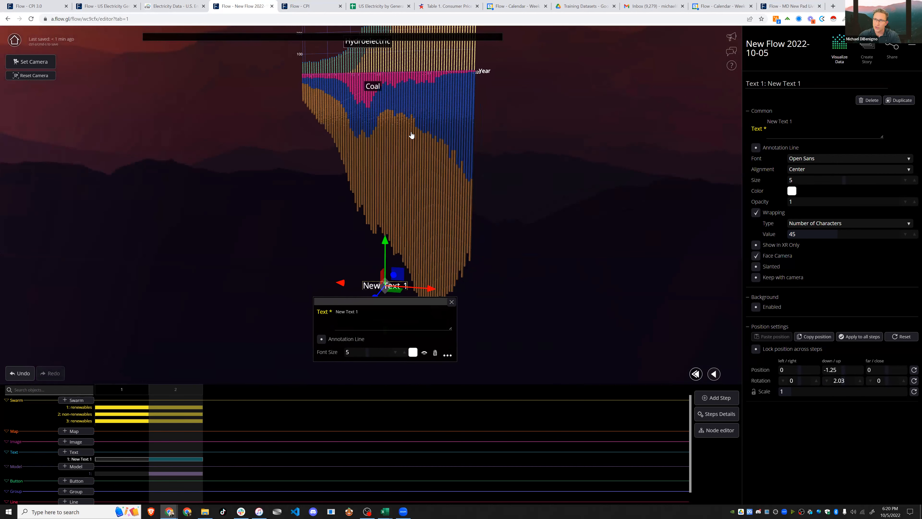
scroll(581, 188, up, 3)
scroll(582, 188, down, 4)
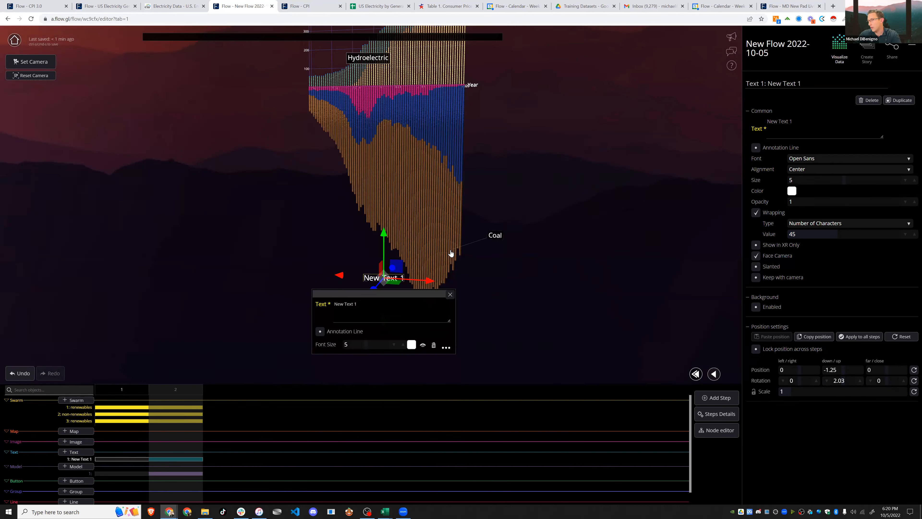
drag(571, 249, 540, 248)
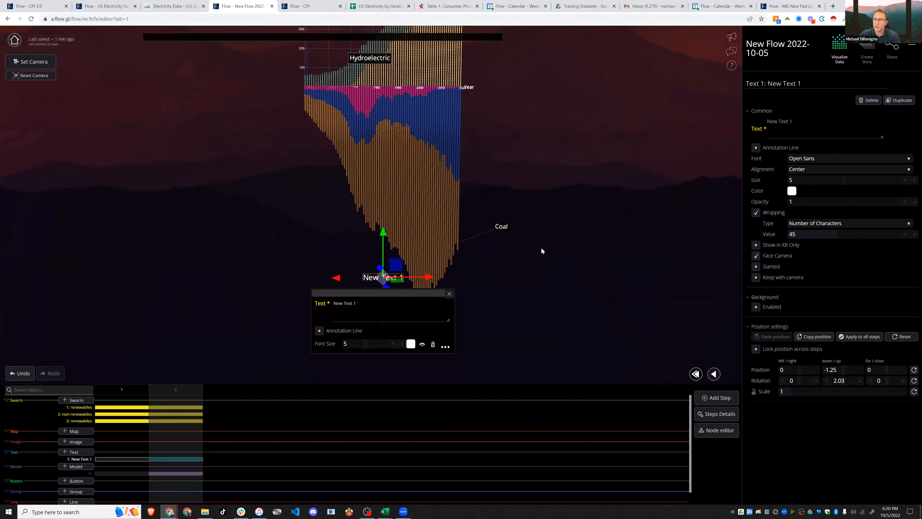
scroll(527, 247, up, 4)
right_drag(588, 198, 597, 353)
scroll(596, 348, down, 5)
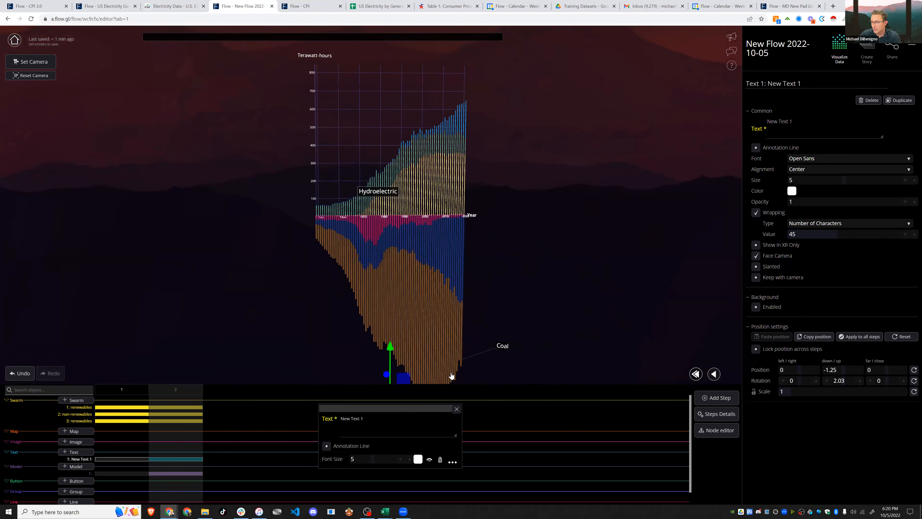
- In the flow's settings, set the mobile AR center-point height offset from floor to 2
click(912, 44)
click(860, 122)
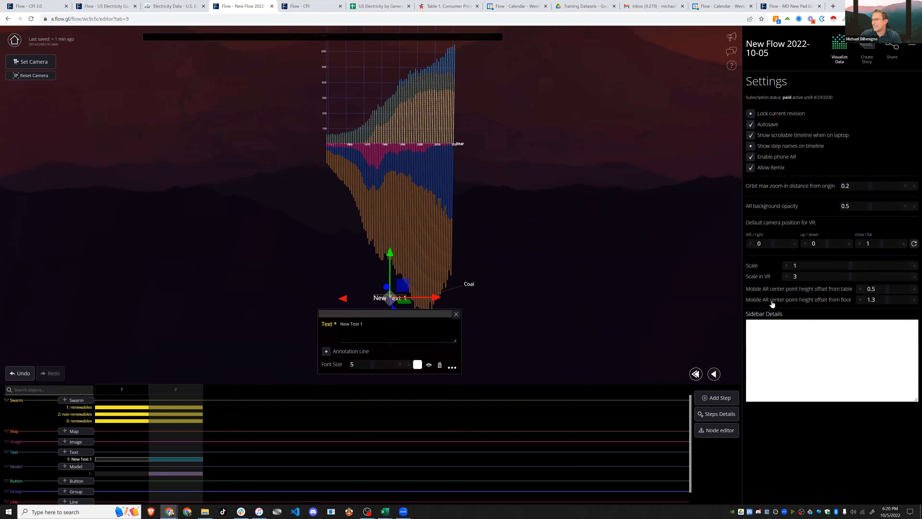
click(880, 299)
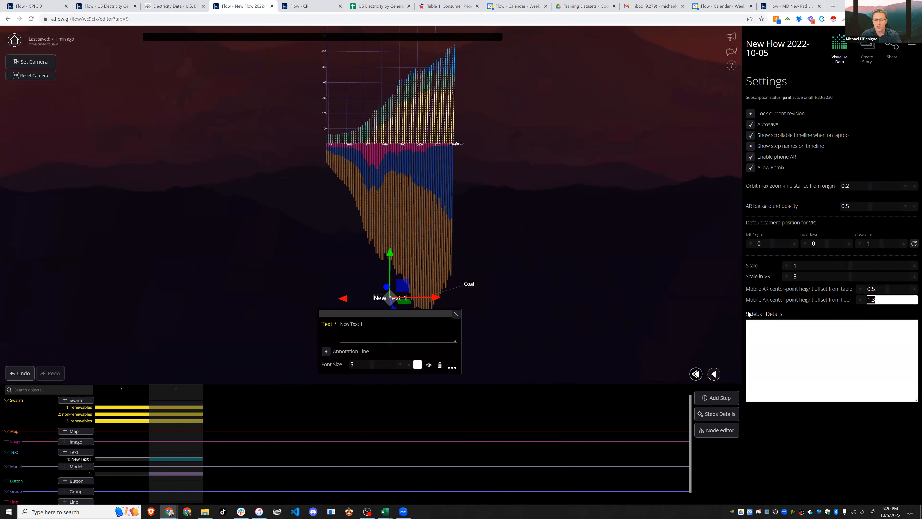
text(2)
drag(558, 312, 550, 307)
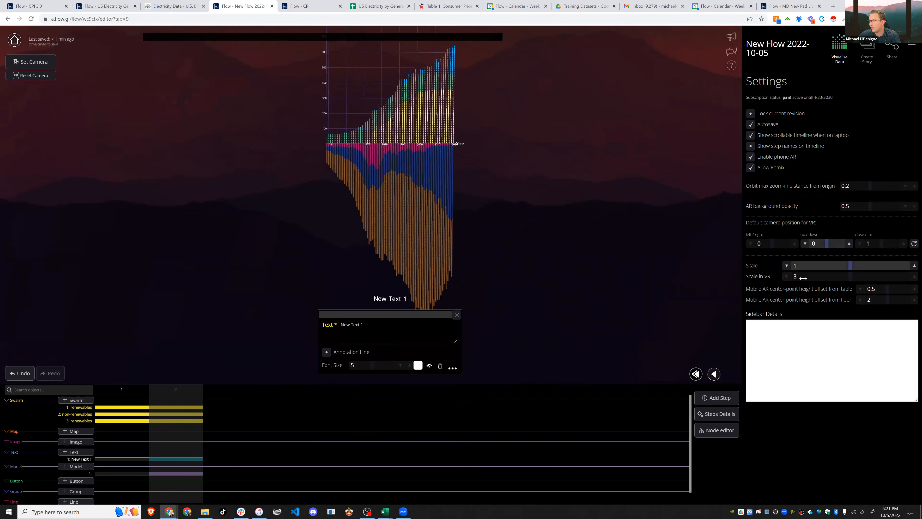
- Set the down/up position of the New Text 1 object in step 2 to -2
click(384, 300)
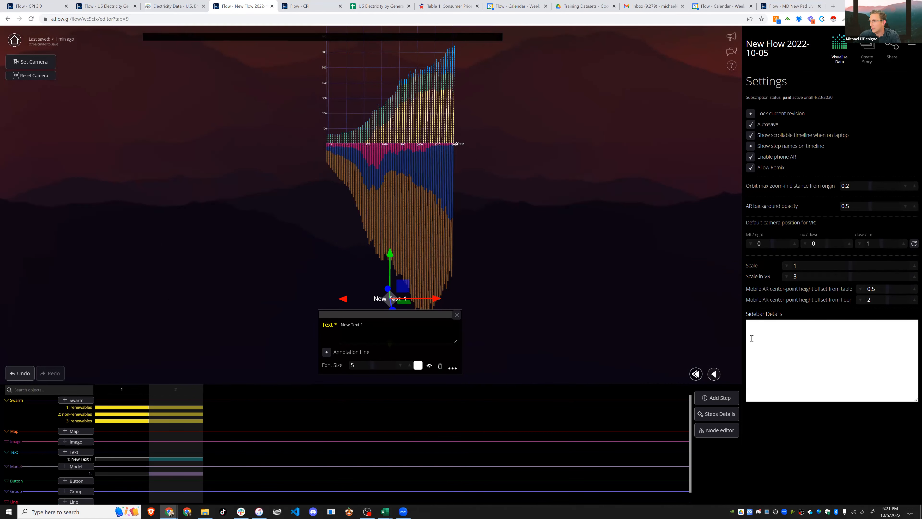
click(602, 297)
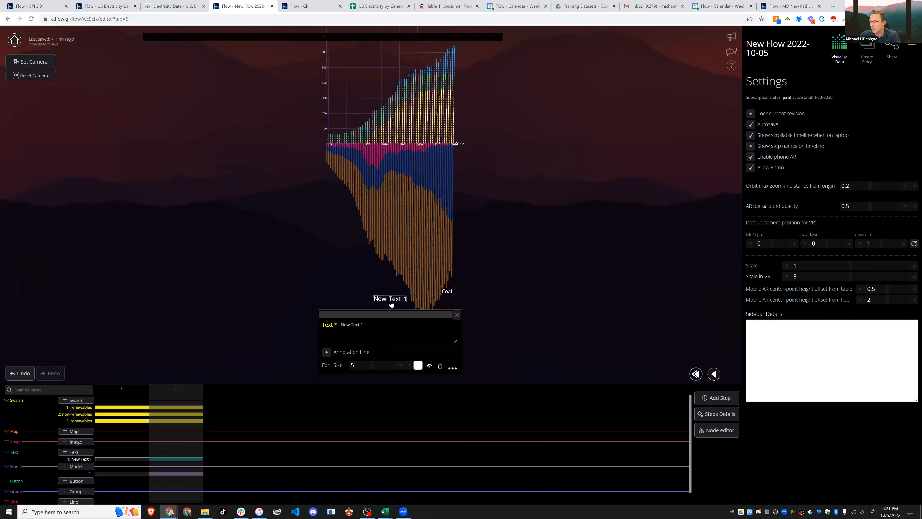
click(164, 407)
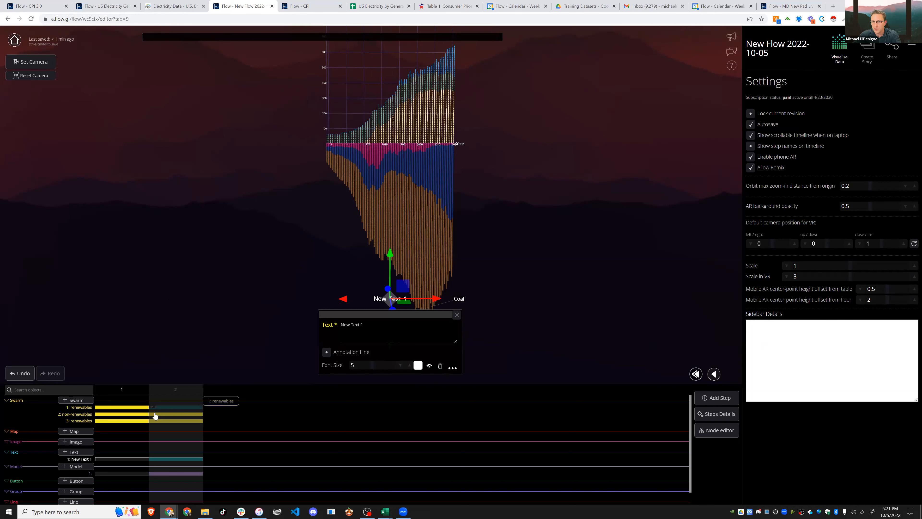
click(169, 459)
click(834, 370)
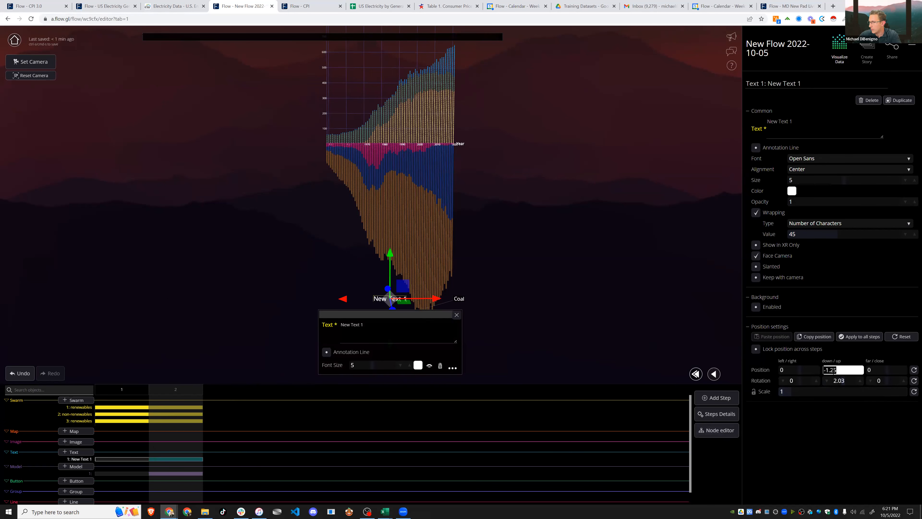
text(-2)
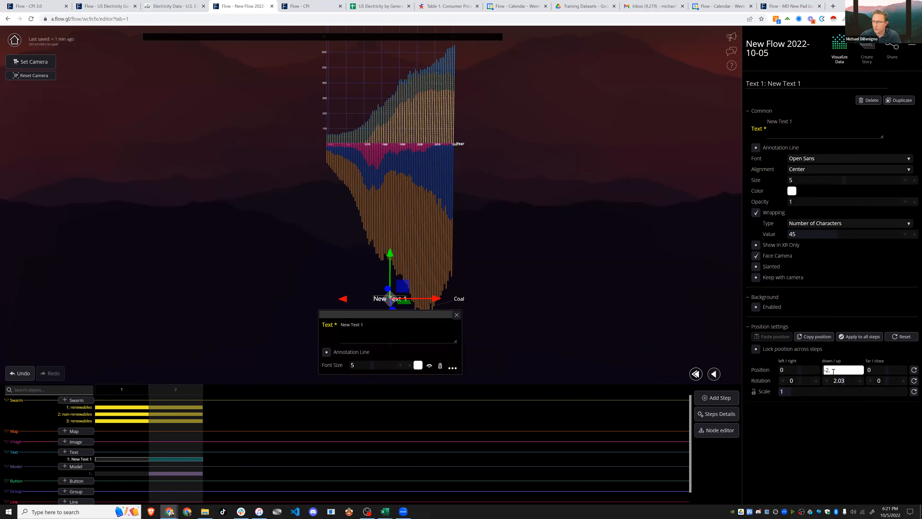
key(Return)
drag(552, 263, 590, 271)
- In the flow's settings, set the mobile AR center-point height offset from floor to 1.5 and close the text's quick editor
click(912, 45)
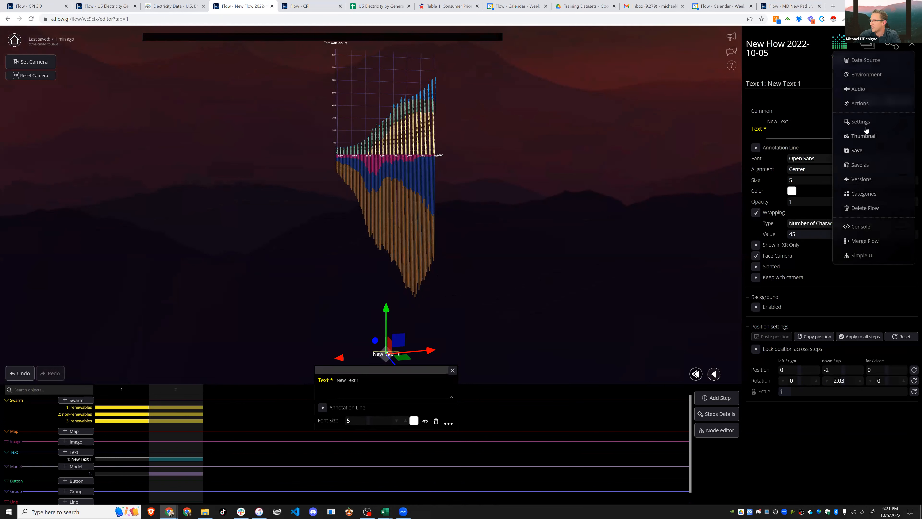
click(863, 123)
click(879, 299)
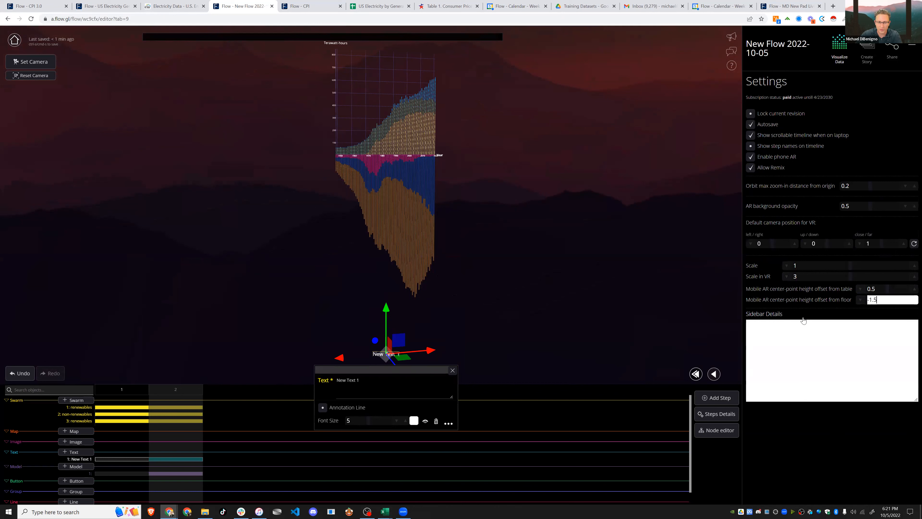
key(Return)
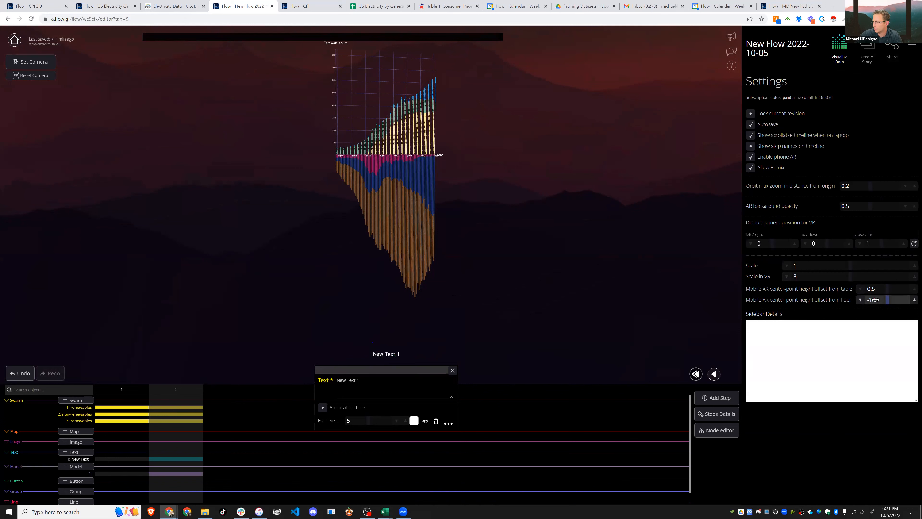
click(875, 299)
text(1.5)
key(Return)
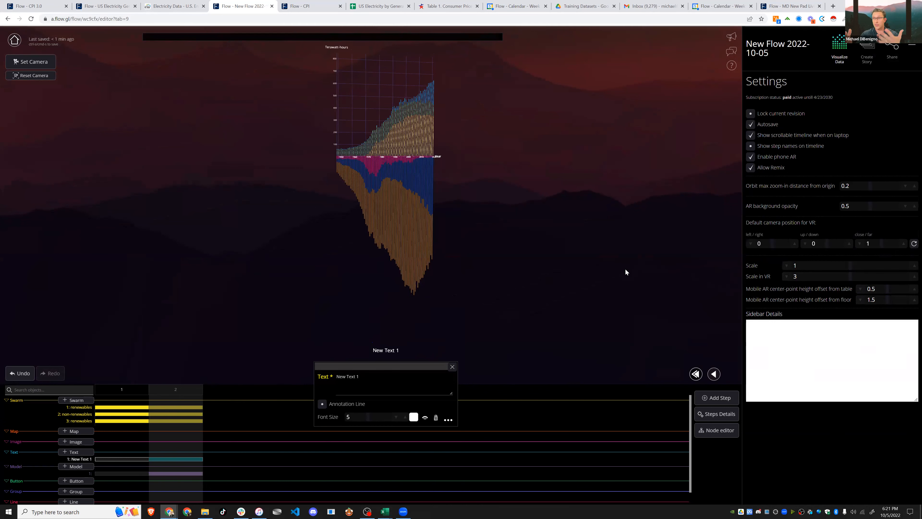
click(452, 366)
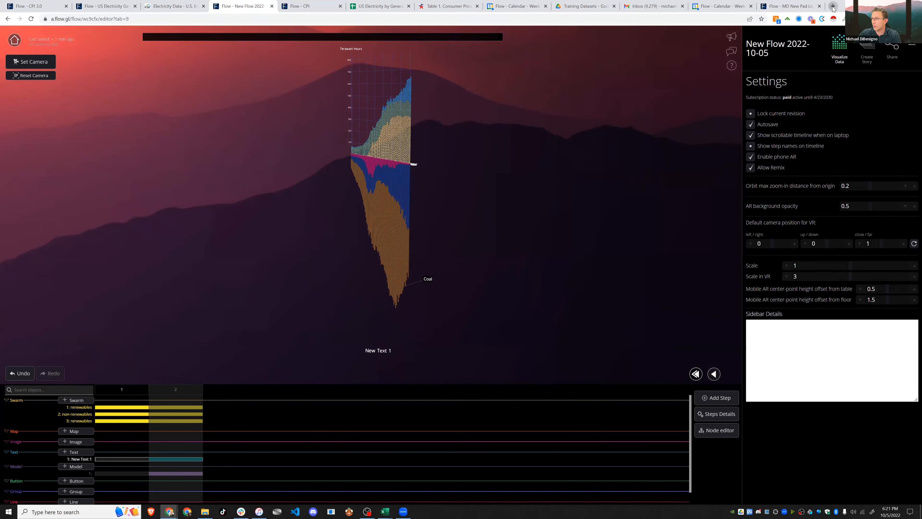
- Open the creator's TikTok profile in a new browser tab and watch part of the "Sources of Electricity US 1950-2020" video, leaving it paused
click(833, 8)
text(t)
key(Return)
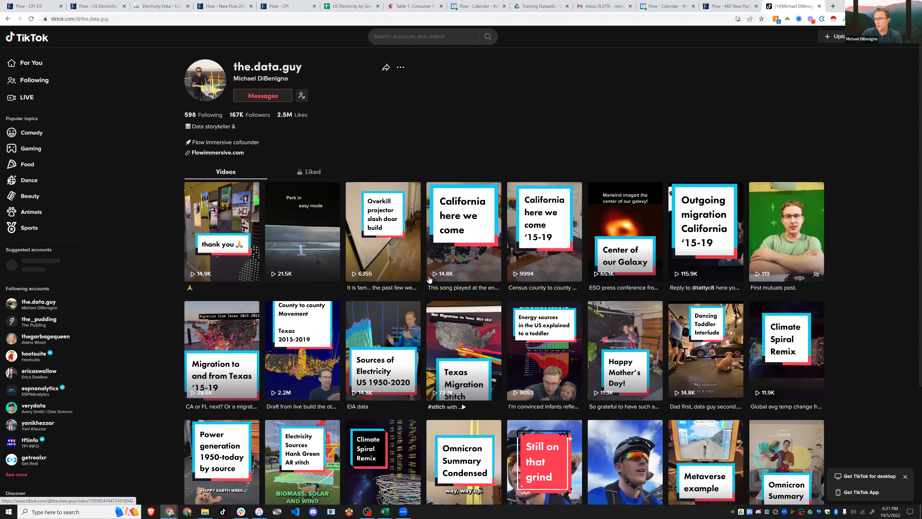
click(392, 336)
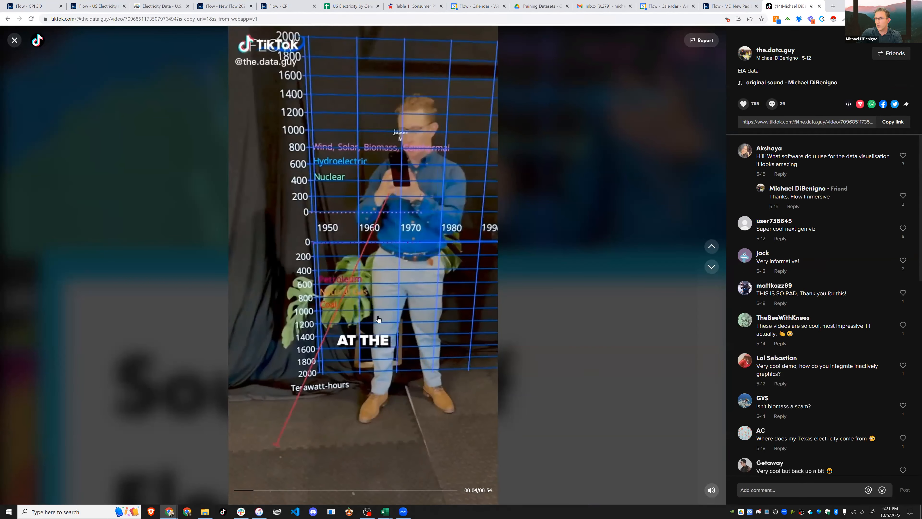
click(357, 172)
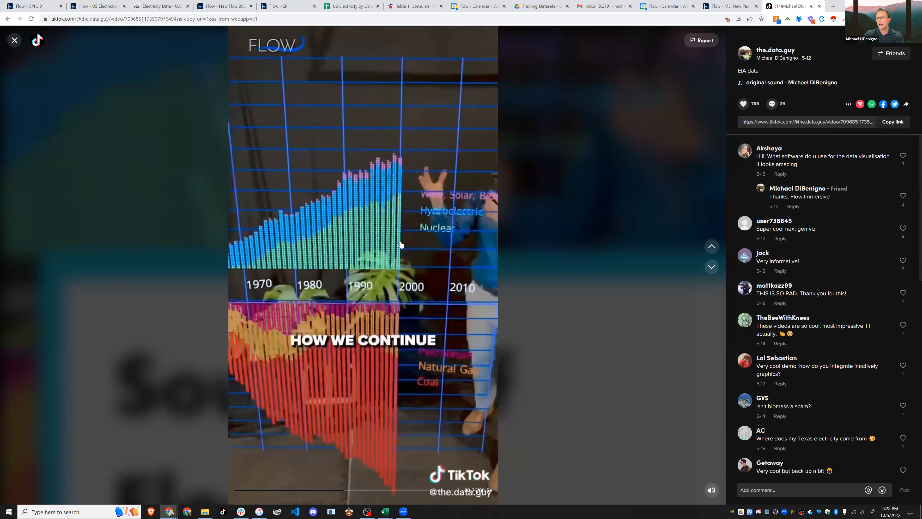
click(406, 240)
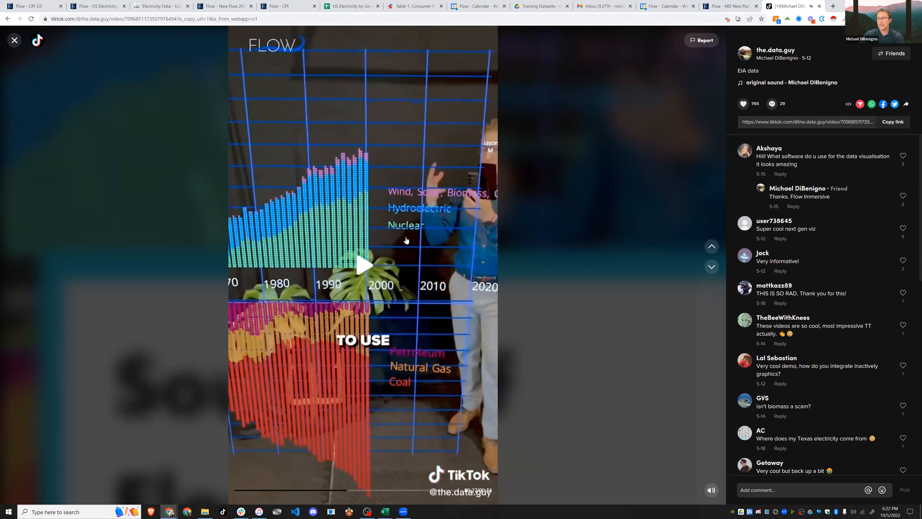
- Return to New Flow 2022-10-05, start a new live meeting from it and dismiss the meeting invitation
click(221, 6)
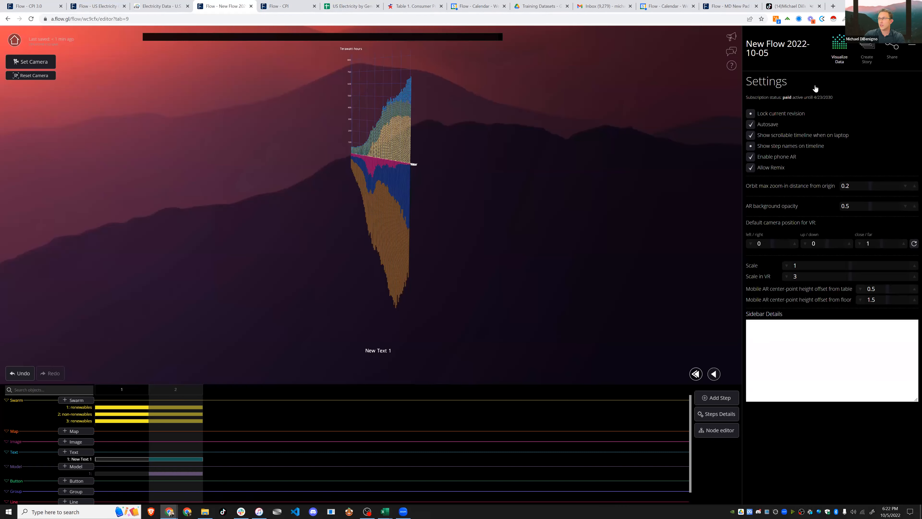
click(731, 53)
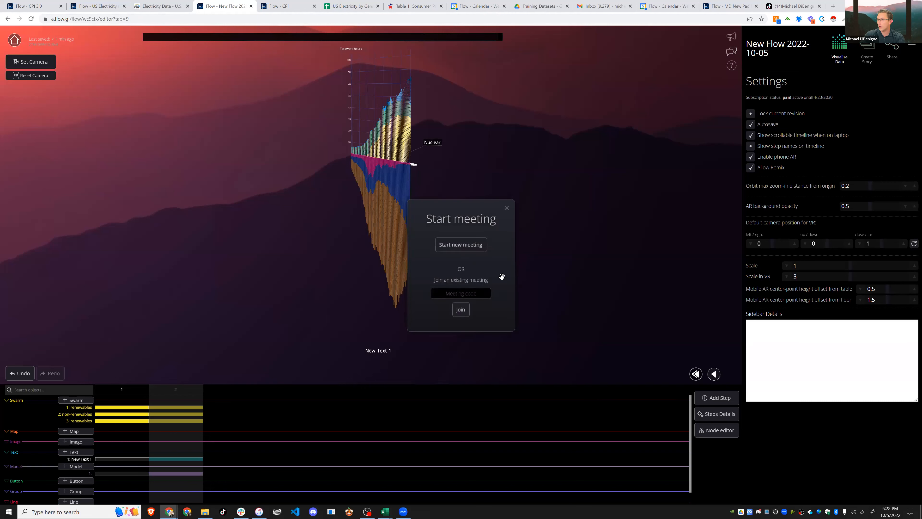
click(459, 250)
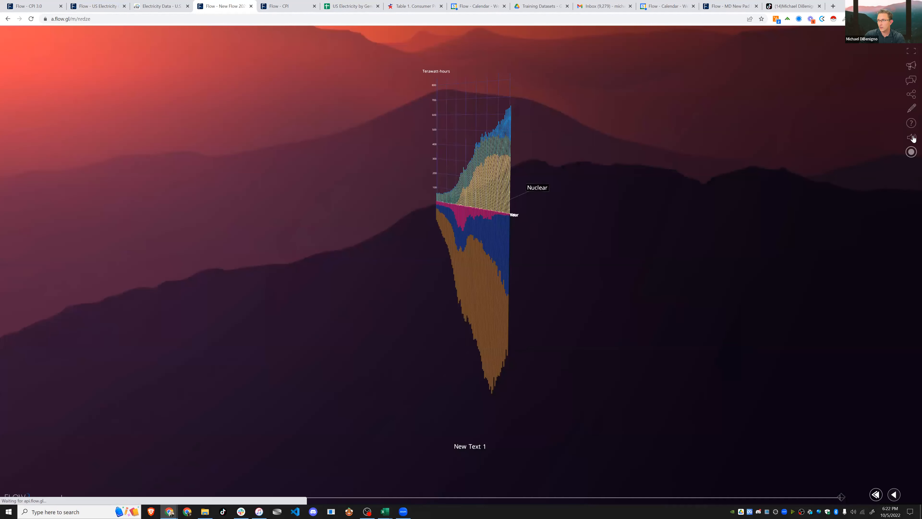
click(434, 283)
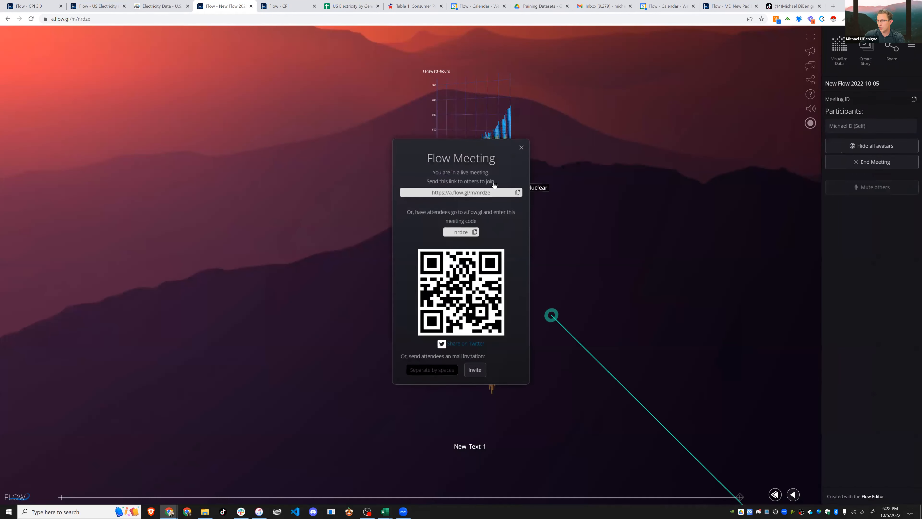
click(521, 148)
- Examine the stacked electricity chart and the text below it from several angles in the live meeting
mouse_move(622, 261)
mouse_down()
mouse_move(594, 284)
mouse_move(652, 241)
mouse_move(717, 223)
mouse_up()
click(707, 239)
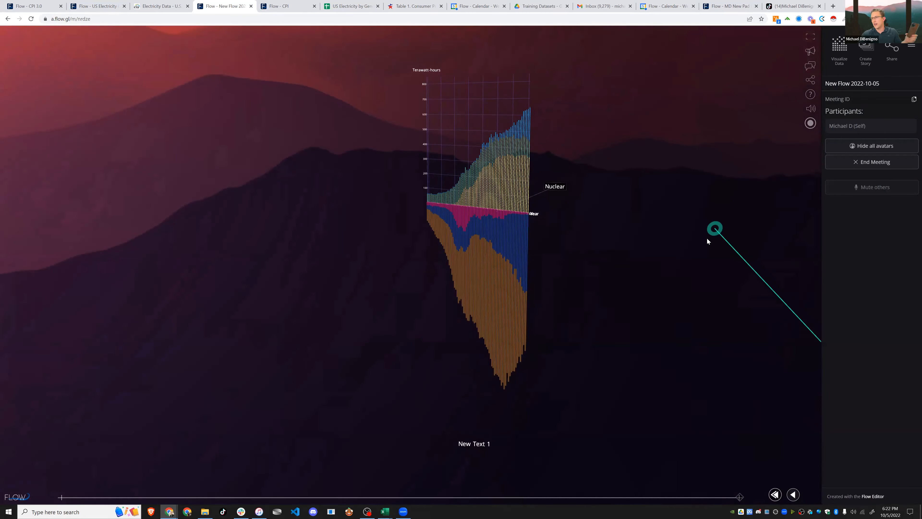
mouse_move(662, 220)
mouse_down()
mouse_move(598, 260)
mouse_move(607, 268)
mouse_up()
right_drag(630, 267, 584, 327)
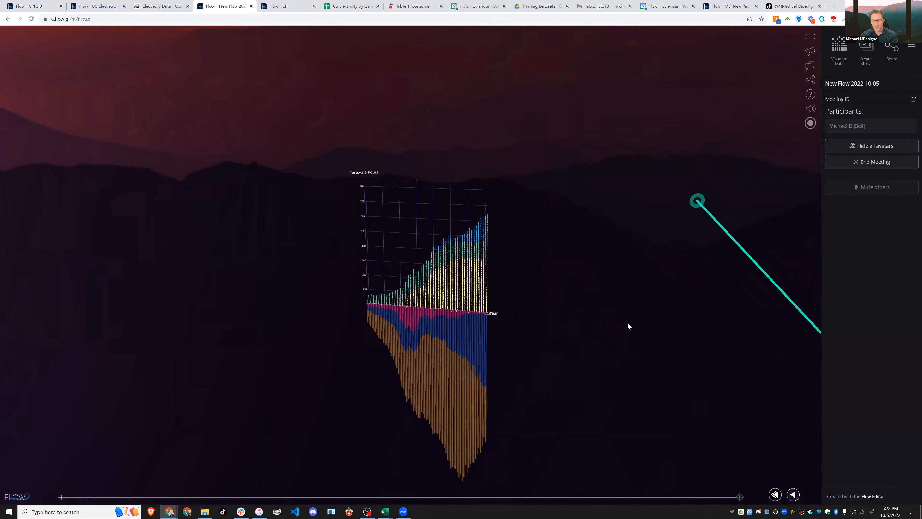
drag(563, 302, 579, 285)
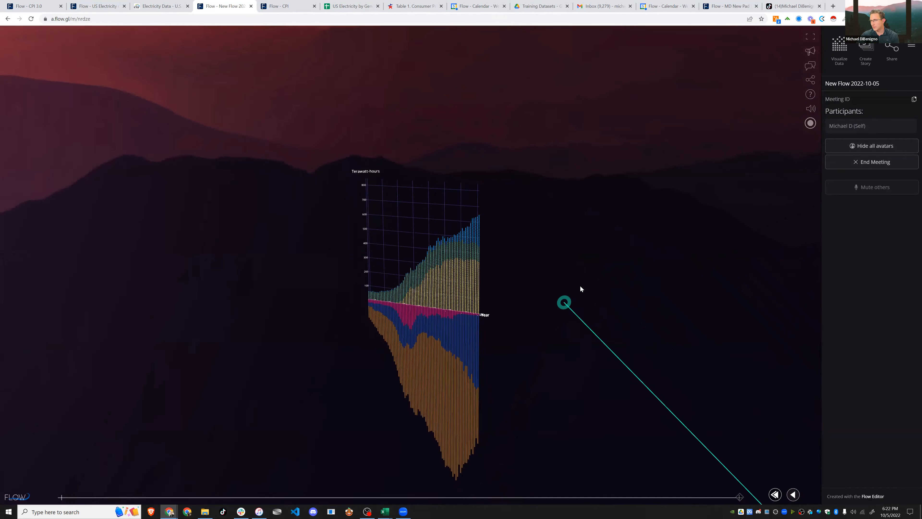
right_drag(579, 285, 565, 245)
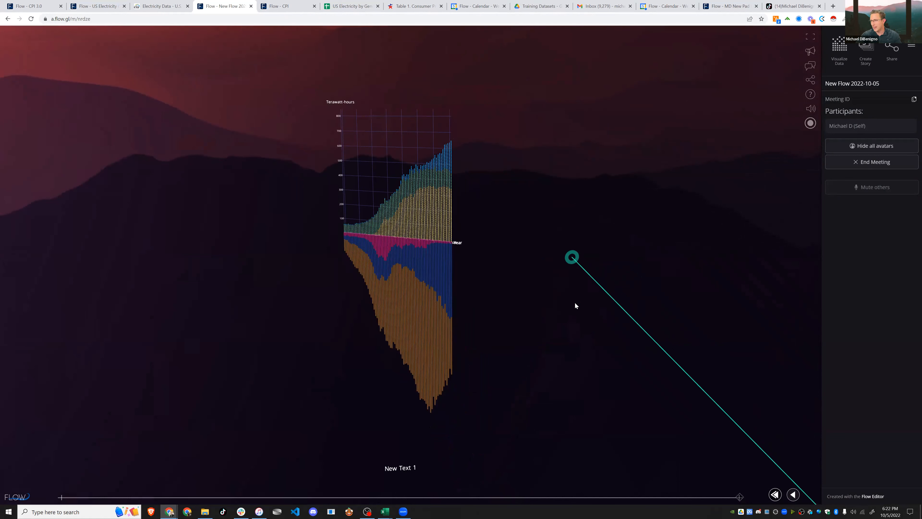
drag(582, 269, 615, 262)
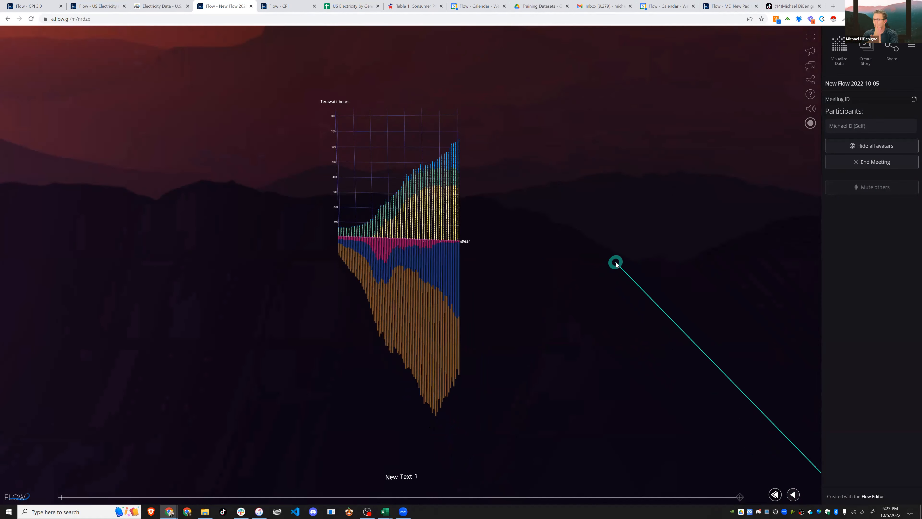
drag(559, 164, 603, 160)
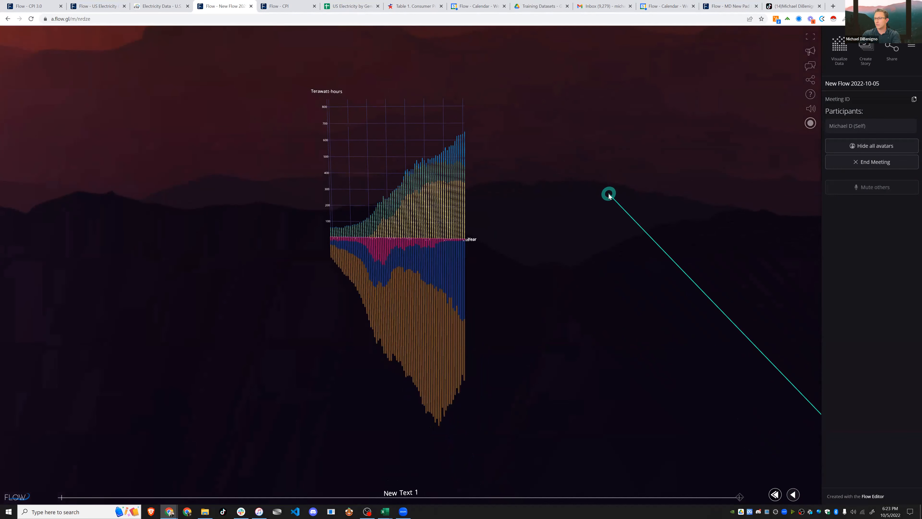
- Watch more of the TikTok electricity video, pause it, and view the US Electricity Generation by Source 1950-2020 flow for comparison
click(793, 6)
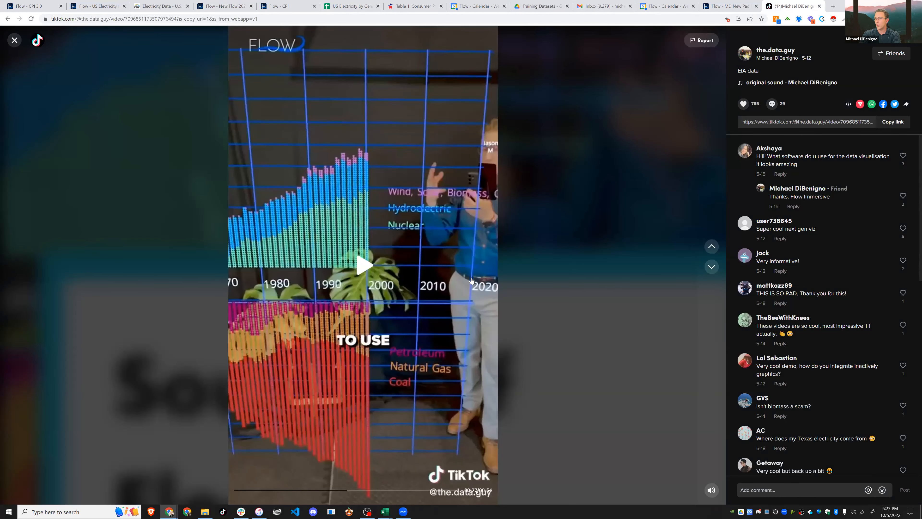
click(471, 280)
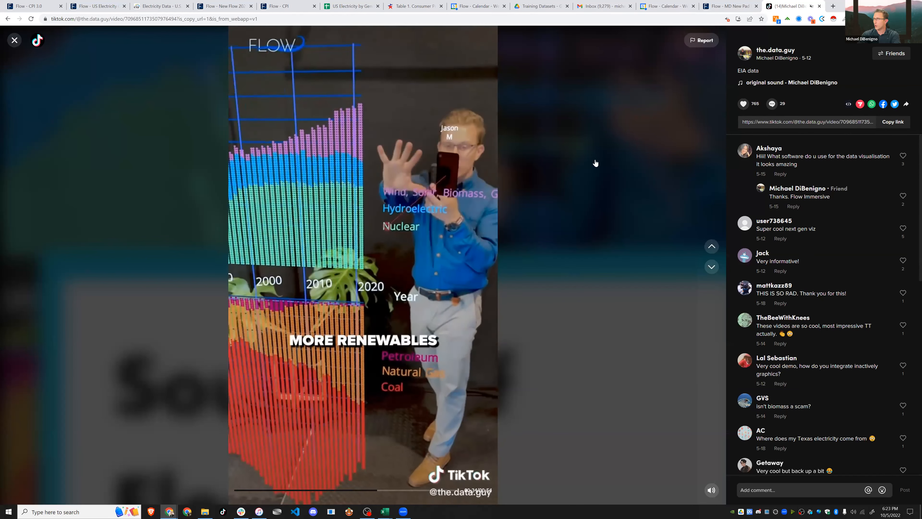
click(274, 54)
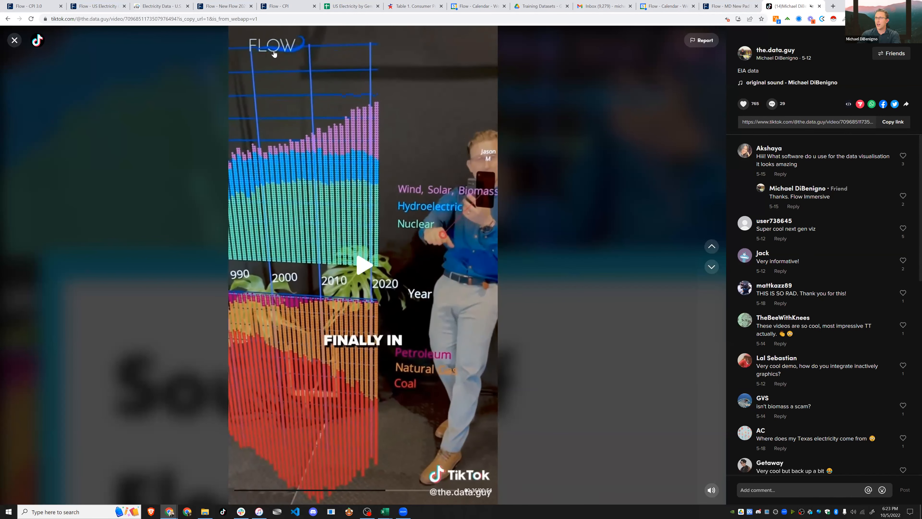
click(96, 6)
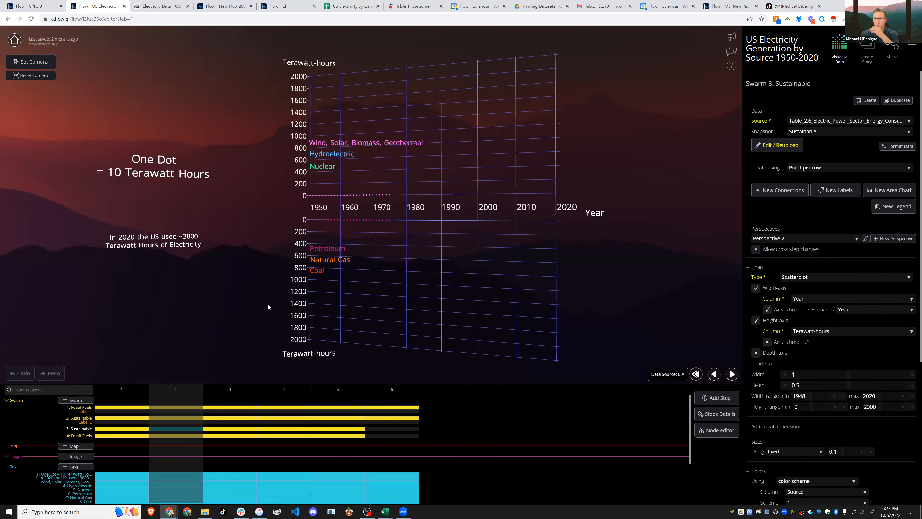
- End the live meeting of New Flow 2022-10-05 and reopen the flow in the editor
click(225, 7)
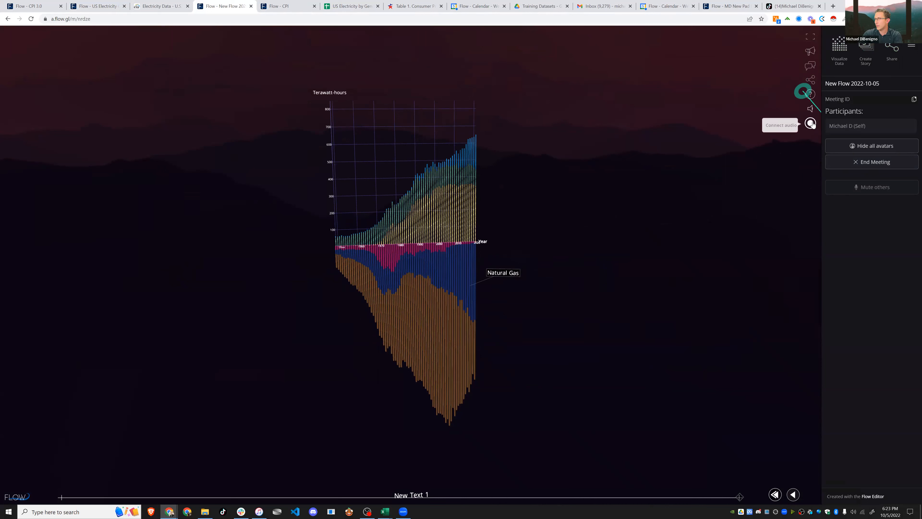
click(853, 163)
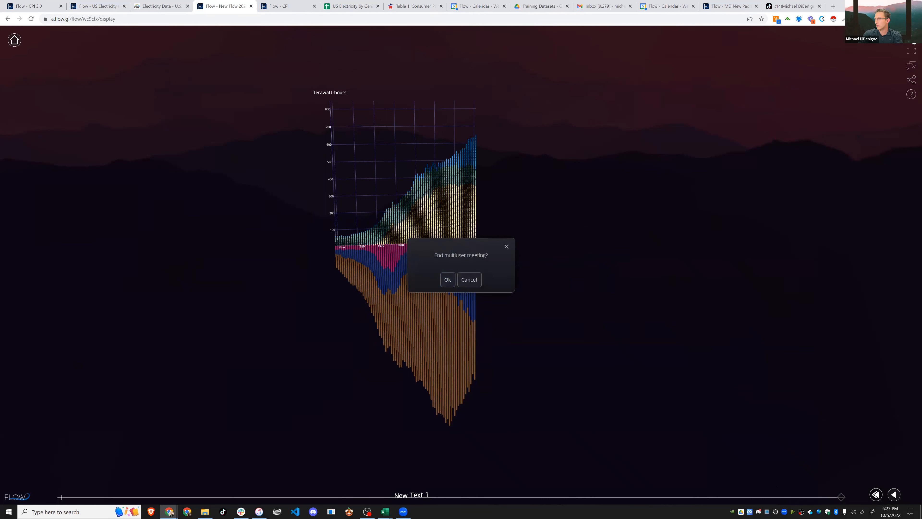
click(448, 277)
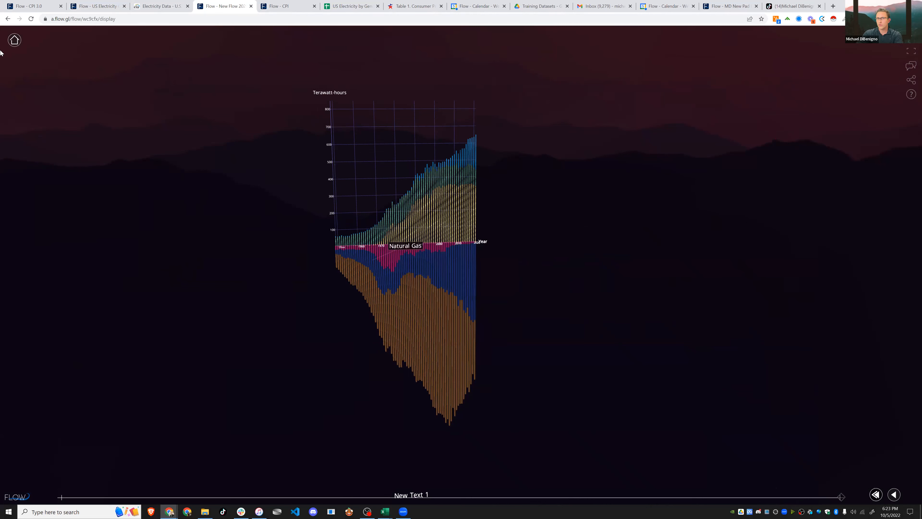
key(alt+Left)
key(alt+Right)
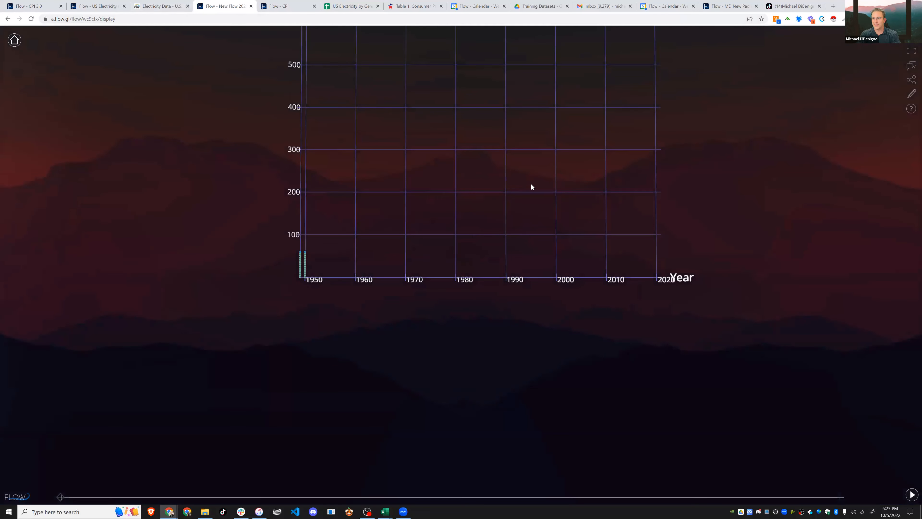
click(911, 93)
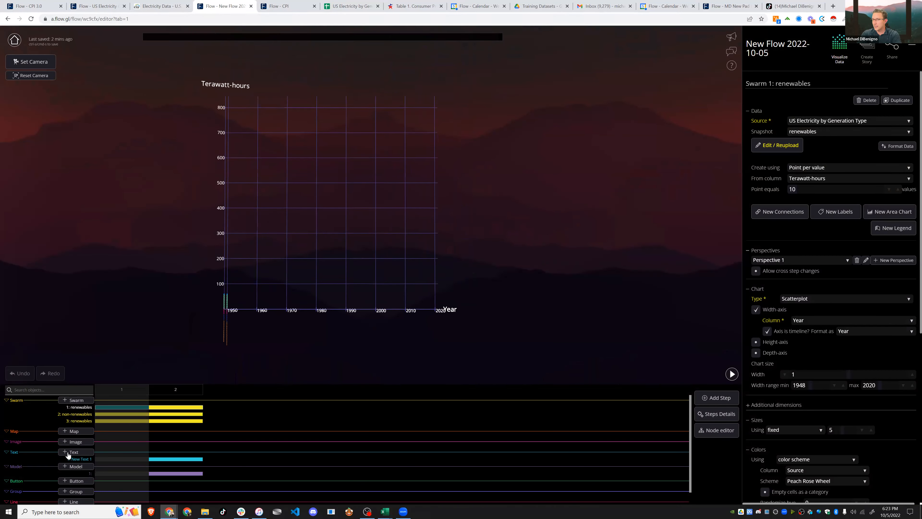
- Look through the timeline objects of New Flow 2022-10-05 and switch back to the paused electricity video on TikTok
scroll(146, 485, down, 1)
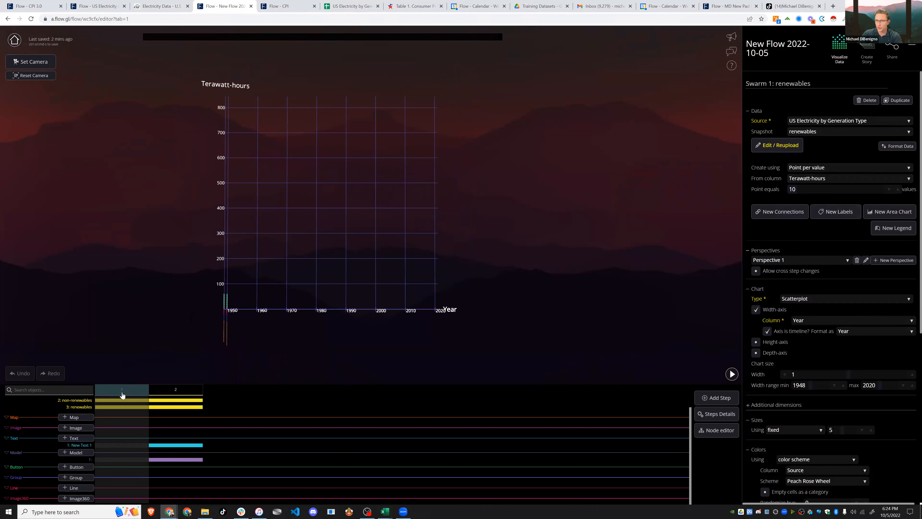
click(161, 394)
click(794, 6)
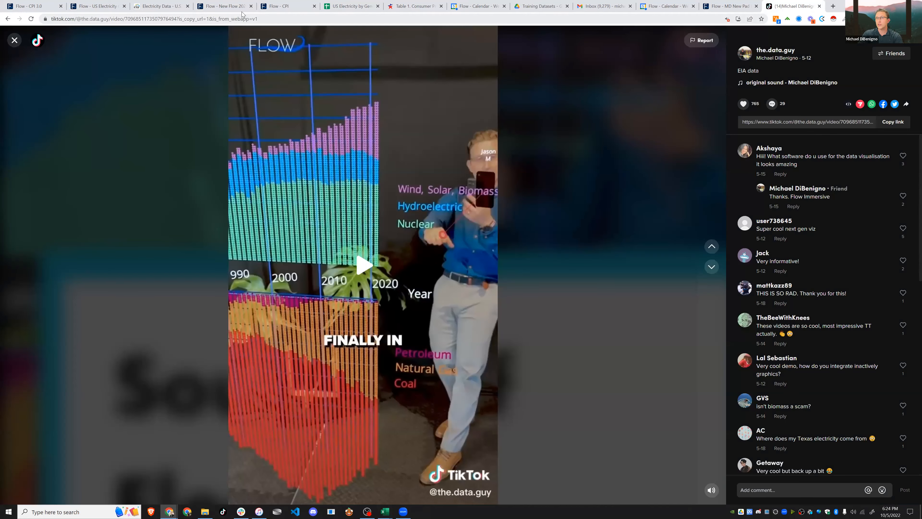
- Return to New Flow 2022-10-05 at its first step, create a sharable link for it and select the link address
click(221, 10)
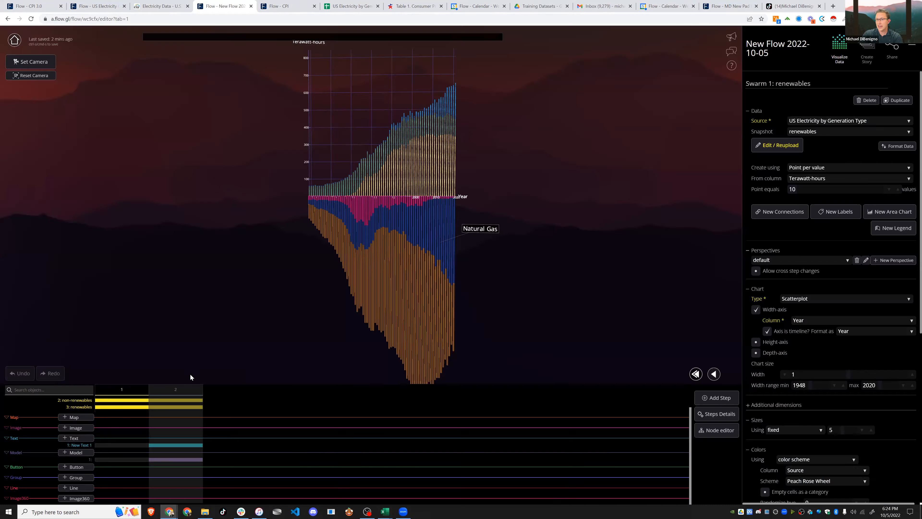
click(132, 394)
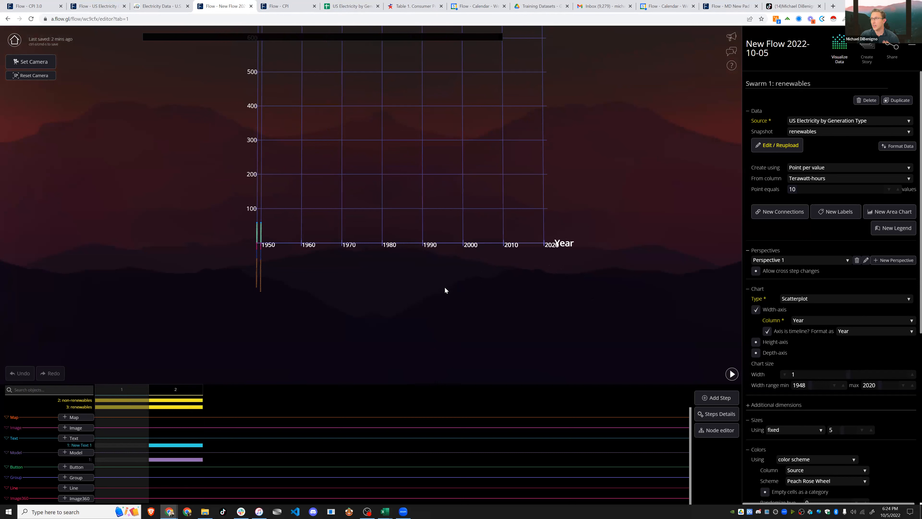
click(887, 47)
click(834, 121)
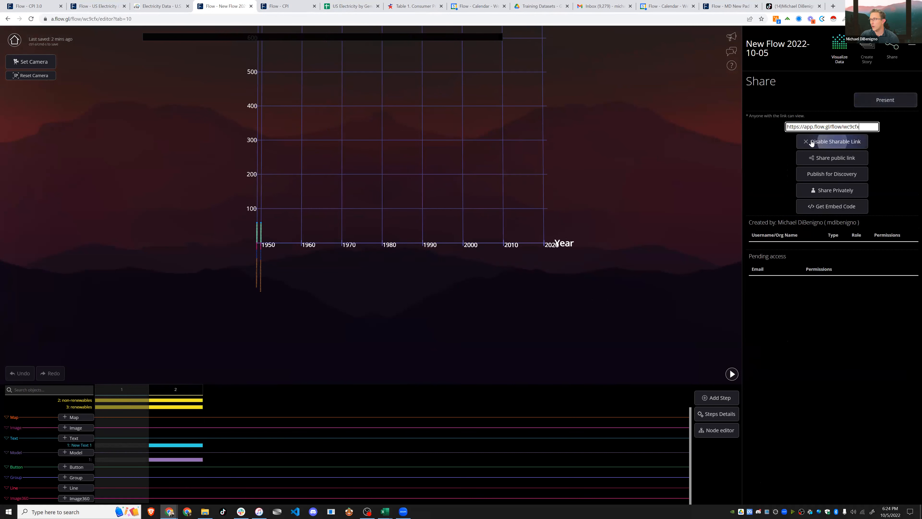
click(826, 129)
click(31, 408)
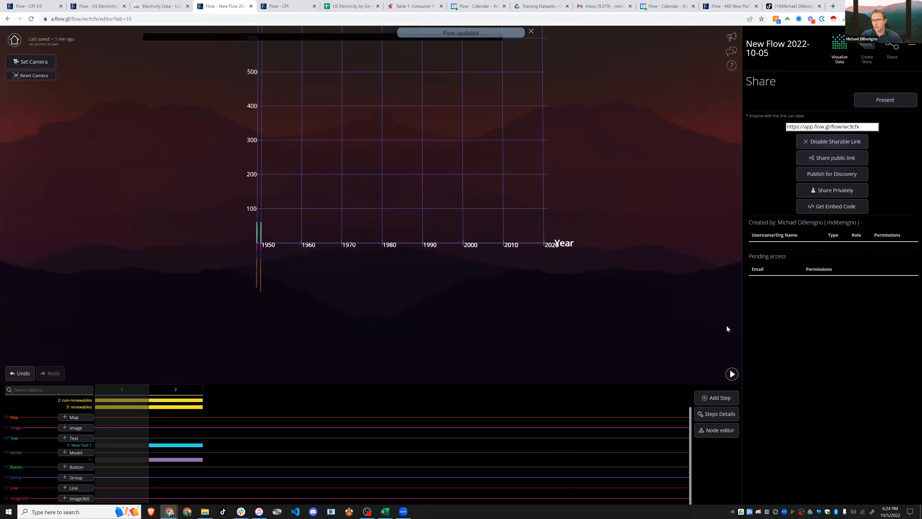
click(96, 401)
click(731, 373)
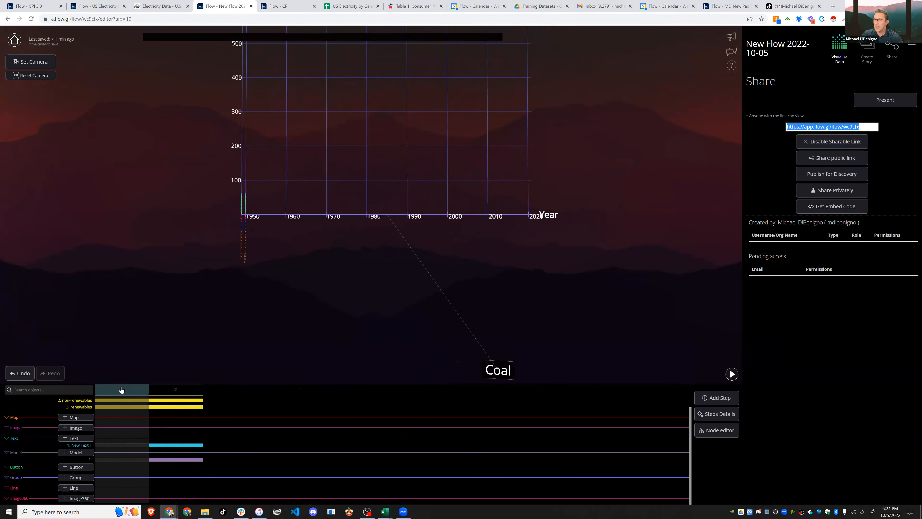
- Switch to story creation and record a short narration for the first step
click(867, 46)
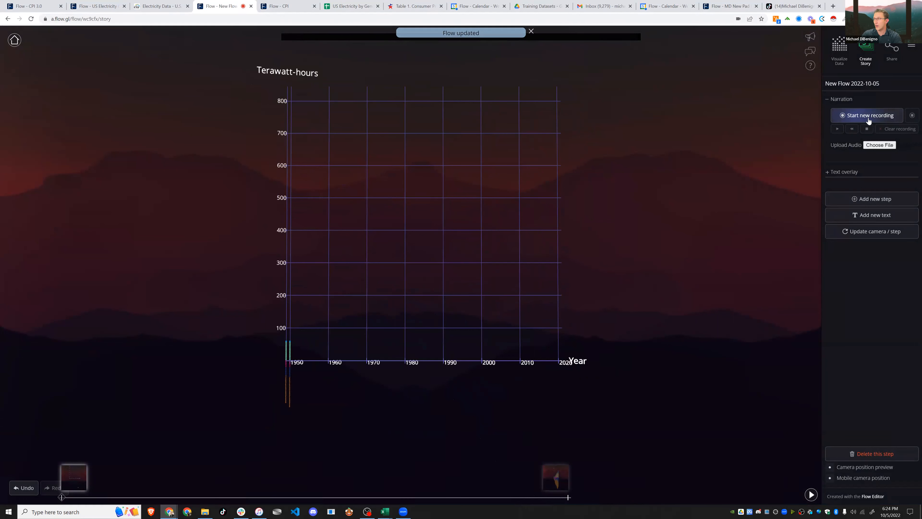
click(850, 116)
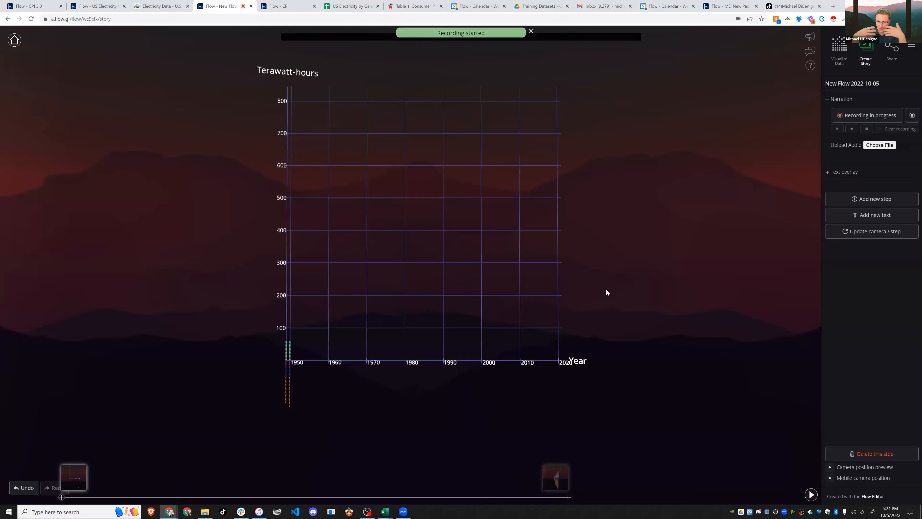
drag(529, 302, 611, 322)
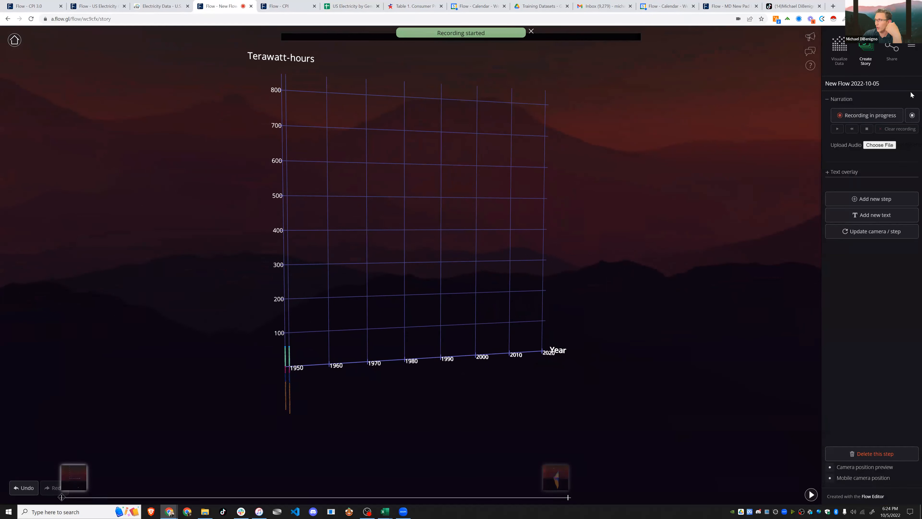
click(912, 115)
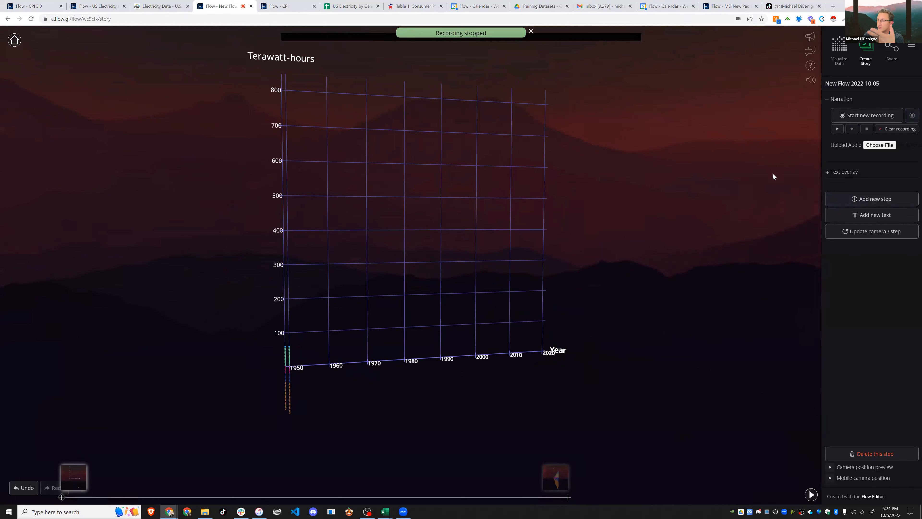
drag(641, 254, 608, 280)
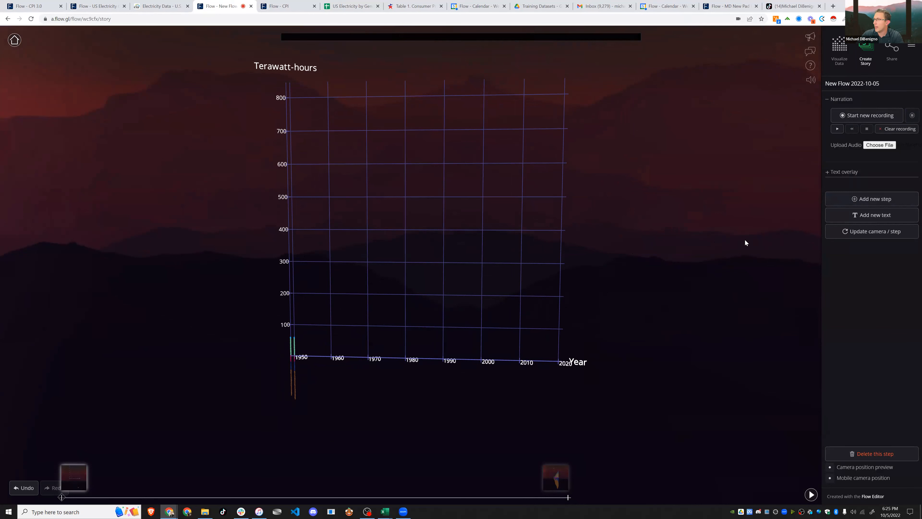
- Add a new text to the first story step and position it beside the vertical axis near the 100 mark
click(874, 214)
drag(392, 198, 393, 204)
drag(485, 244, 253, 271)
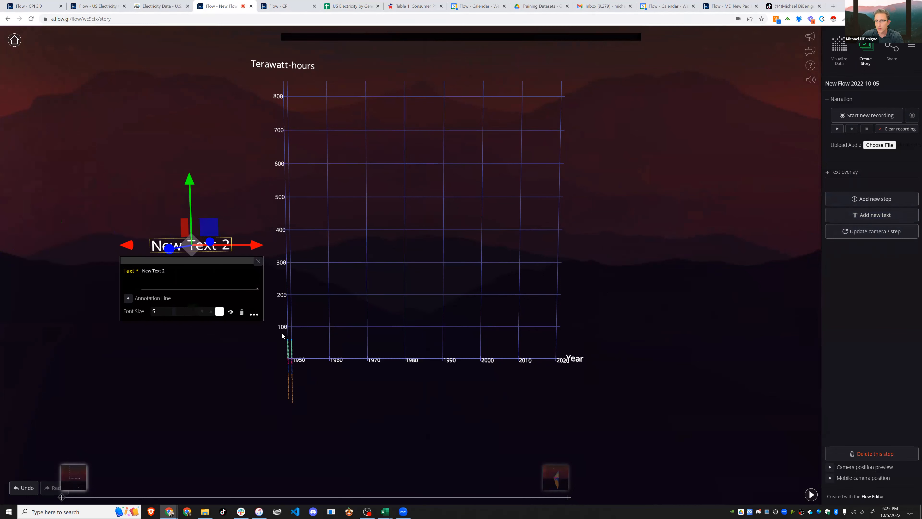
right_drag(282, 334, 290, 269)
drag(207, 321, 216, 311)
drag(213, 124, 222, 220)
mouse_move(297, 292)
scroll(297, 292, up, 4)
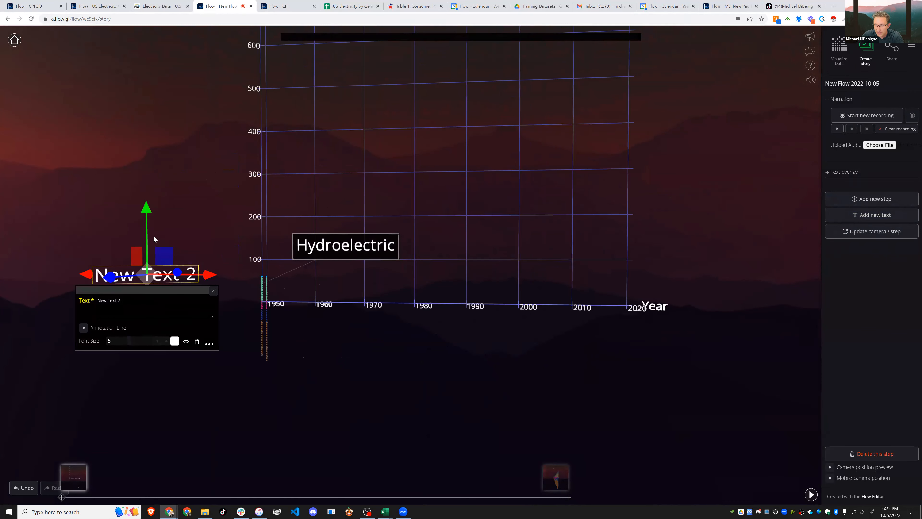
drag(155, 239, 154, 211)
- Replace the new text's wording with "look at this"
drag(120, 272, 31, 261)
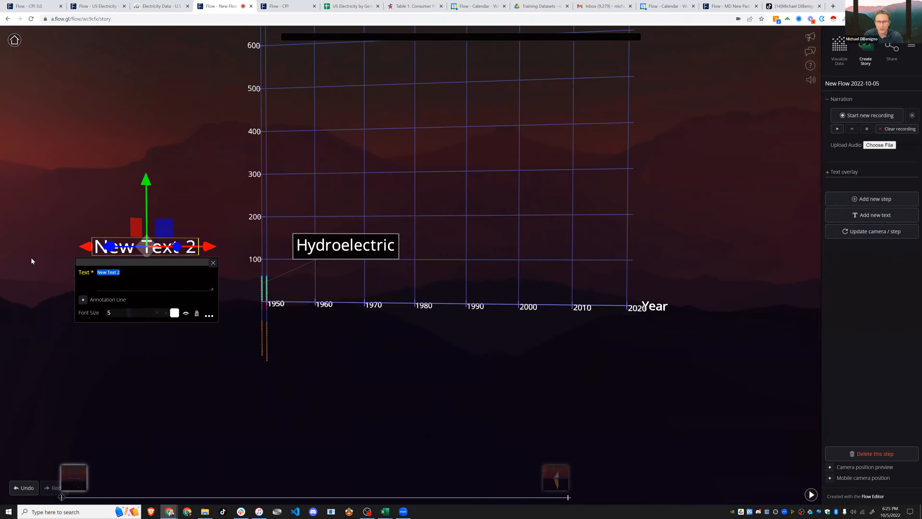
text(looks at)
key(BackSpace)
key(BackSpace)
key(BackSpace)
key(BackSpace)
text(at this)
- Enable an annotation line for the "look at this" text and attach it to a Hydroelectric dot at the start of the timeline
click(83, 301)
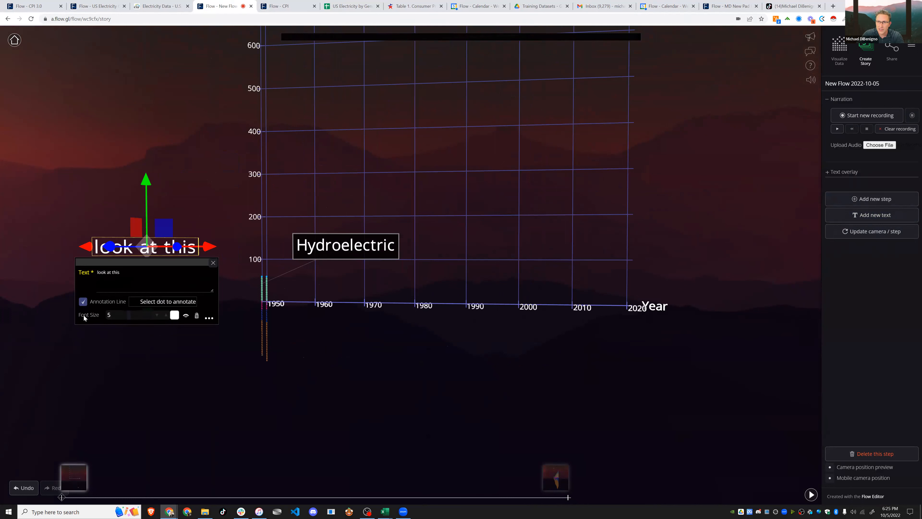
click(145, 305)
click(151, 304)
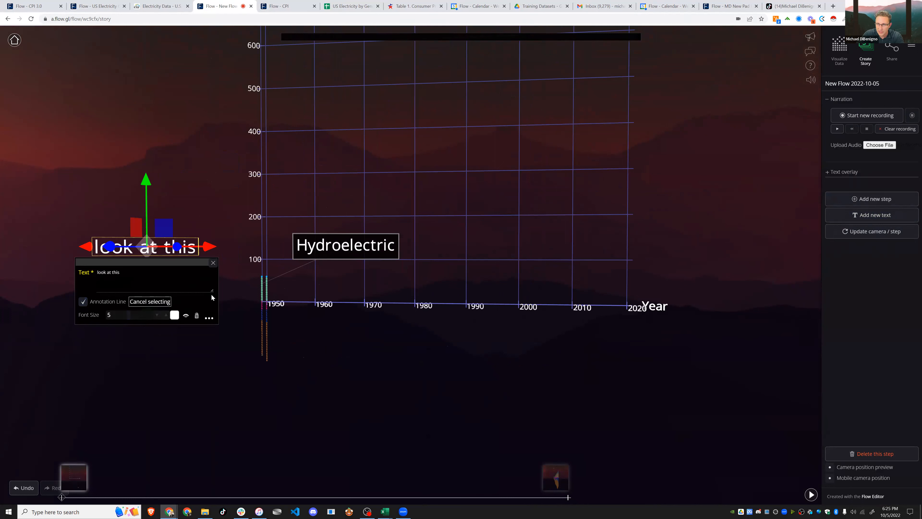
click(262, 288)
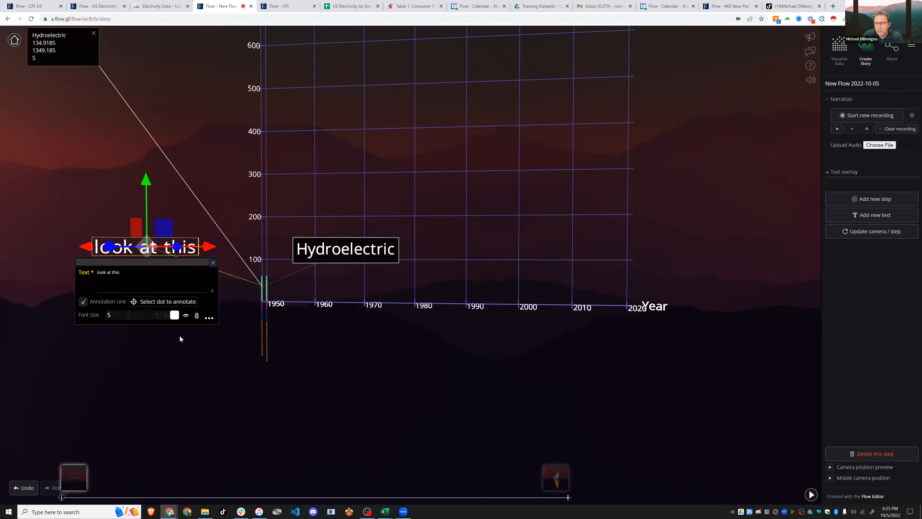
click(213, 262)
- Examine the "look at this" annotation from several angles and view its extended text and annotation line options
drag(179, 270, 289, 276)
drag(422, 393, 543, 367)
drag(450, 293, 399, 255)
click(202, 248)
drag(202, 247, 130, 248)
scroll(428, 405, down, 4)
drag(326, 406, 278, 404)
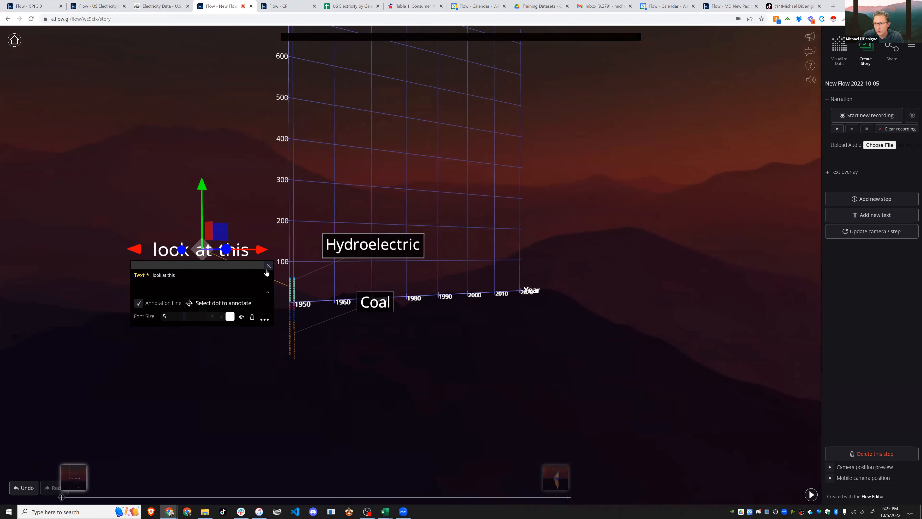
click(264, 319)
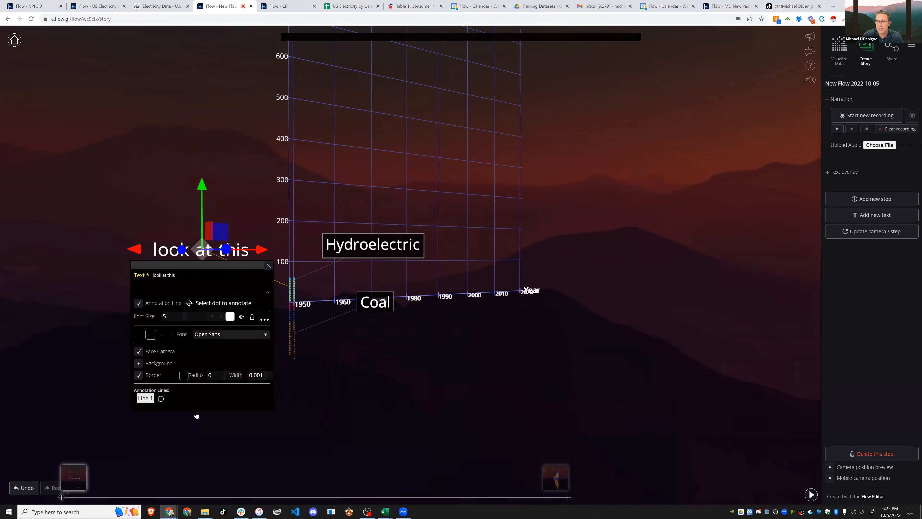
click(144, 400)
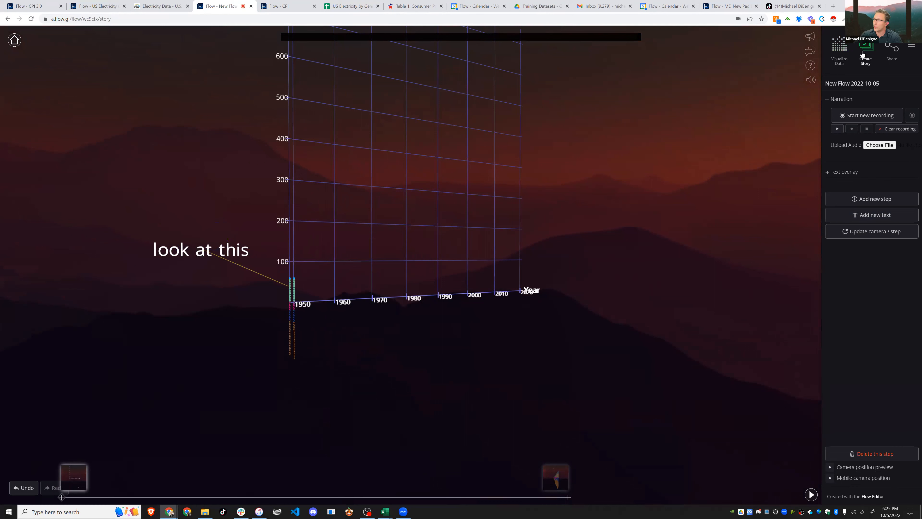
click(238, 254)
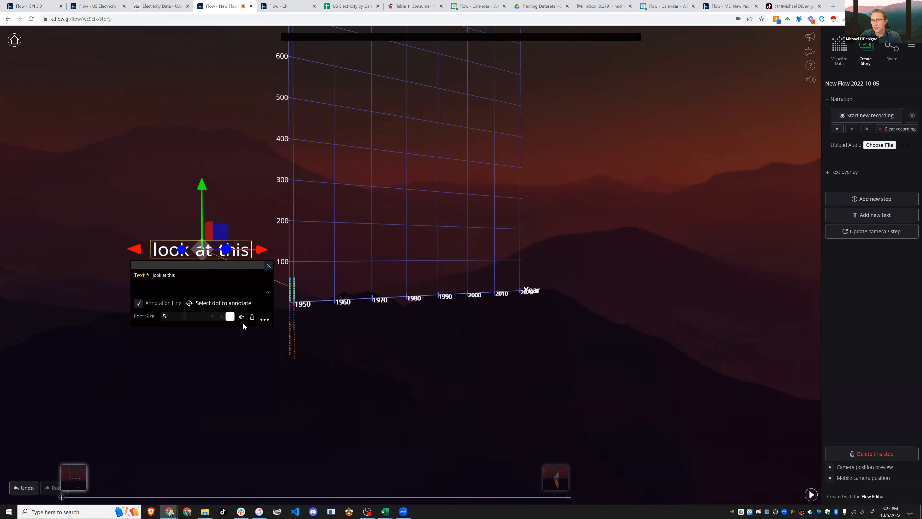
click(265, 319)
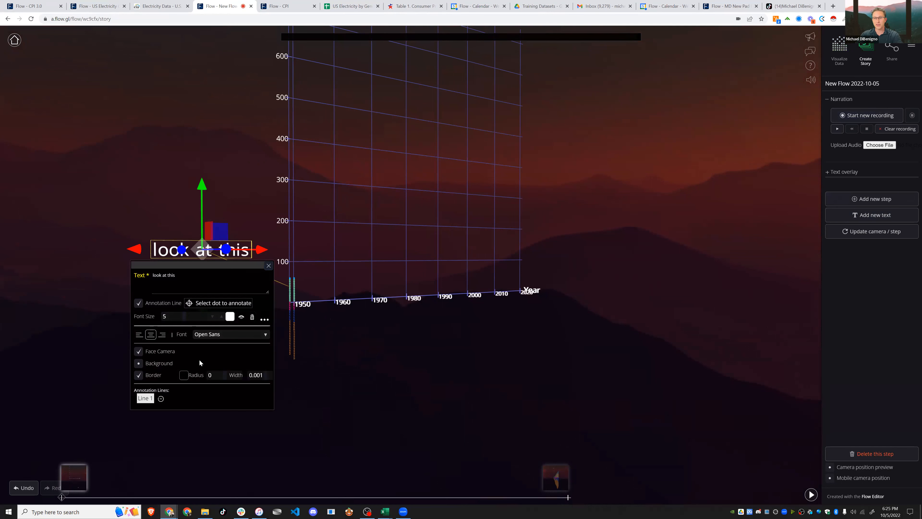
click(269, 266)
- Frame the whole chart and its annotation at an angle and save that camera view to the first step
drag(462, 372, 603, 359)
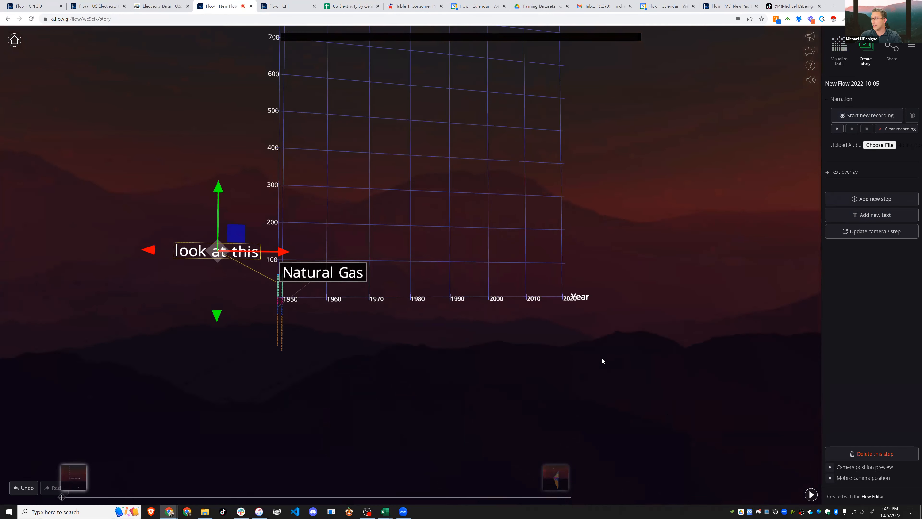
drag(374, 376, 555, 382)
drag(542, 268, 539, 317)
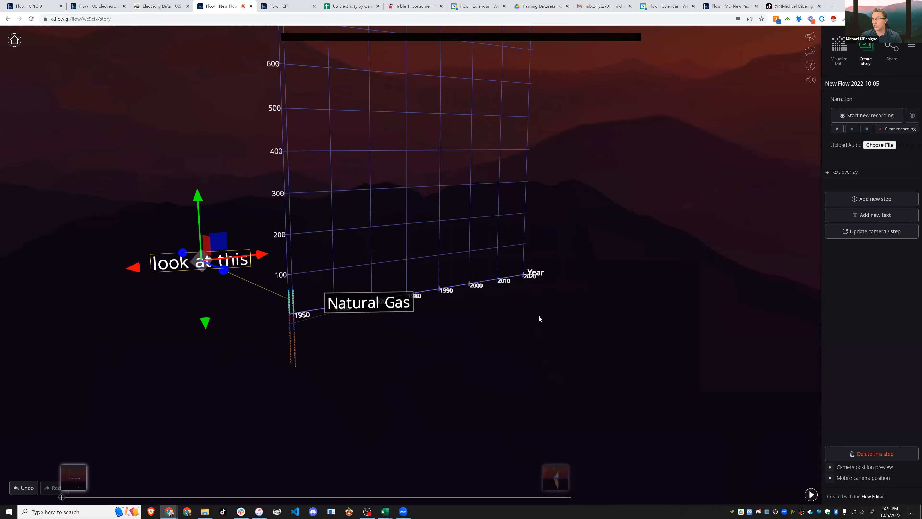
scroll(539, 317, down, 3)
click(878, 235)
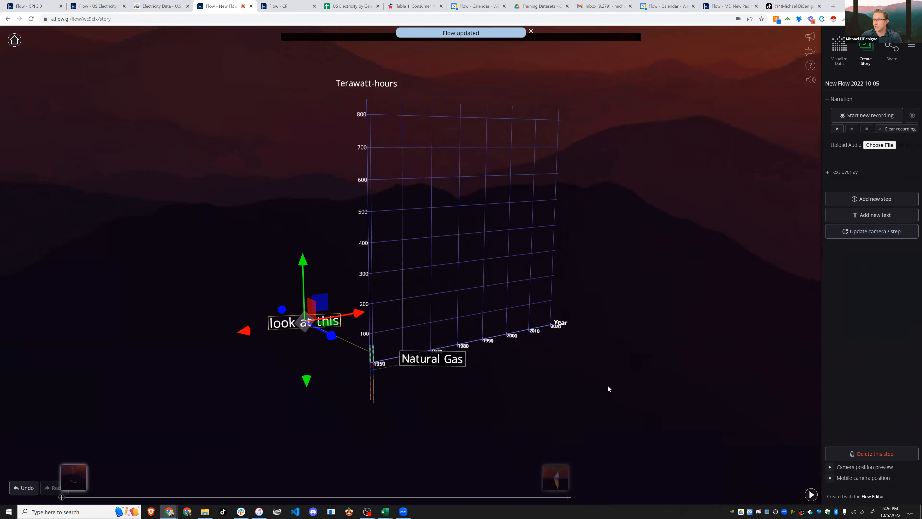
click(867, 231)
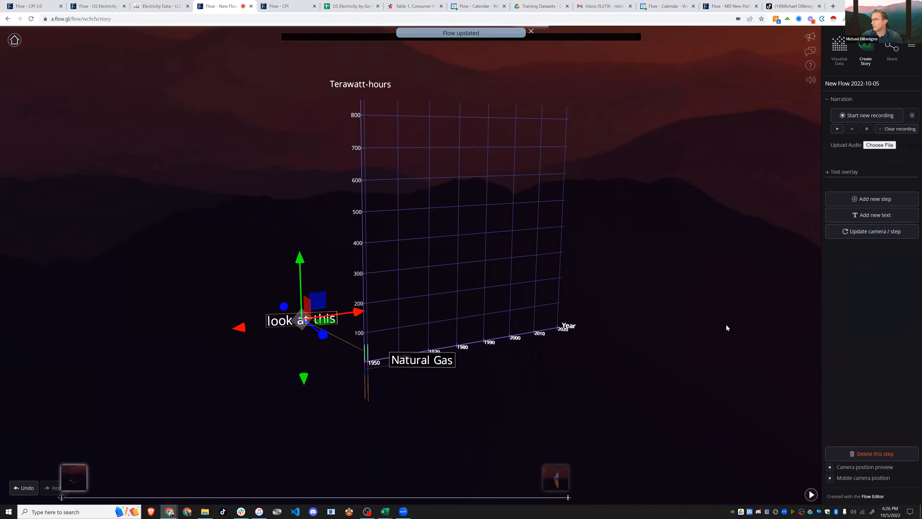
click(79, 479)
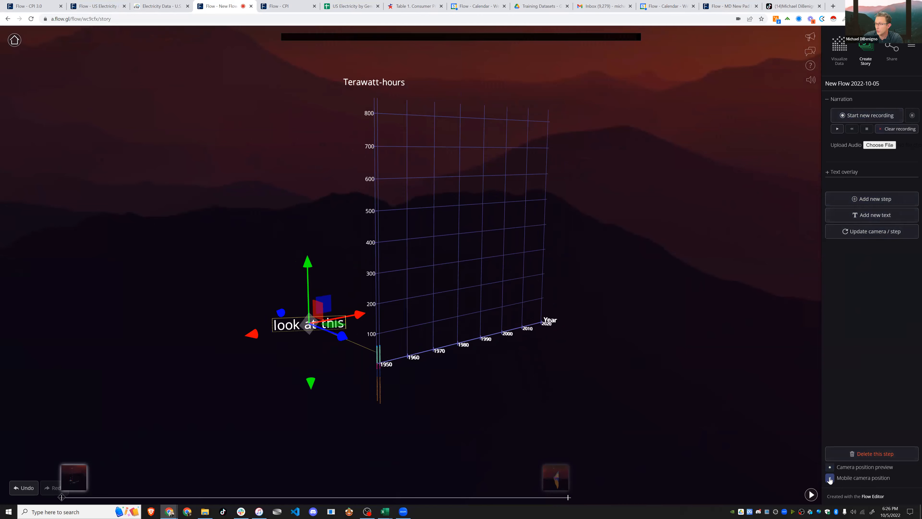
- Turn on the mobile camera position, frame the chart in the phone preview and update the second step's camera
click(829, 478)
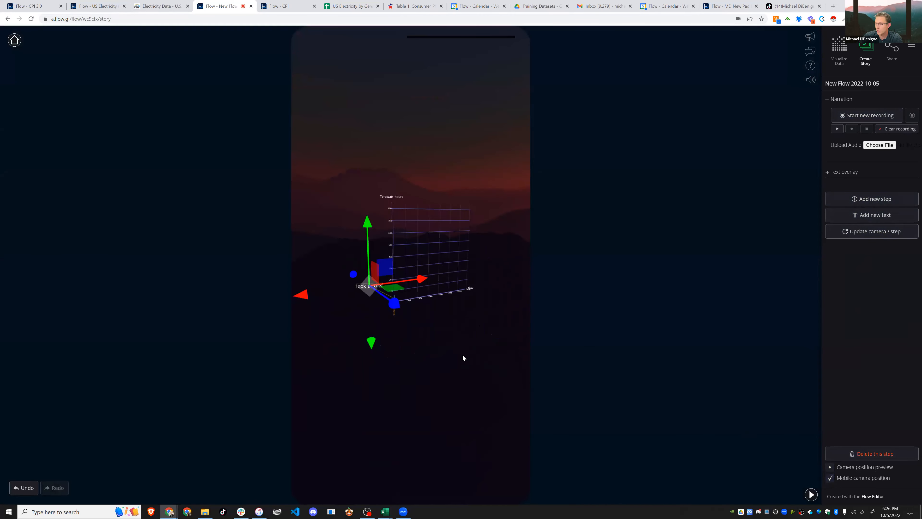
scroll(453, 348, up, 5)
drag(446, 356, 356, 348)
drag(398, 379, 429, 393)
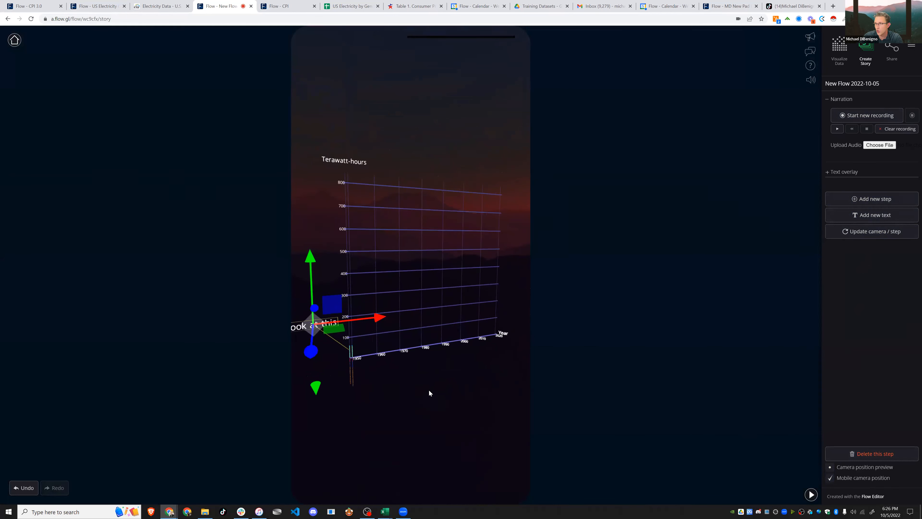
scroll(427, 406, down, 2)
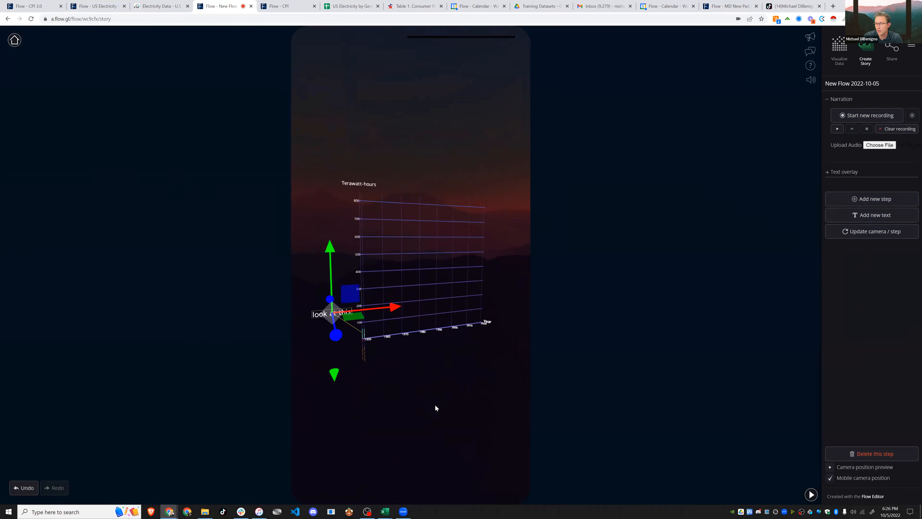
click(810, 494)
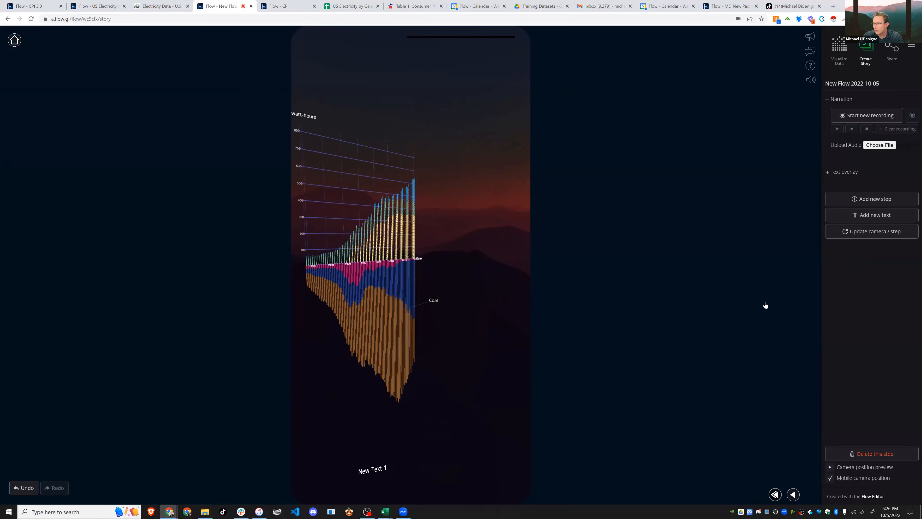
click(842, 232)
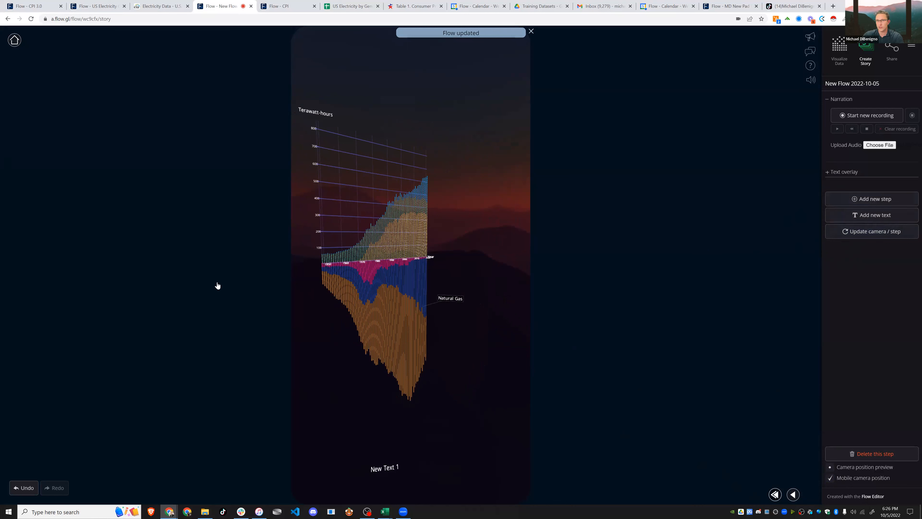
- Return to the data visualization editor and recolor the first step's annotation line with the green sampled from the Hydroelectric dots
click(841, 54)
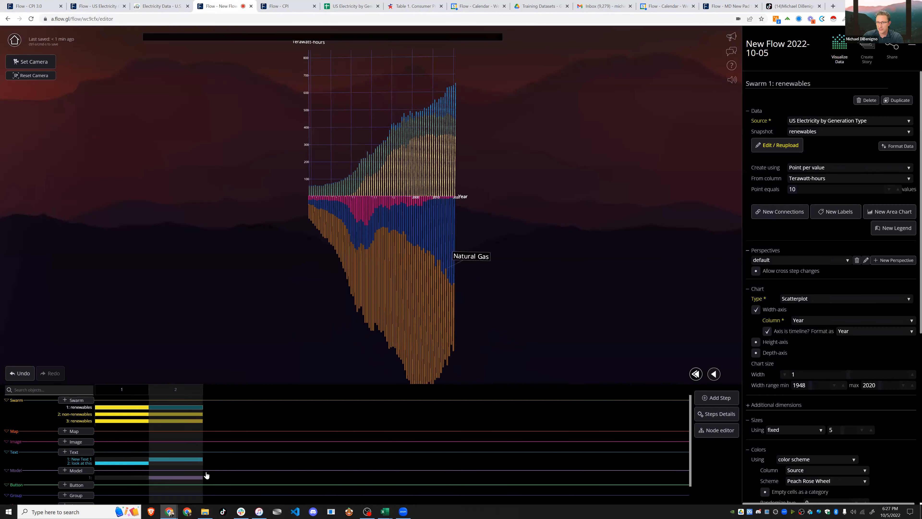
scroll(170, 439, down, 2)
click(137, 397)
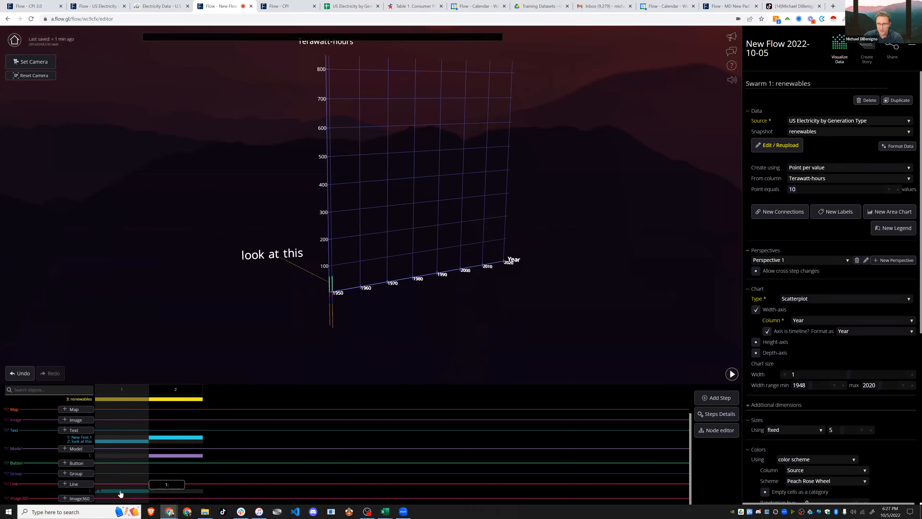
click(121, 491)
click(783, 174)
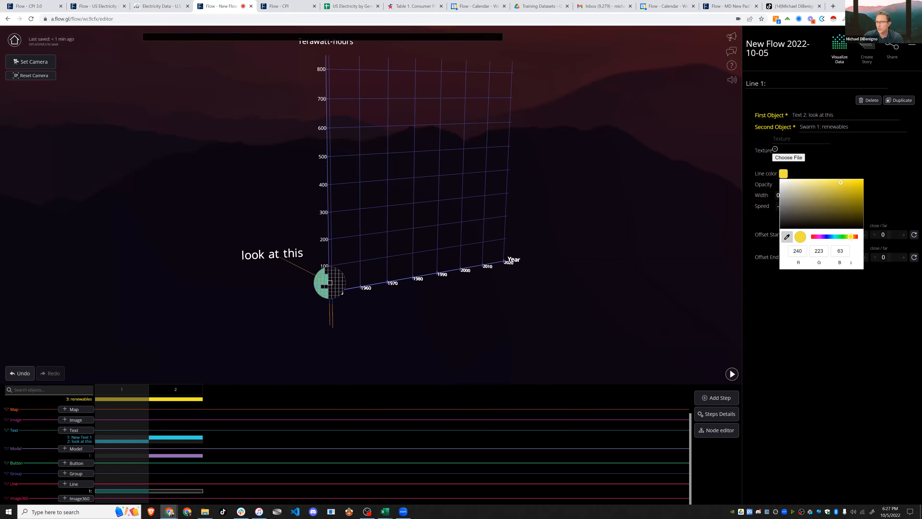
click(329, 281)
drag(294, 291, 445, 323)
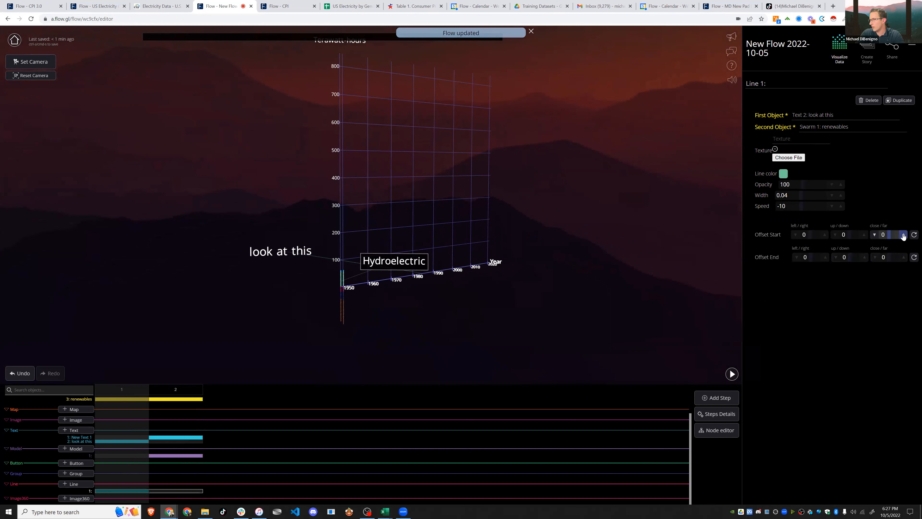
- Set the annotation line's close/far start offset to 0 and check the line running from "look at this" to the dots
click(875, 235)
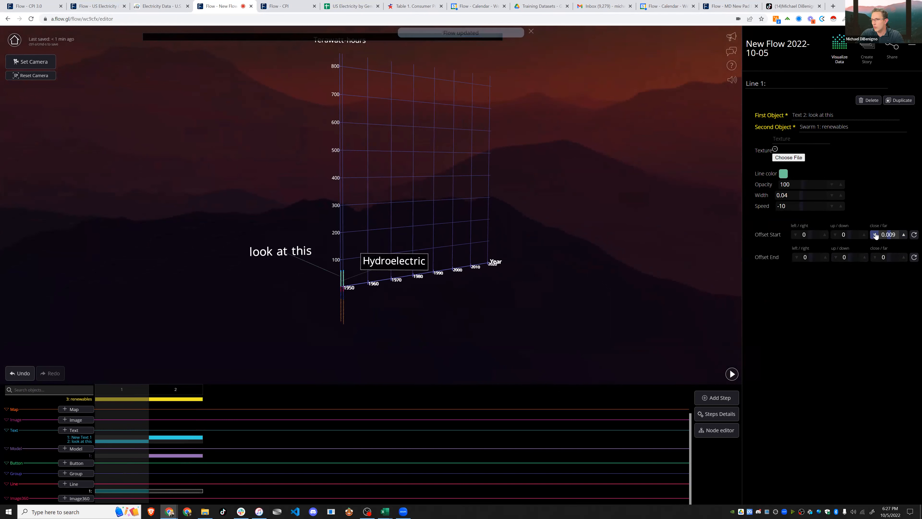
click(874, 235)
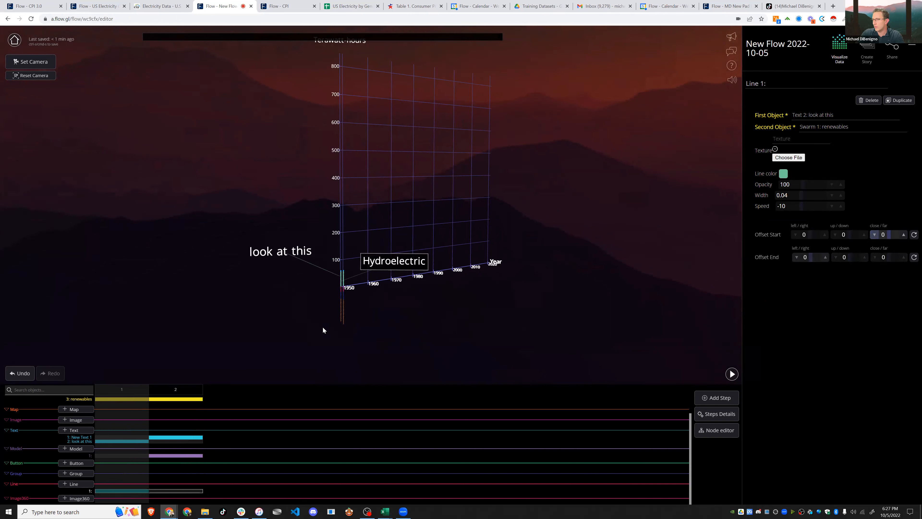
drag(325, 313, 320, 267)
right_drag(320, 268, 309, 255)
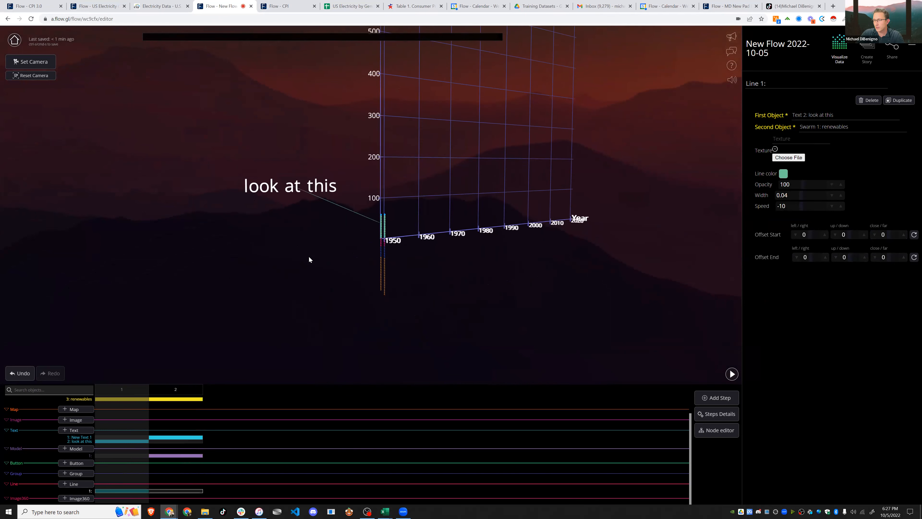
scroll(309, 256, down, 1)
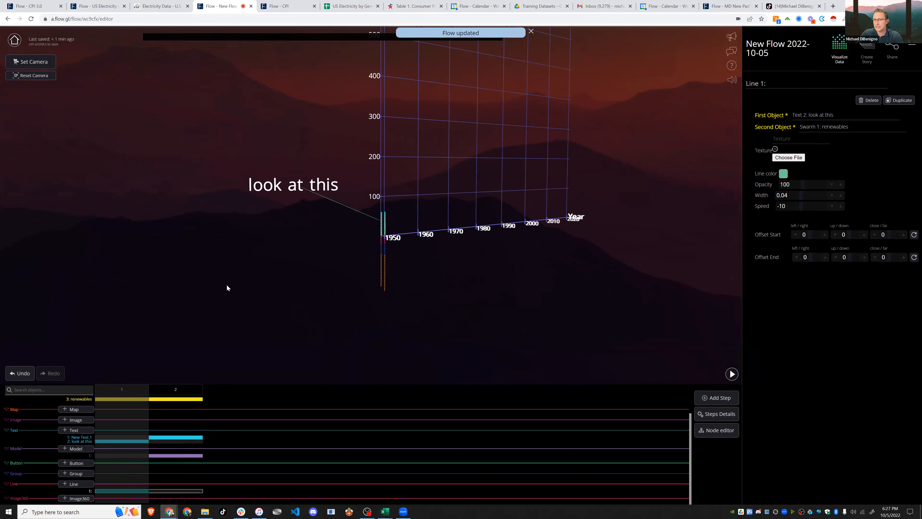
drag(226, 285, 248, 289)
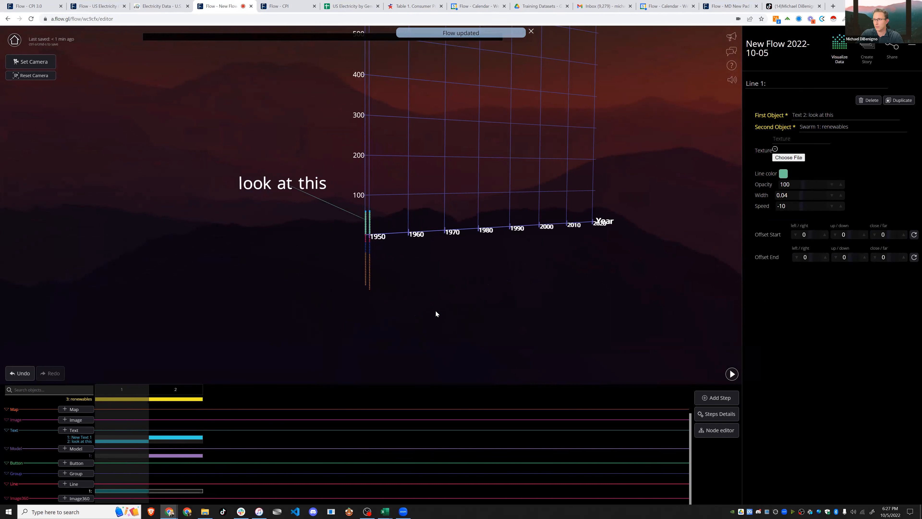
right_drag(435, 311, 129, 481)
right_drag(454, 322, 420, 340)
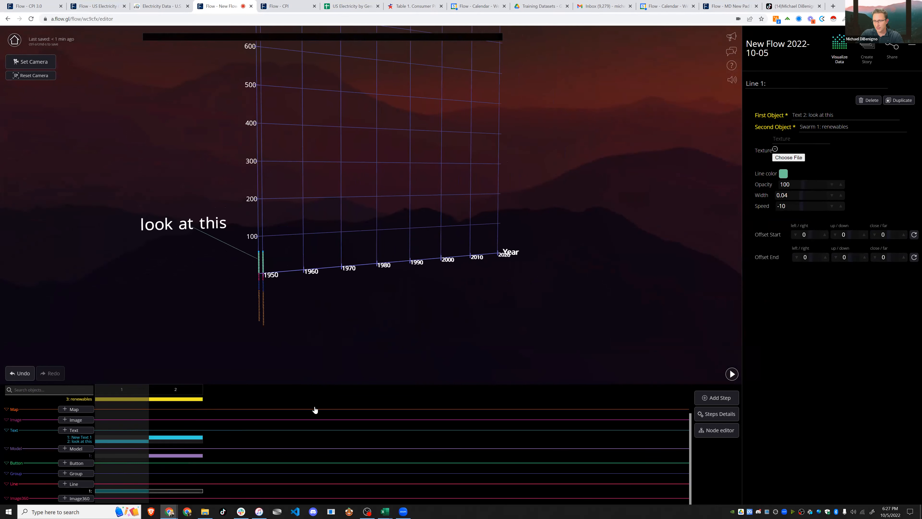
- Add a button to the first step and copy the web address of the EIA electricity data page
click(76, 462)
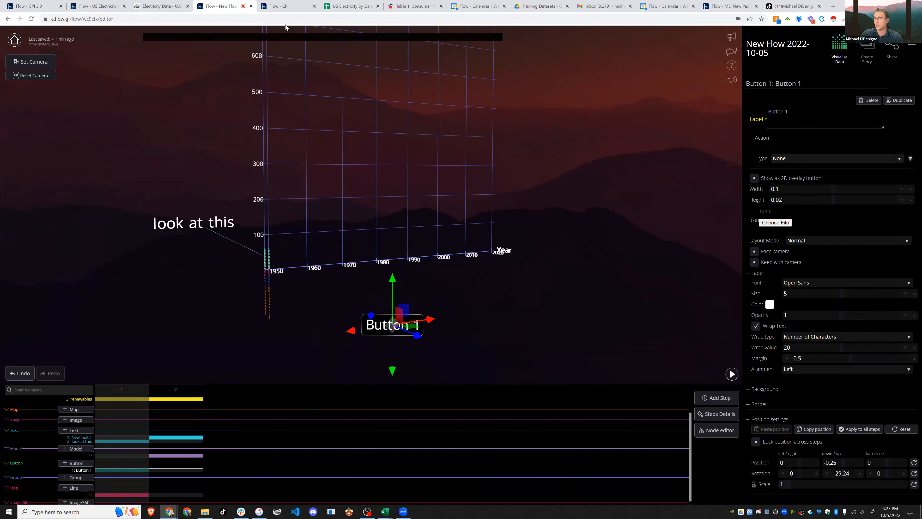
click(147, 7)
click(142, 20)
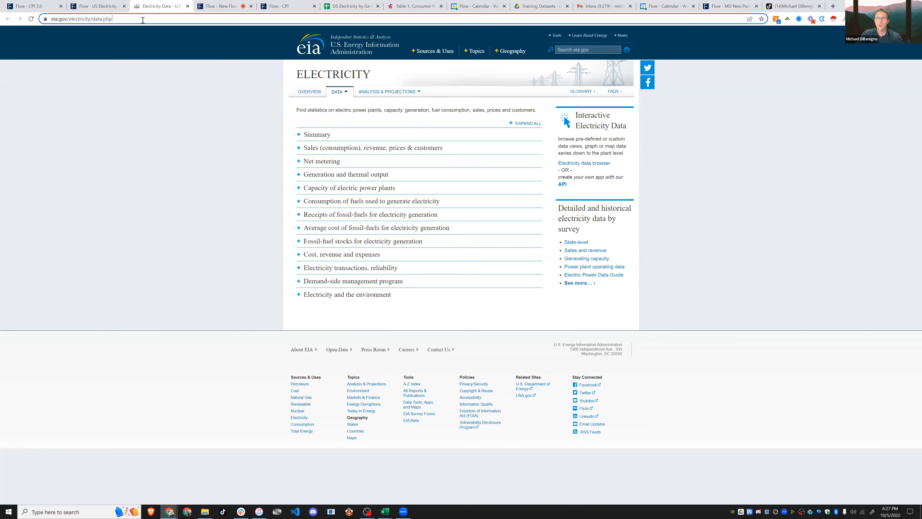
click(228, 7)
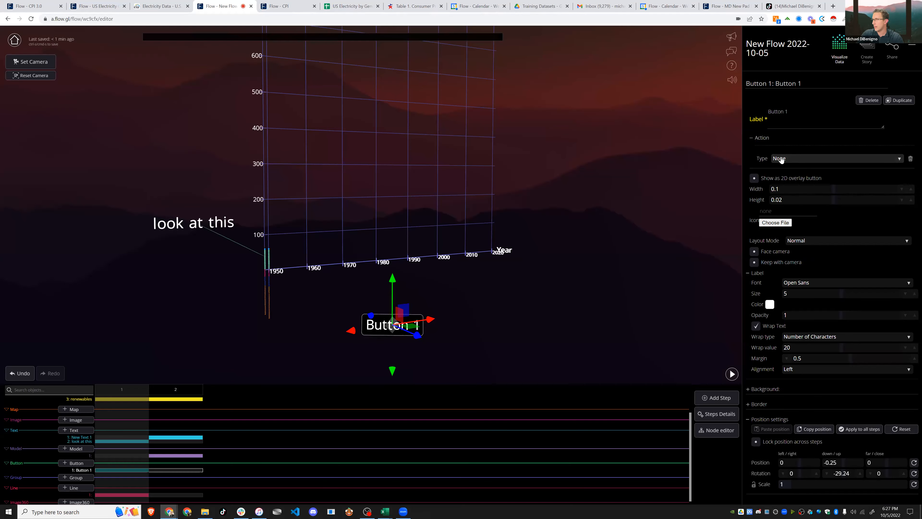
- Label the button "Data Source" and give it an Open link action with the copied EIA electricity page address
drag(798, 112, 750, 110)
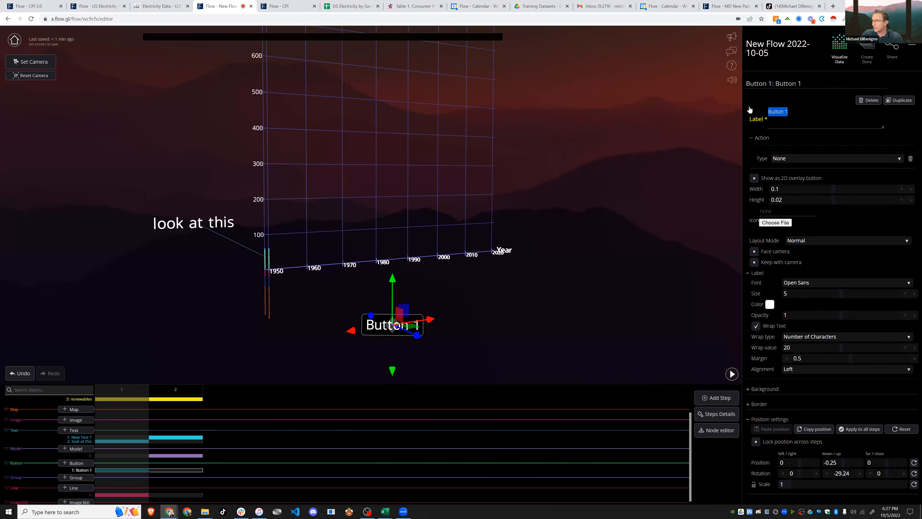
text(Data Source)
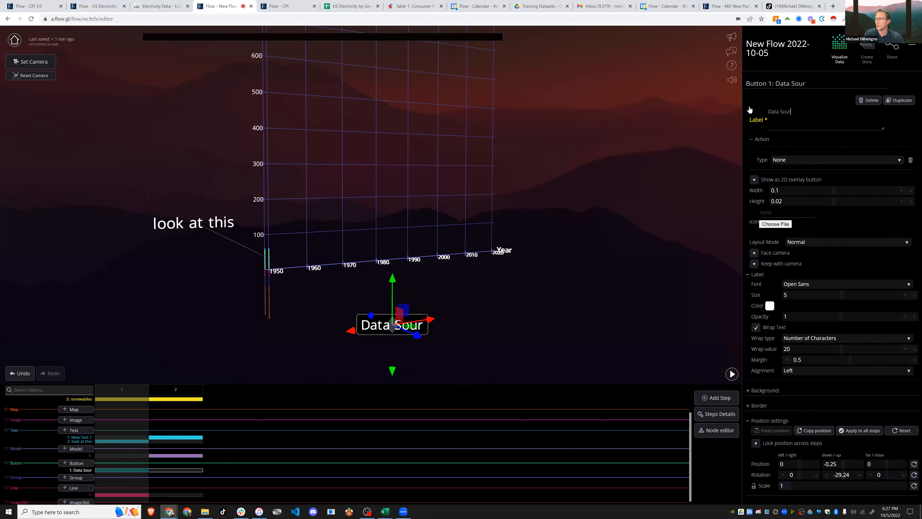
click(792, 162)
scroll(801, 187, down, 2)
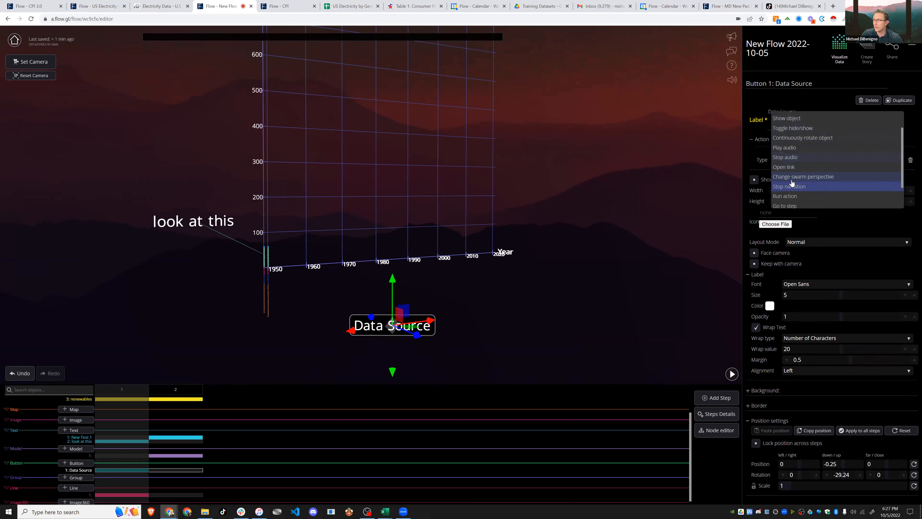
click(790, 168)
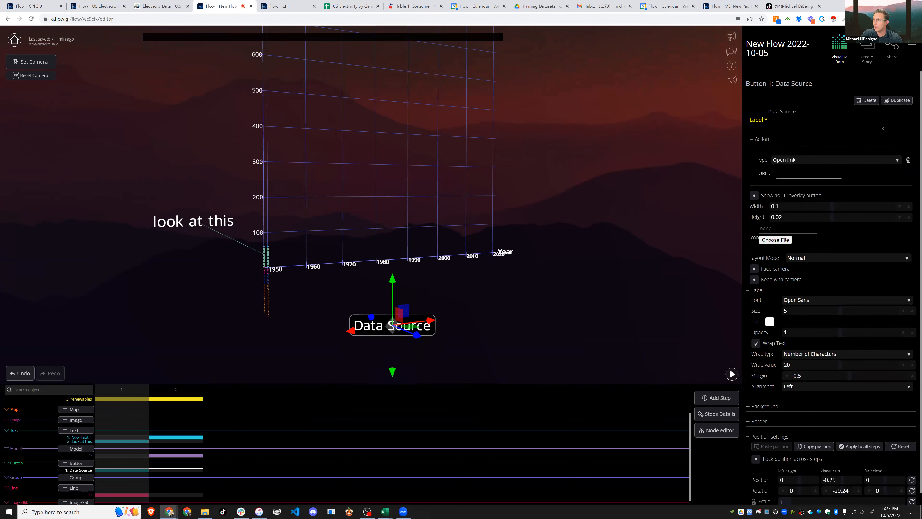
key(ctrl+v)
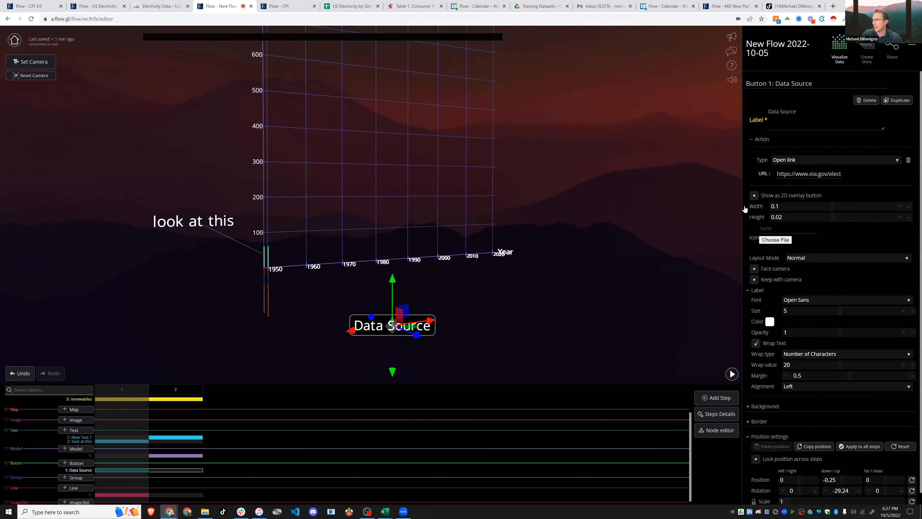
click(421, 330)
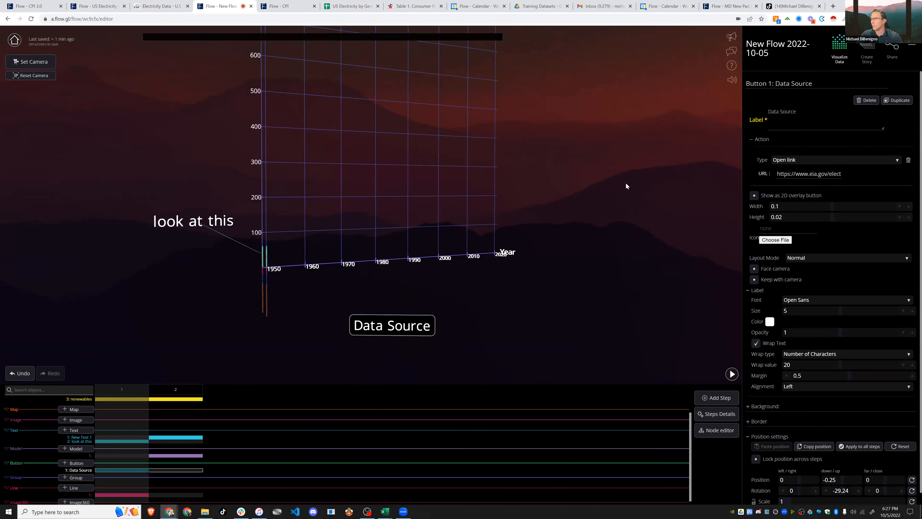
- Show the Data Source button as a 2D overlay and compare the overlay with the in-scene button from several angles
click(754, 197)
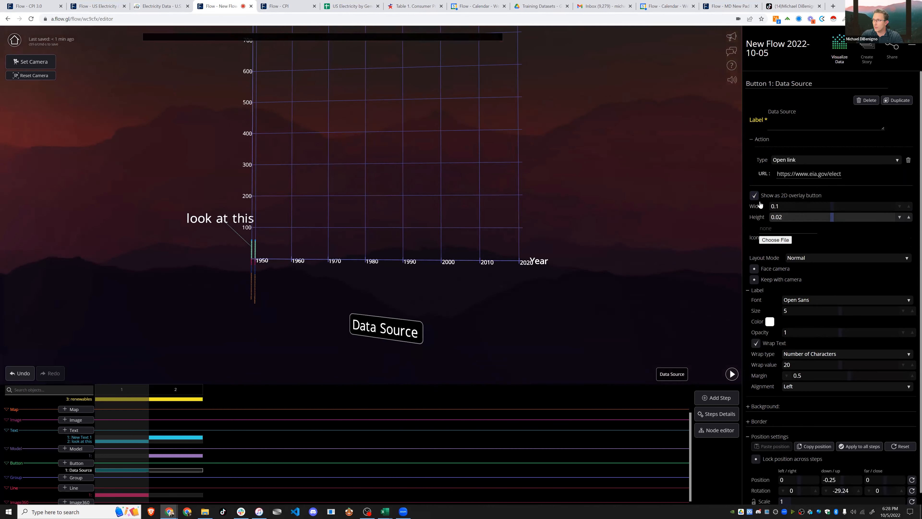
drag(458, 228, 342, 324)
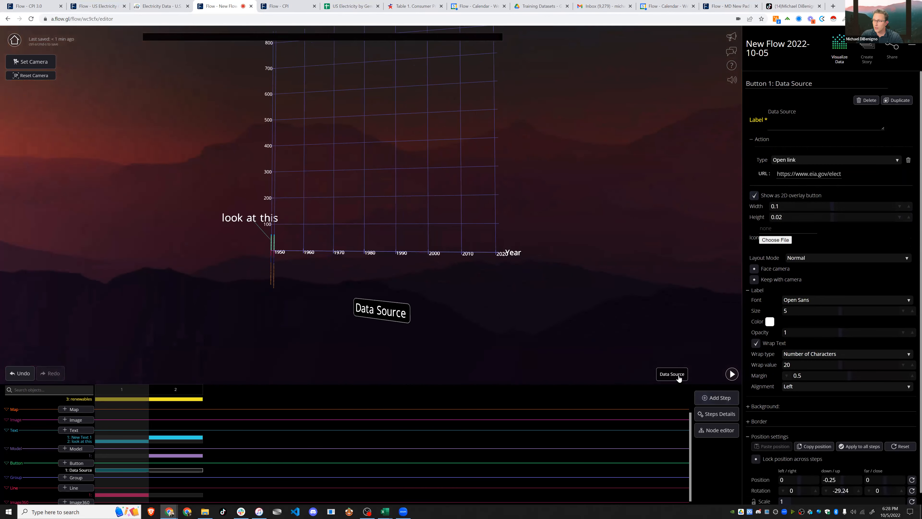
drag(636, 306, 714, 384)
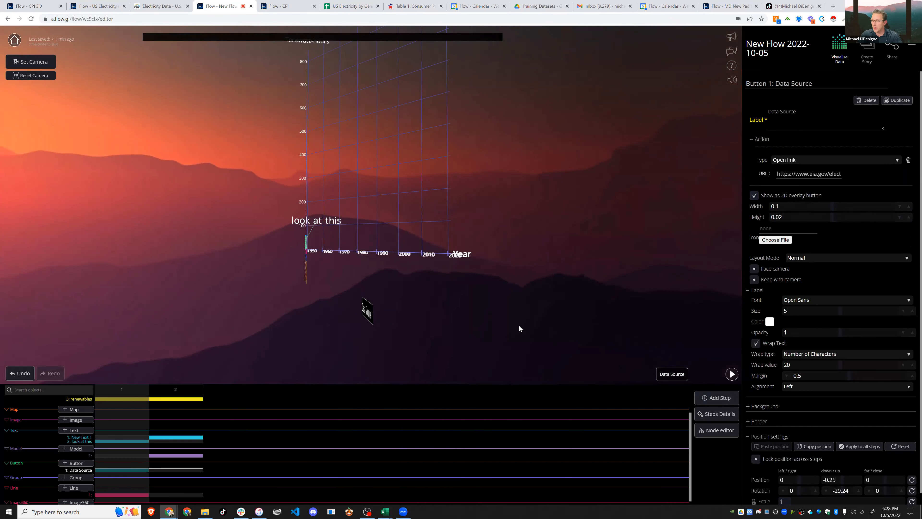
drag(602, 334, 673, 377)
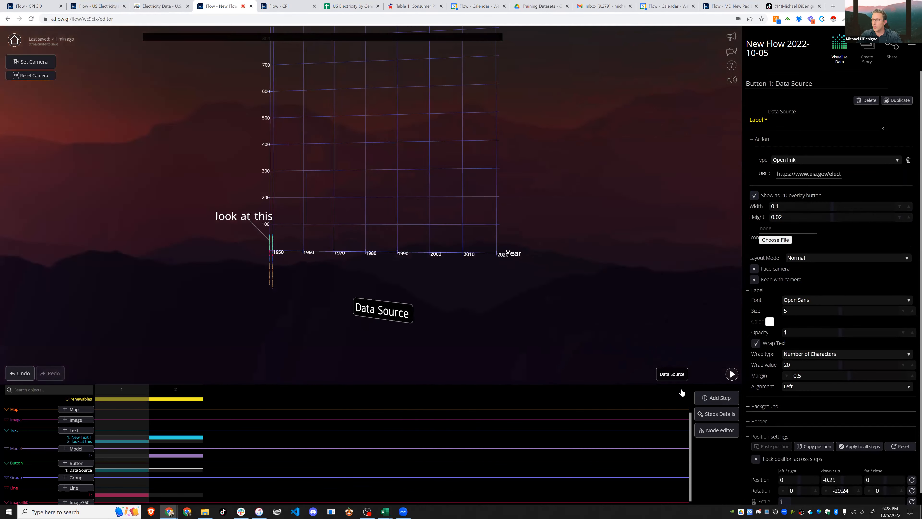
drag(397, 288, 503, 317)
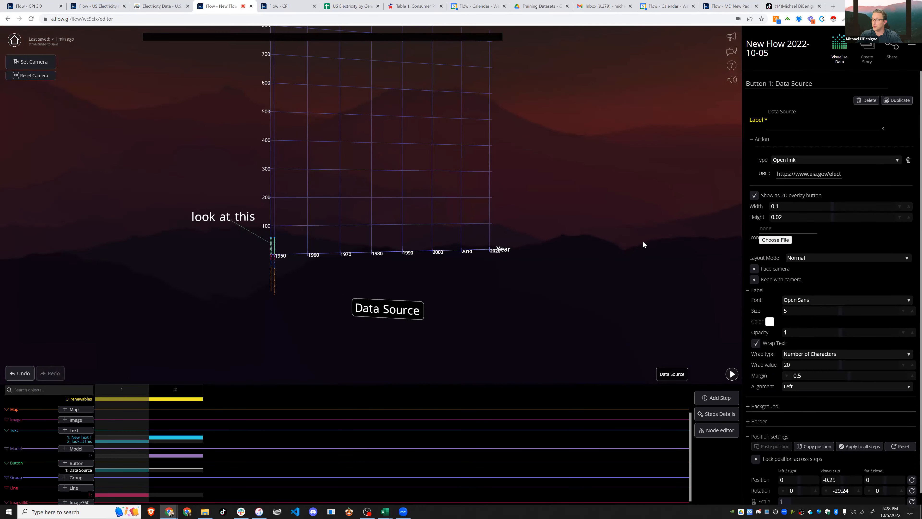
drag(643, 241, 650, 246)
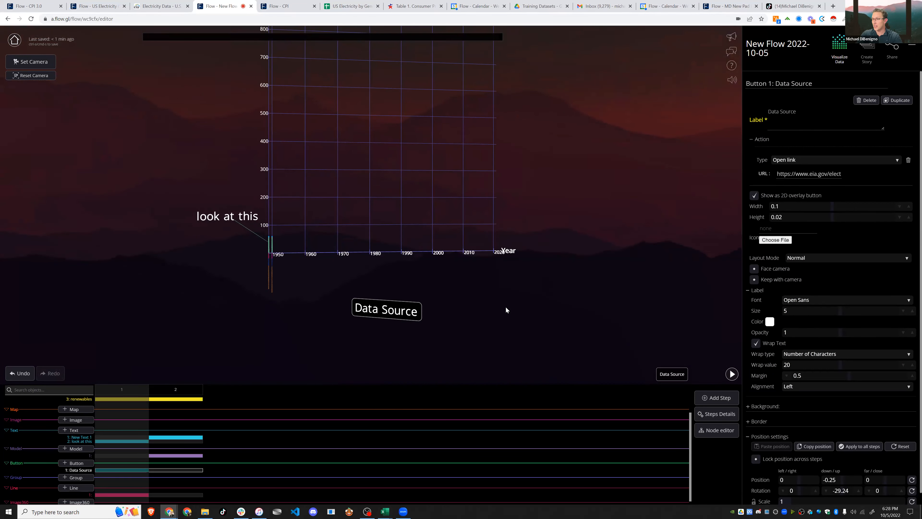
drag(536, 309, 508, 308)
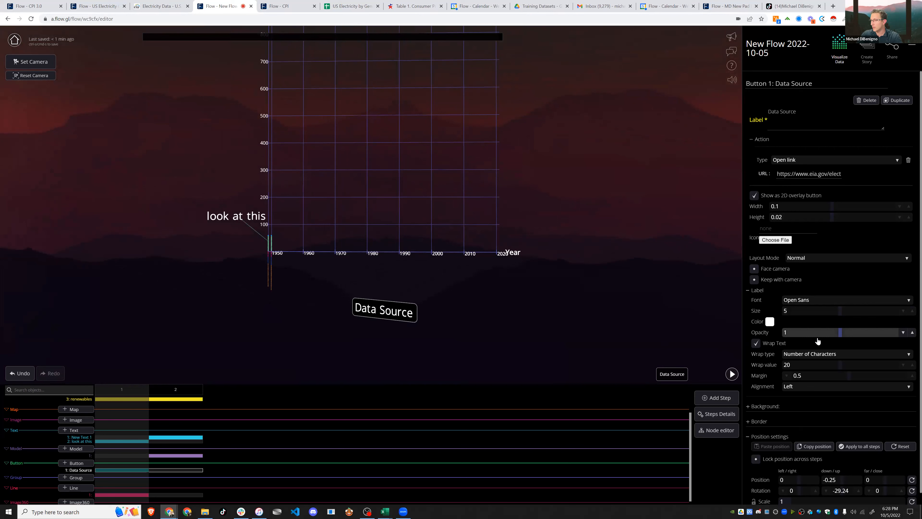
scroll(814, 347, down, 1)
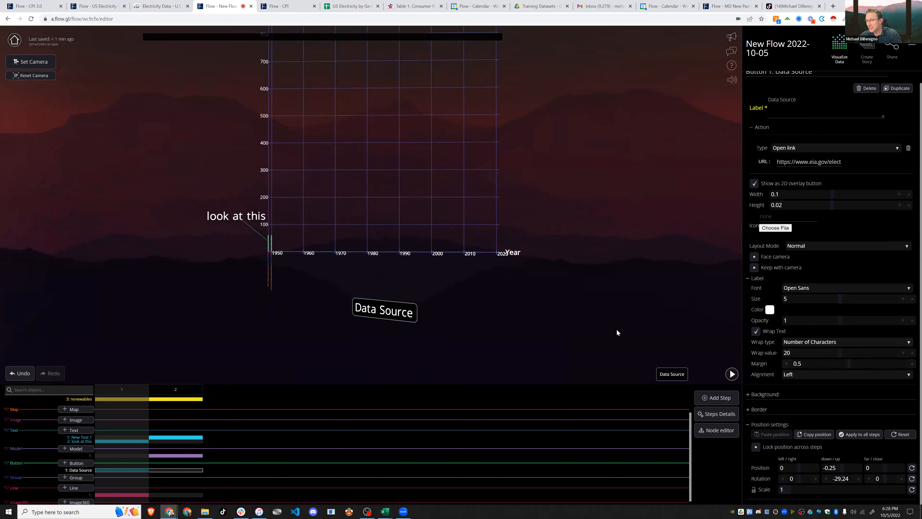
- Examine the image files in the Dot Textures folder that can serve as the image shape of the first renewables swarm
mouse_move(266, 258)
mouse_move(268, 242)
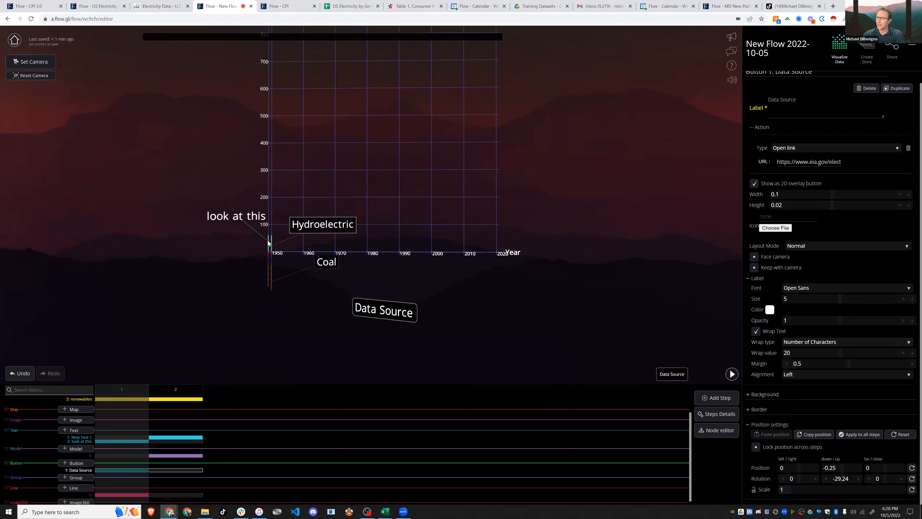
scroll(137, 425, up, 1)
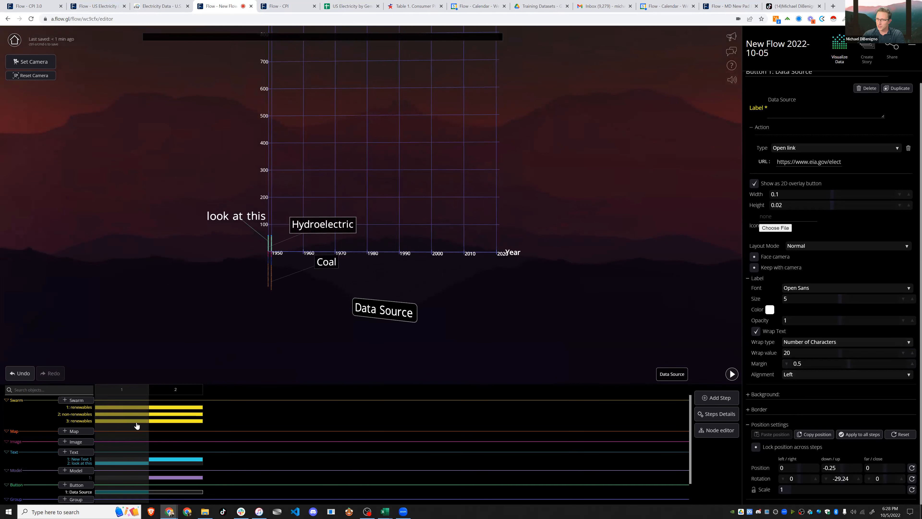
click(132, 408)
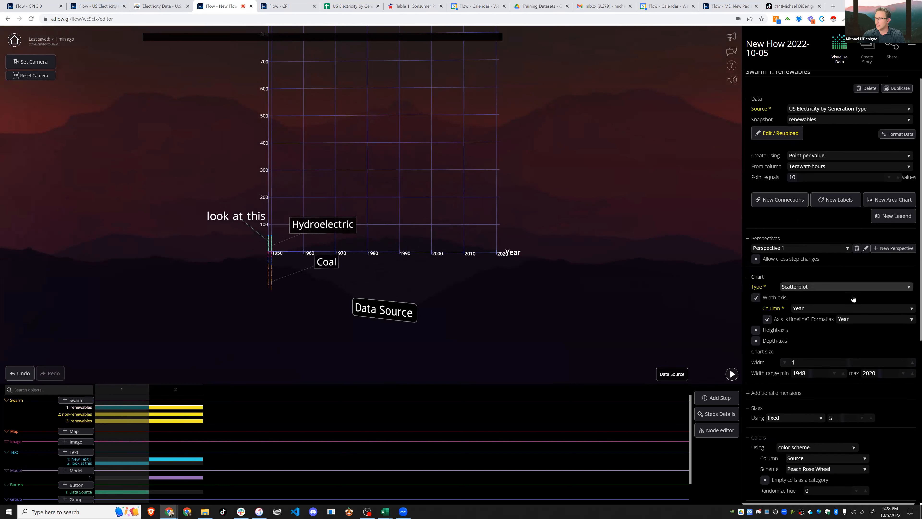
scroll(857, 313, down, 3)
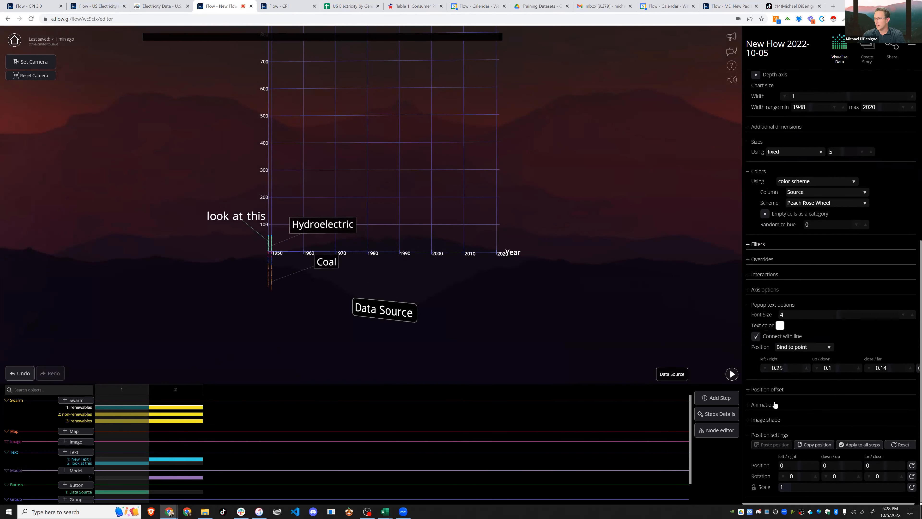
click(772, 420)
click(821, 442)
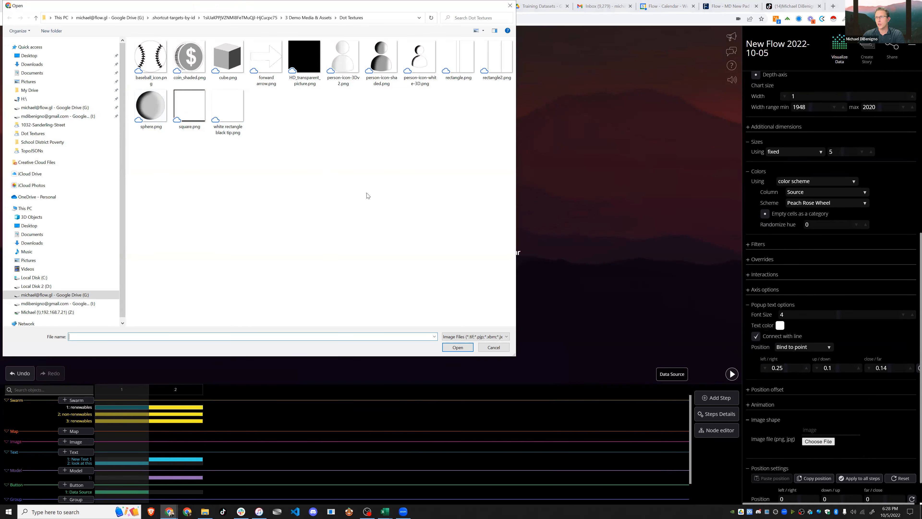
click(304, 83)
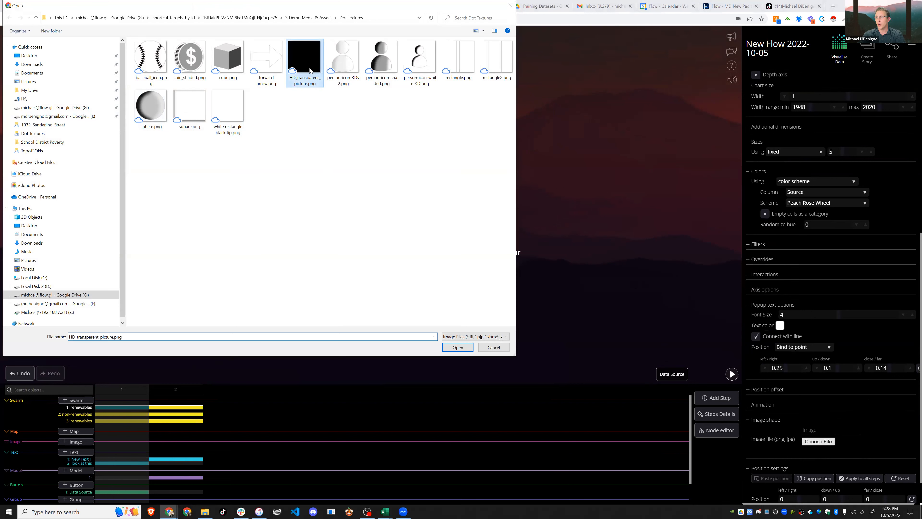
click(495, 348)
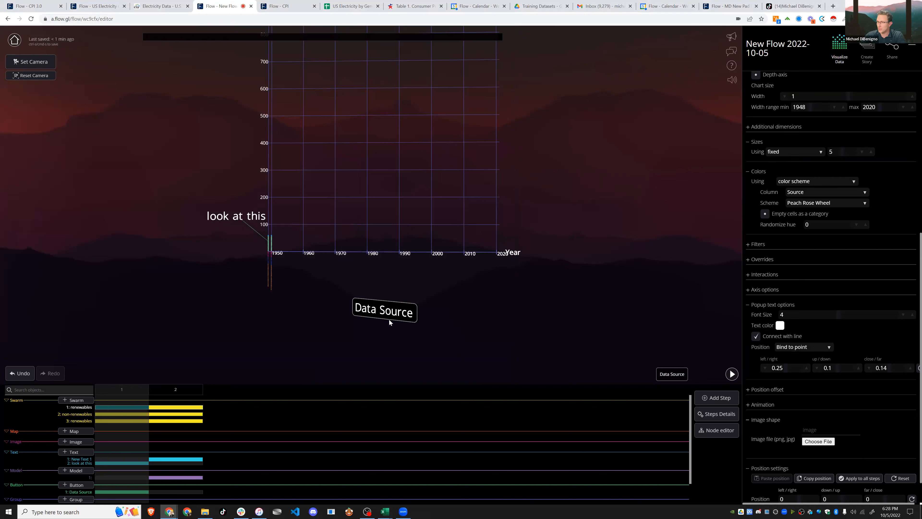
- Add an image object to the first step and place it below the "look at this" text at about -0.811 left/right, -0.051 down/up
scroll(142, 472, down, 1)
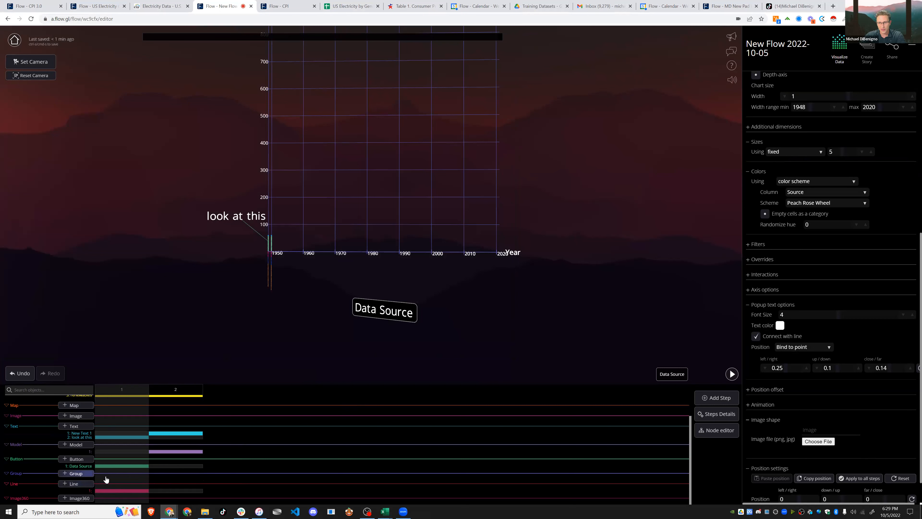
click(76, 415)
drag(336, 309, 150, 309)
drag(197, 262, 197, 216)
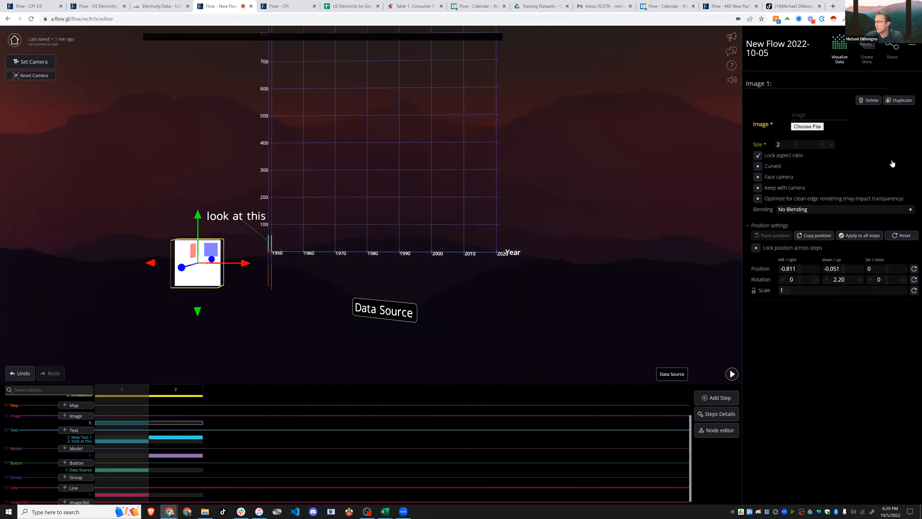
- Load Zimbabwe composite magic leap (1).png from the Downloads folder as the image object's file
click(807, 126)
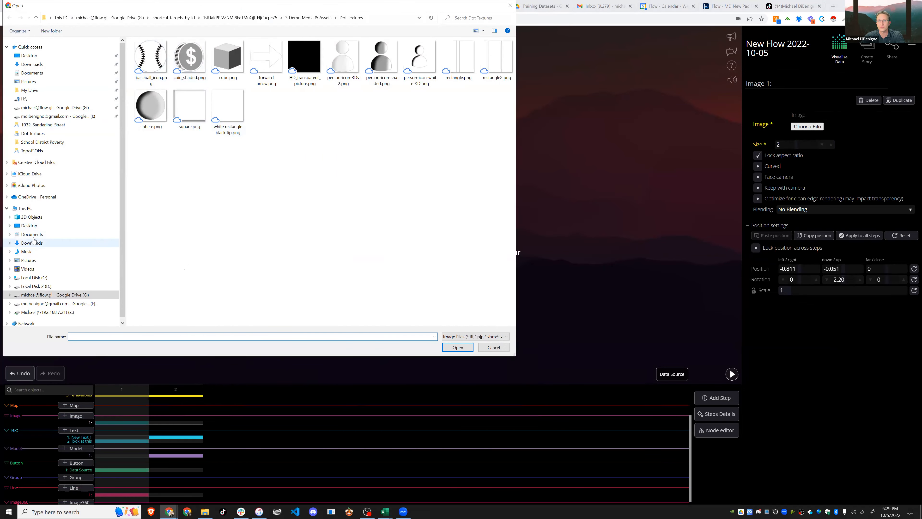
click(36, 250)
click(32, 243)
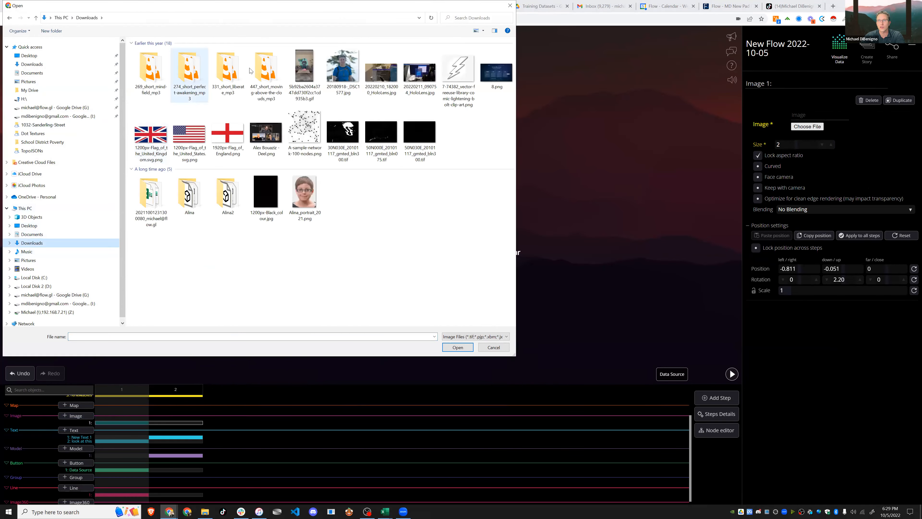
click(142, 80)
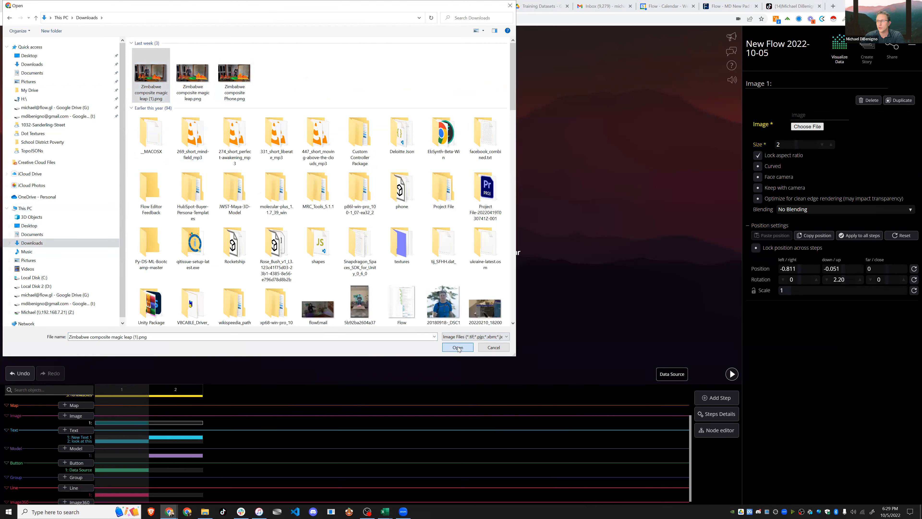
click(457, 347)
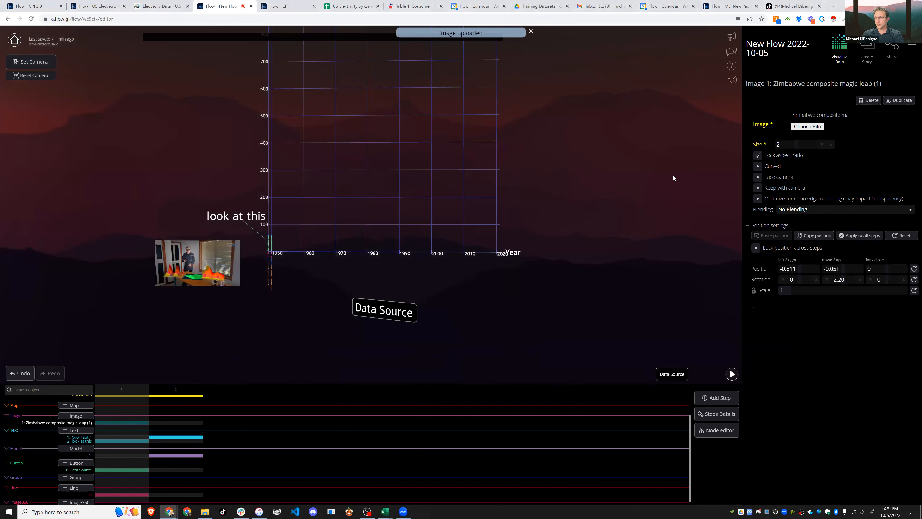
- Make the Zimbabwe composite image curved and view it from farther back
click(119, 424)
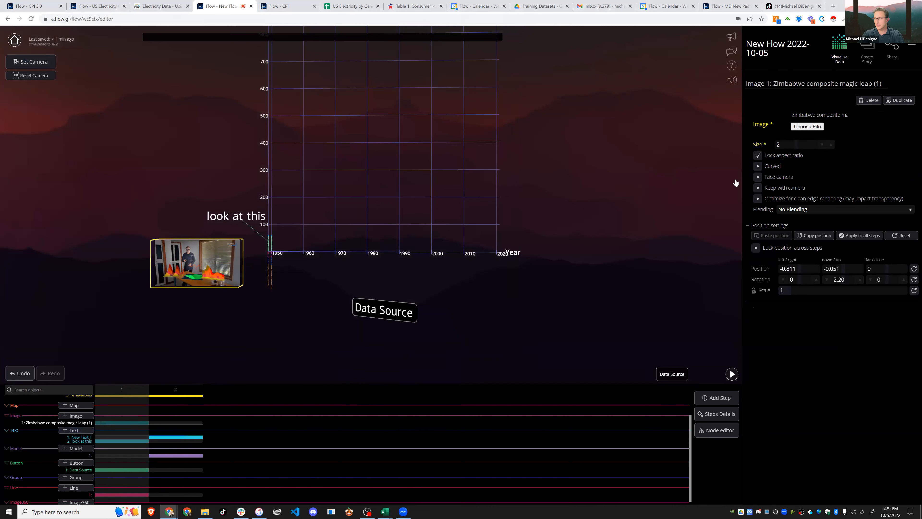
click(758, 166)
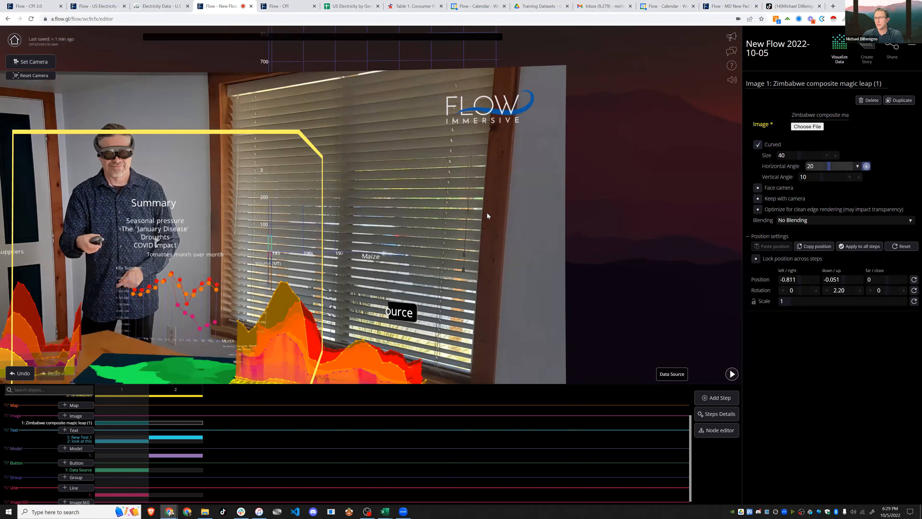
scroll(494, 248, down, 2)
scroll(494, 248, down, 2)
drag(494, 248, 480, 230)
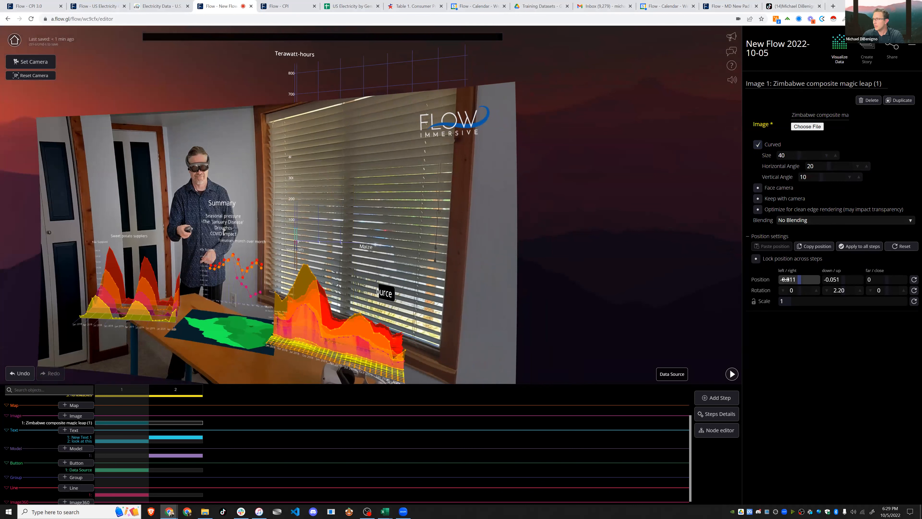
scroll(730, 290, down, 2)
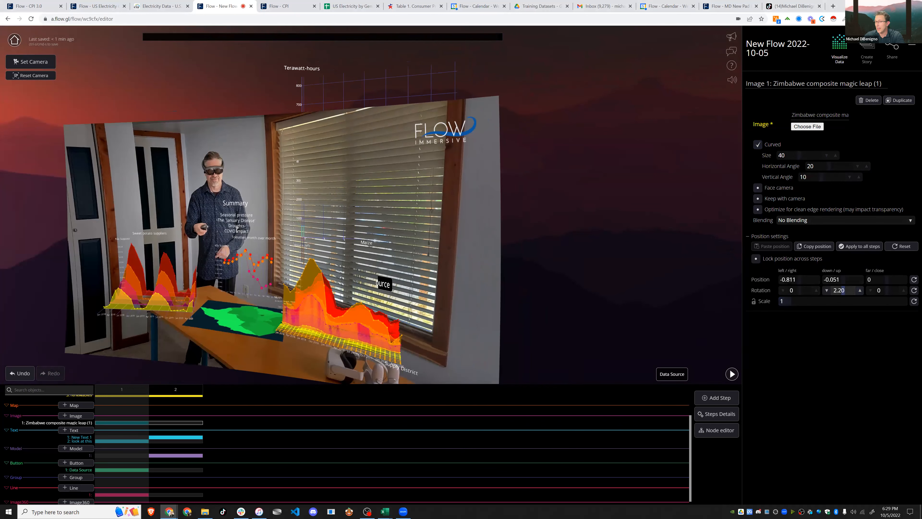
- Reset the curved image's position to 0, 0, 0 and copy that position
drag(804, 280, 877, 279)
click(914, 279)
click(819, 246)
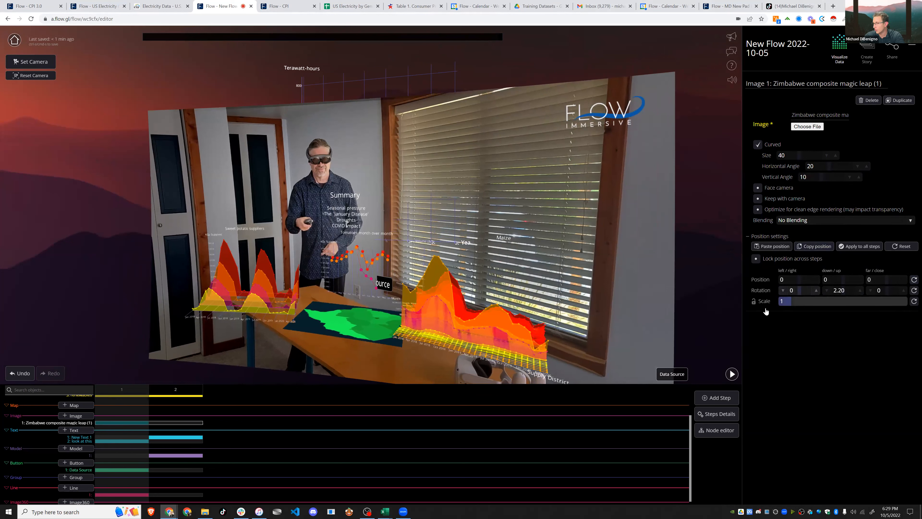
- Paste the position onto New Text 1 in the second step, move it to about -1.539 left/right, -1.109 down/up, and copy its new position
click(182, 440)
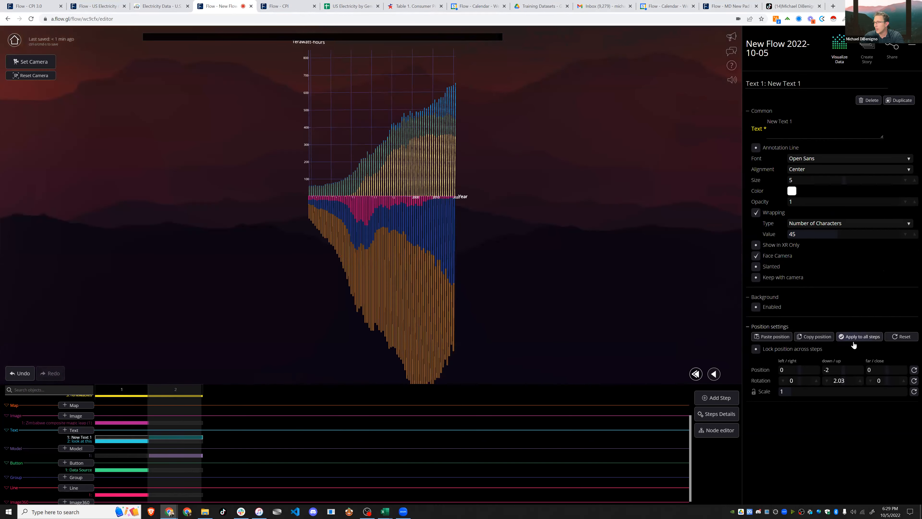
click(768, 339)
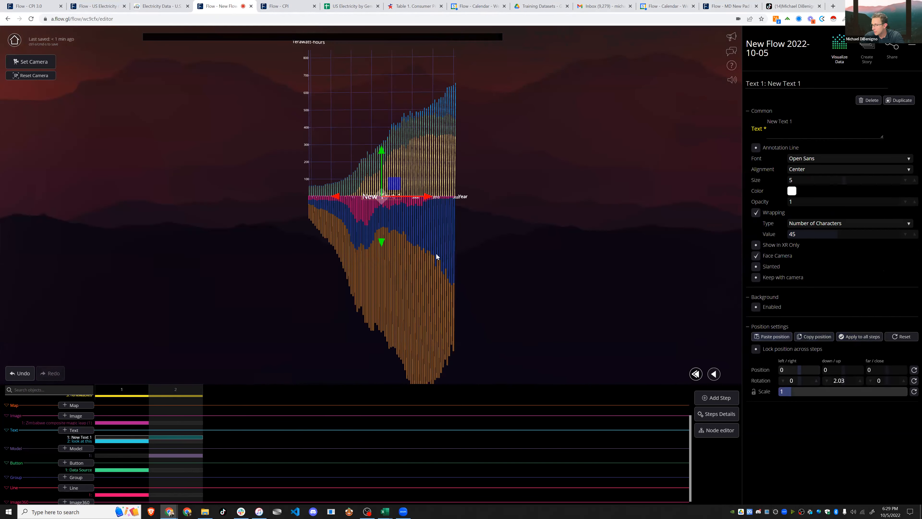
drag(427, 197, 212, 197)
drag(164, 149, 165, 304)
click(819, 338)
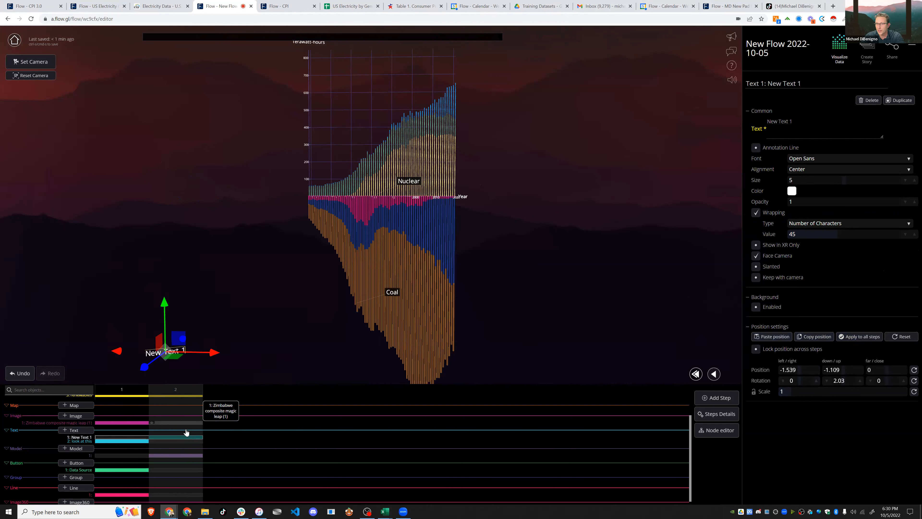
- Hide the Zimbabwe composite image in the first step and go to the second step
click(120, 471)
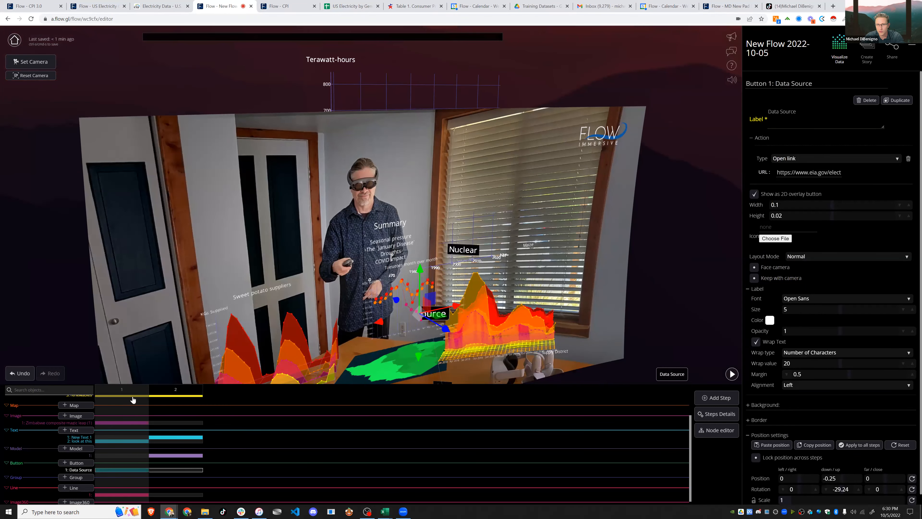
click(100, 423)
click(155, 389)
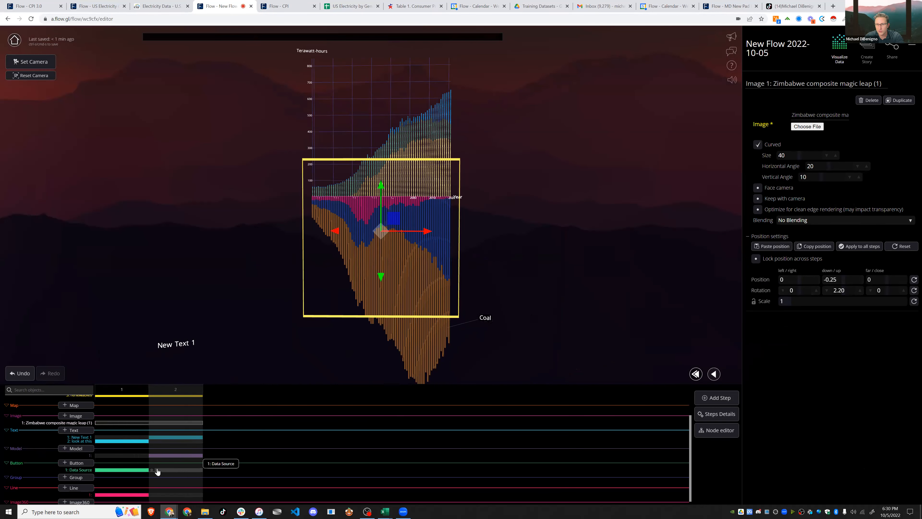
- Show the Data Source button in the second step at New Text 1's copied position, and raise it to about -0.983 down/up
click(176, 470)
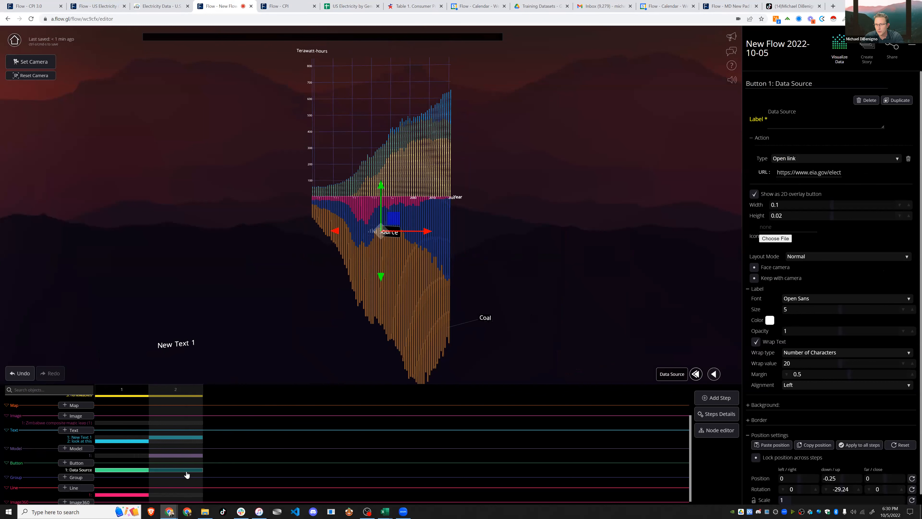
click(783, 446)
scroll(339, 366, down, 3)
right_drag(118, 294, 111, 247)
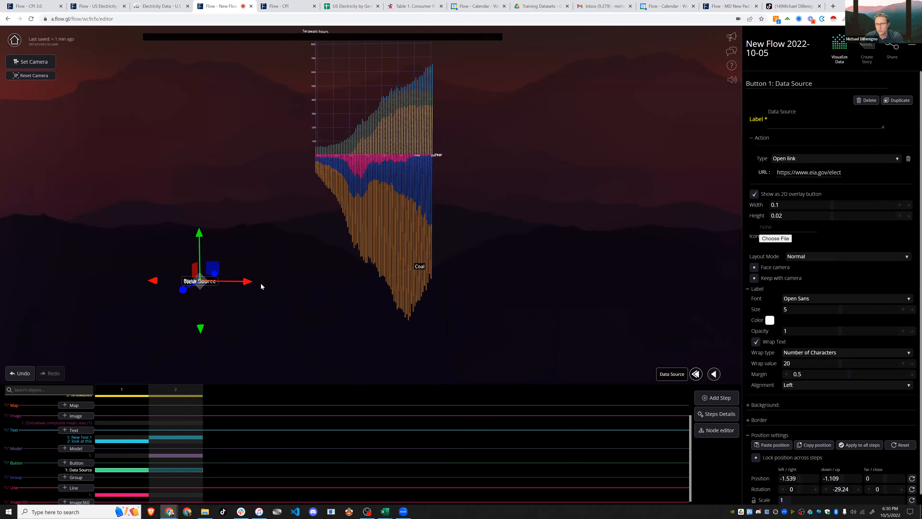
mouse_move(204, 236)
mouse_down()
mouse_move(205, 214)
mouse_move(207, 226)
mouse_up()
scroll(789, 427, down, 2)
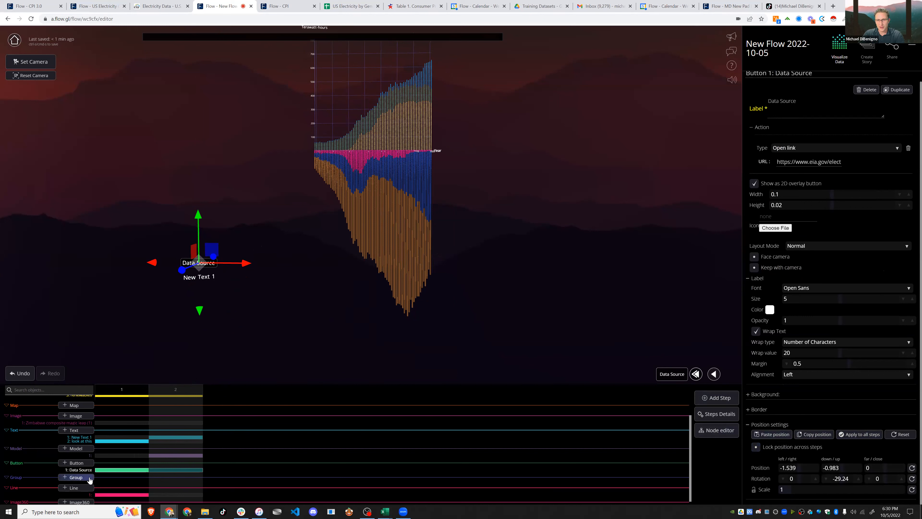
- Add a group object to the second step
scroll(149, 481, up, 2)
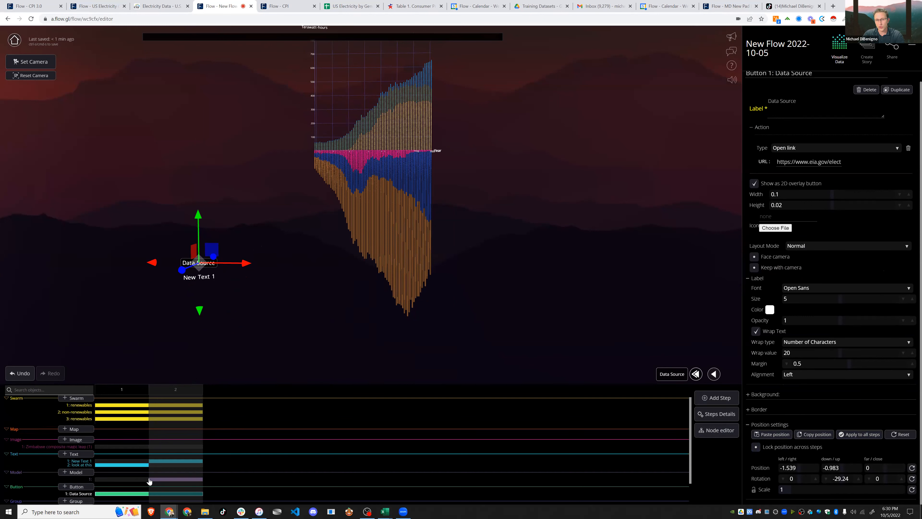
scroll(146, 480, down, 2)
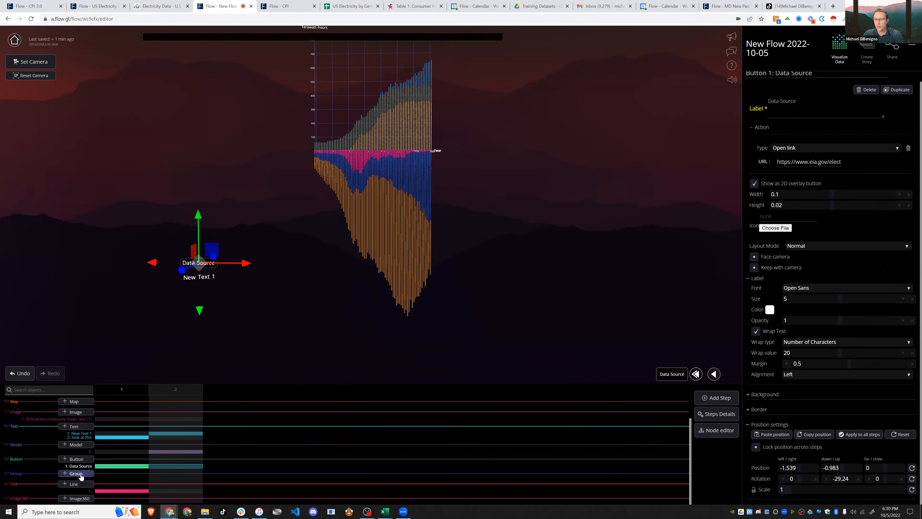
click(80, 474)
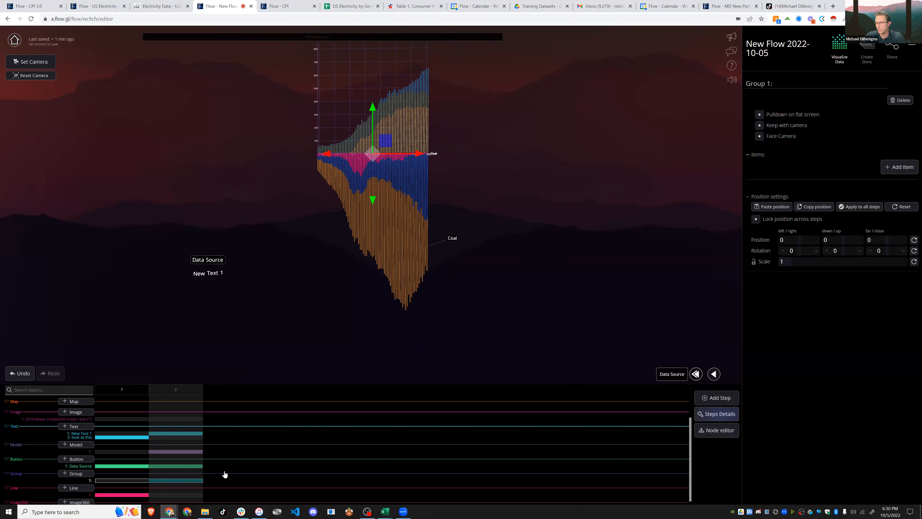
- Add a second line object in the second step, with New Text 1 as first object and Model 1 as second object
scroll(160, 493, down, 1)
click(171, 490)
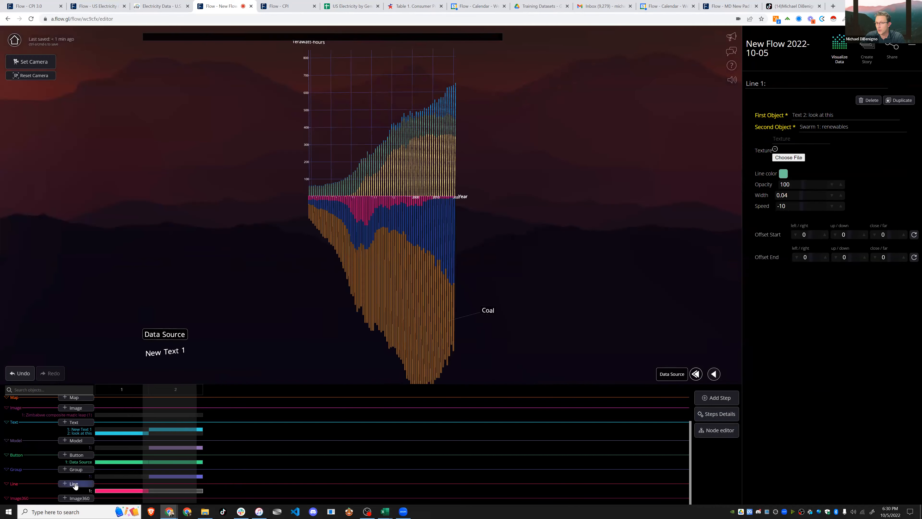
click(74, 484)
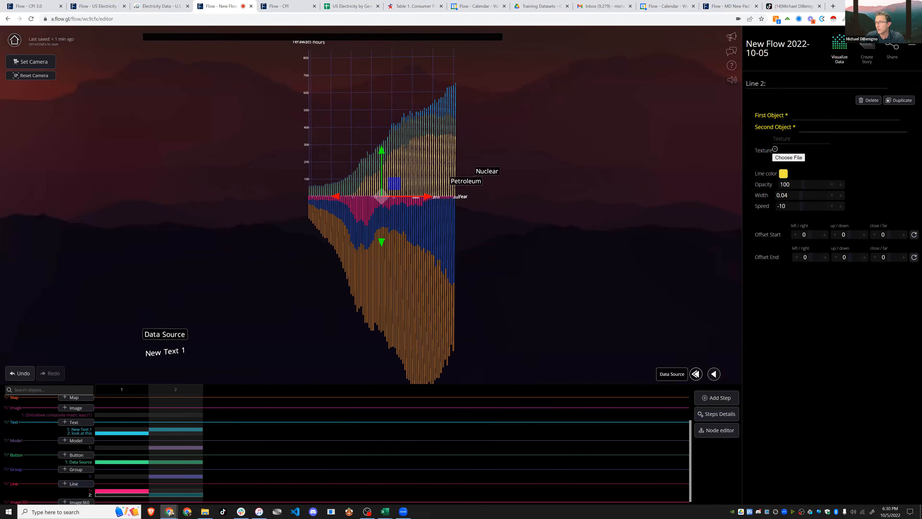
click(834, 115)
click(821, 127)
click(835, 127)
click(815, 149)
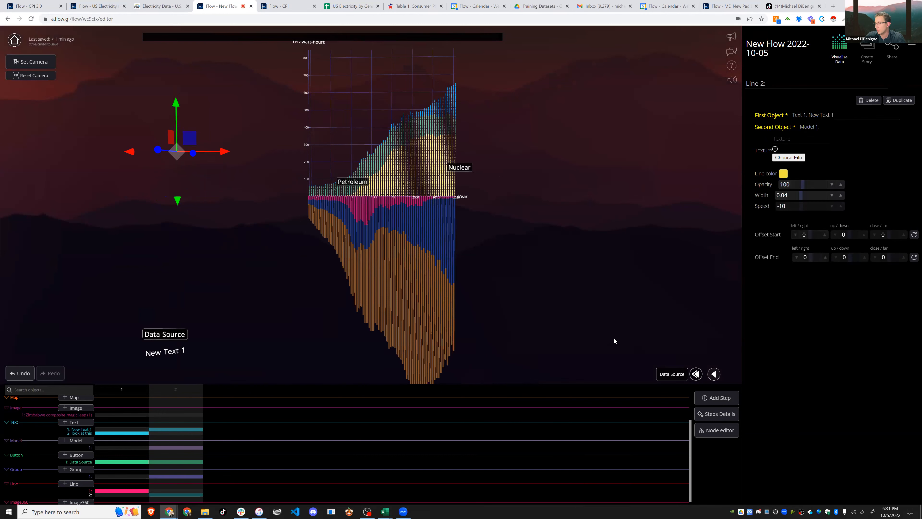
drag(580, 337, 541, 349)
- Add an Image360 object to the second step and look around it
scroll(166, 491, down, 1)
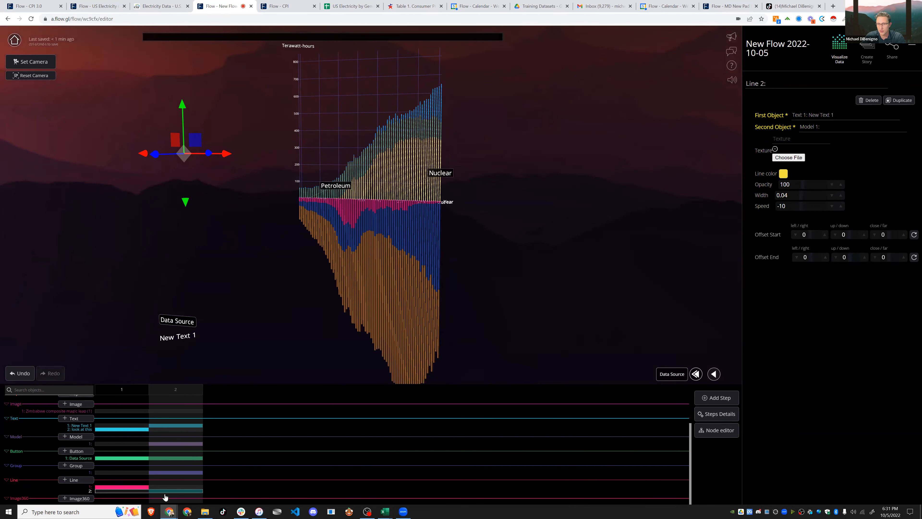
click(82, 497)
drag(133, 230, 547, 245)
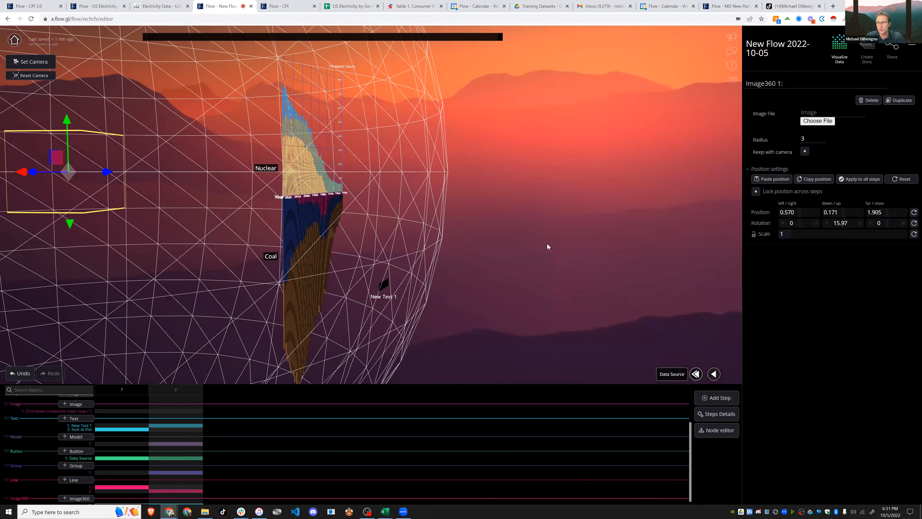
drag(615, 239, 575, 253)
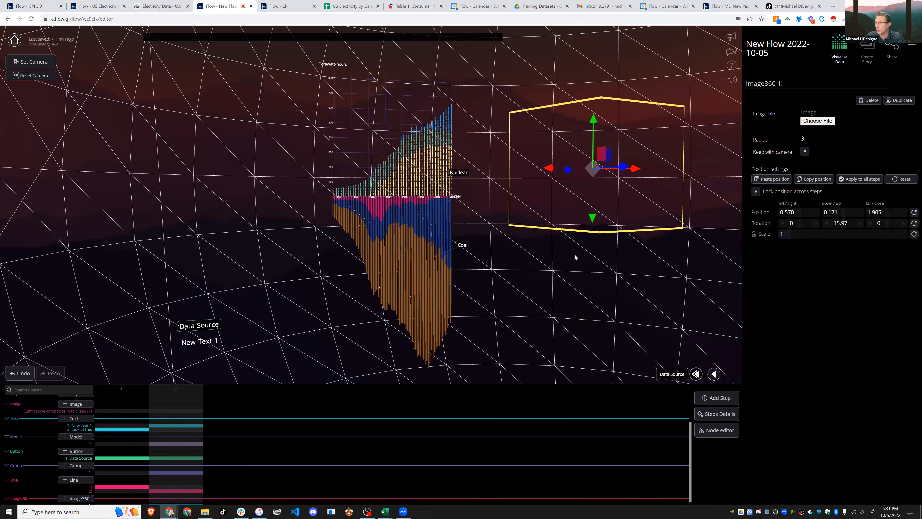
scroll(574, 253, up, 2)
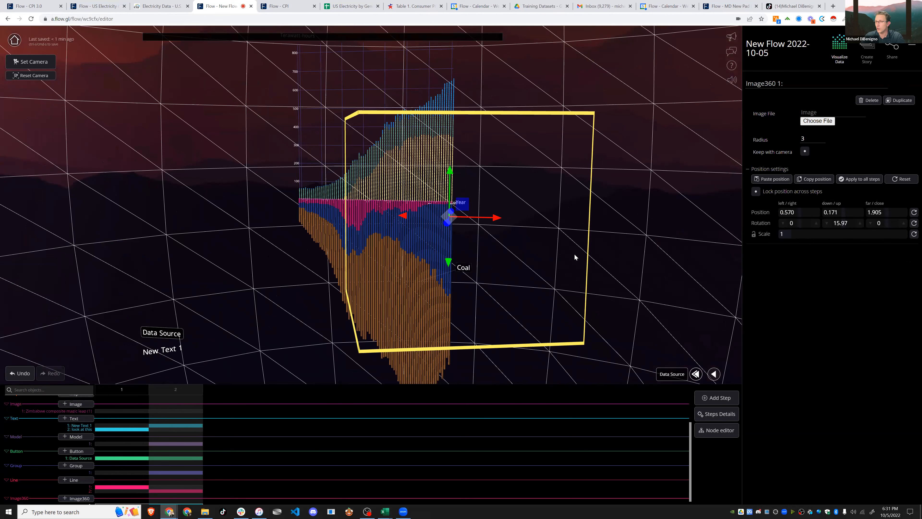
- Examine the Image360 sphere from outside and inside, including how it surrounds the electricity chart
scroll(525, 248, down, 4)
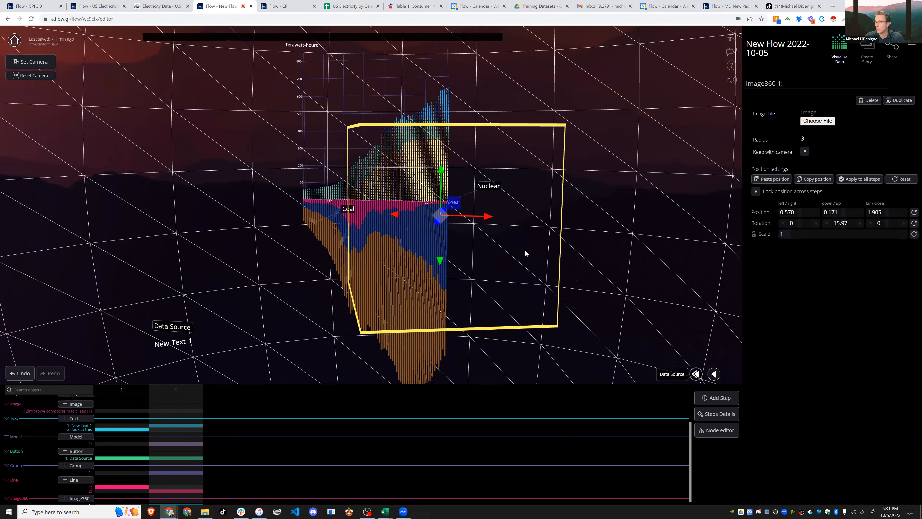
scroll(602, 269, down, 5)
drag(470, 276, 631, 253)
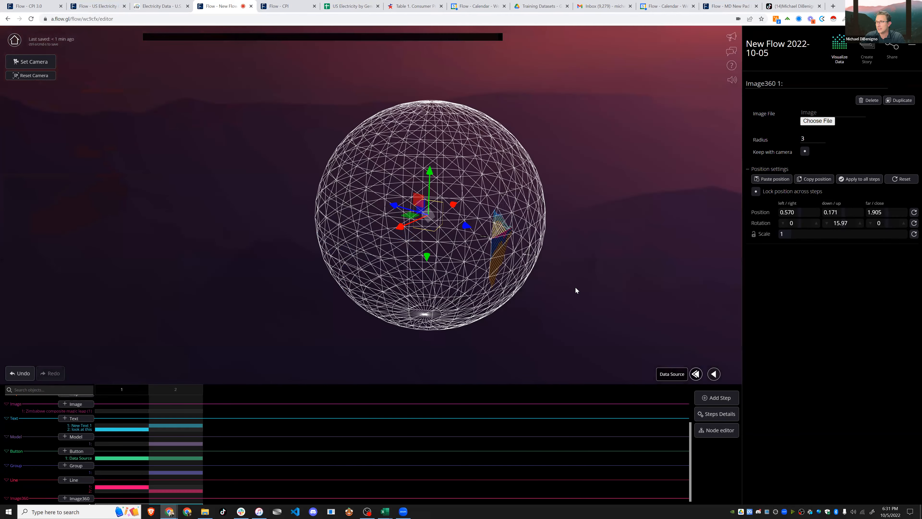
drag(500, 310, 412, 324)
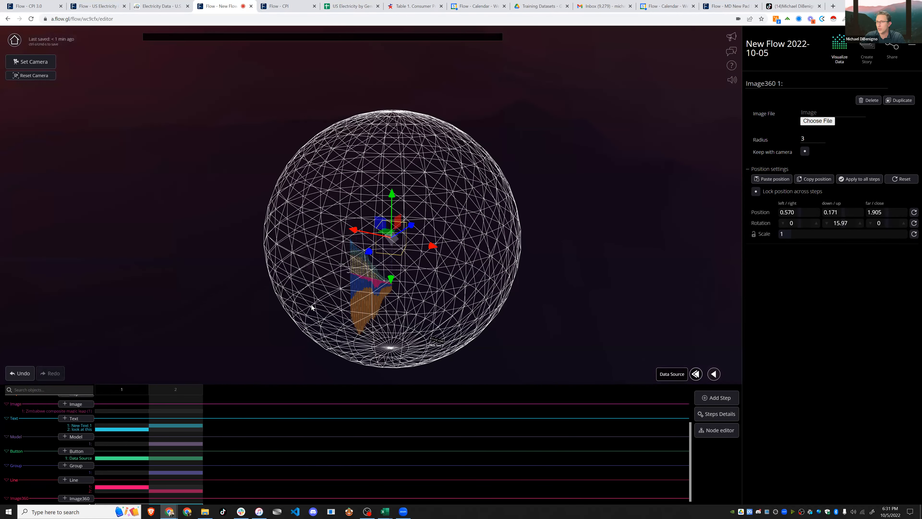
drag(311, 305, 319, 312)
scroll(418, 321, up, 5)
drag(418, 321, 77, 248)
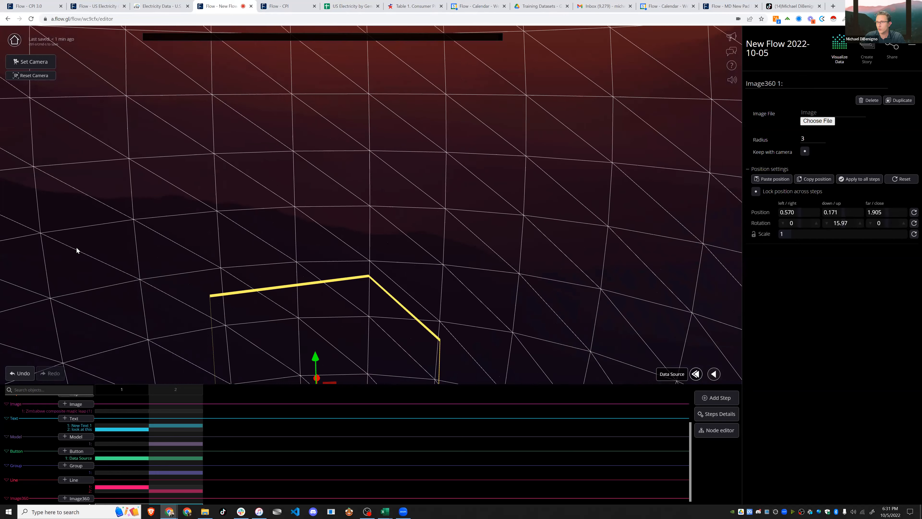
drag(352, 253, 739, 193)
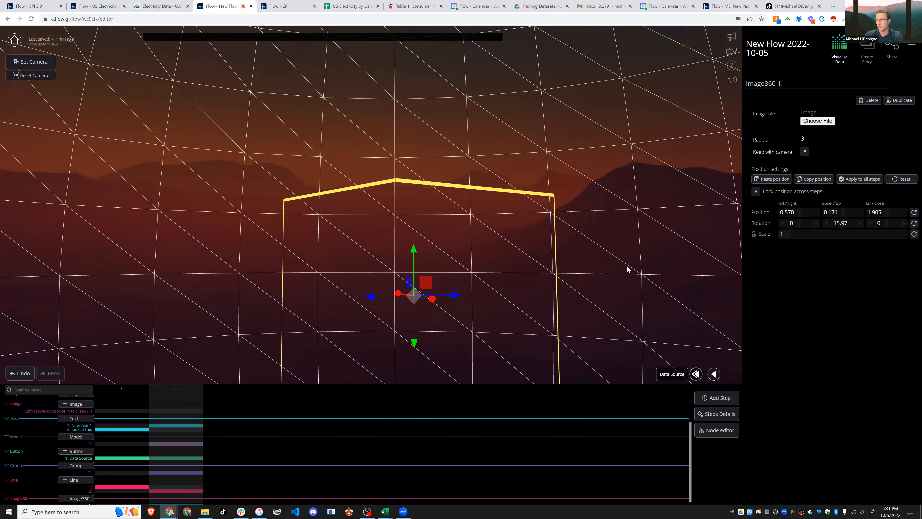
drag(582, 261, 644, 297)
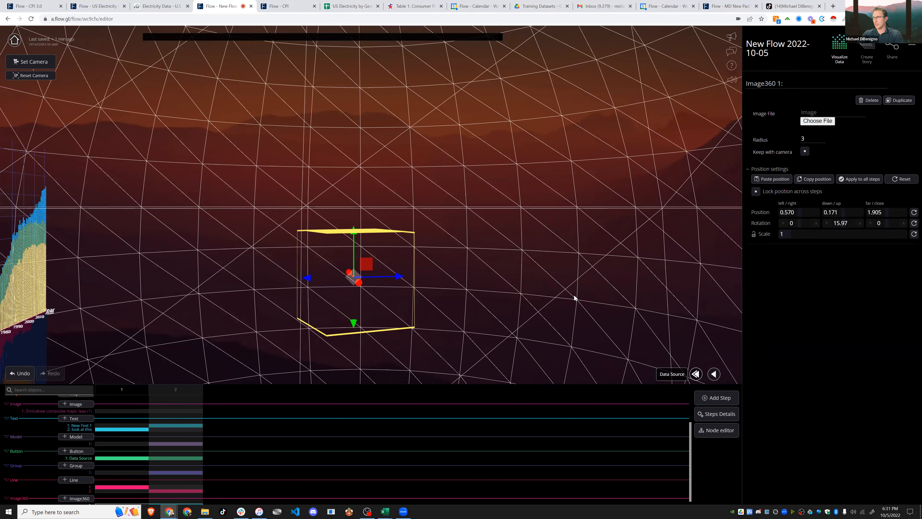
scroll(574, 297, down, 5)
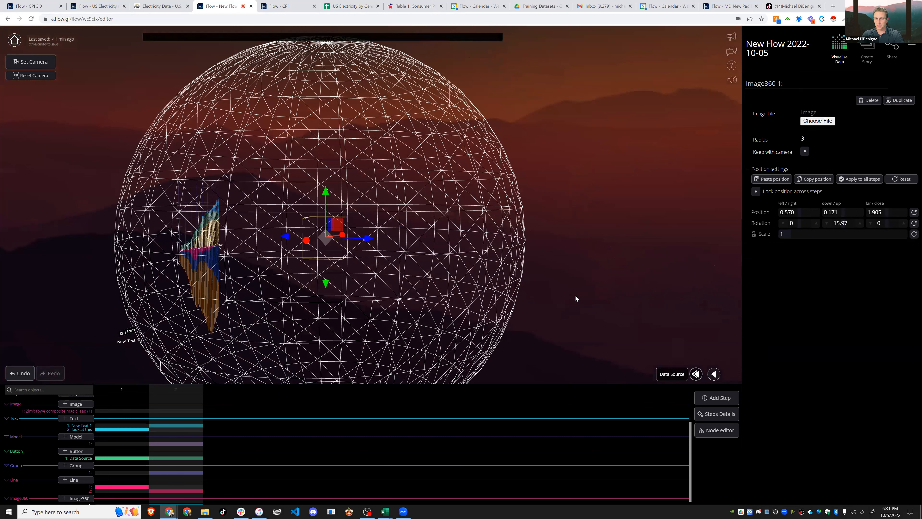
scroll(216, 483, up, 3)
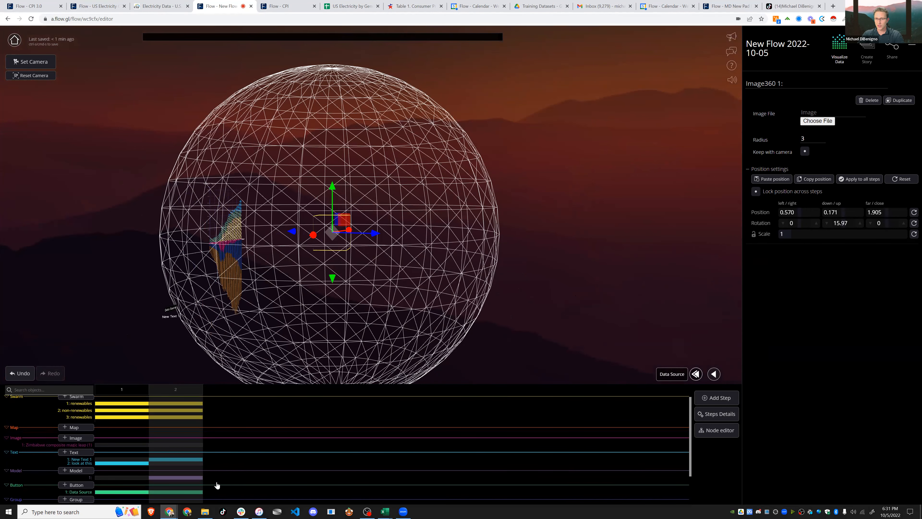
- Add a Map object to the first step
scroll(215, 485, down, 3)
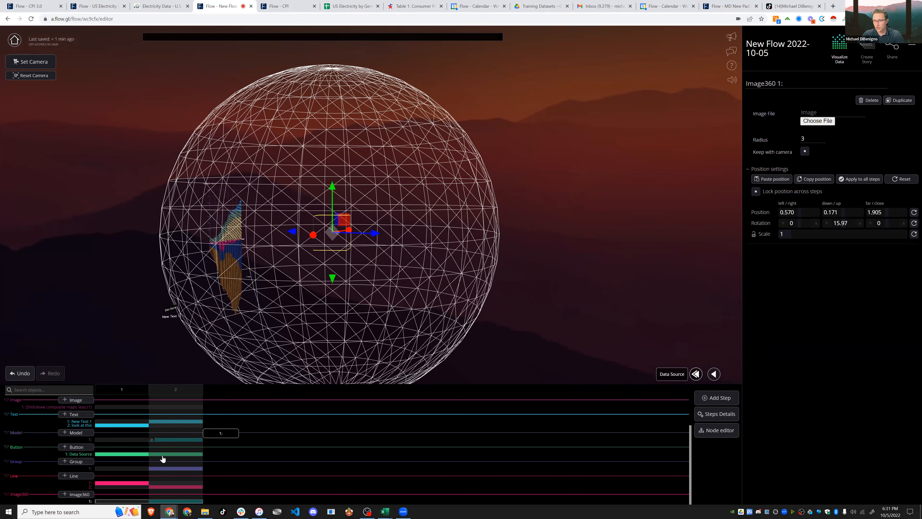
drag(417, 253, 900, 57)
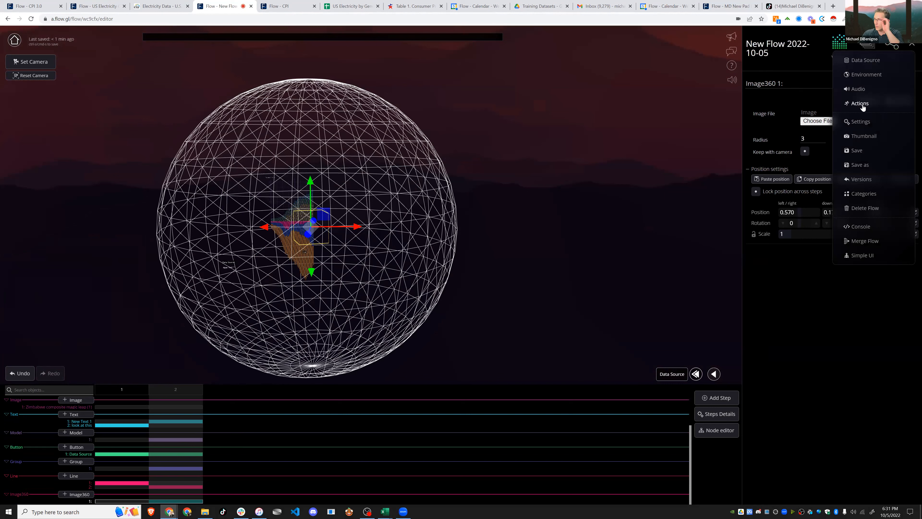
click(859, 104)
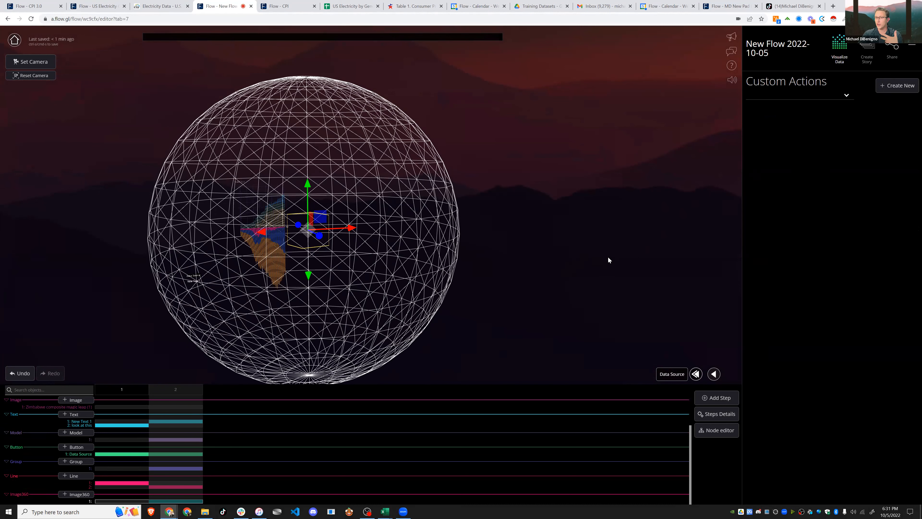
click(121, 392)
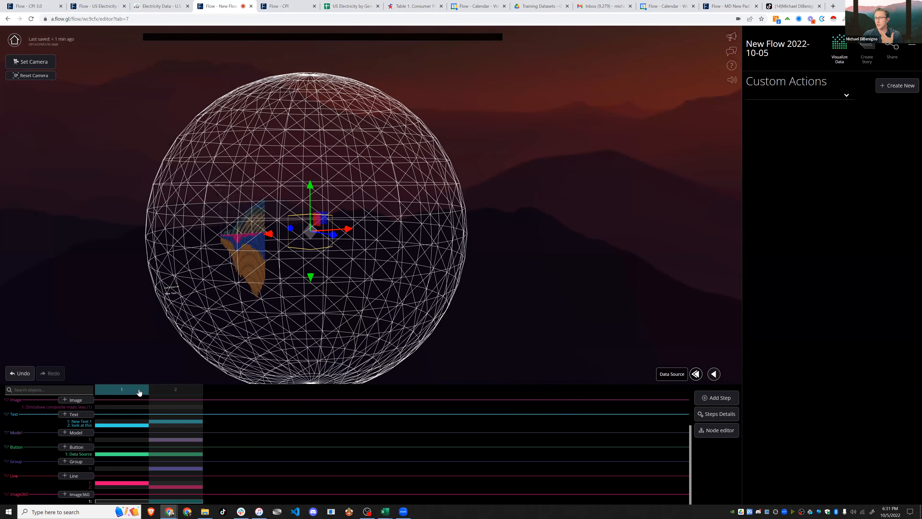
scroll(75, 431, up, 2)
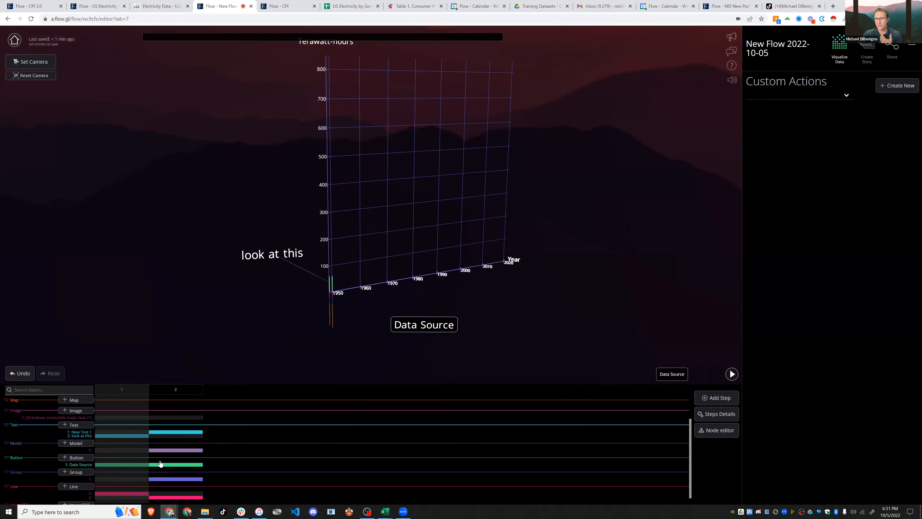
click(74, 431)
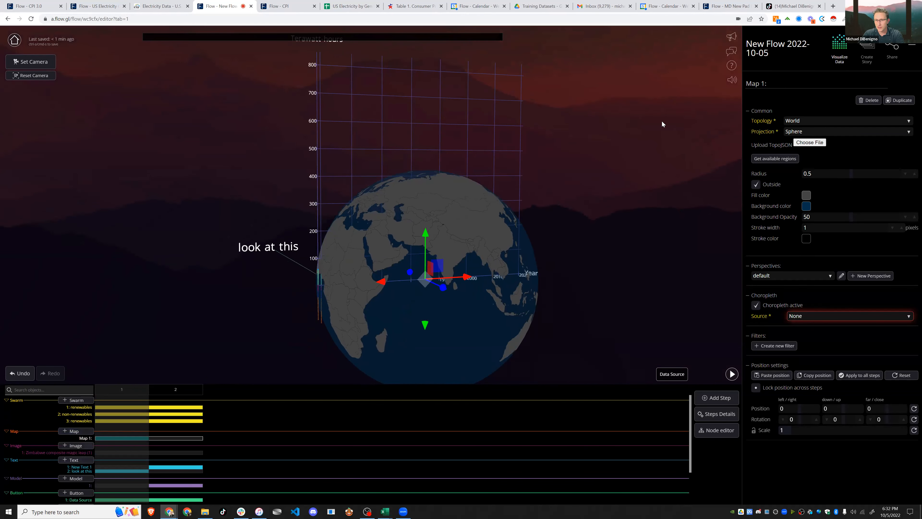
- Create a new custom action with Sequential execution timing and add a subaction to it
click(907, 45)
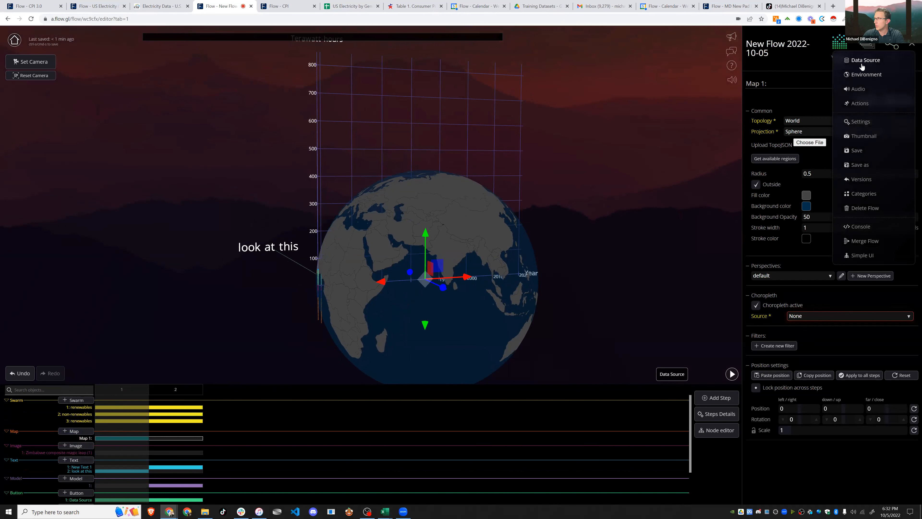
click(857, 104)
click(897, 85)
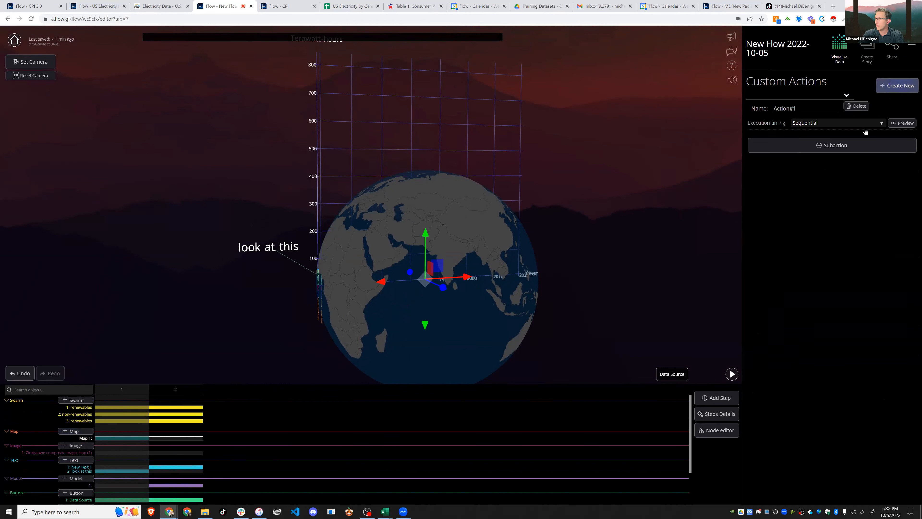
click(816, 145)
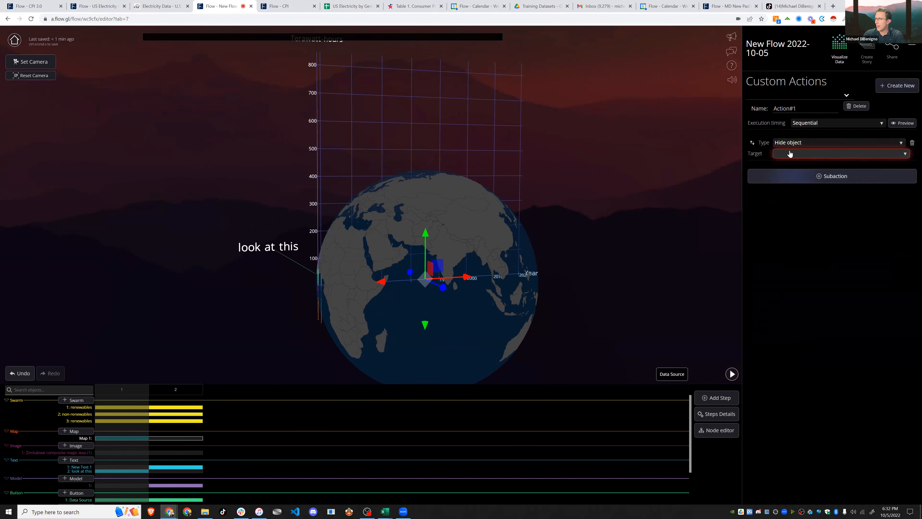
click(813, 123)
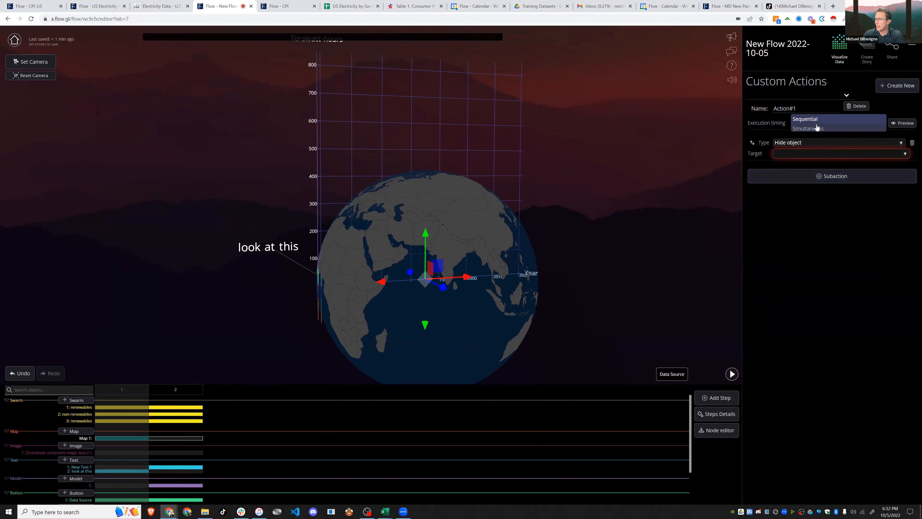
click(773, 279)
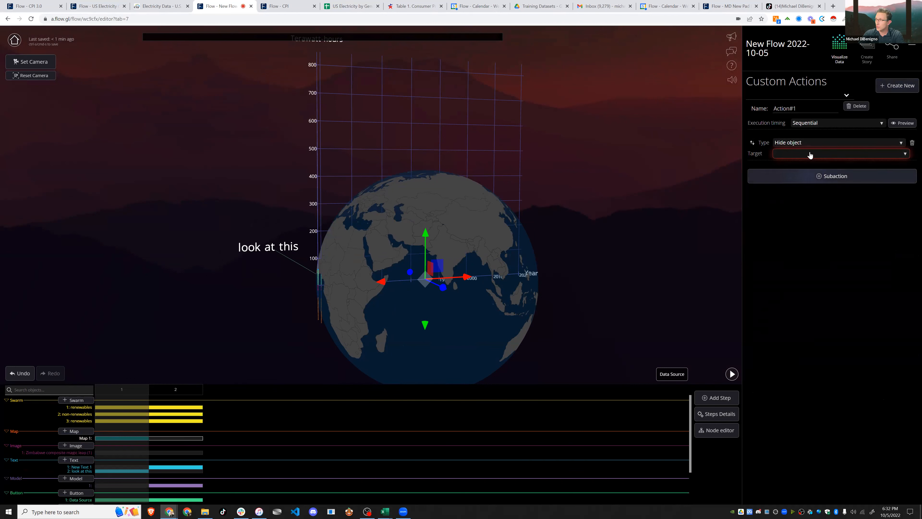
- Set the subaction's type to Continuously rotate object and its object to Map 1
click(808, 145)
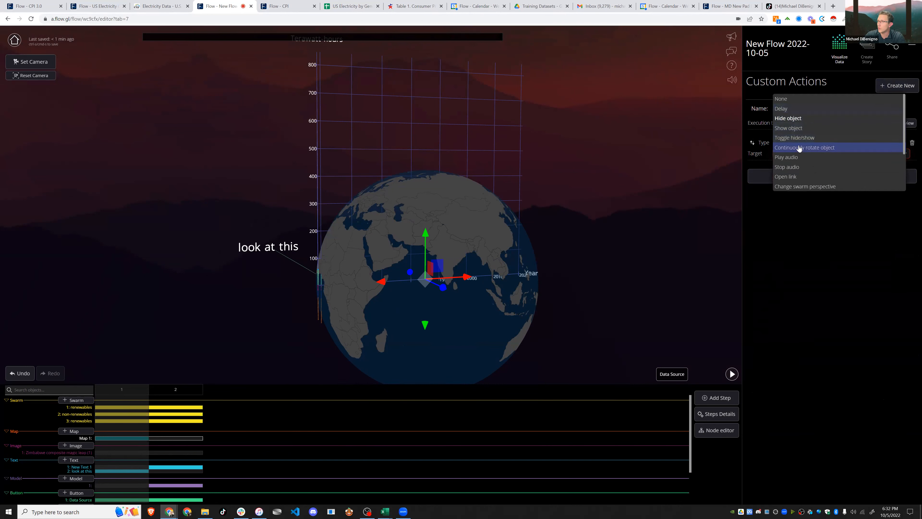
click(797, 146)
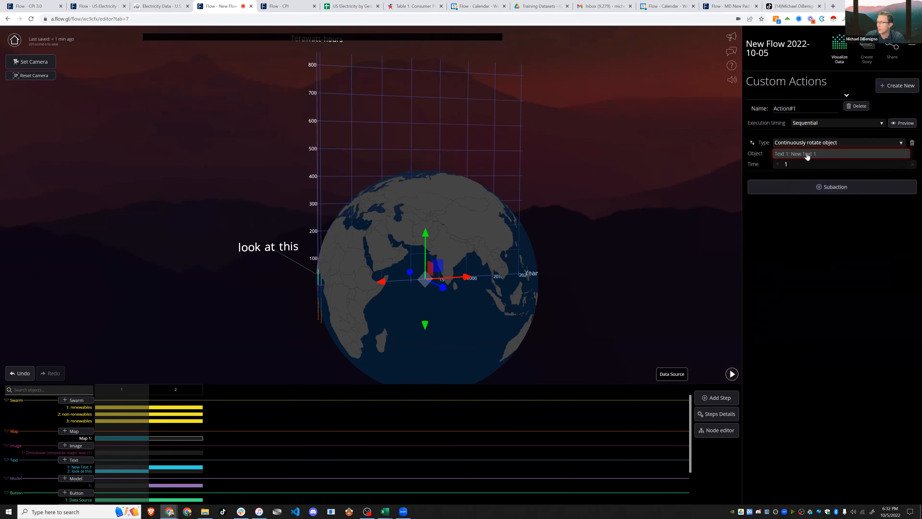
click(805, 154)
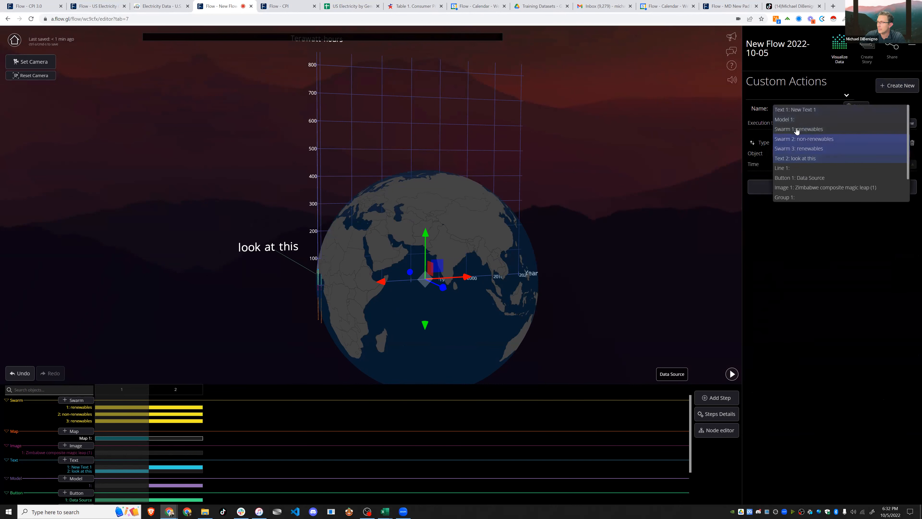
scroll(790, 200, down, 1)
click(788, 199)
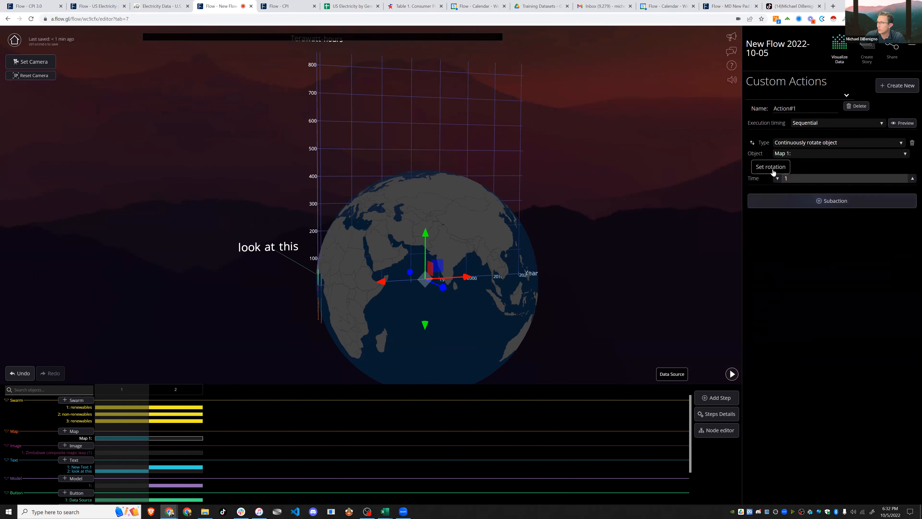
- Set the map's second rotation value to 1 and preview the rotation animation
click(772, 169)
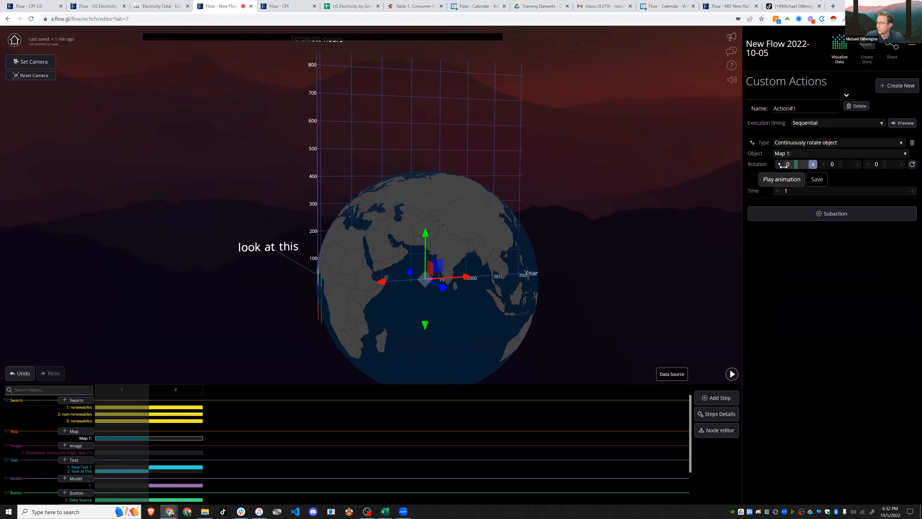
click(835, 165)
text(1)
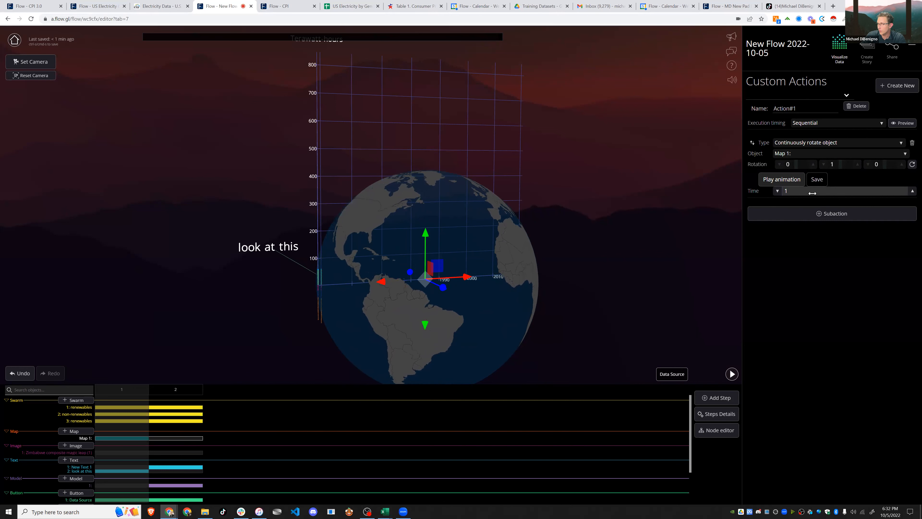
click(780, 180)
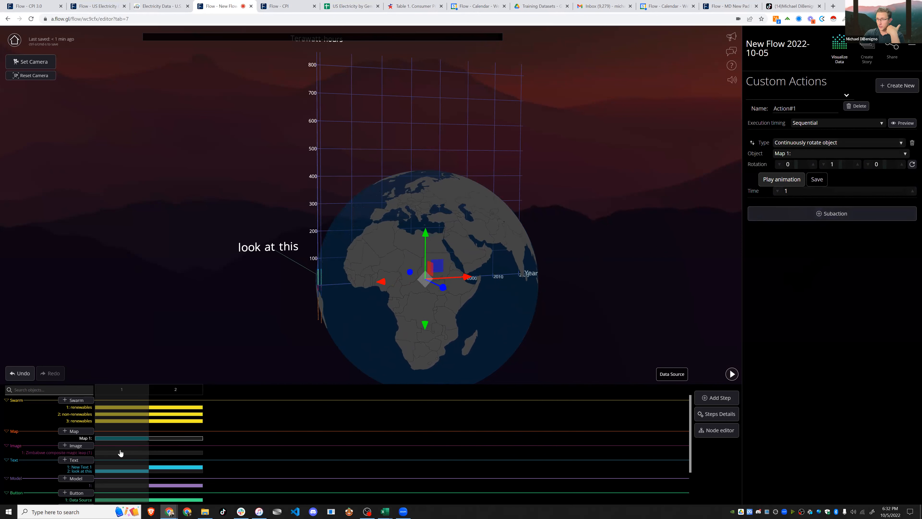
- Add Action#1 to the actions of Step 1 in the steps details
click(727, 421)
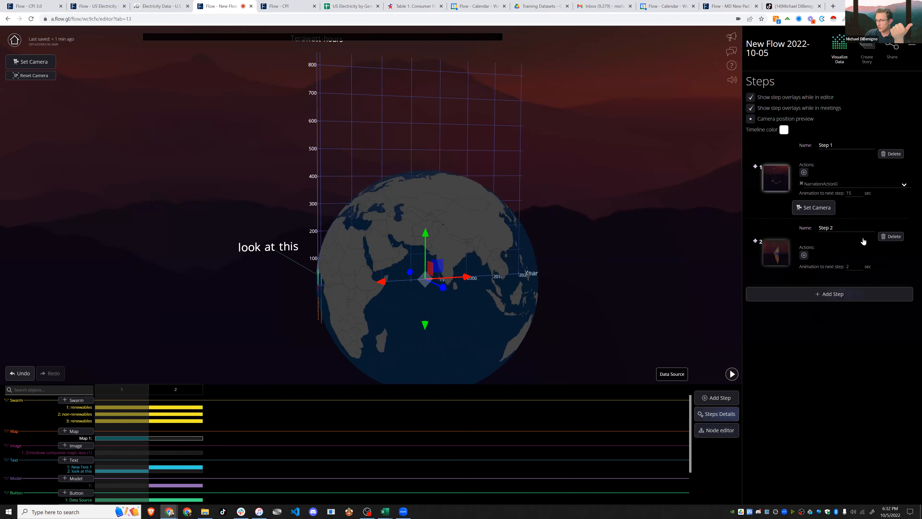
click(803, 173)
click(820, 183)
click(829, 203)
click(832, 191)
click(833, 200)
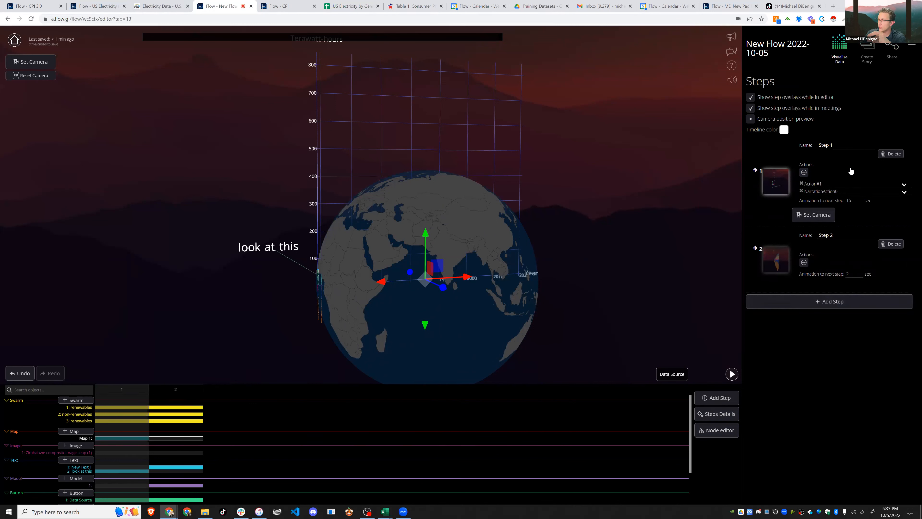
- View the flow's audio settings and reopen Action#1 among the custom actions
click(912, 45)
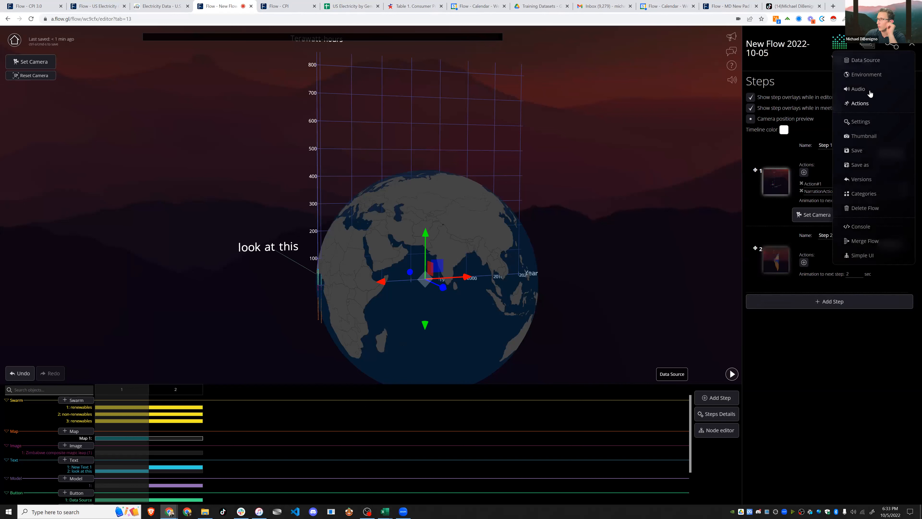
click(860, 89)
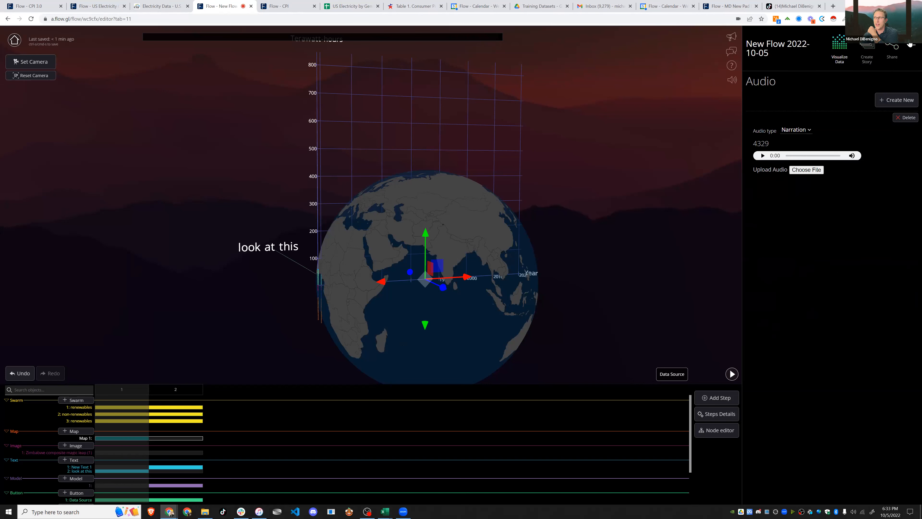
mouse_move(911, 45)
click(855, 104)
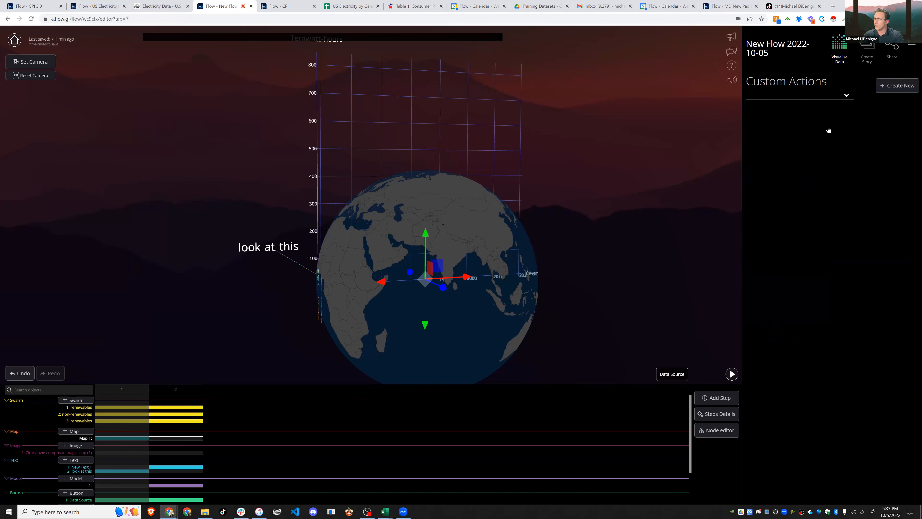
click(796, 103)
click(782, 119)
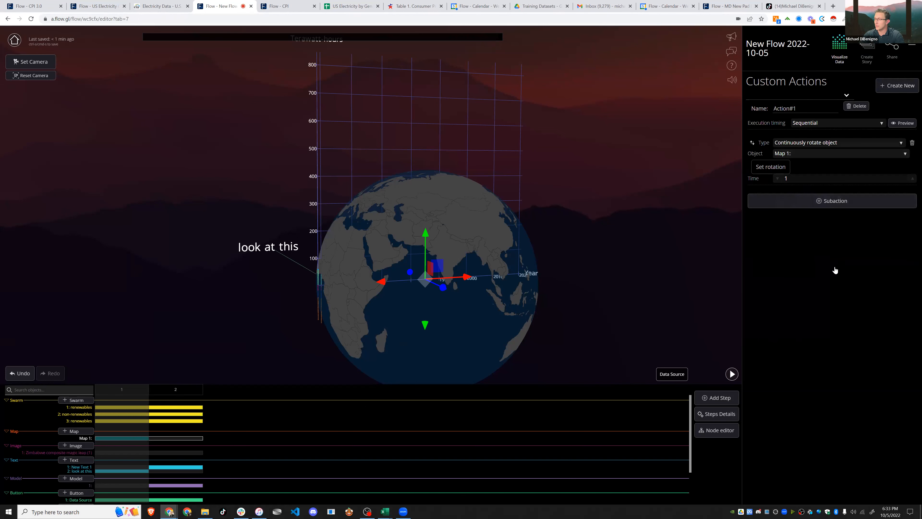
- Review the available subaction types with a second subaction in Action#1, and delete that subaction
click(835, 203)
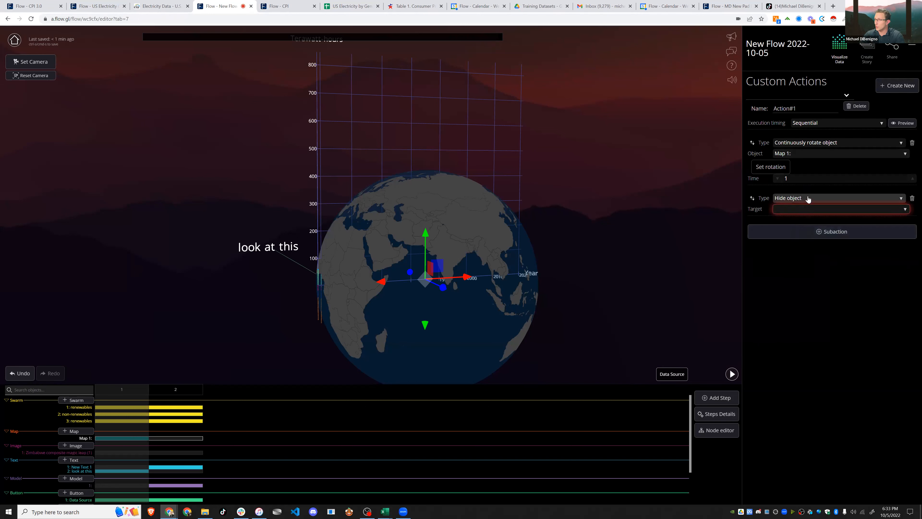
click(822, 200)
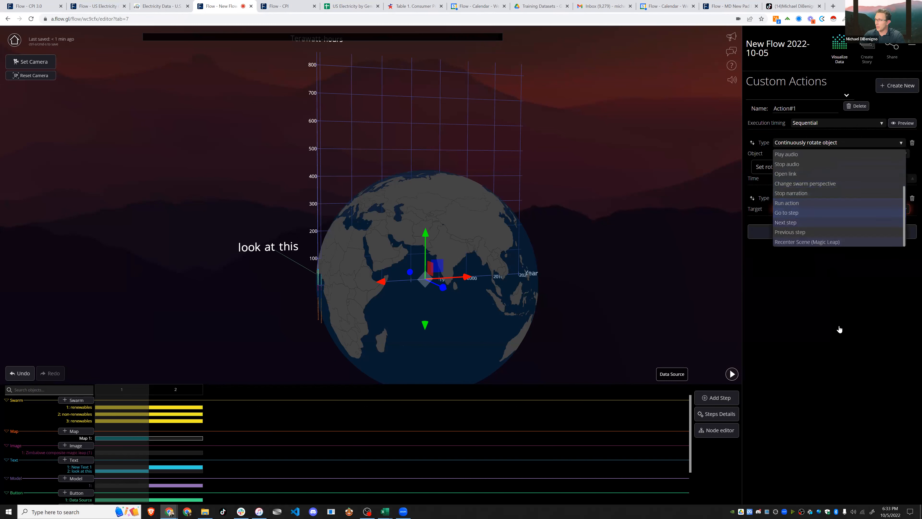
scroll(848, 228, up, 2)
click(838, 298)
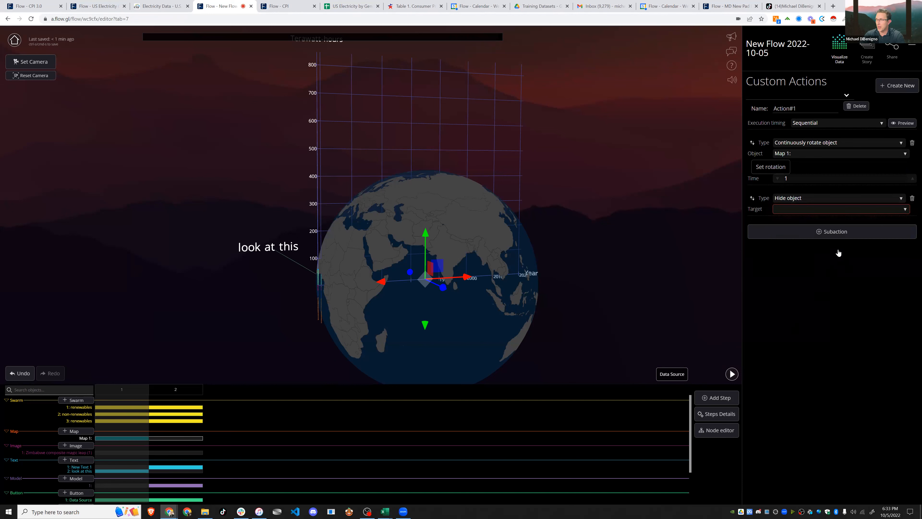
click(911, 198)
- Play the transition to the second step and open the settings of Map 1 there
drag(614, 278, 547, 323)
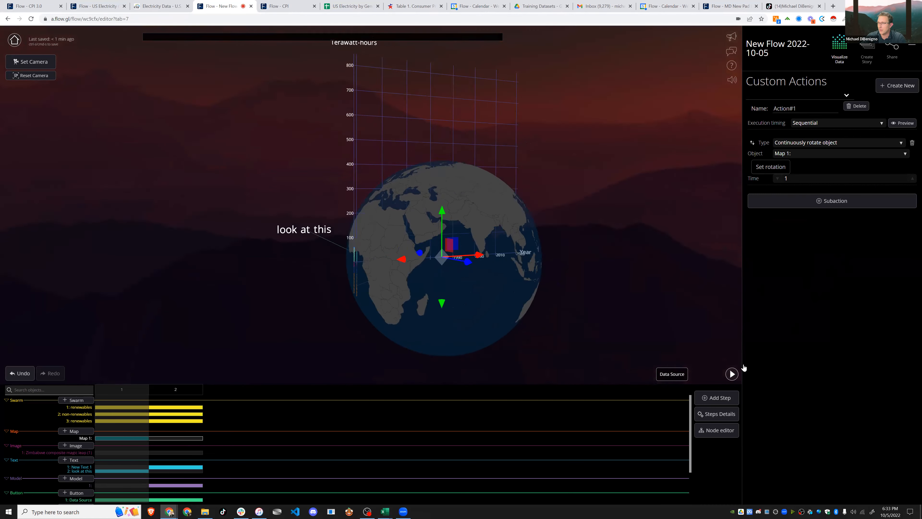
click(731, 374)
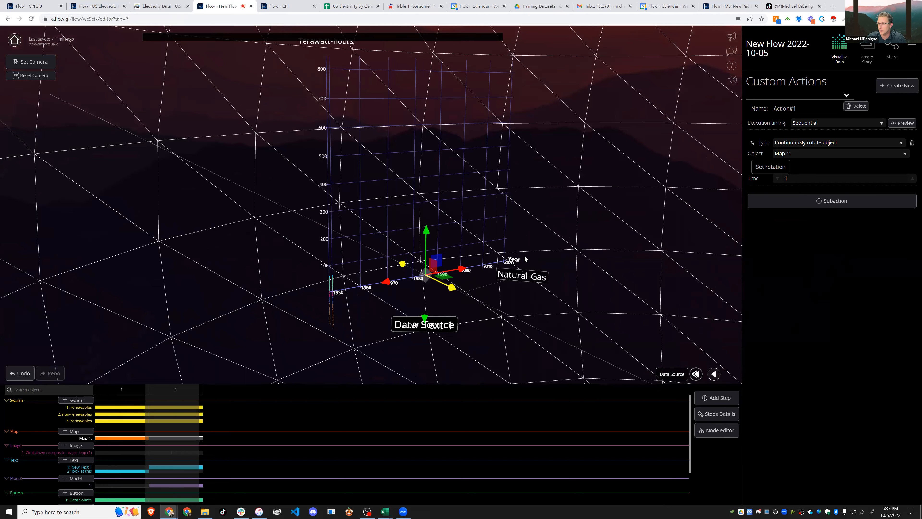
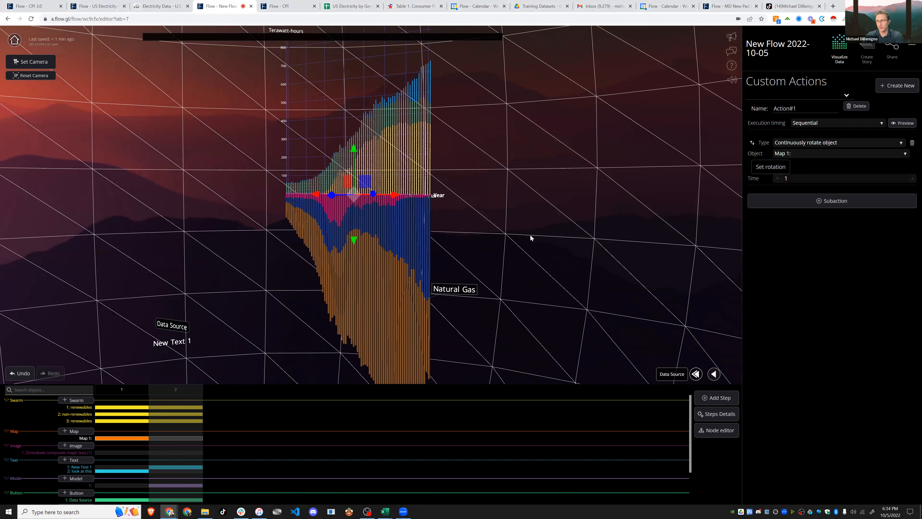
click(170, 439)
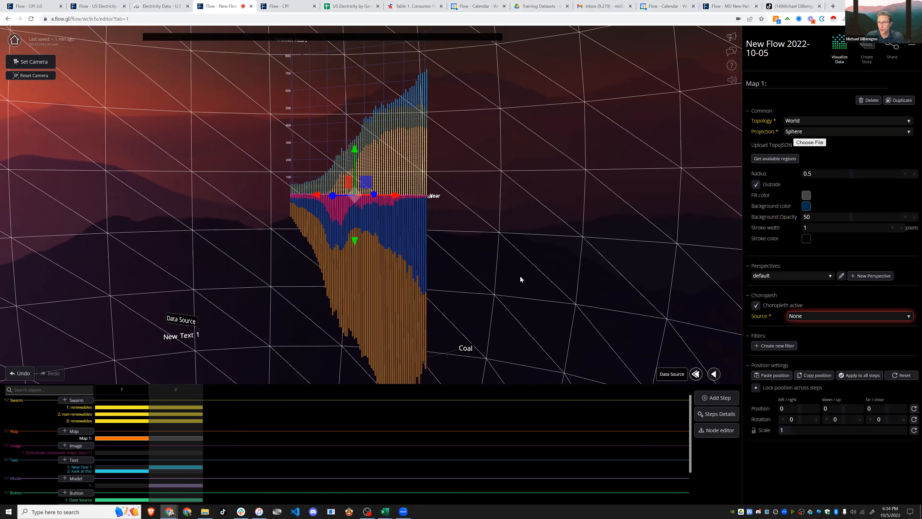
- Examine the flow's general settings, including Scale in VR, and open the first renewables swarm in the second step
click(912, 44)
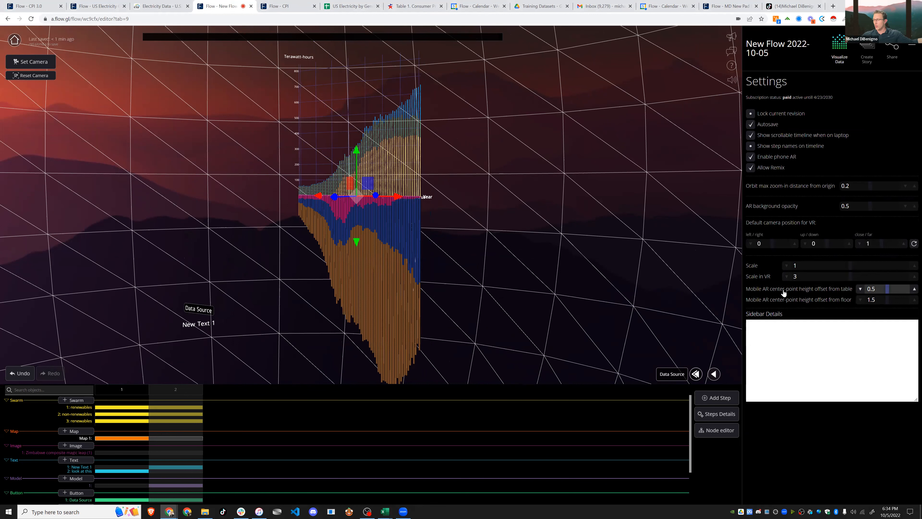
click(811, 277)
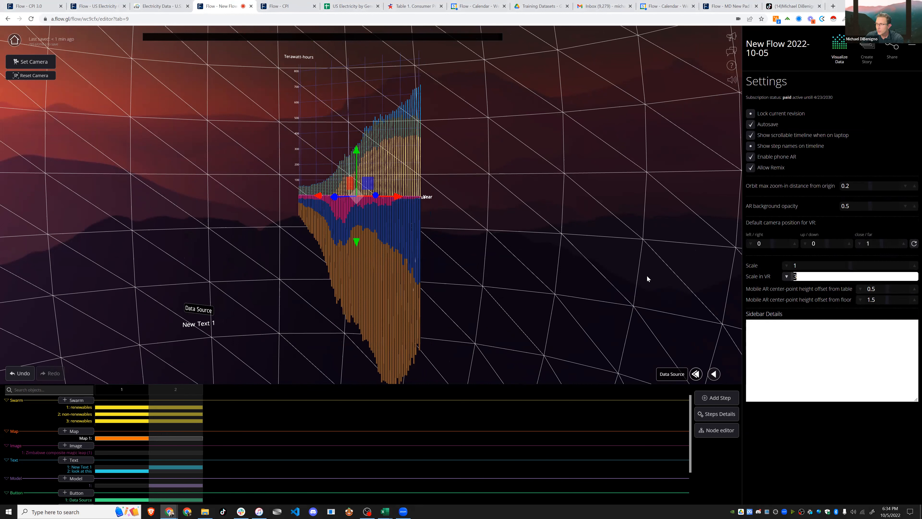
click(647, 276)
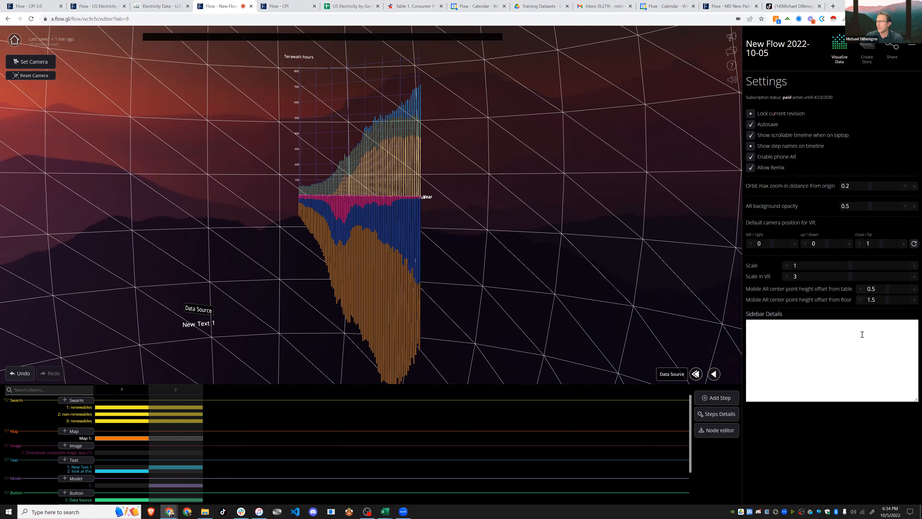
click(174, 407)
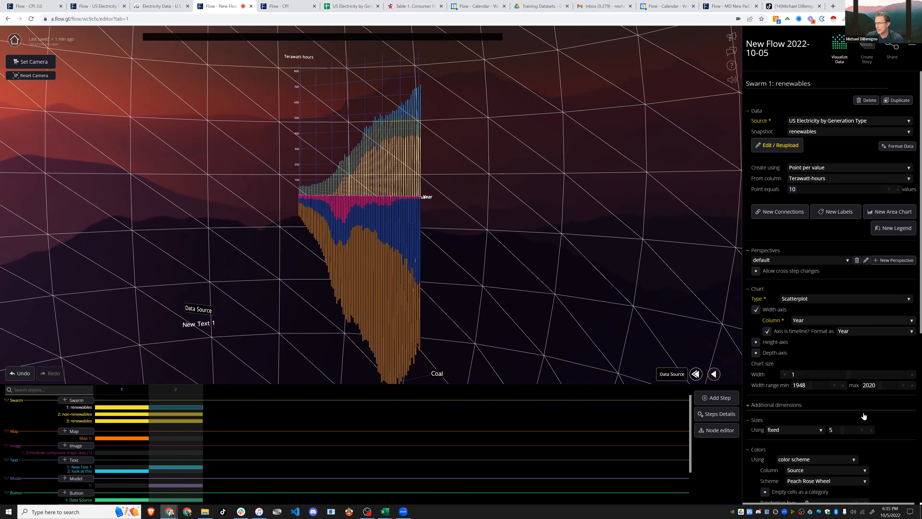
- Set the renewables swarm's on-select popup type to 3D Text in its interaction settings and review the popup's column selection
scroll(864, 415, down, 6)
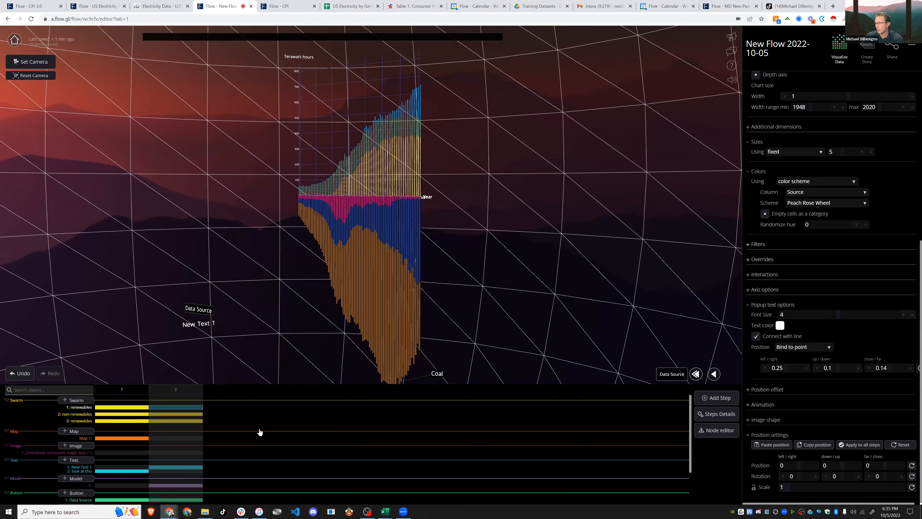
click(762, 274)
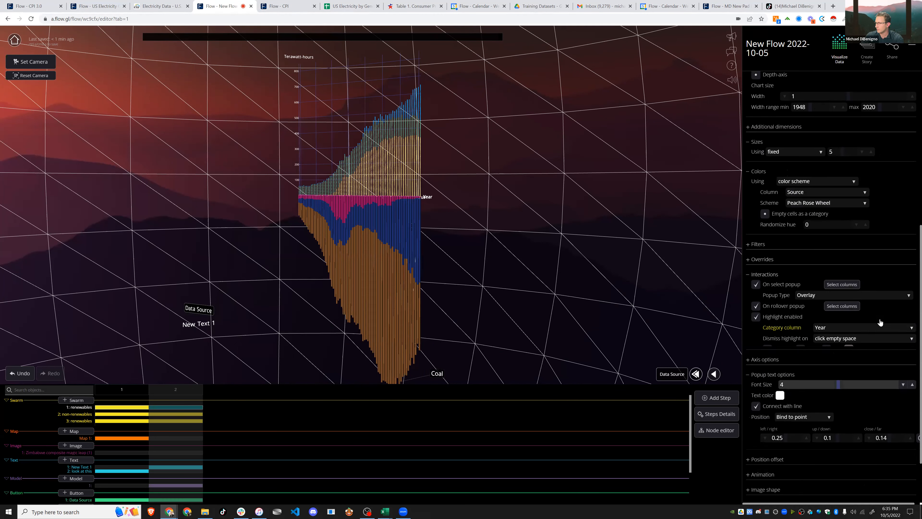
scroll(847, 263, down, 1)
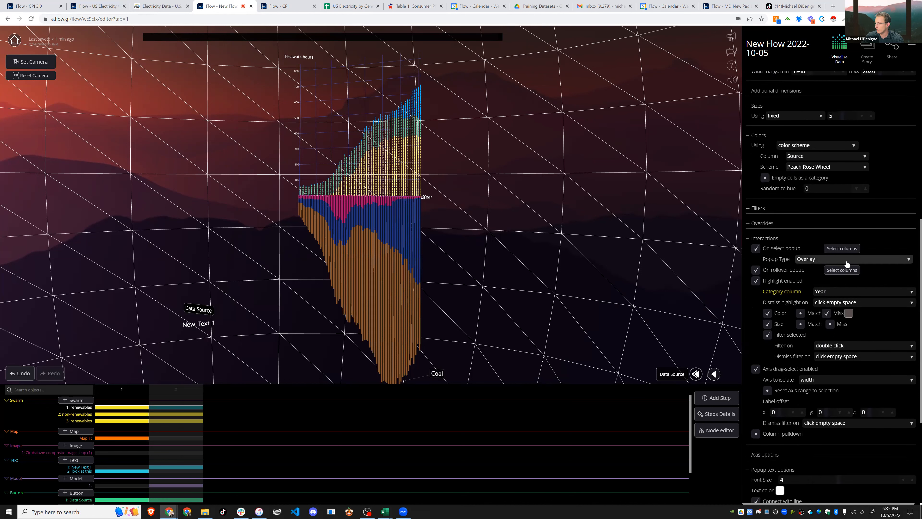
click(826, 260)
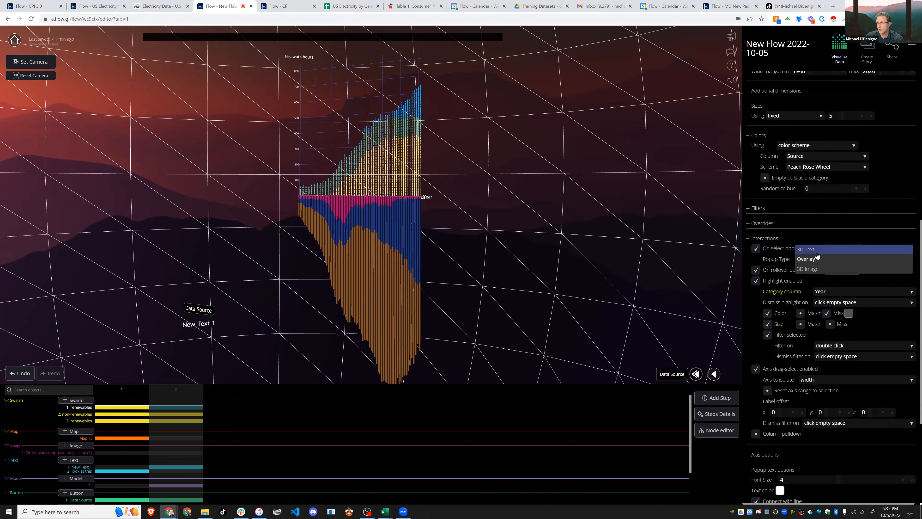
click(820, 250)
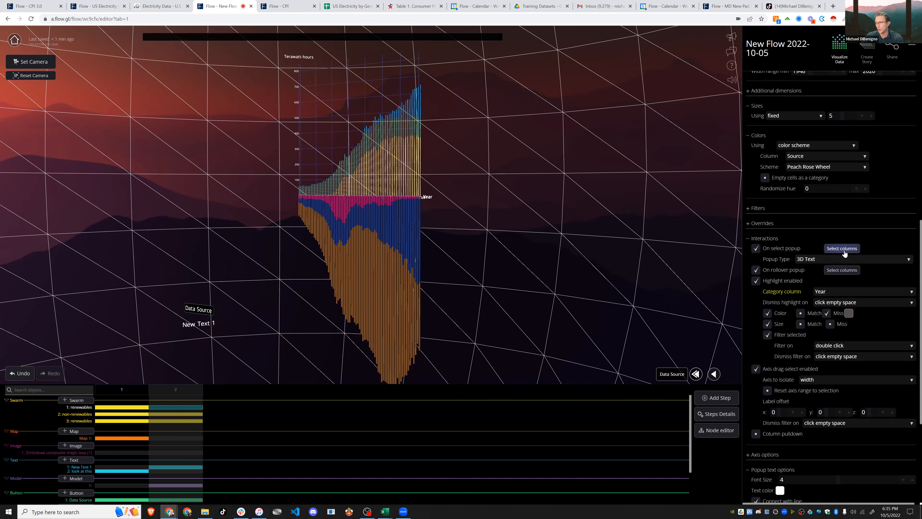
click(840, 249)
click(390, 128)
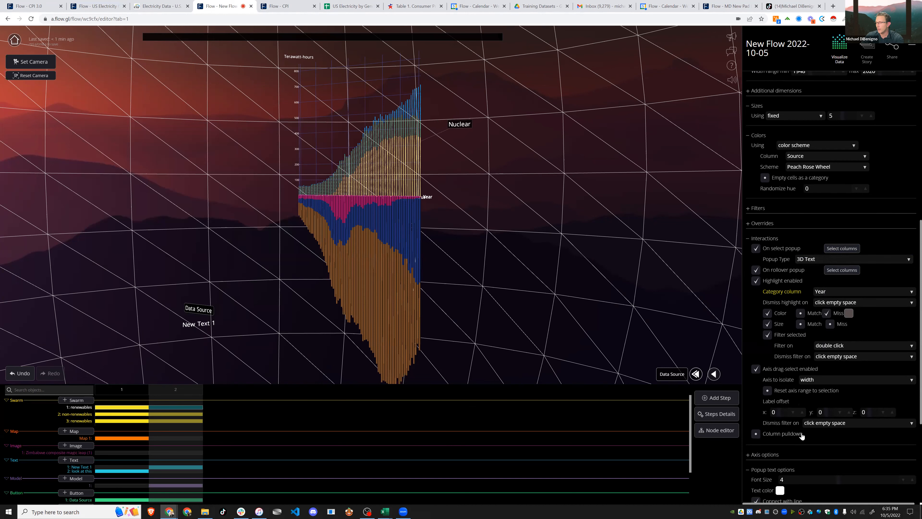
scroll(801, 435, up, 5)
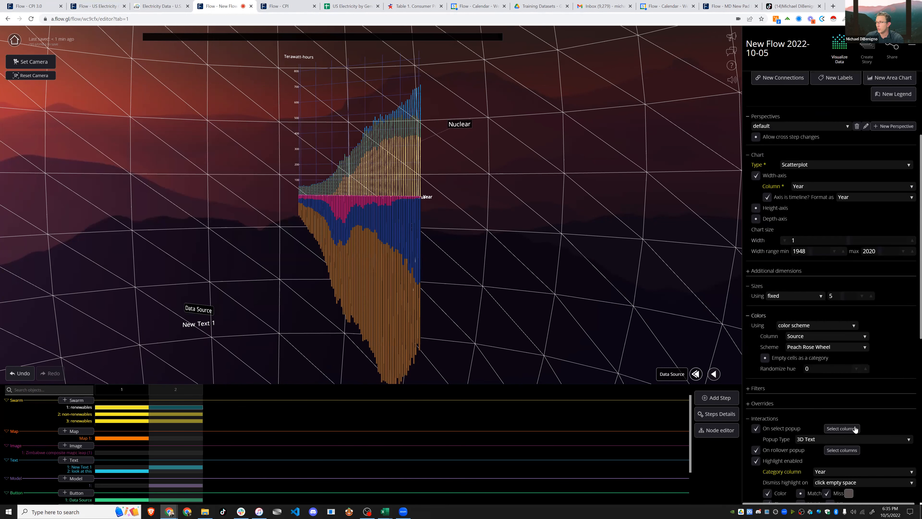
scroll(855, 429, up, 4)
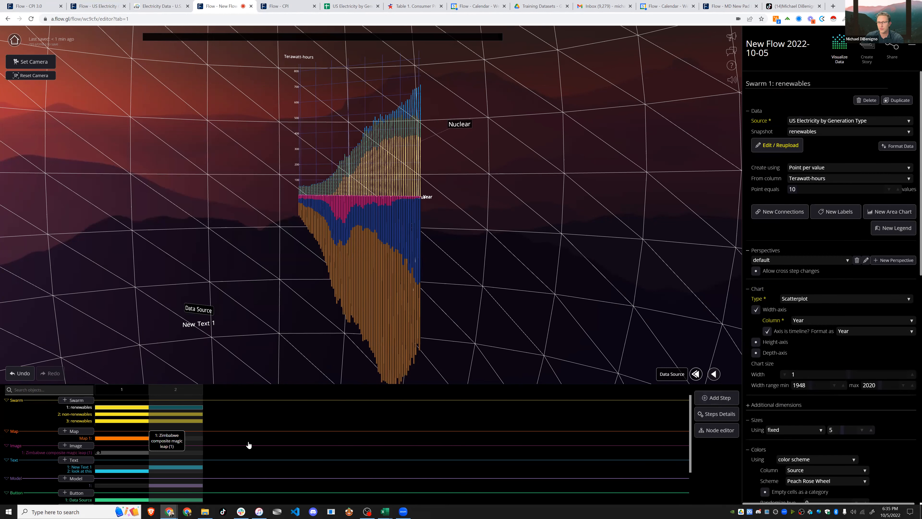
- Add a new text object to the second step and view its additional formatting options
click(72, 460)
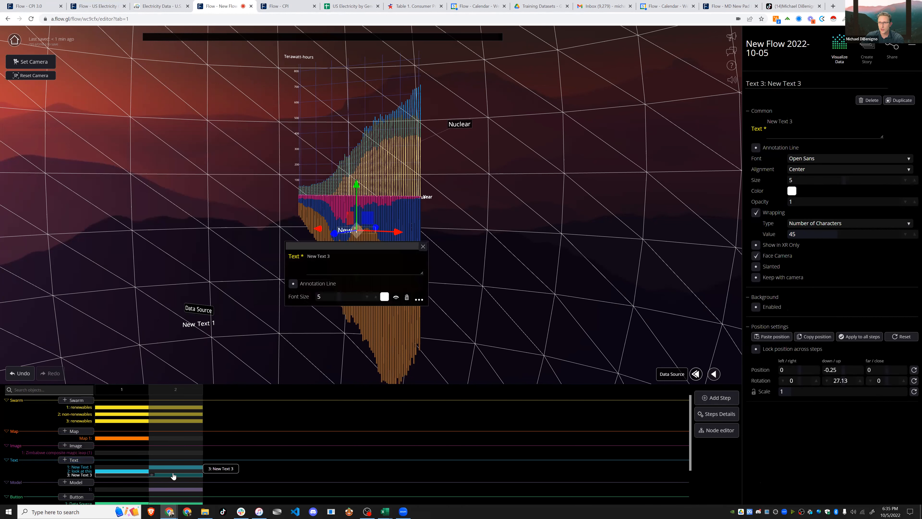
click(419, 298)
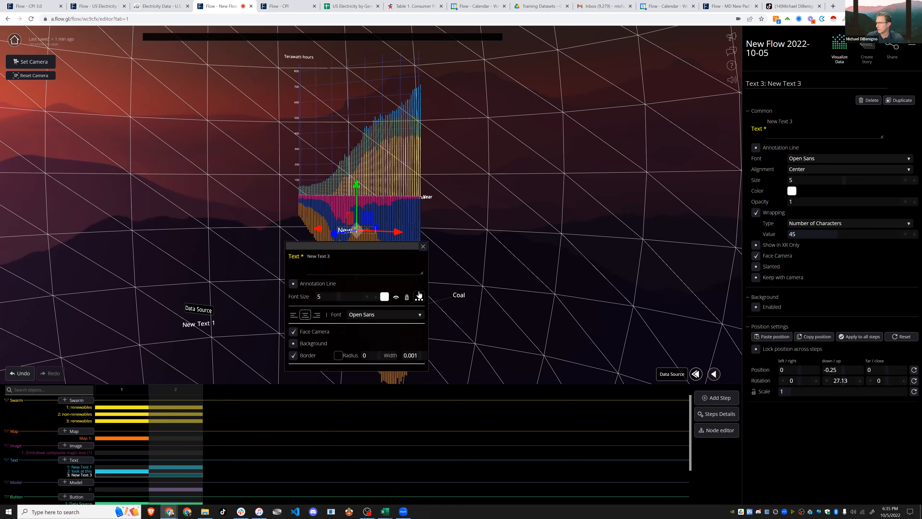
click(423, 247)
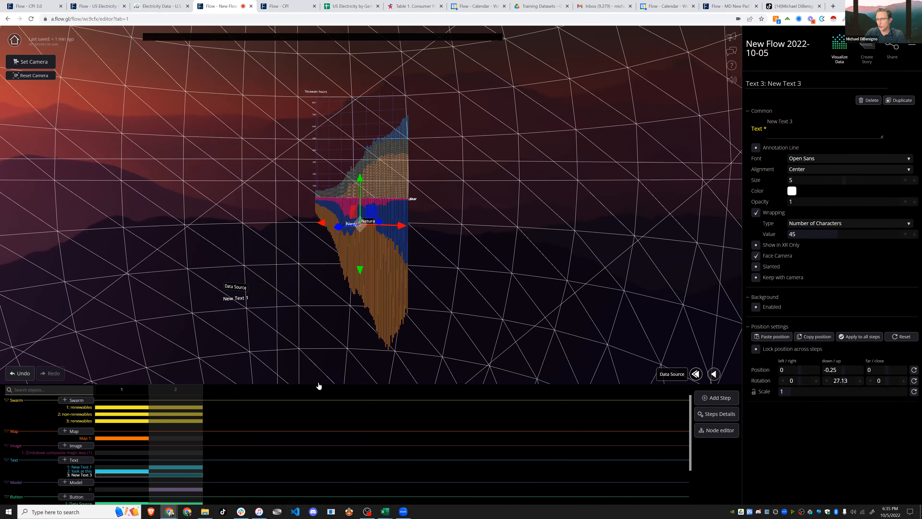
- Examine the renewables swarm's highlight, filter and axis selection interactions alongside the chart in the second step
click(177, 407)
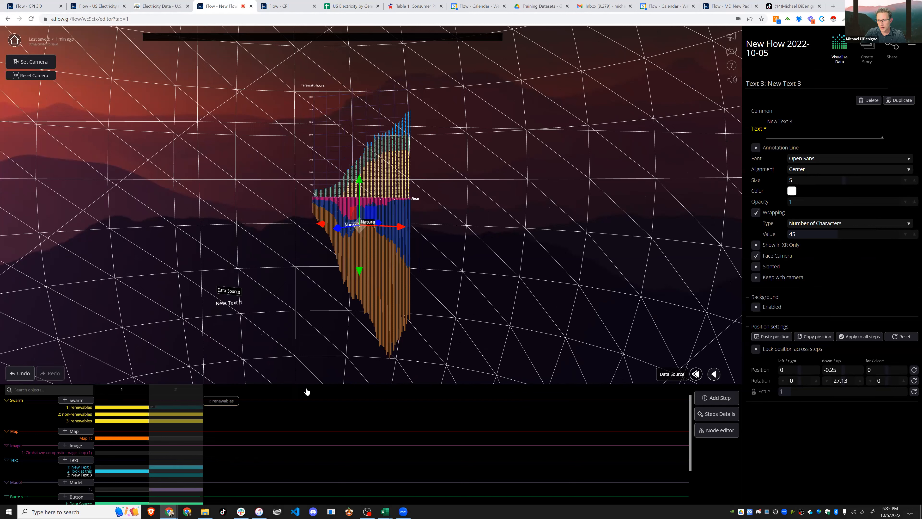
scroll(830, 362, down, 6)
click(767, 338)
scroll(835, 345, down, 4)
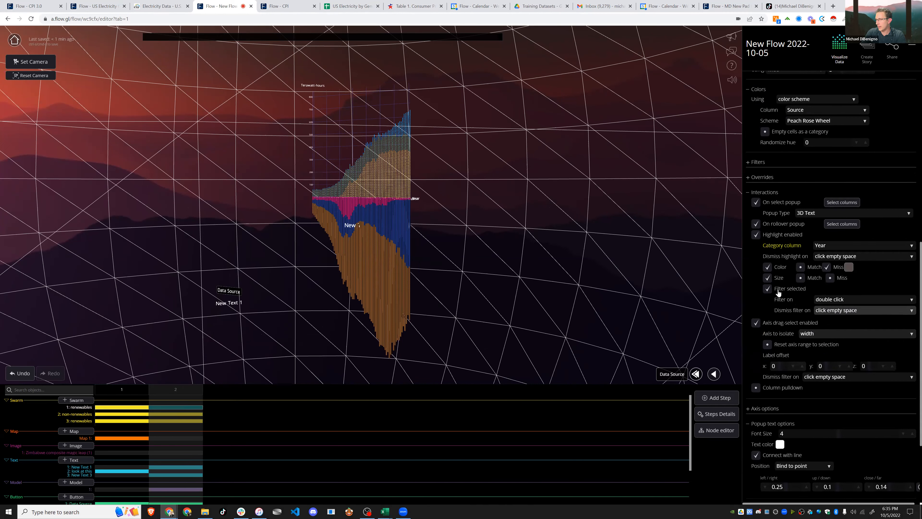
scroll(450, 285, down, 1)
scroll(450, 286, down, 1)
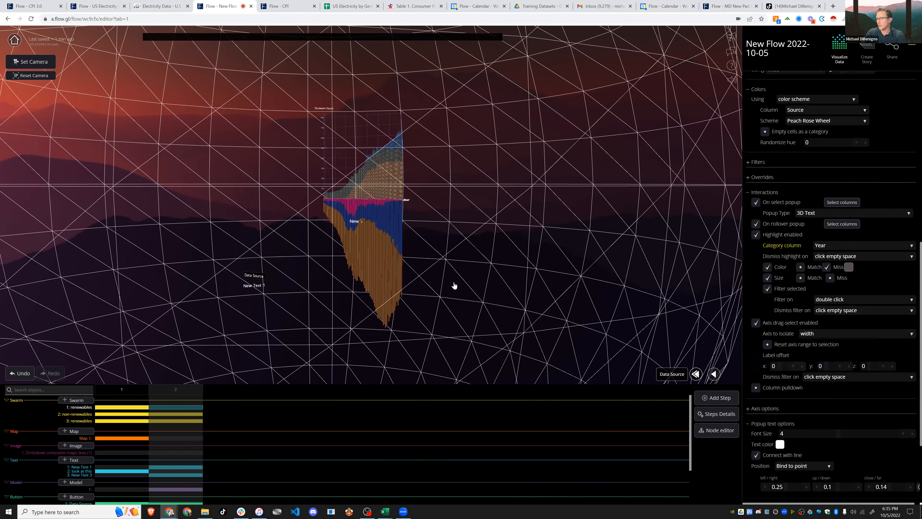
scroll(450, 281, down, 1)
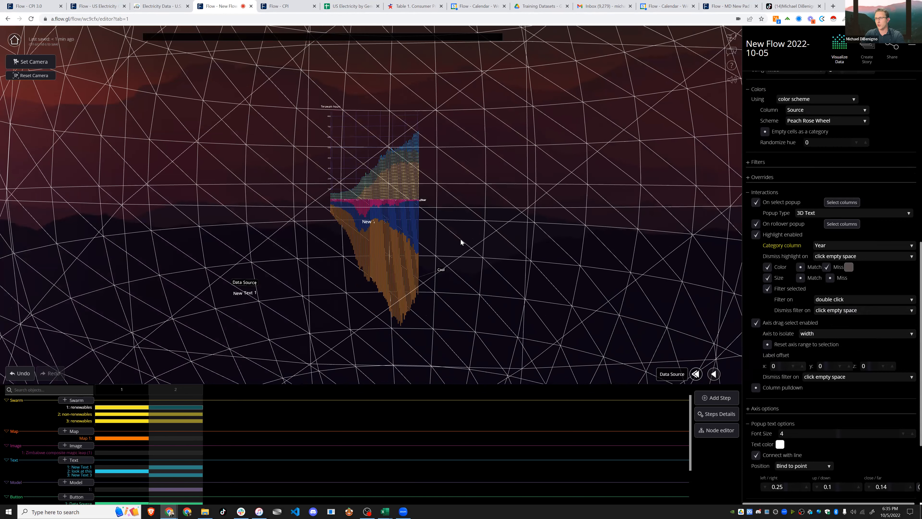
scroll(592, 255, up, 5)
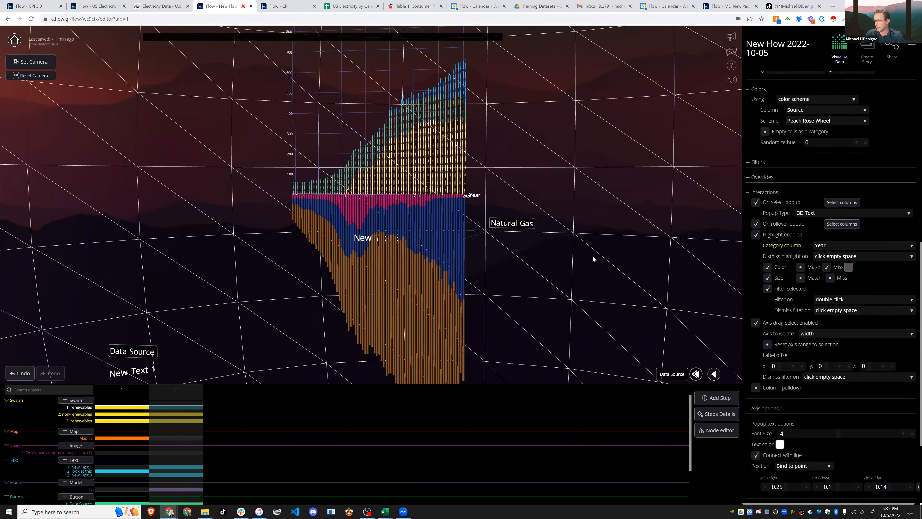
scroll(592, 255, down, 2)
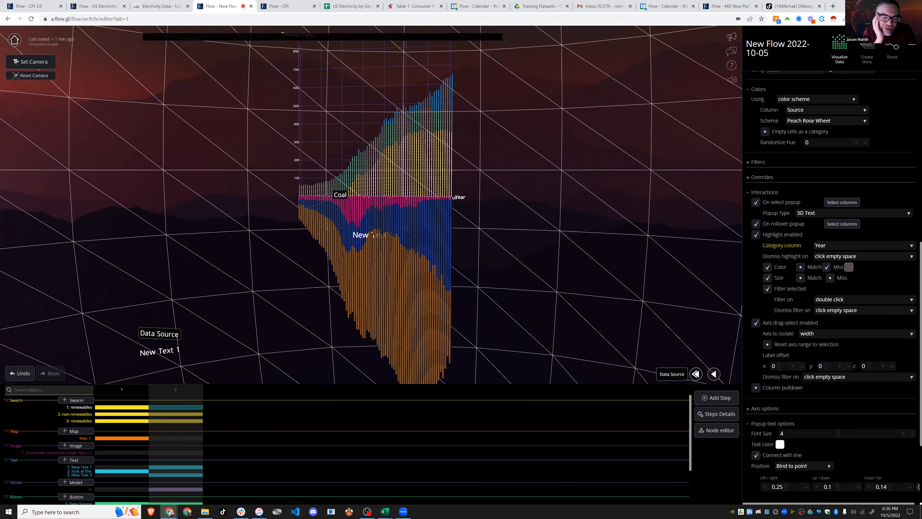
- Move New Text 3 sideways off the chart to a left/right position of about 0.964 and enable Show in XR Only
click(160, 474)
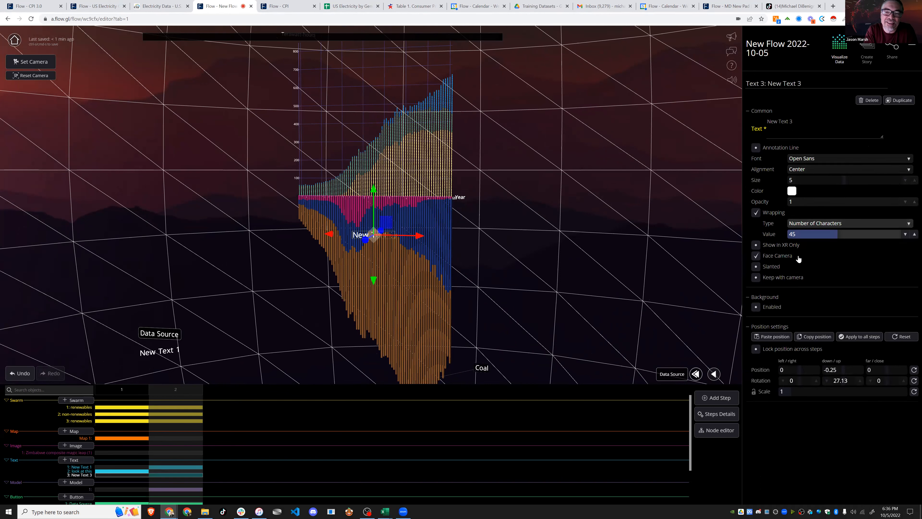
drag(397, 240, 554, 242)
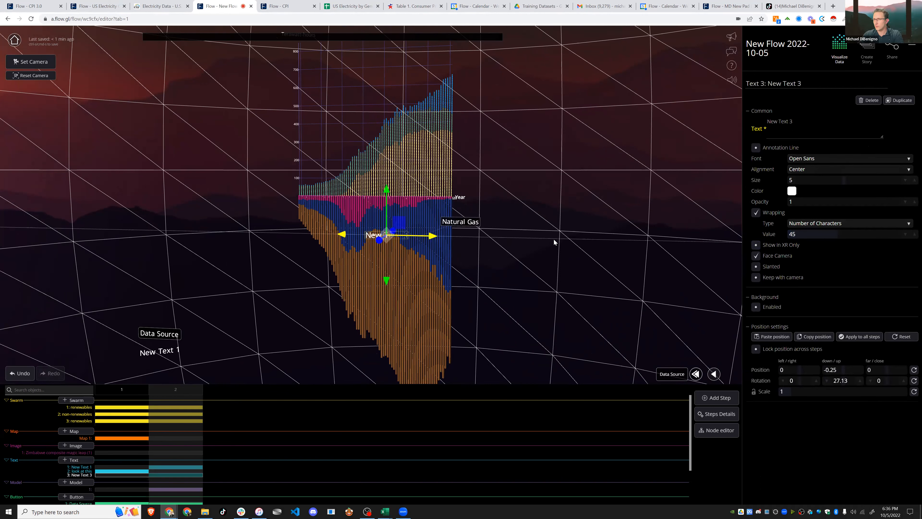
click(756, 244)
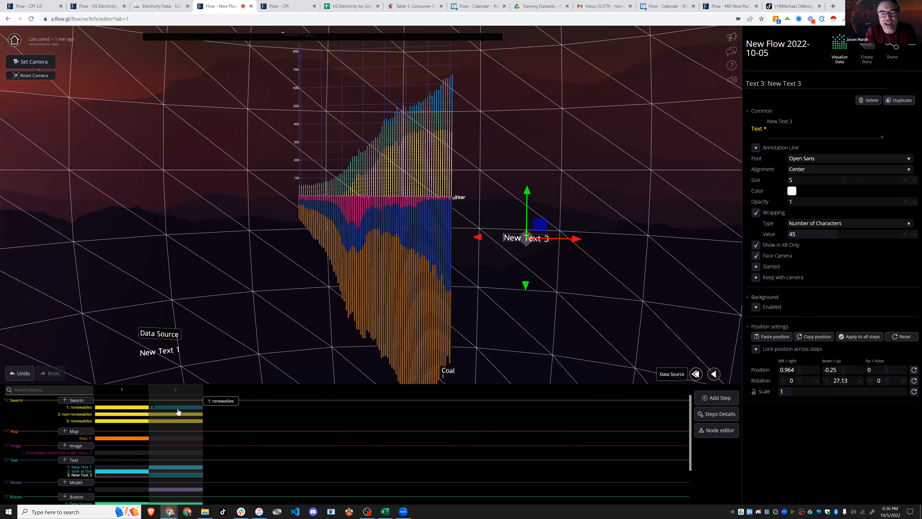
- Open the first step in the story editor and enter the overlay text "Hello this is overlay text"
click(134, 395)
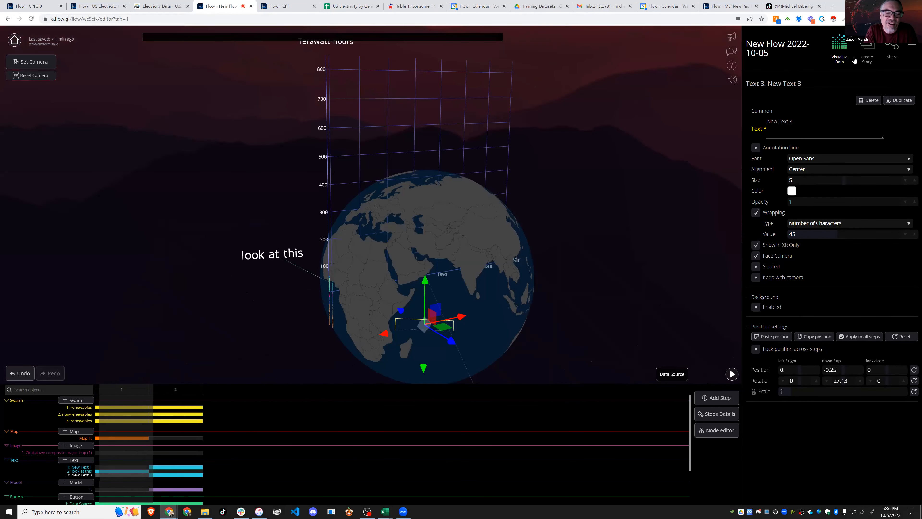
click(867, 54)
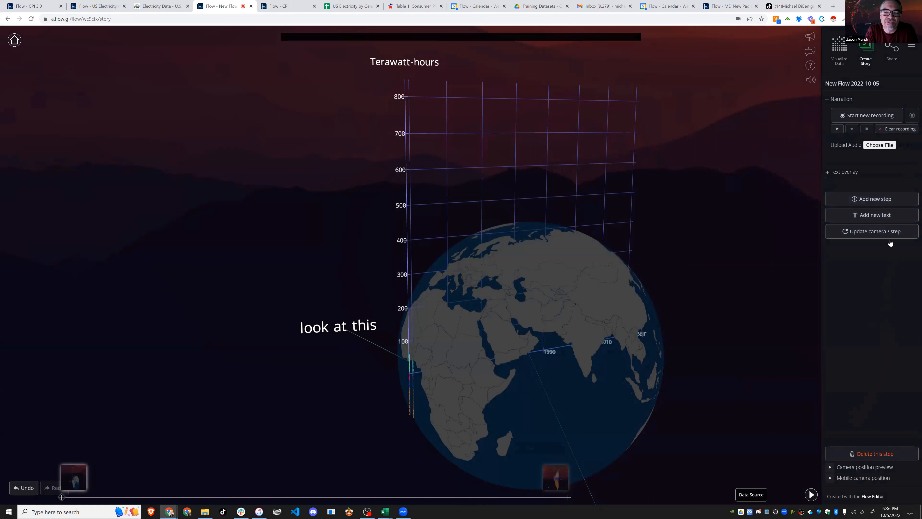
click(414, 38)
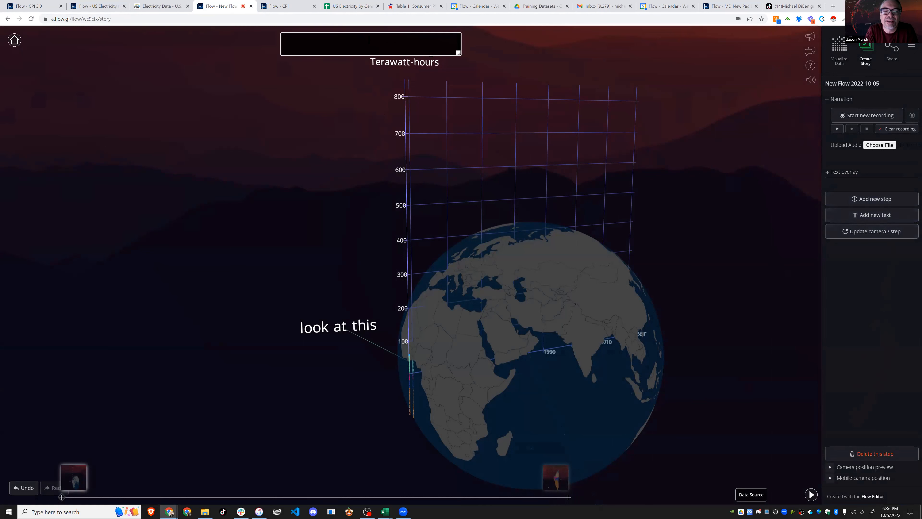
text(Hellow)
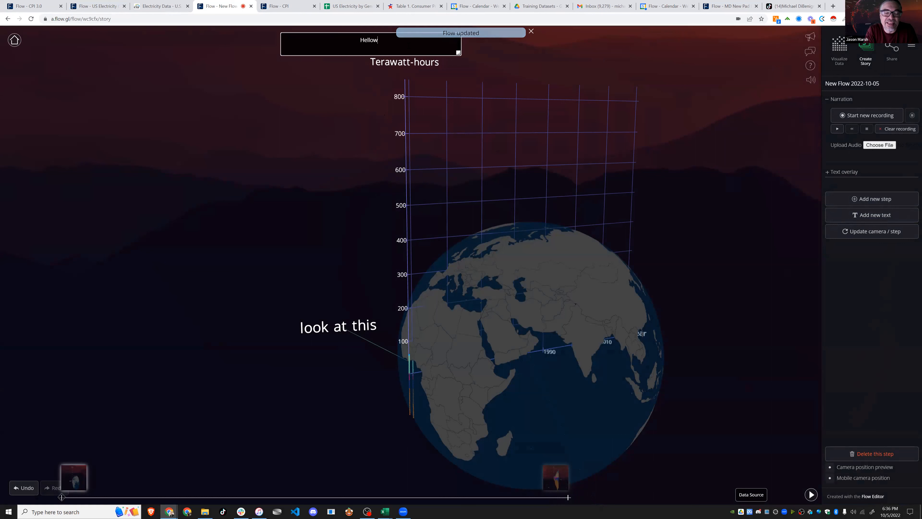
key(BackSpace)
text(t)
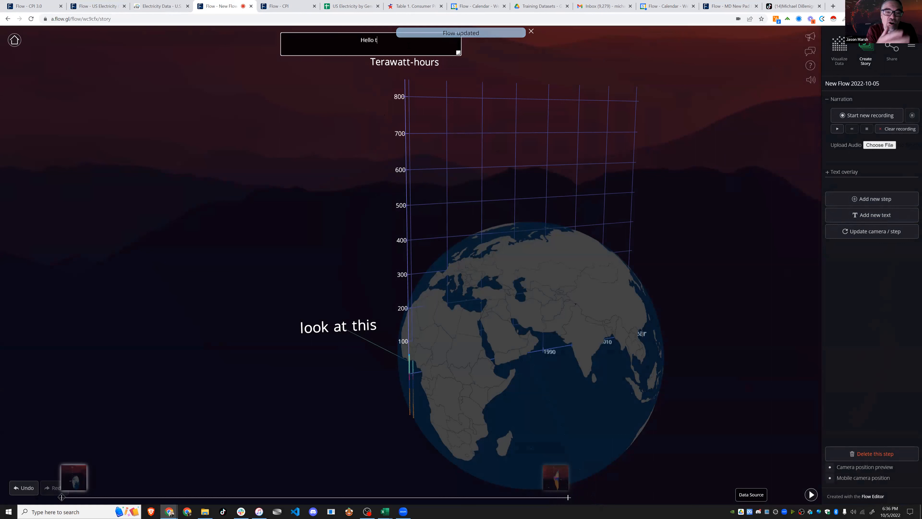
text(his is overlay text)
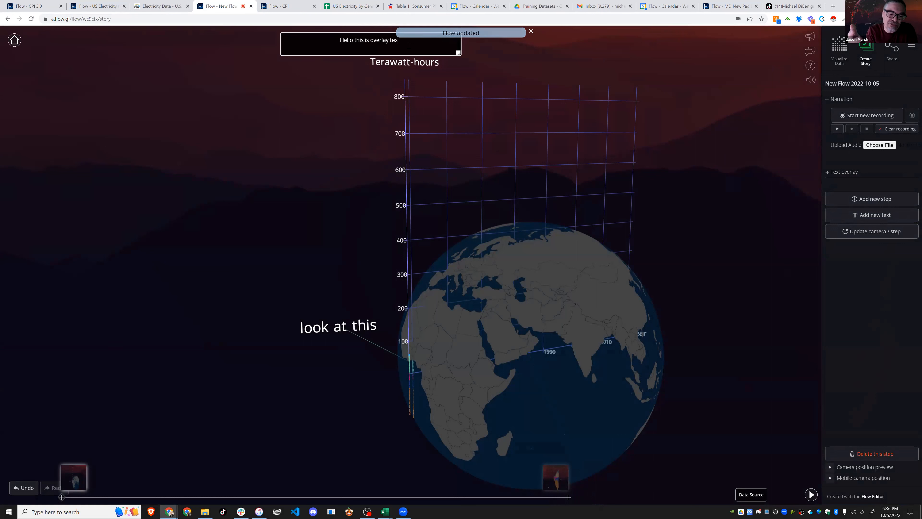
click(326, 230)
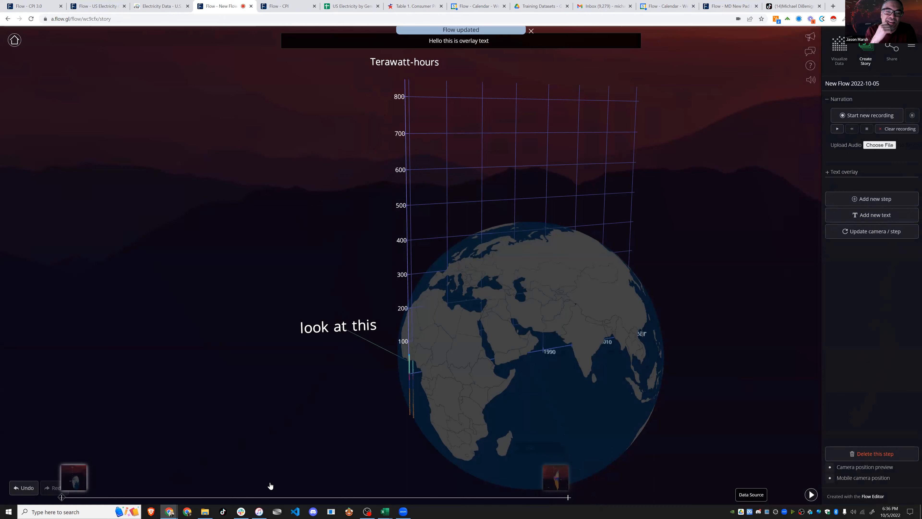
- Enter the overlay text "overlay text on step 2" for the second step
click(369, 40)
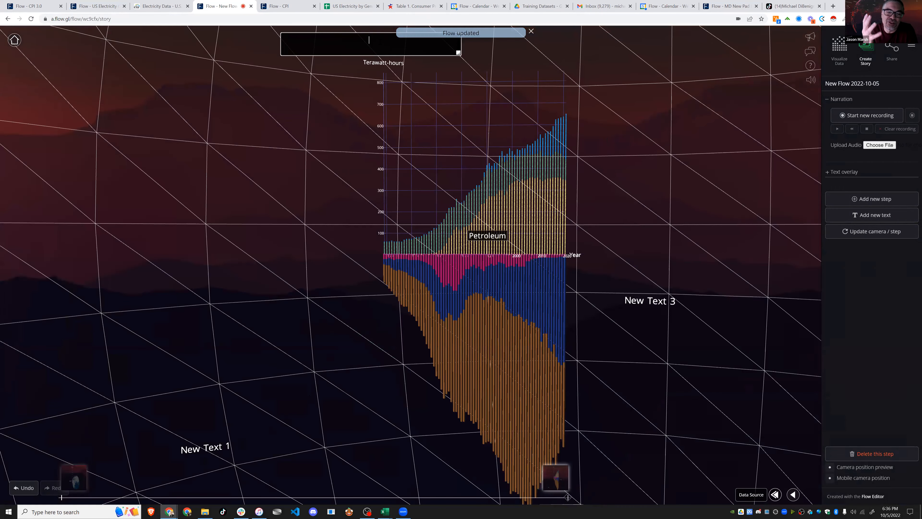
text(overaly)
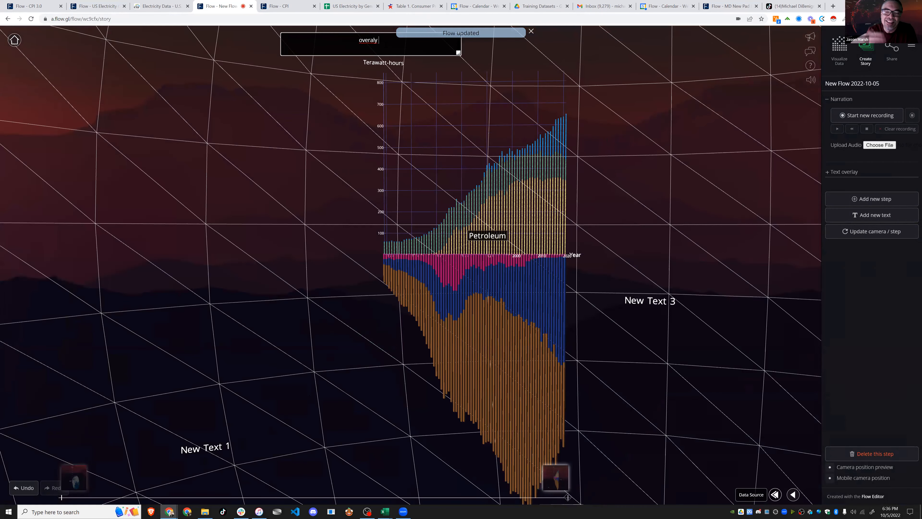
key(BackSpace)
key(BackSpace)
key(BackSpace)
text(lay tex)
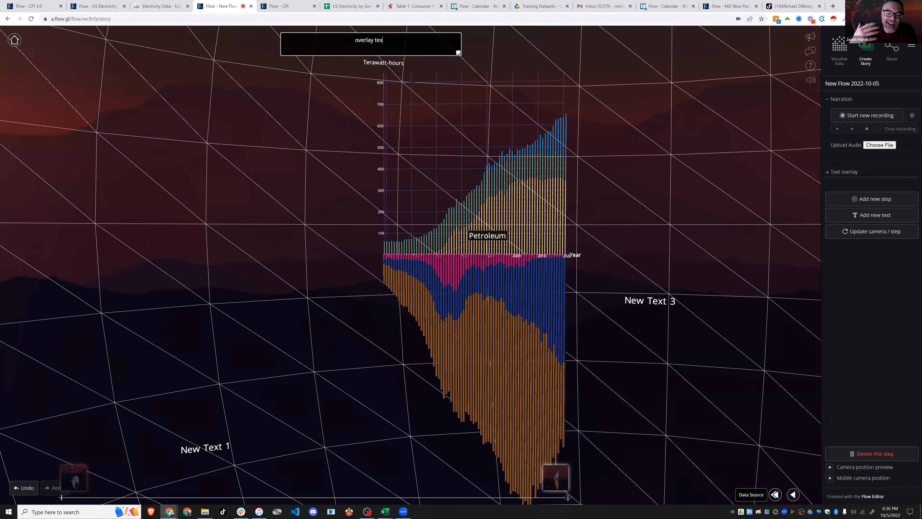
text(t on step 2)
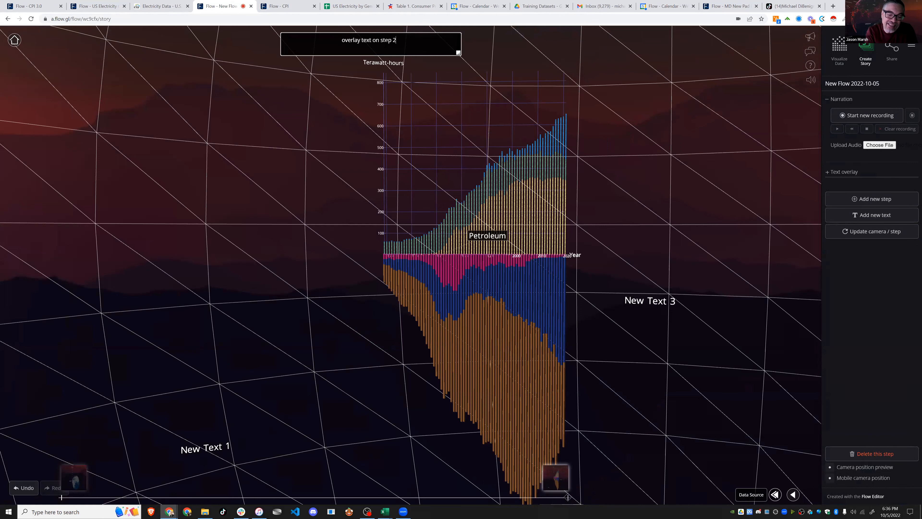
click(284, 155)
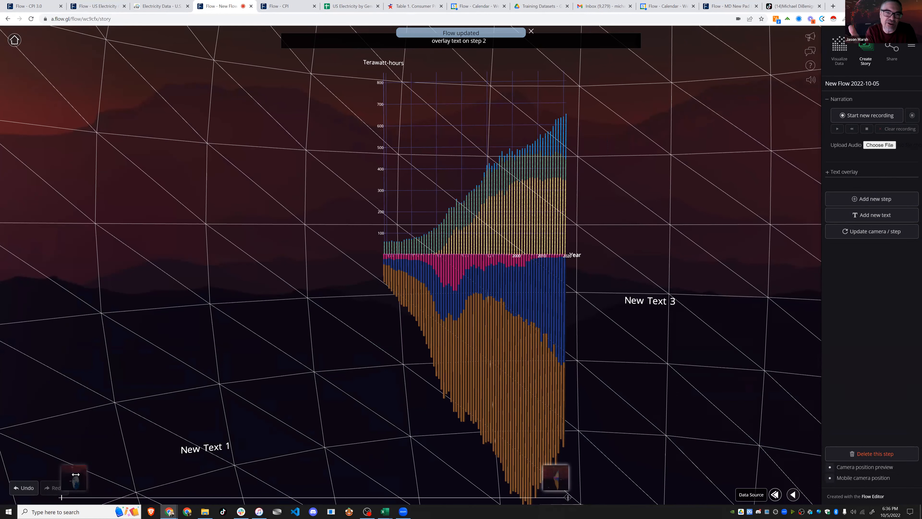
- Compare the overlay text on both story steps, then return to the visualization editor and view the second step's object list
click(69, 476)
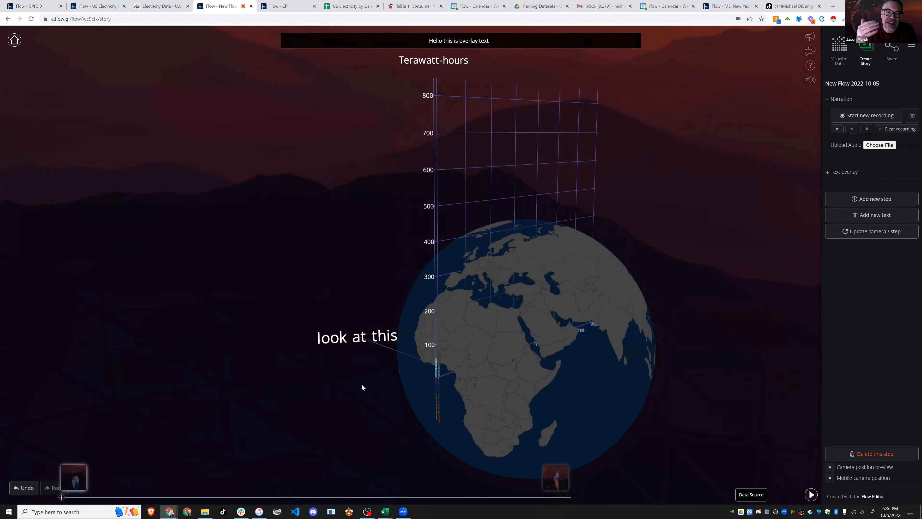
click(555, 481)
click(846, 51)
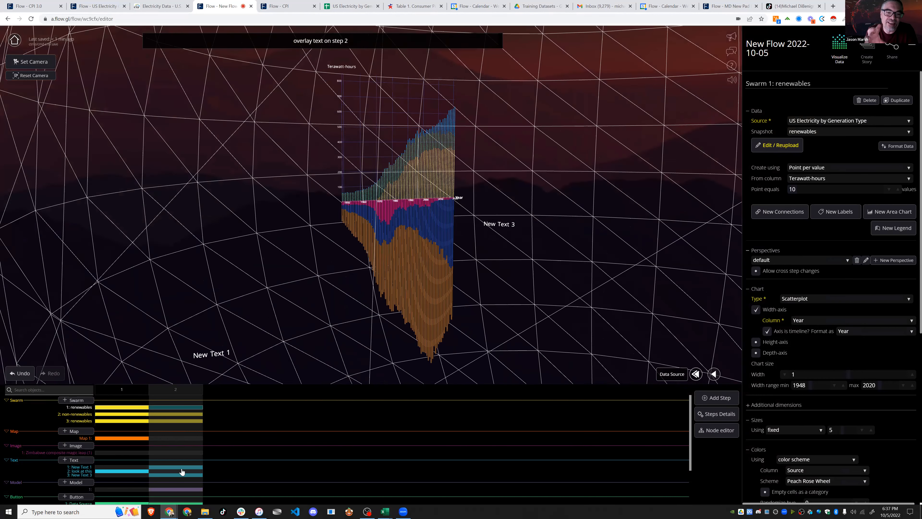
scroll(182, 471, down, 3)
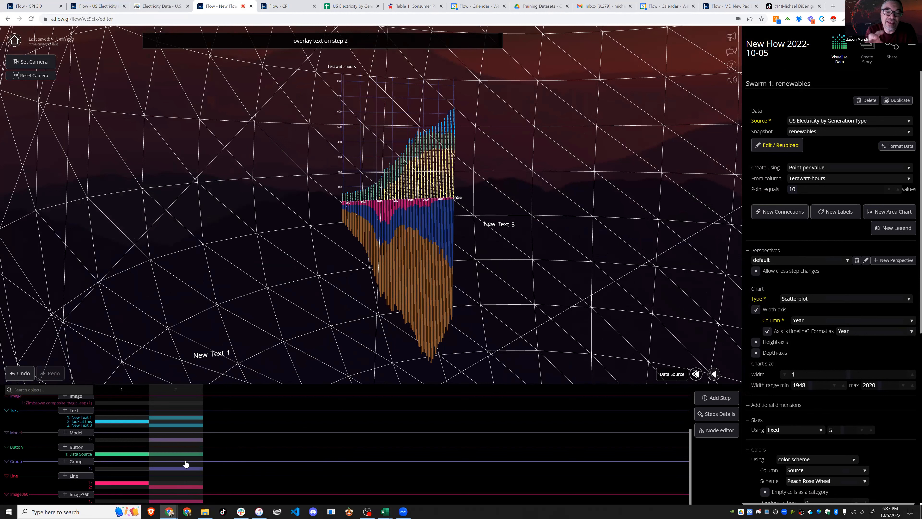
- Make the Data Source button face the camera on the second step
click(175, 454)
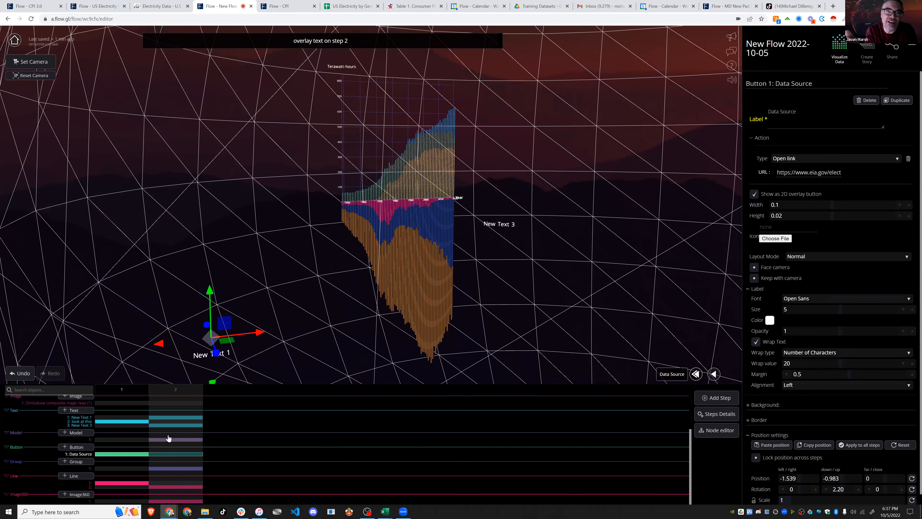
click(153, 454)
click(152, 456)
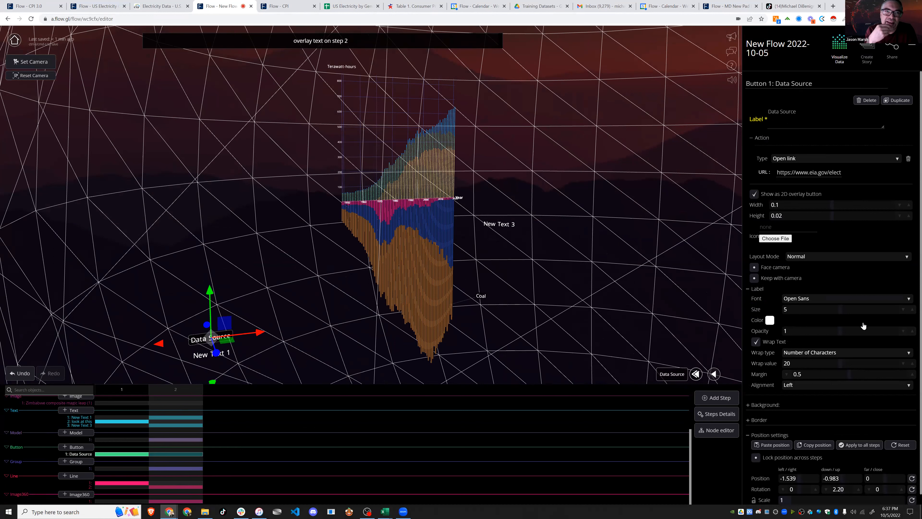
click(754, 267)
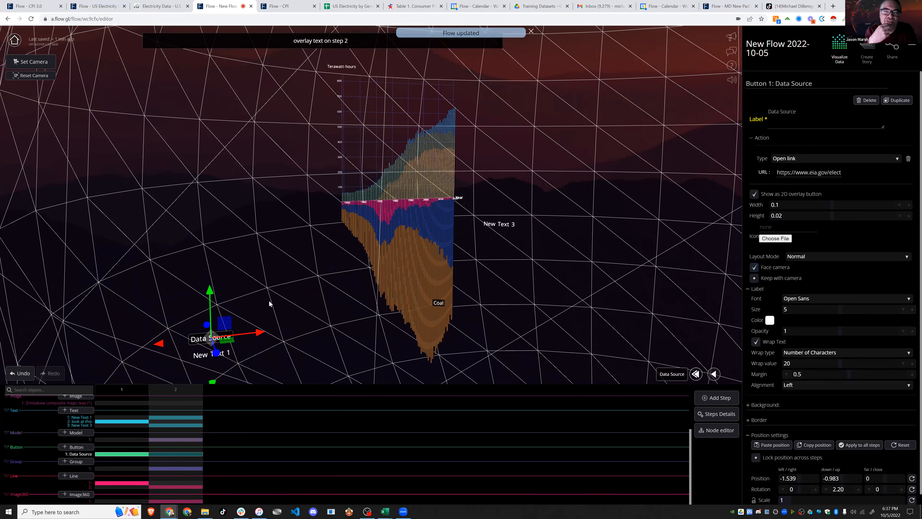
- Hide the empty Image360 object on the second step, keeping it in the flow
click(178, 501)
click(868, 100)
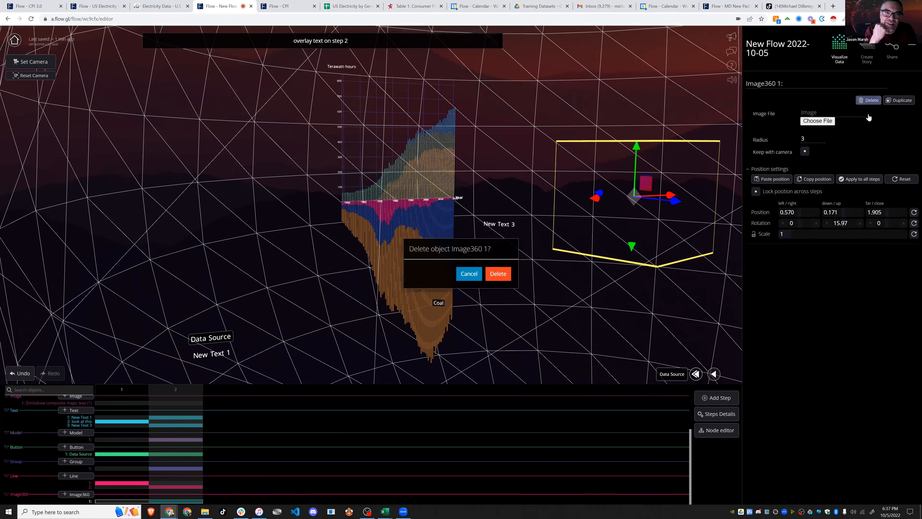
click(469, 273)
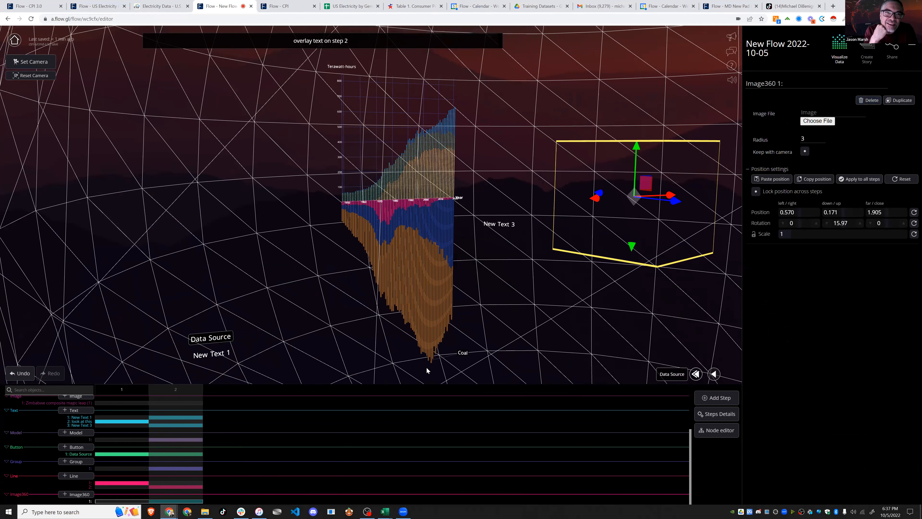
drag(398, 339, 503, 325)
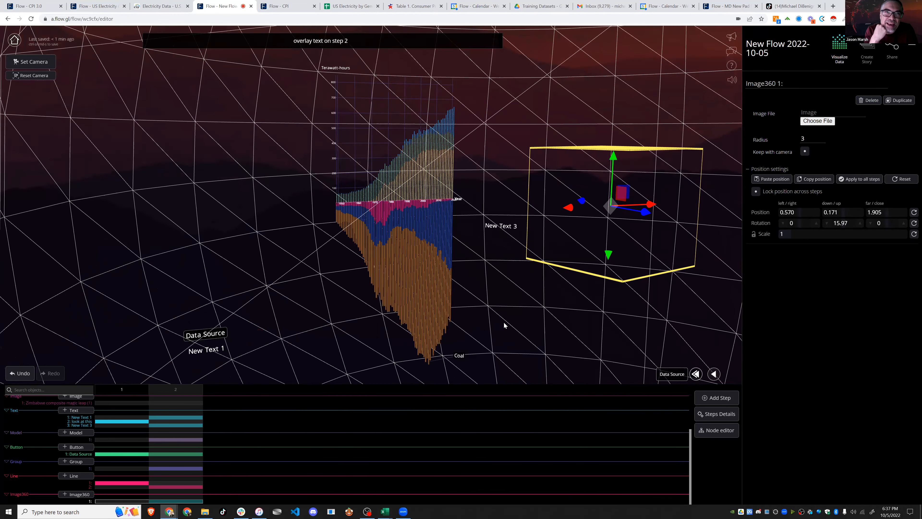
click(151, 502)
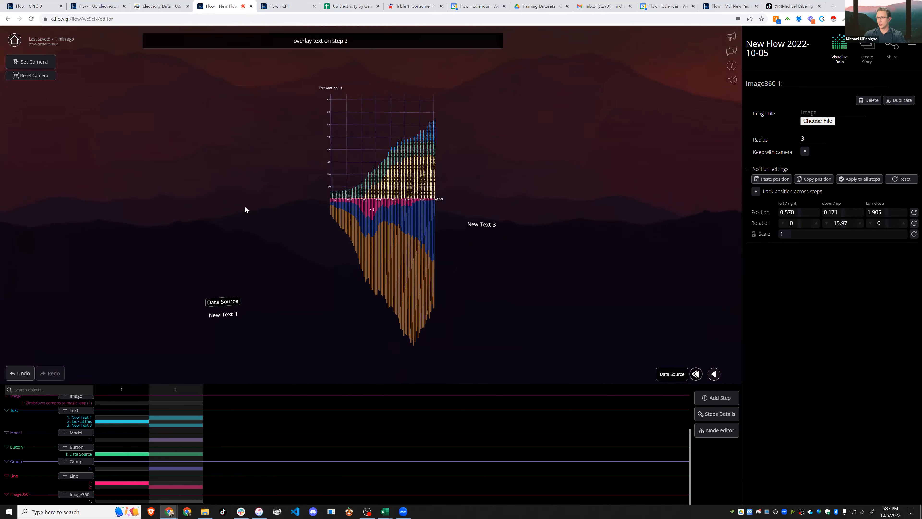
- Move New Text 3 on the second step to about 1.498 left/right and -1.368 far/close
click(175, 389)
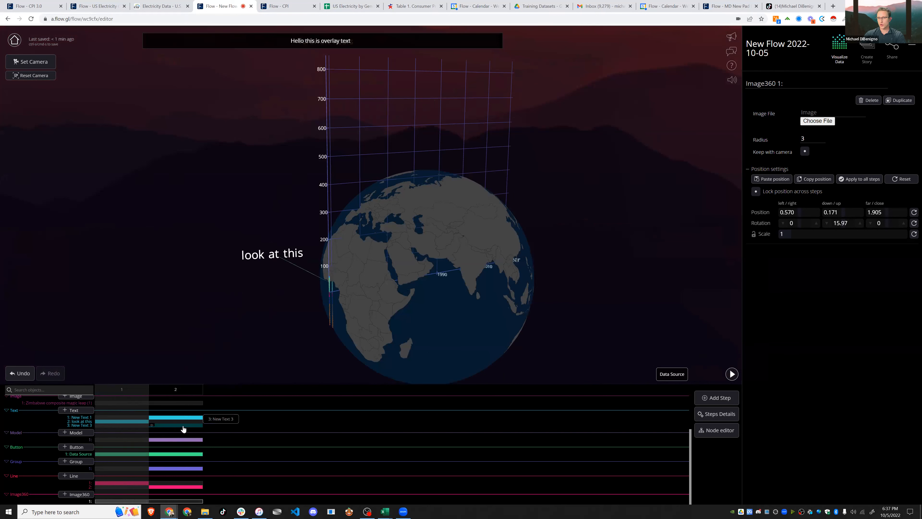
click(183, 425)
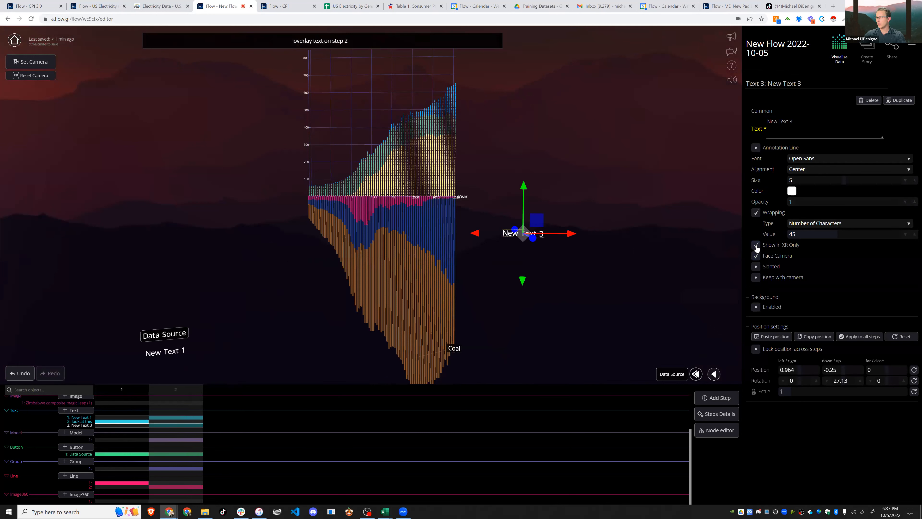
drag(656, 244, 636, 252)
drag(483, 247, 622, 244)
drag(602, 314, 197, 323)
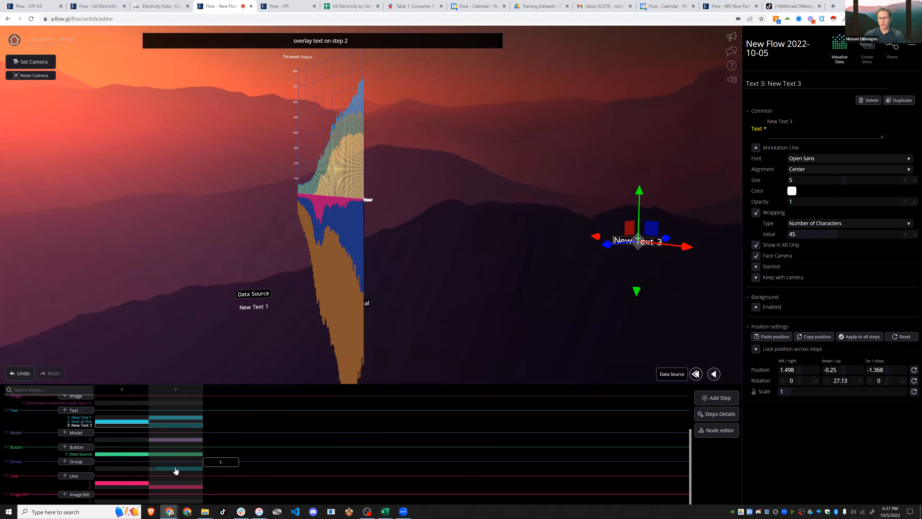
- Select the first renewables swarm on the second step, enlarge the page to examine the object list, and restore the normal zoom
scroll(163, 468, up, 2)
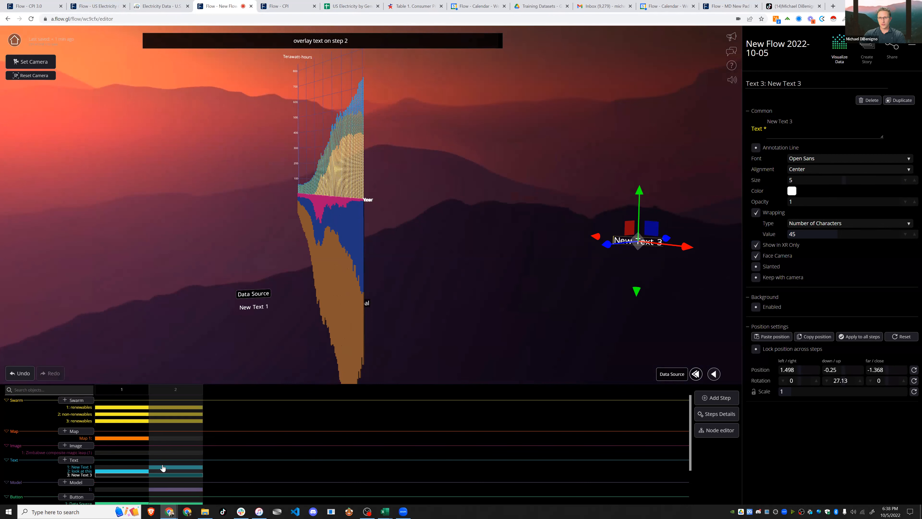
click(152, 407)
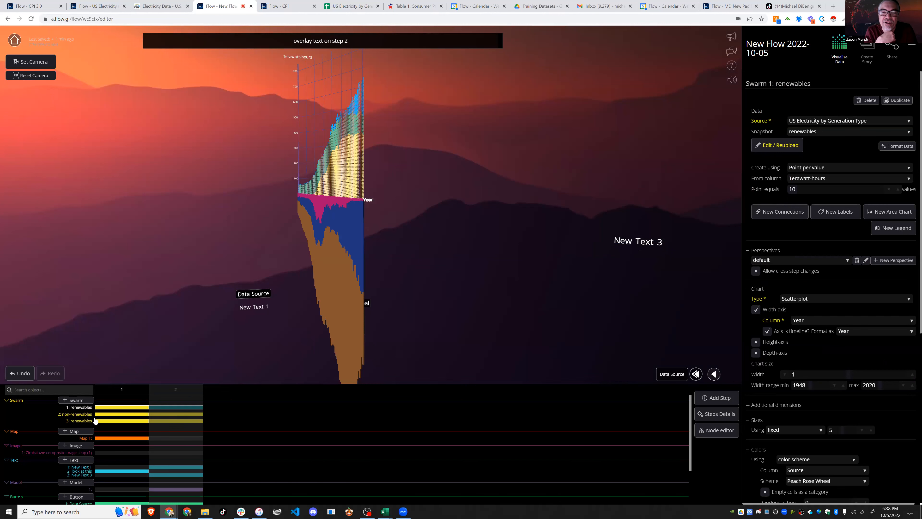
key(ctrl+plus)
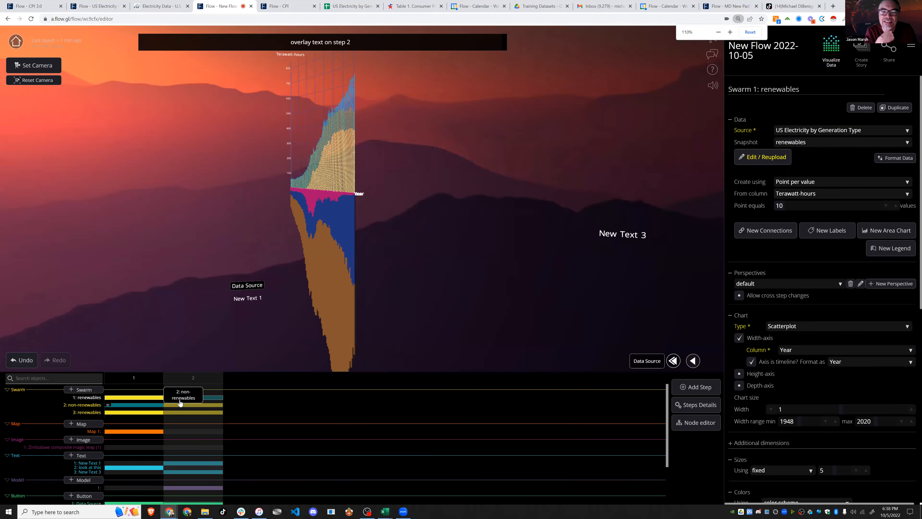
key(ctrl+plus)
key(ctrl+plus)
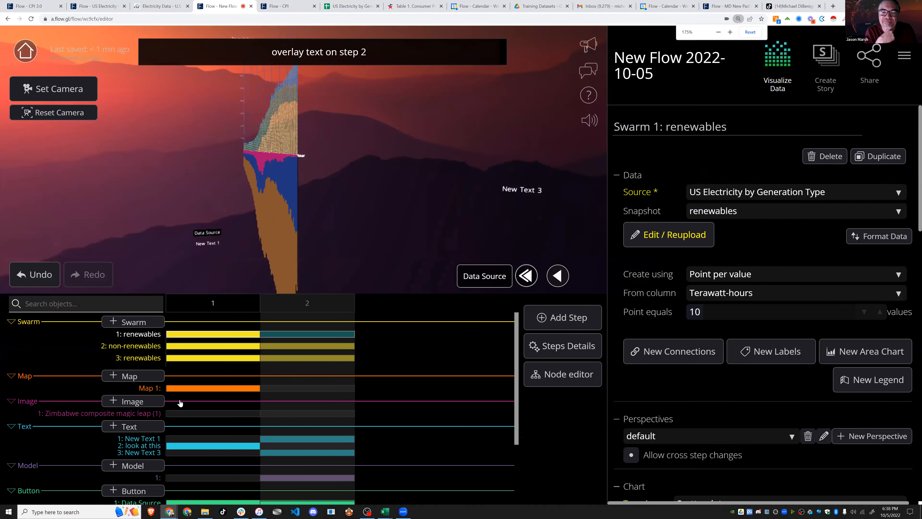
key(ctrl+minus)
key(ctrl+plus)
key(ctrl+minus)
key(ctrl+minus)
key(ctrl+minus)
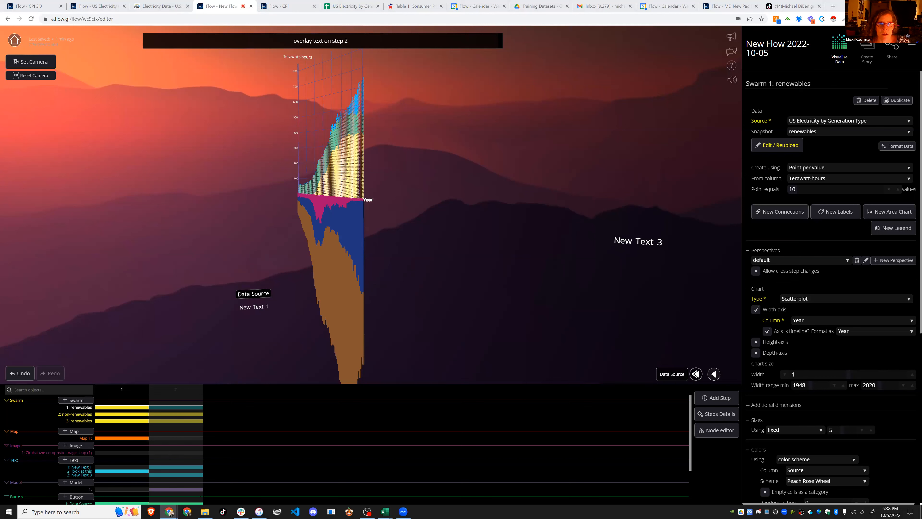
- Look through the Training Datasets folder in Google Drive and the TikTok video of the electricity chart, then return to the new flow
click(537, 8)
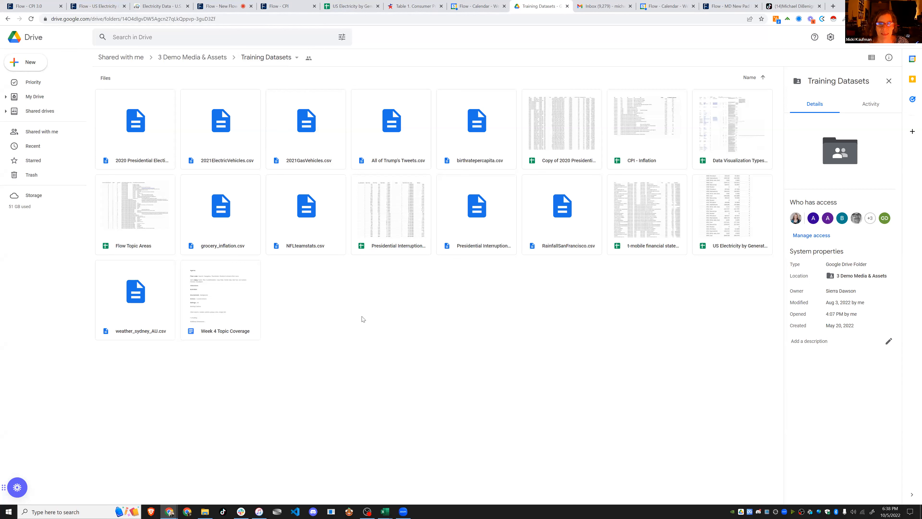
click(266, 61)
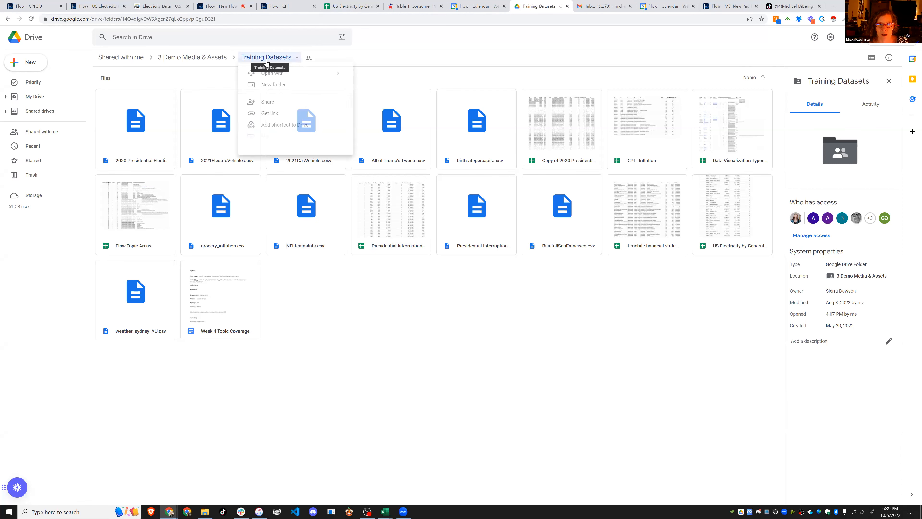
click(492, 374)
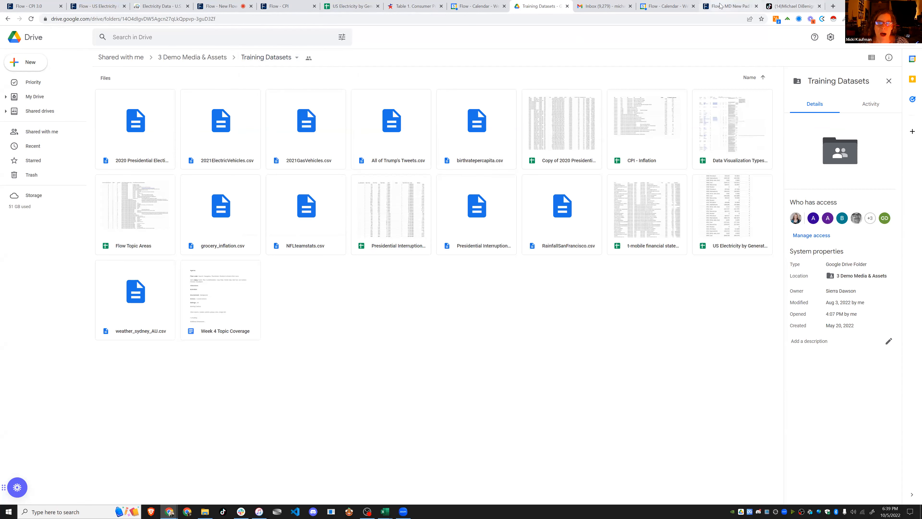
click(727, 7)
click(779, 6)
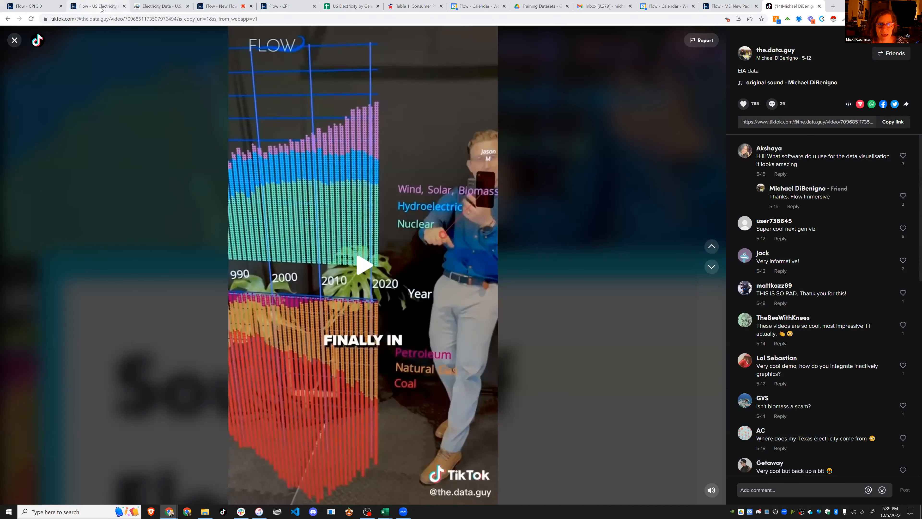
click(100, 9)
click(223, 7)
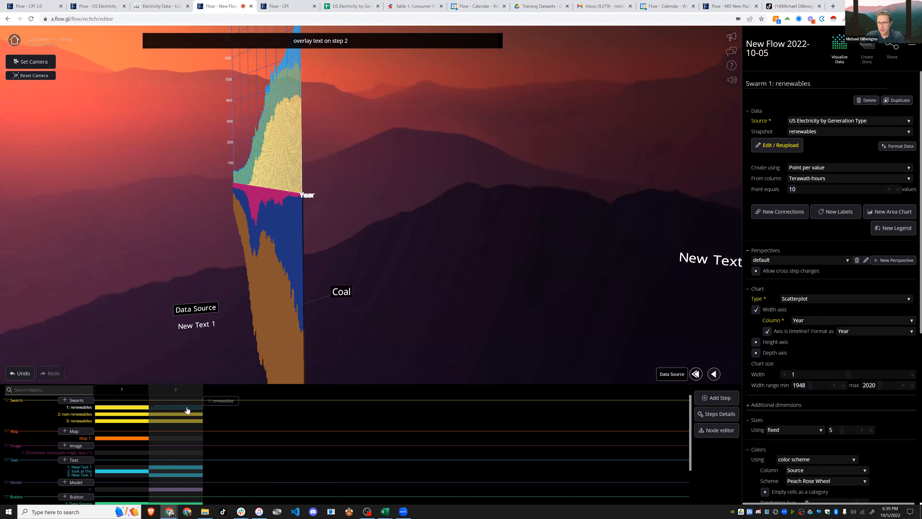
- Add a fourth swarm without a data source and view the datasets offered in the data library
click(74, 400)
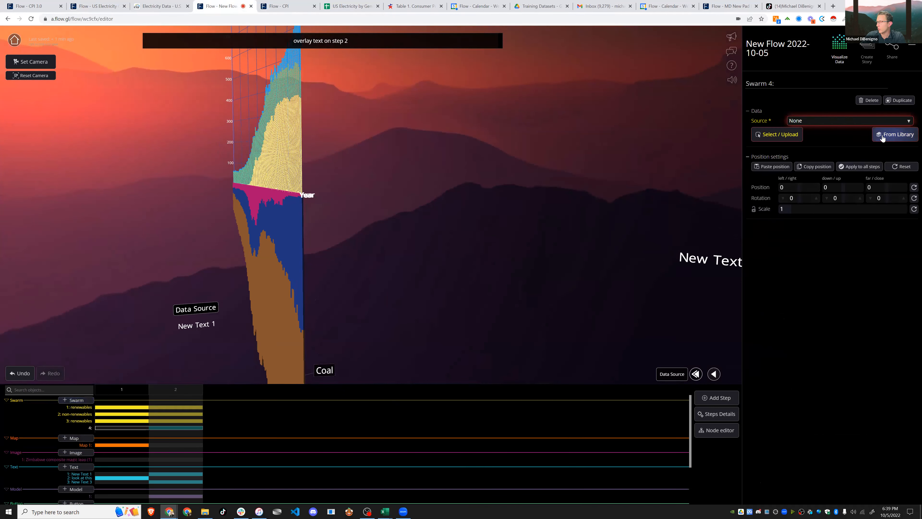
click(896, 140)
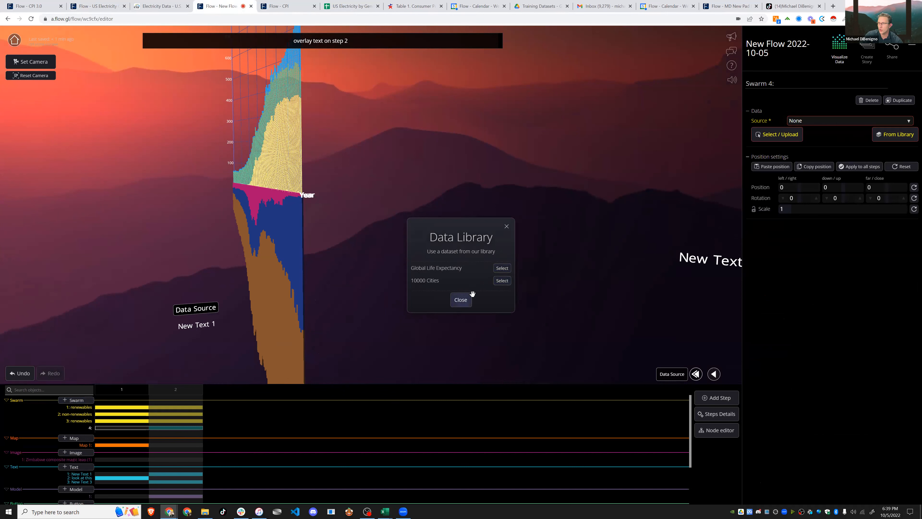
click(461, 300)
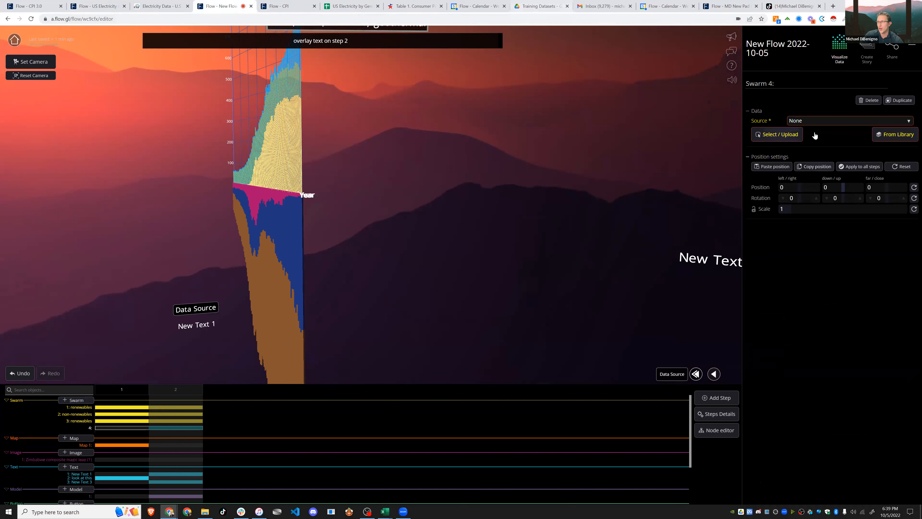
click(893, 135)
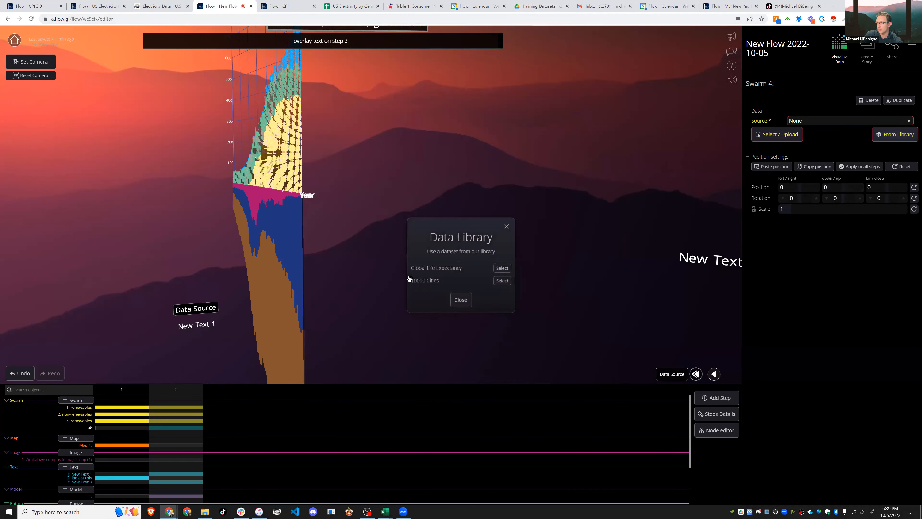
- Look at the living room flow and the US Electricity Generation by Source flow, then return to the new flow and close the data library
click(541, 6)
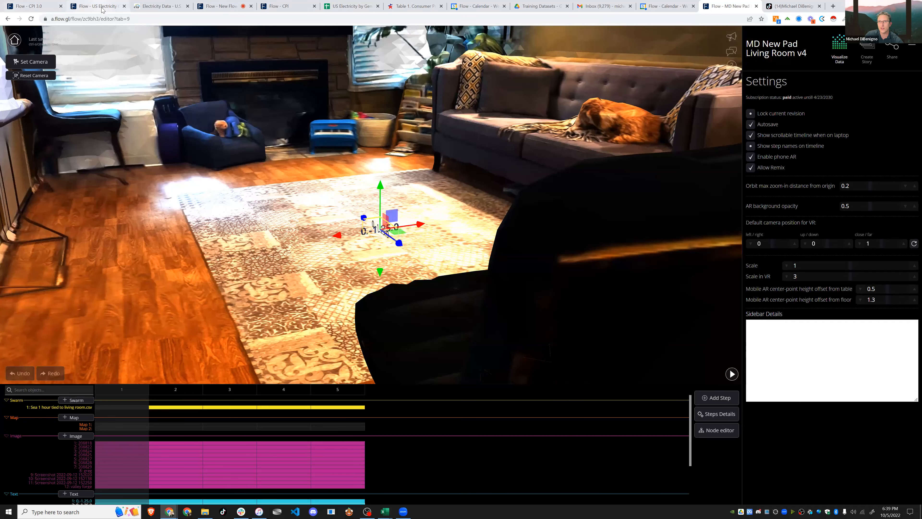
click(101, 8)
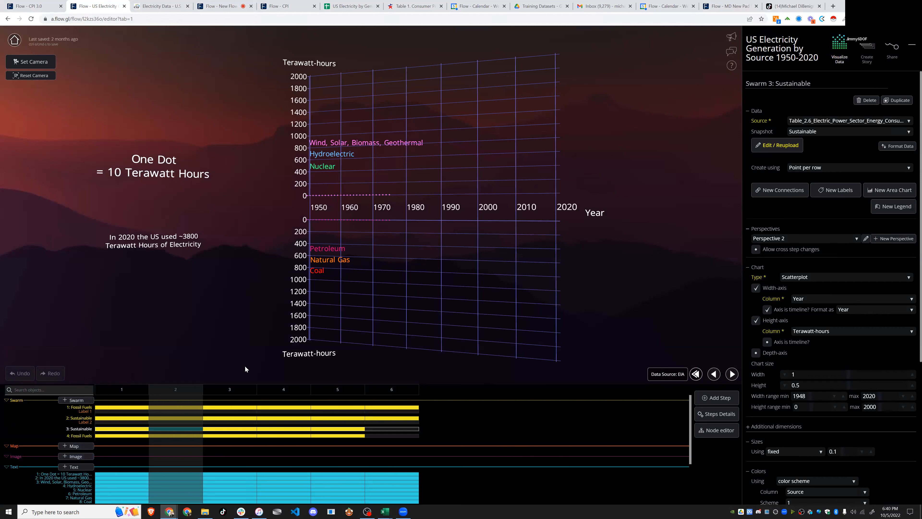
click(293, 7)
click(217, 7)
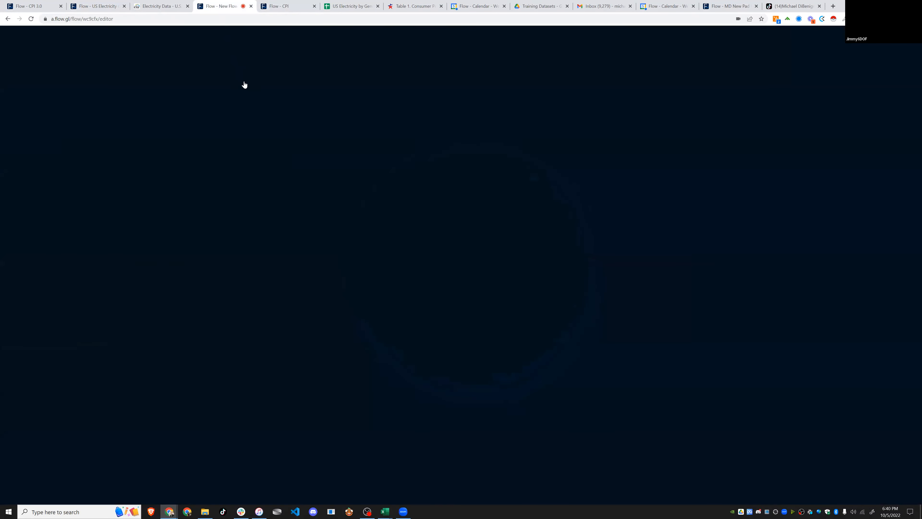
click(460, 300)
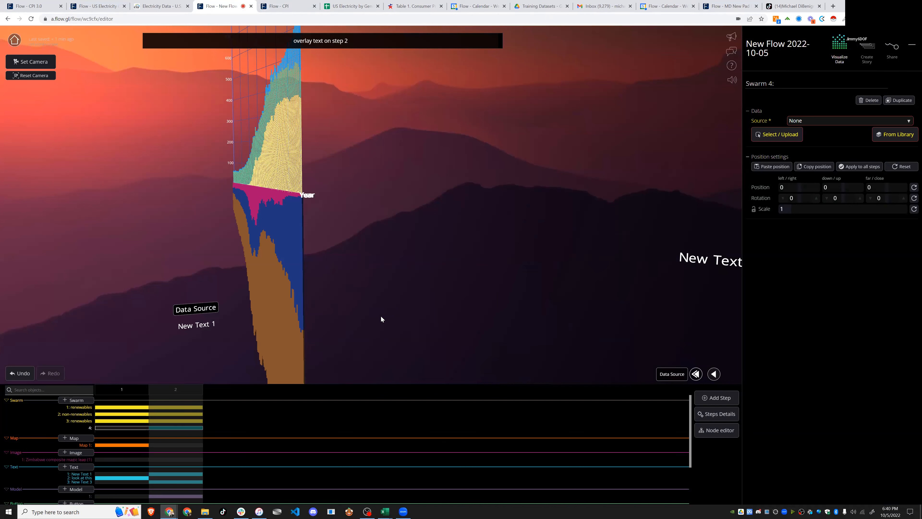
- Examine the first renewables swarm's chart, color and popup text settings on the second step alongside the popups on the chart's points
click(179, 408)
scroll(808, 332, down, 5)
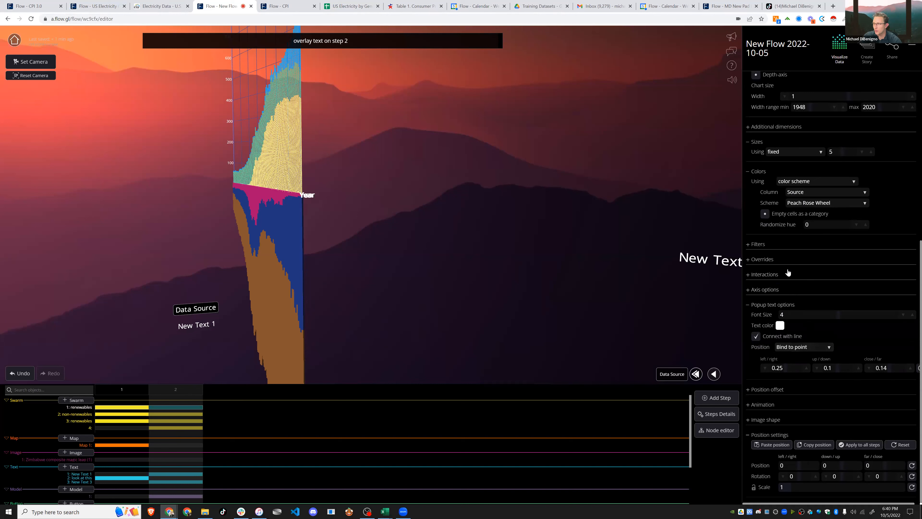
mouse_move(301, 191)
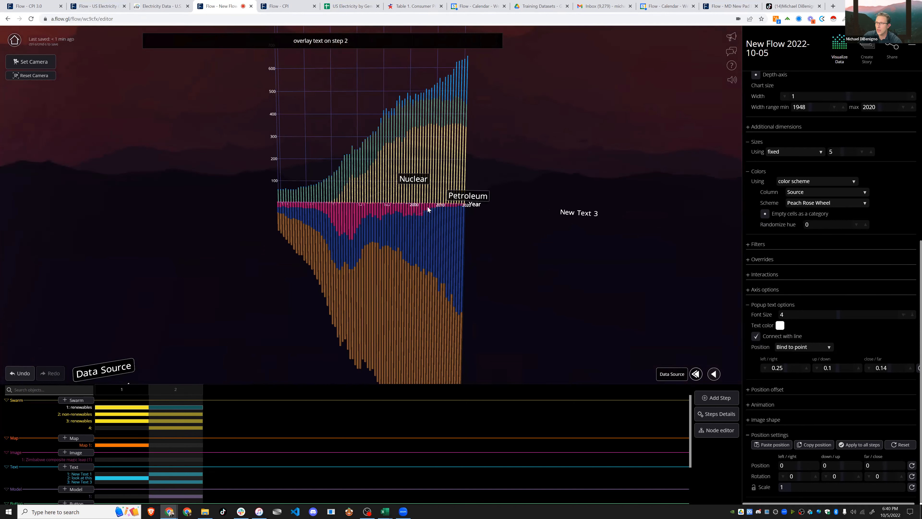
scroll(862, 365, up, 8)
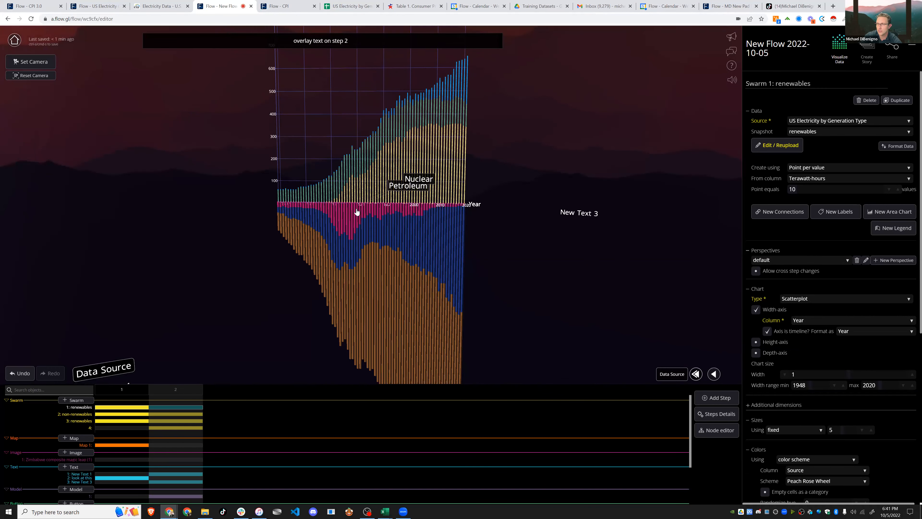
scroll(370, 211, up, 2)
scroll(616, 329, down, 2)
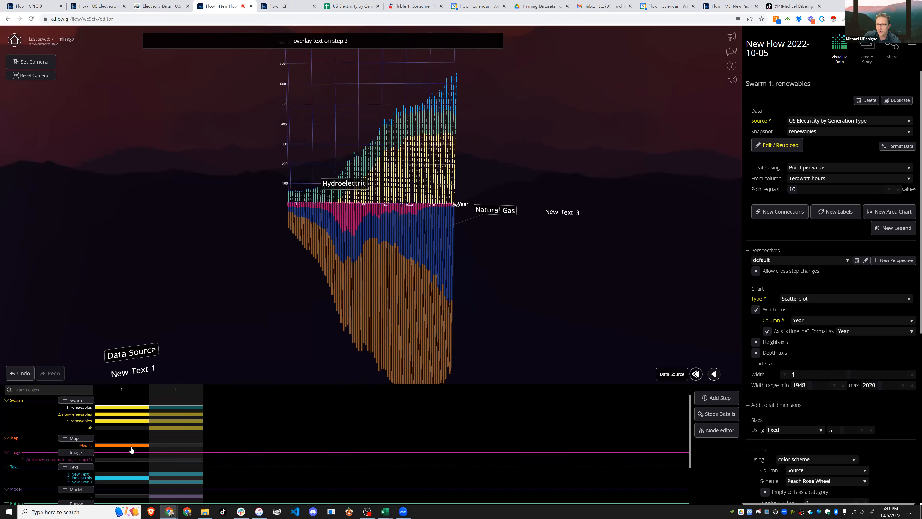
click(175, 389)
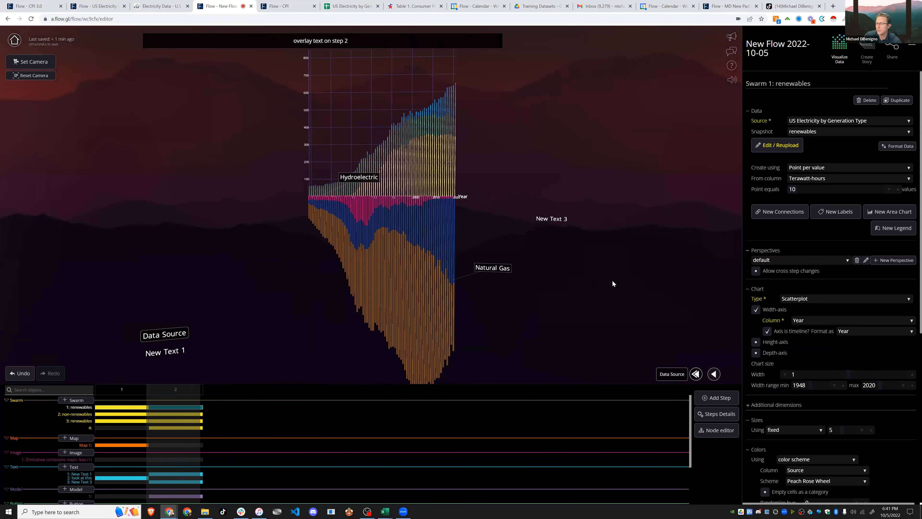
scroll(828, 316, down, 5)
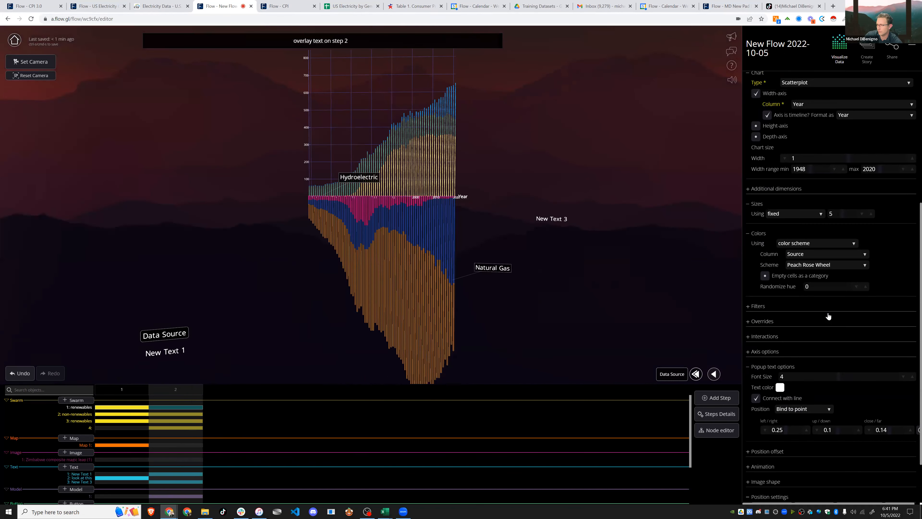
scroll(824, 314, down, 2)
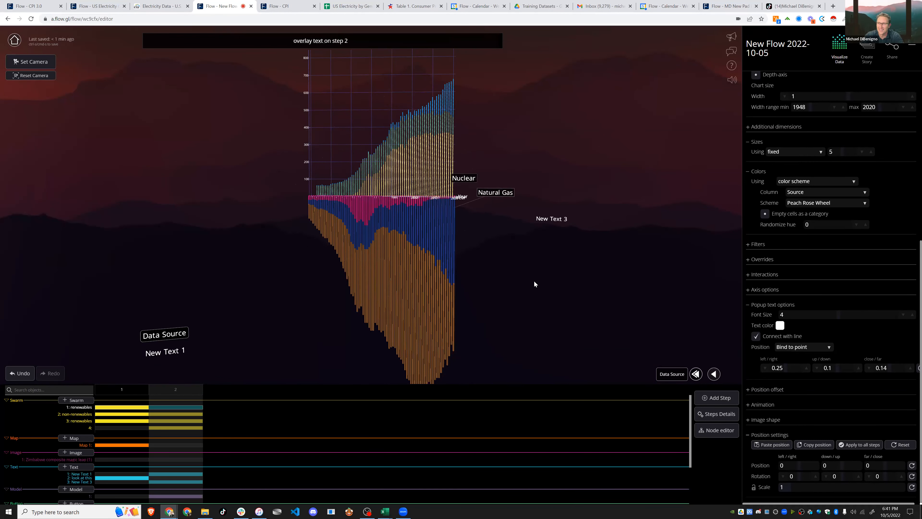
- Open the popups of several coal points on the chart and examine how they connect to the points from different angles
scroll(521, 293, up, 4)
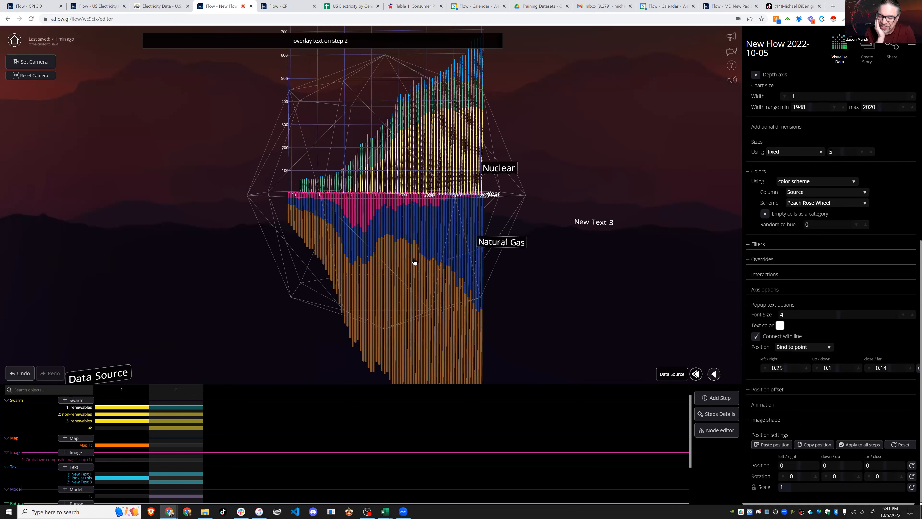
click(458, 351)
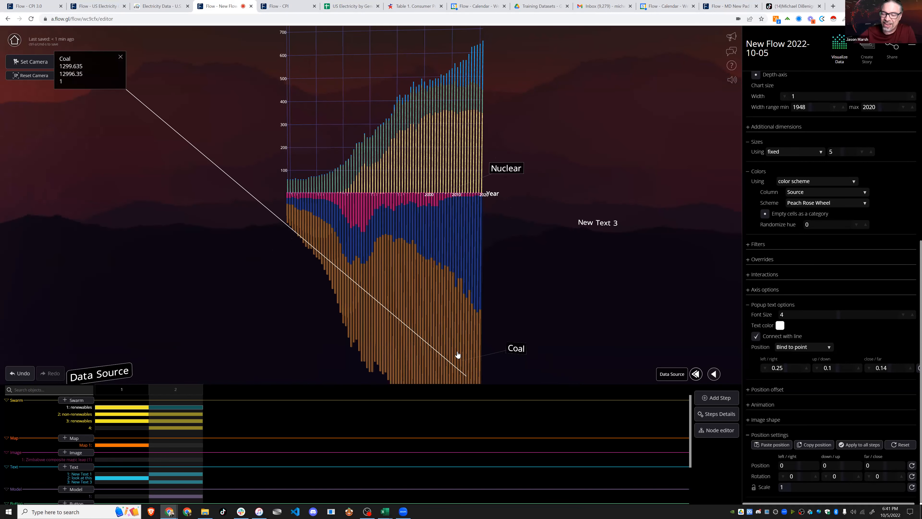
drag(470, 349, 393, 227)
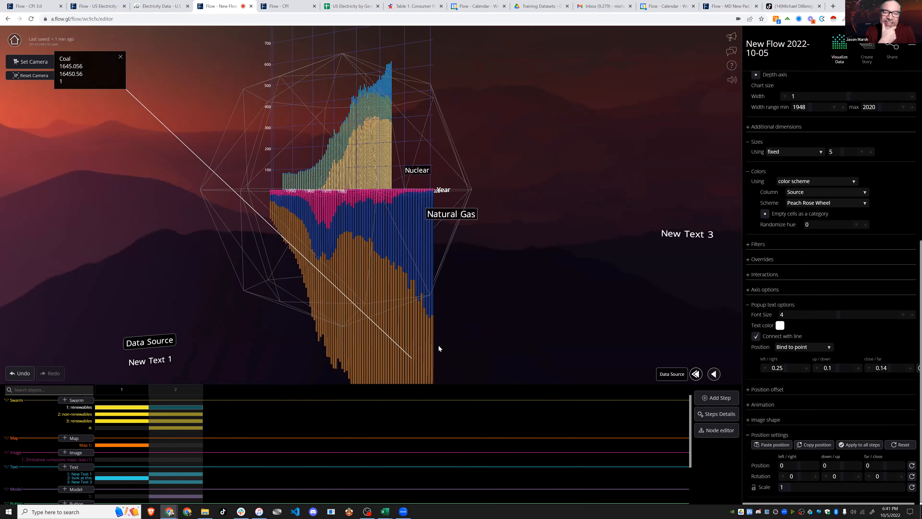
click(402, 367)
click(400, 370)
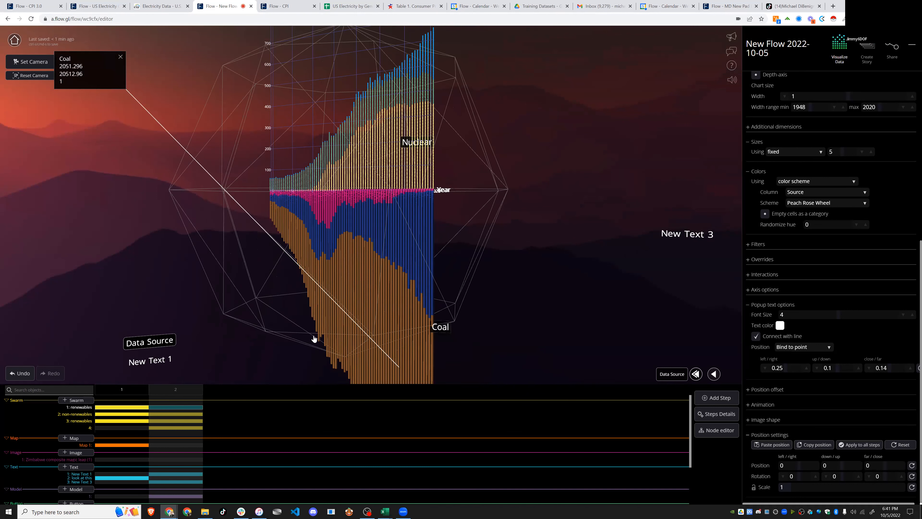
scroll(401, 252, down, 3)
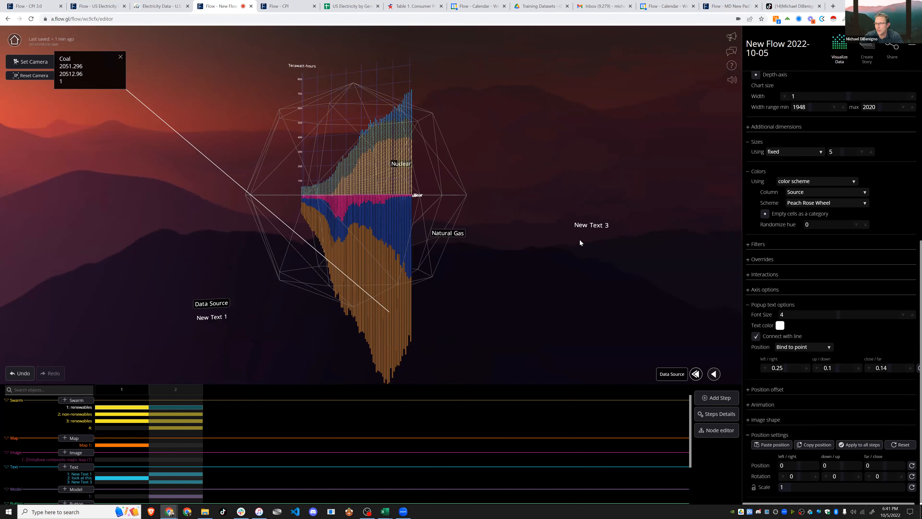
click(597, 229)
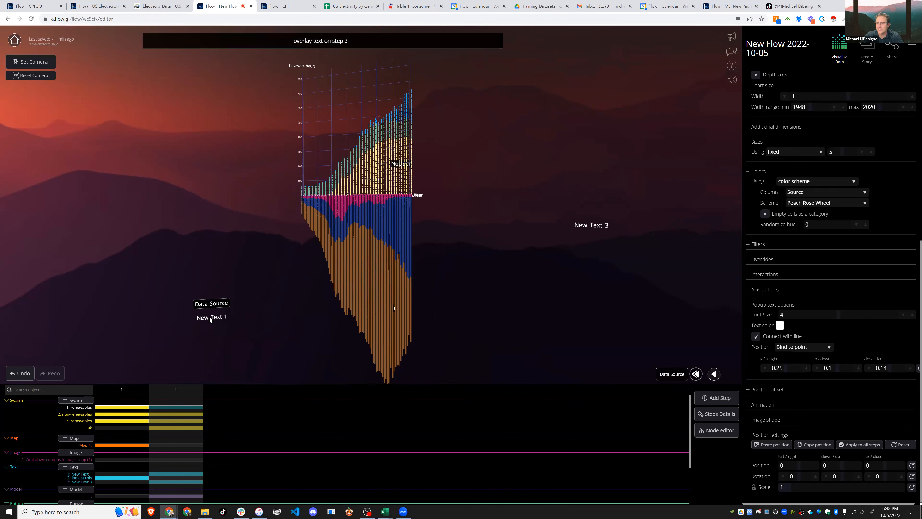
click(364, 327)
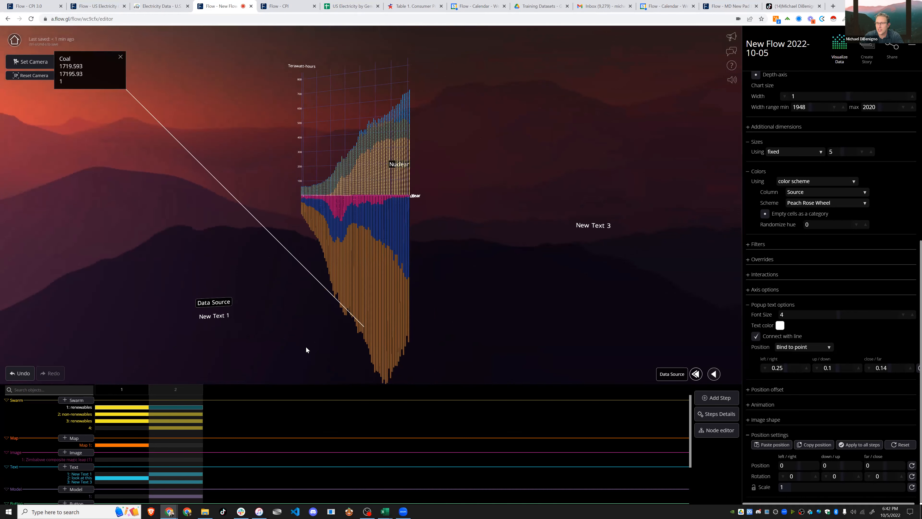
- Review the second-step settings of the non-renewables and renewables swarms, then leave the editor and reopen the new flow
click(181, 414)
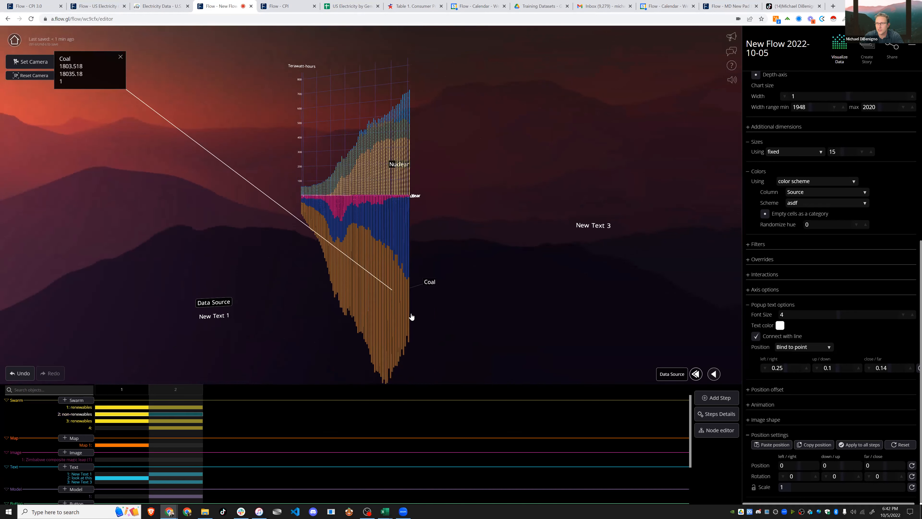
click(397, 300)
click(449, 345)
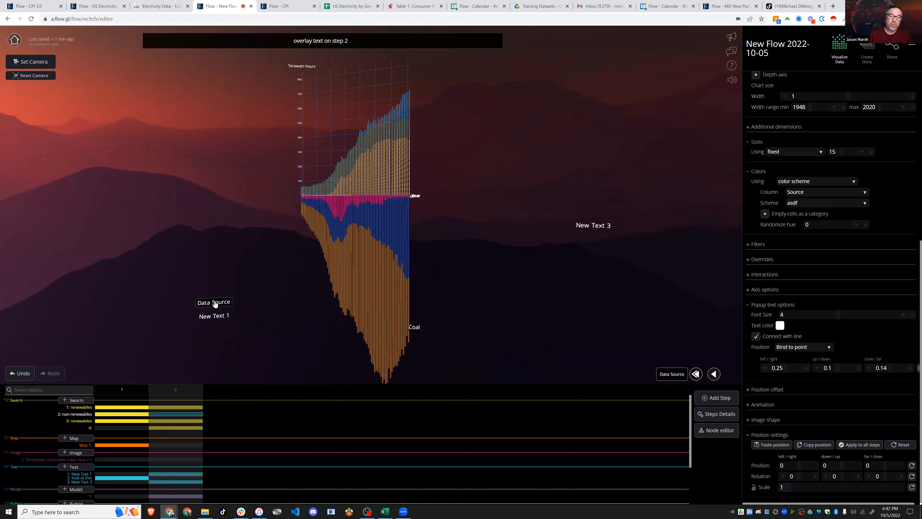
click(161, 421)
drag(589, 225, 529, 221)
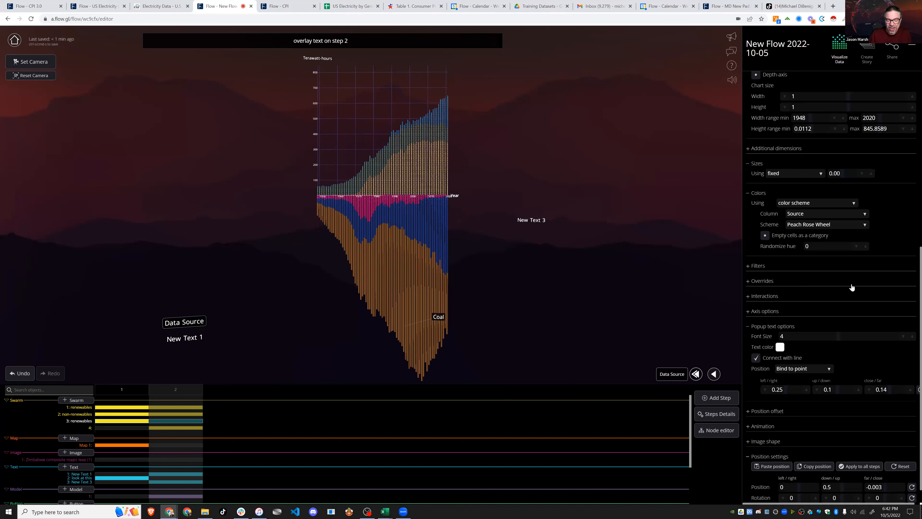
scroll(851, 287, up, 8)
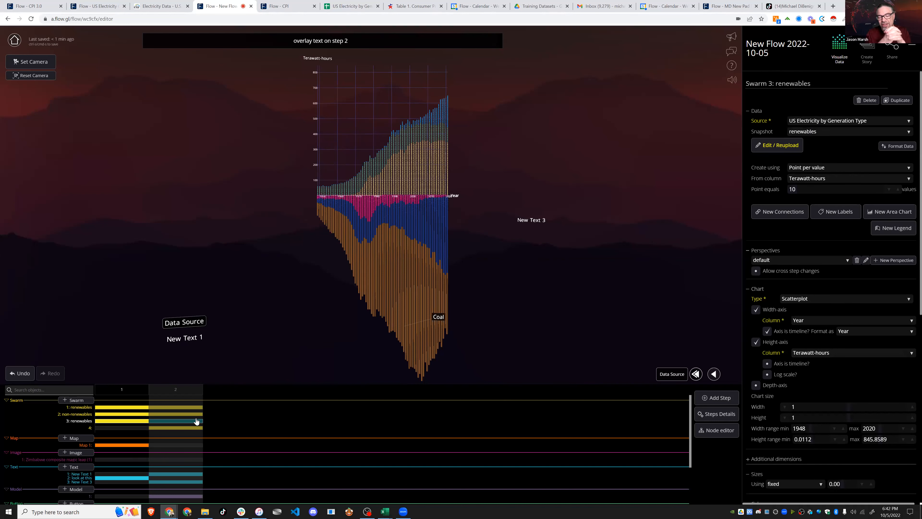
click(187, 407)
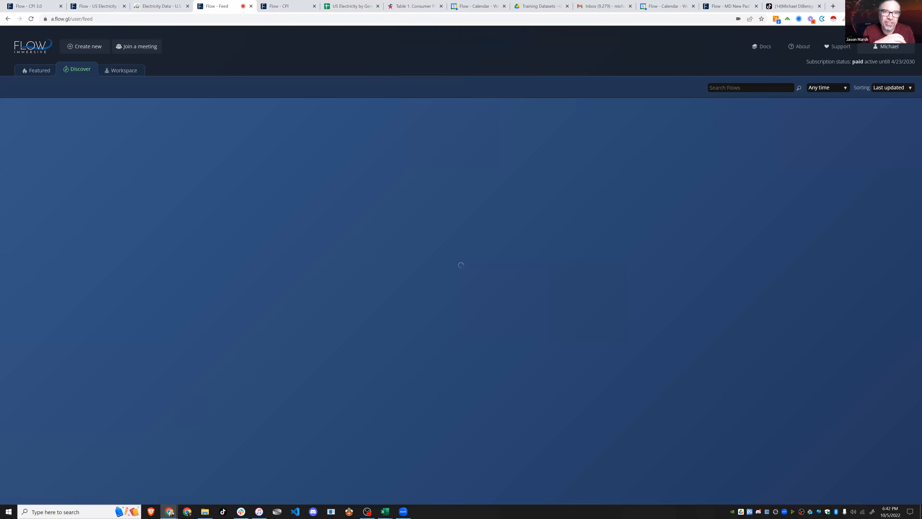
click(409, 357)
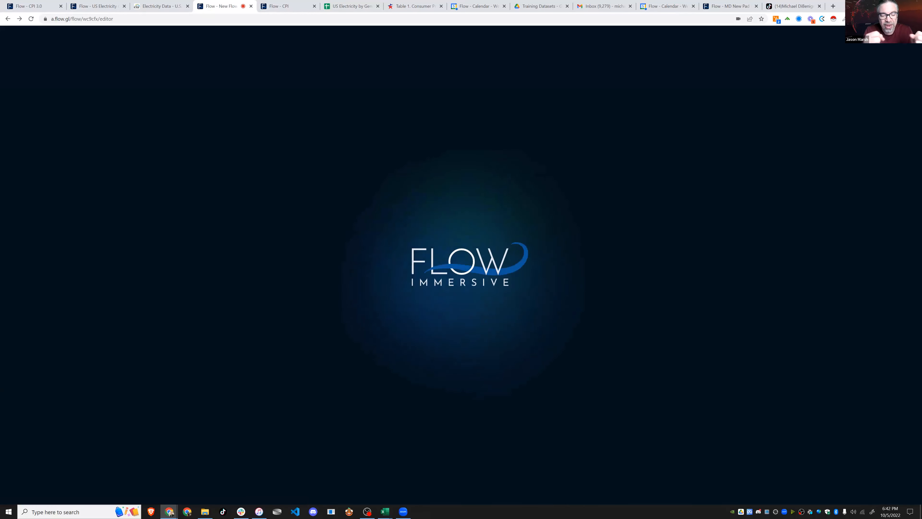